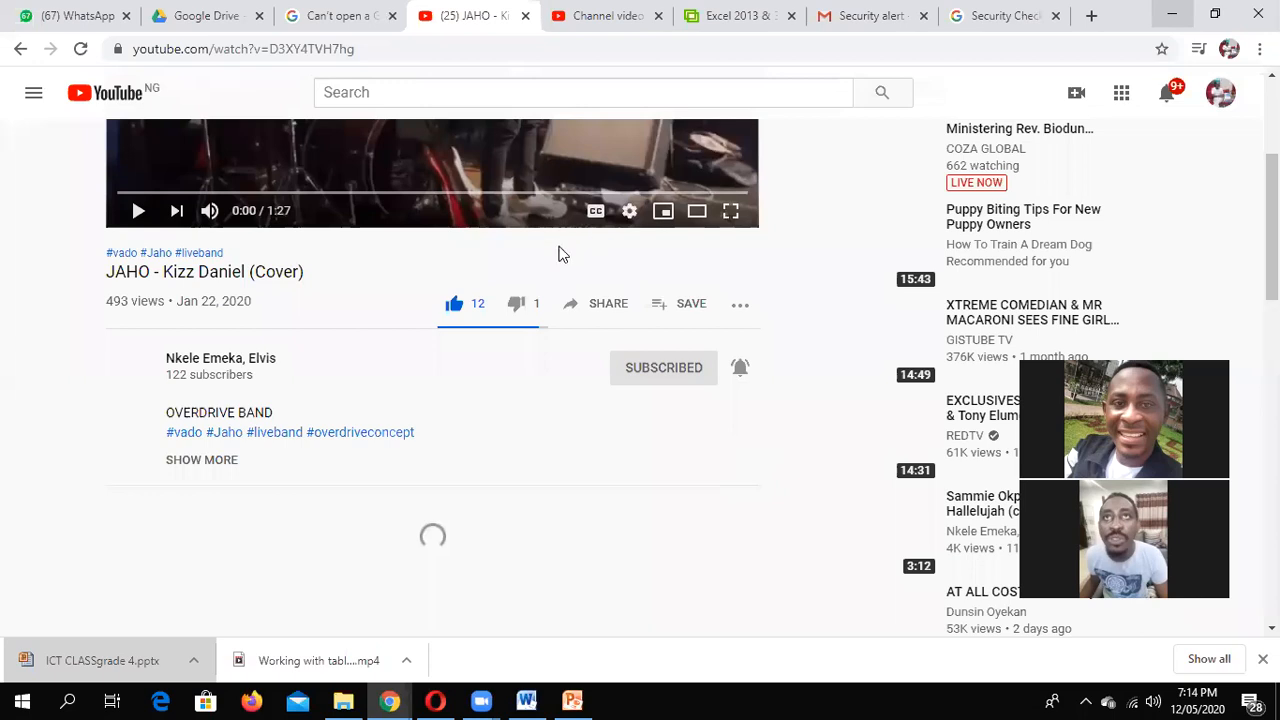
Step: Bring up the maximized browser's inpics.net tutorial and open the main page of Excel 2013 & 365 In Pictures
key(super+Down)
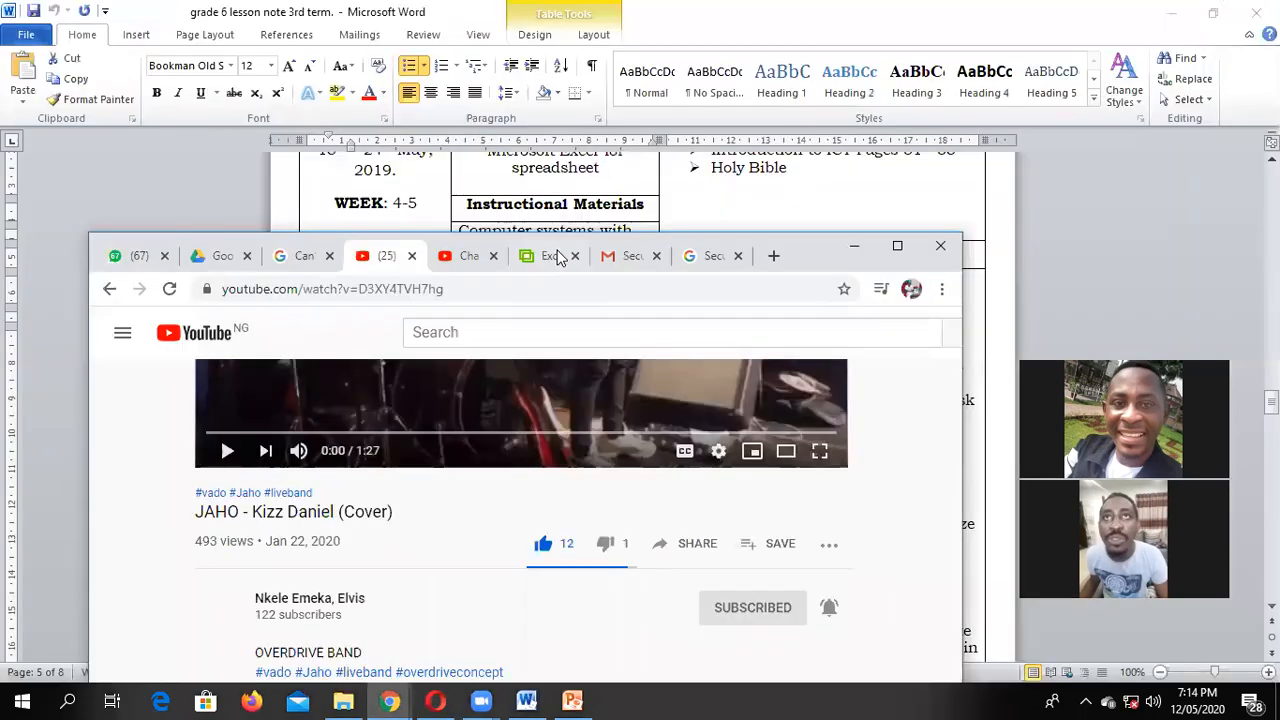
click(897, 247)
click(740, 16)
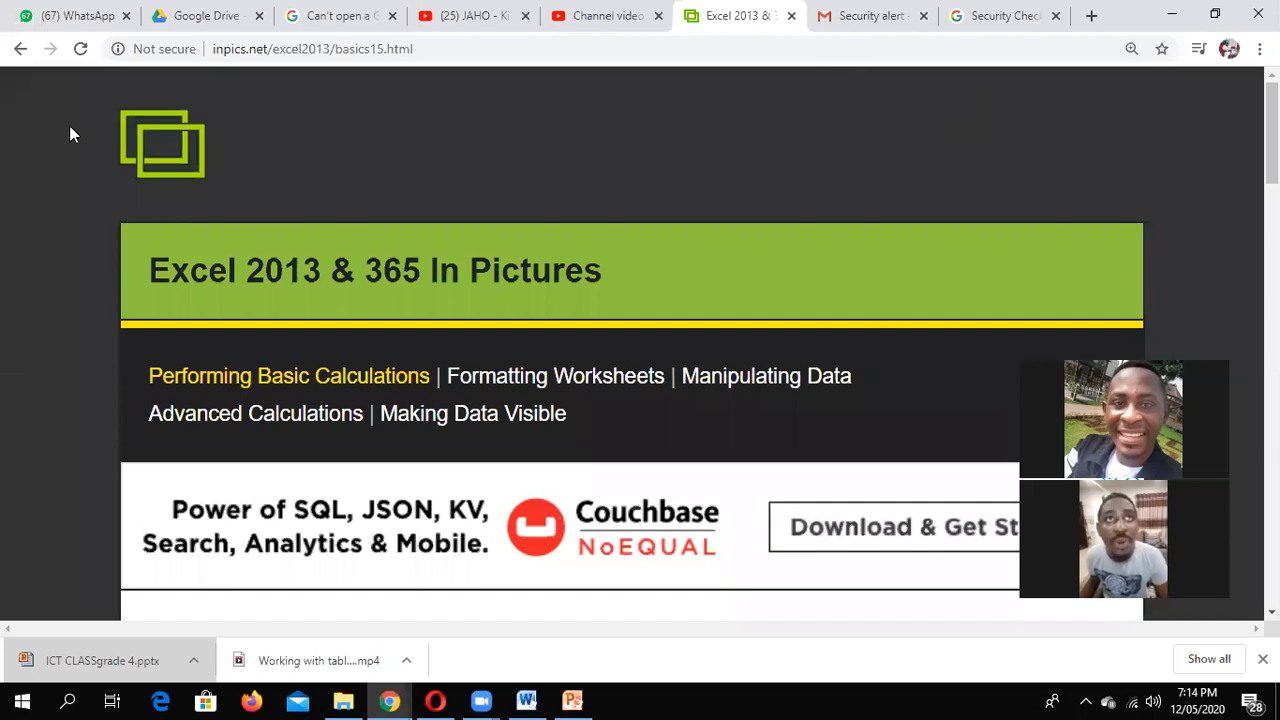
click(22, 51)
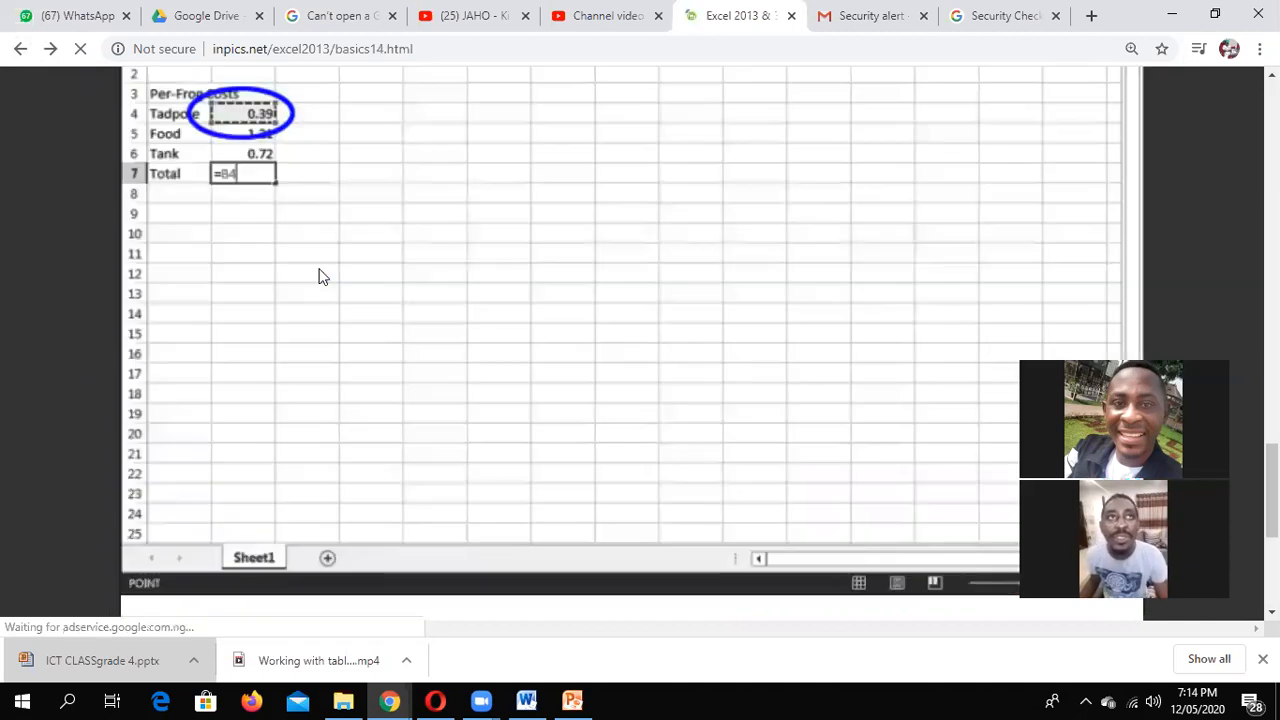
scroll(329, 288, up, 20)
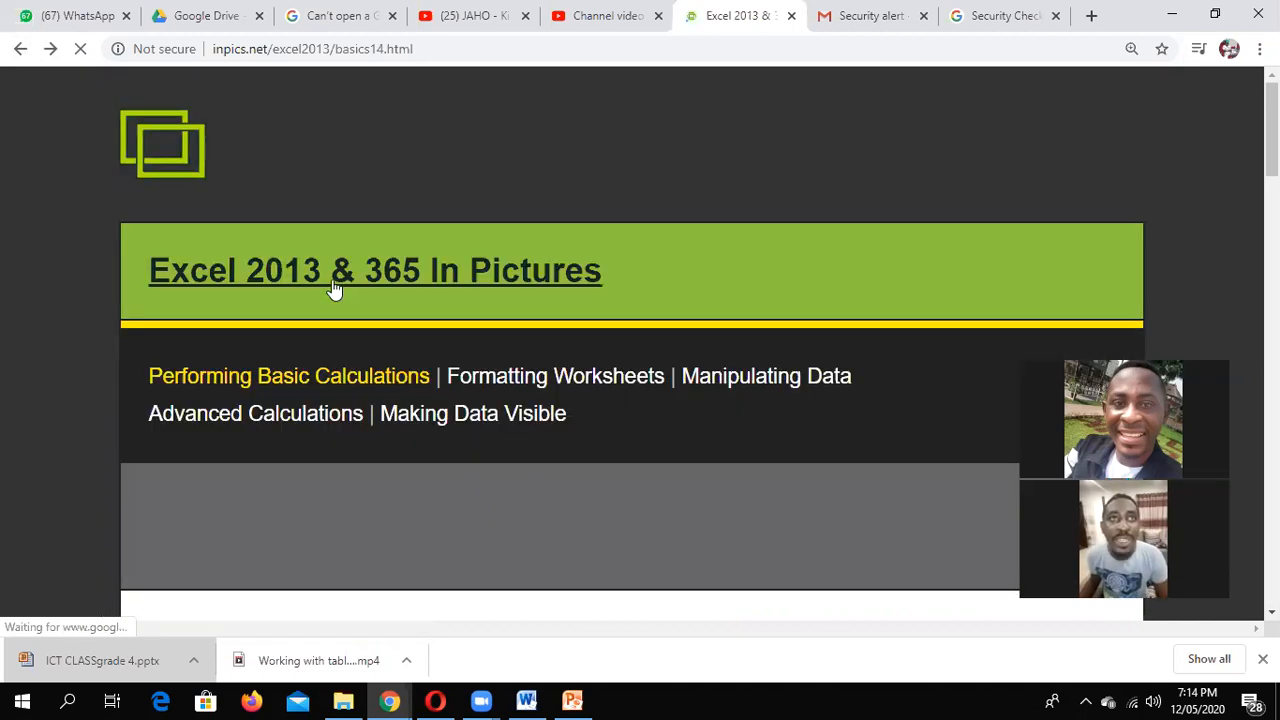
click(407, 298)
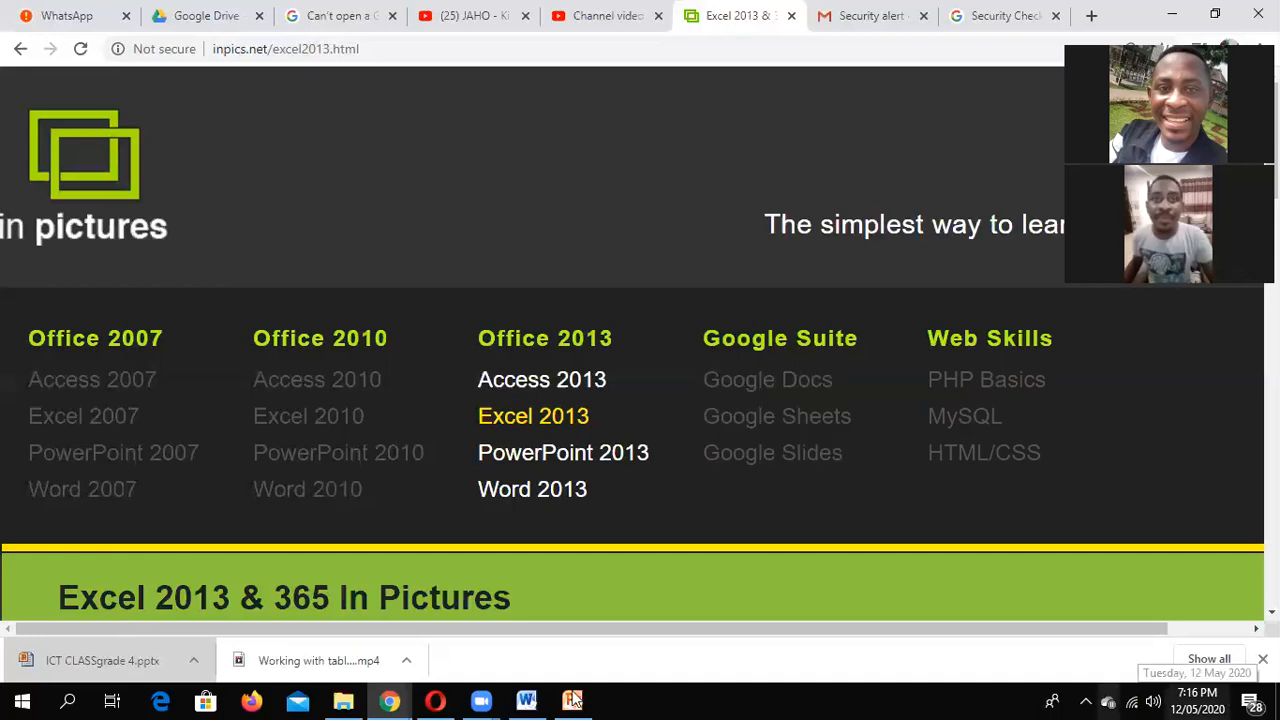
Step: Launch Microsoft Excel 2010 in a maximized window and dismiss the Document Recovery pane
mouse_move(543, 698)
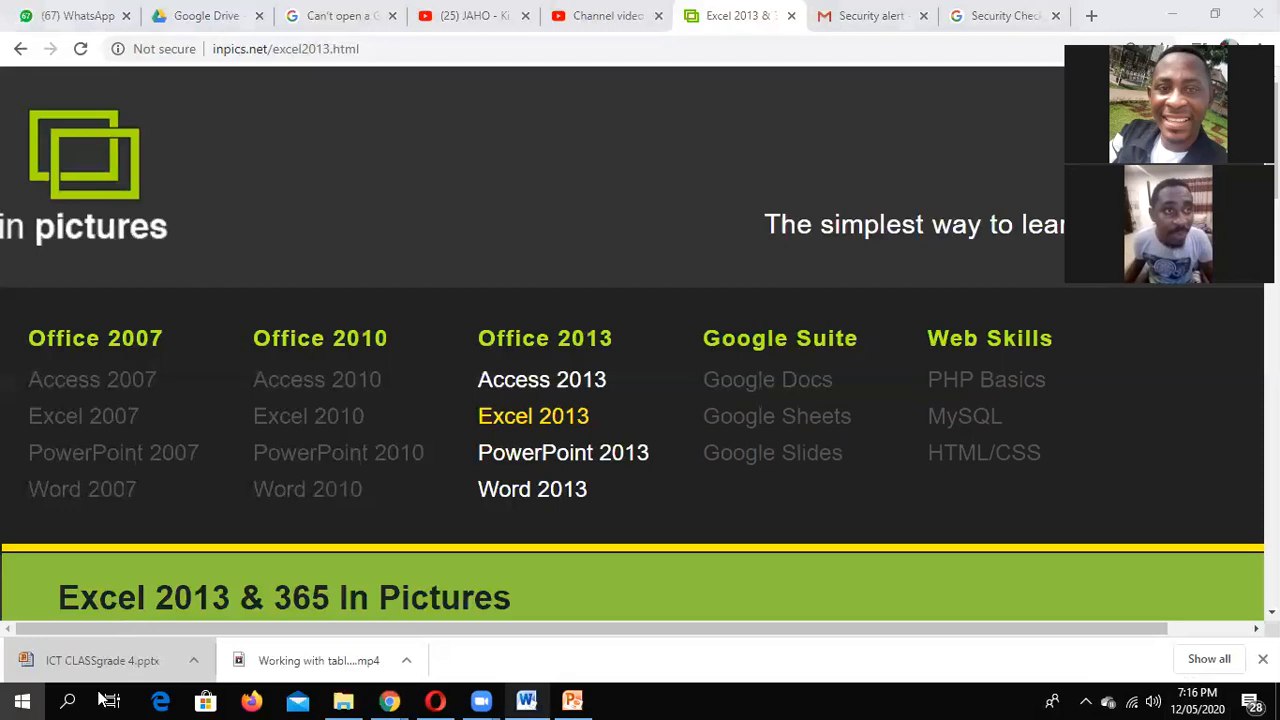
click(36, 698)
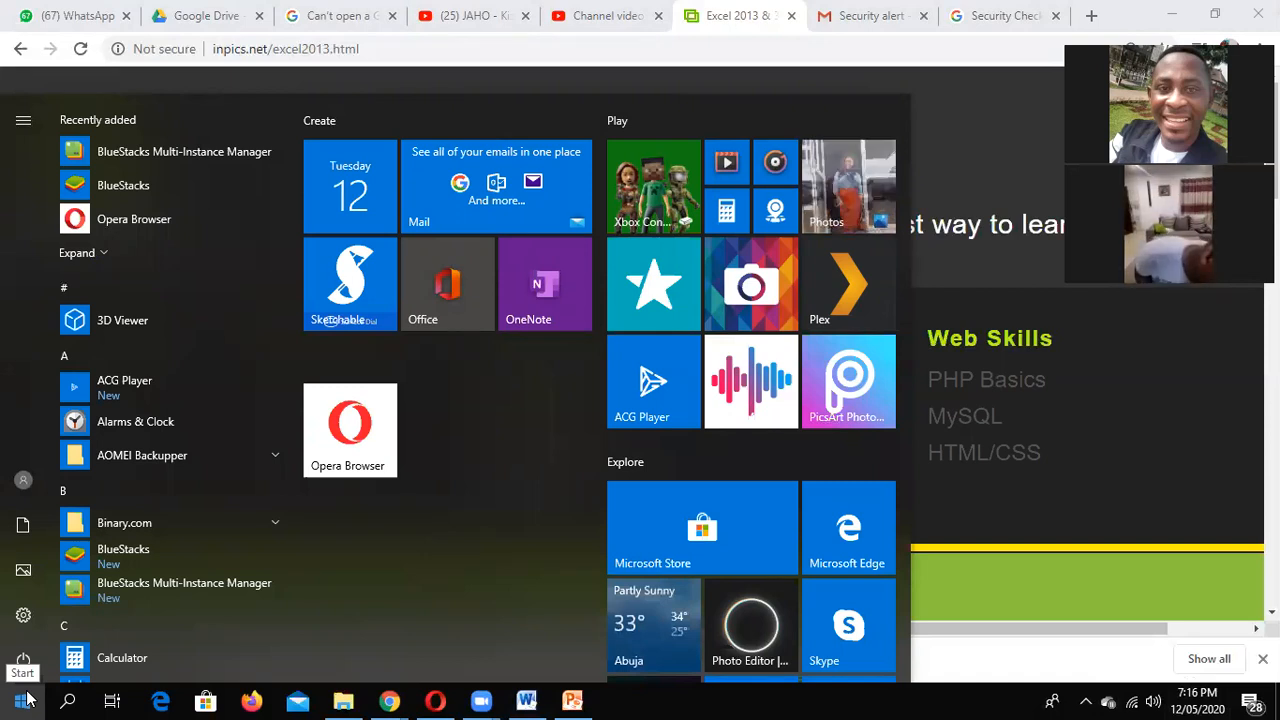
text(excel)
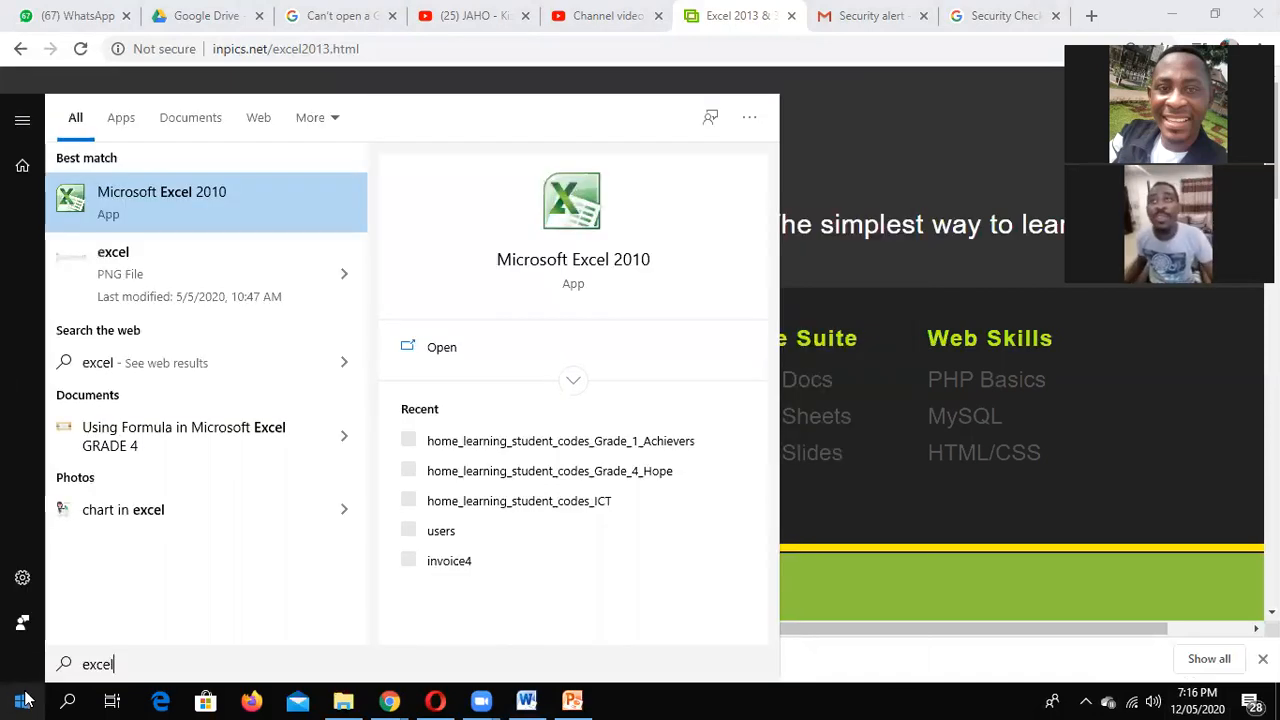
click(137, 197)
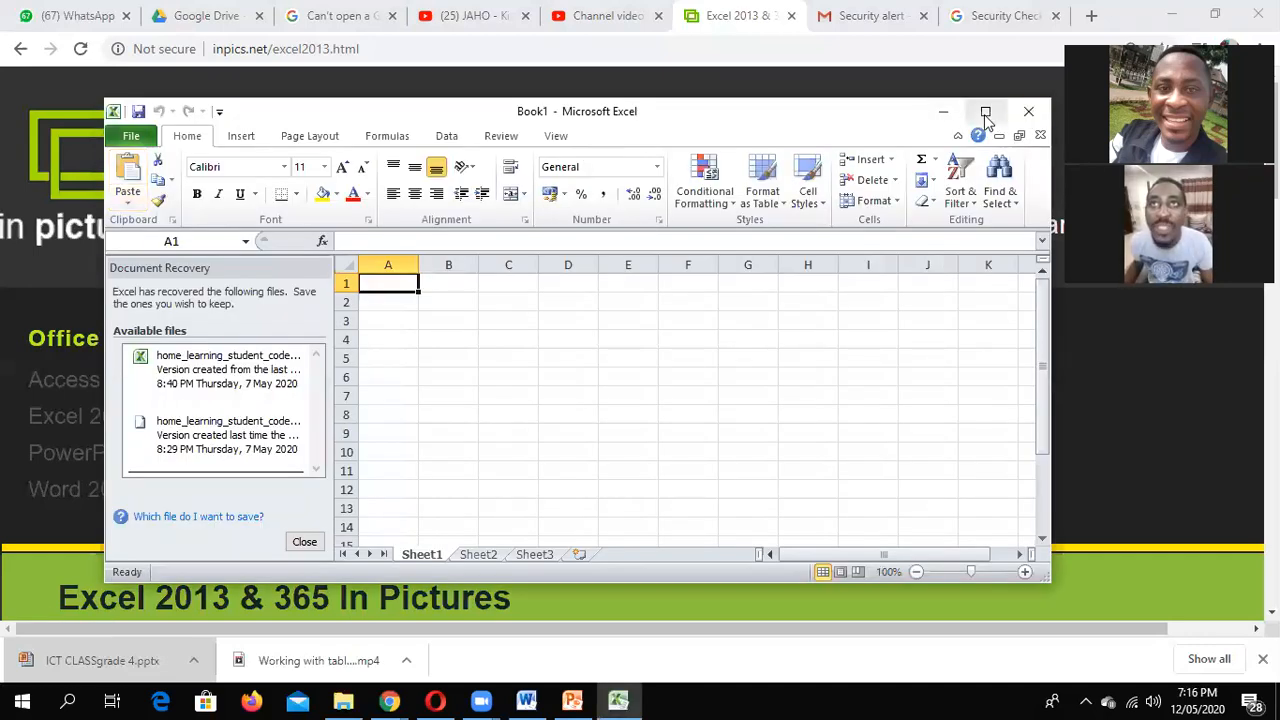
click(985, 117)
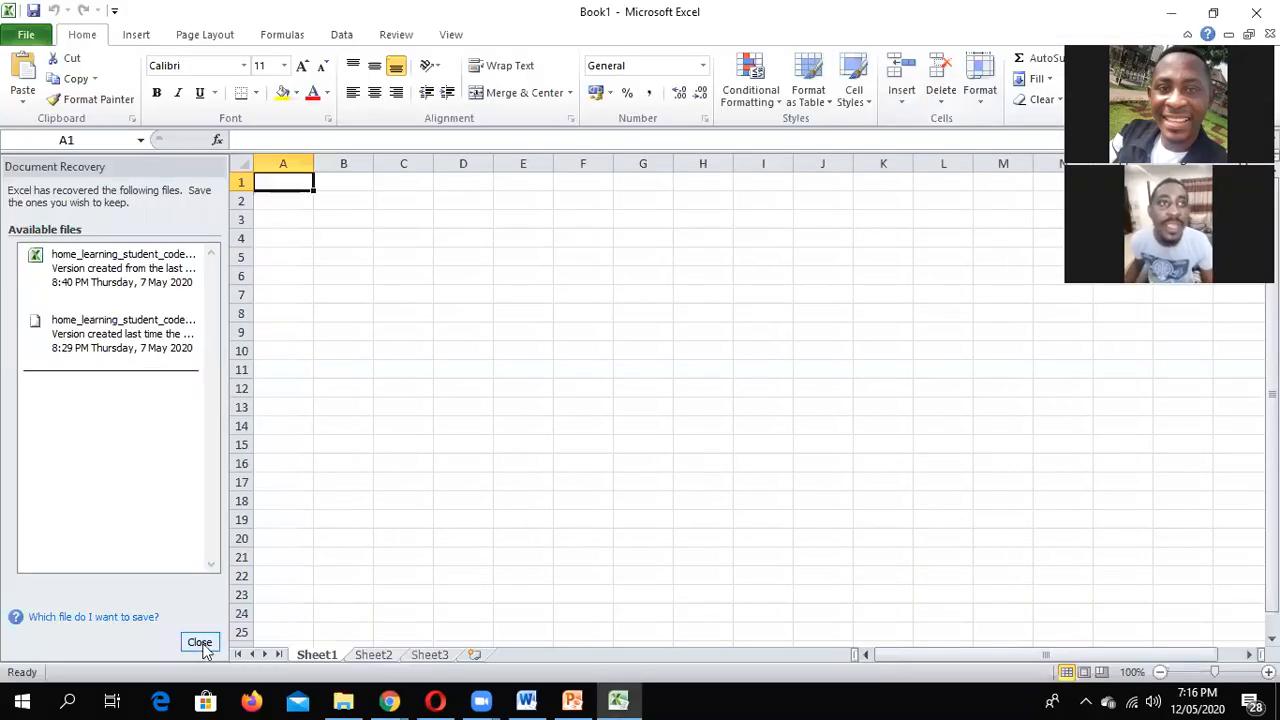
click(200, 642)
click(454, 283)
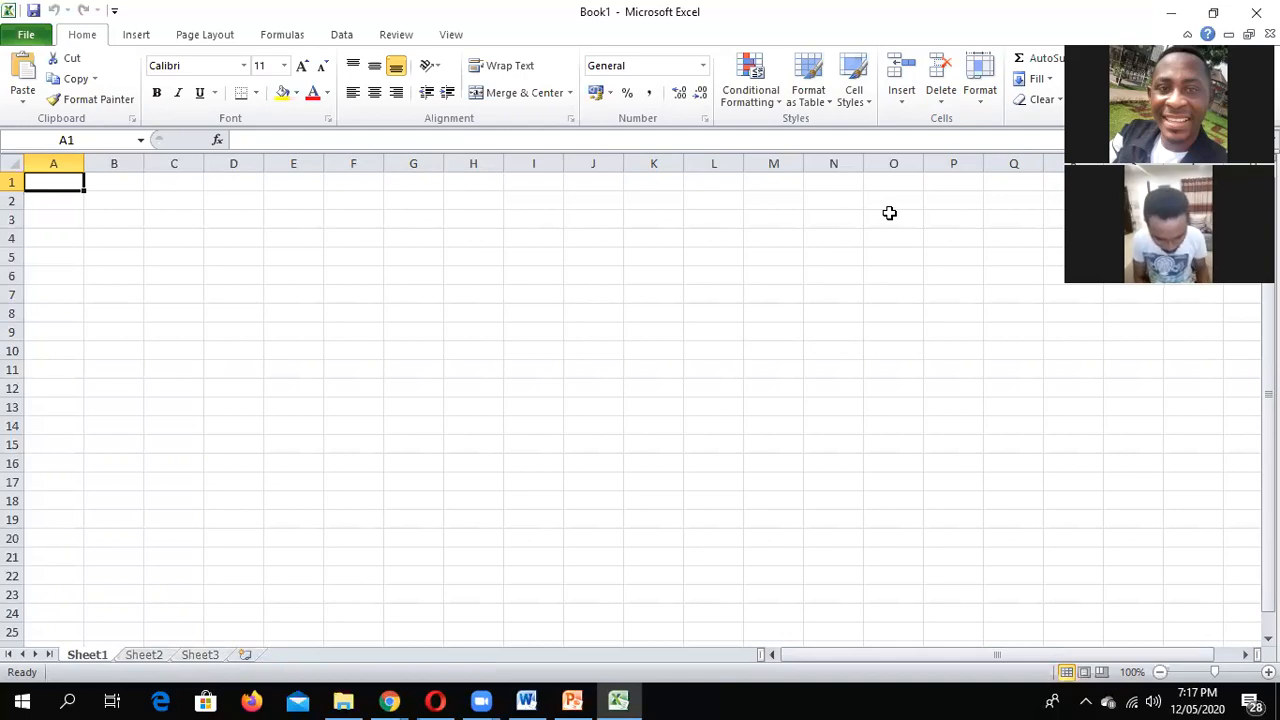
Step: Enter the title "Magod Supermarket" in cell A1 of Sheet1
text(Magod)
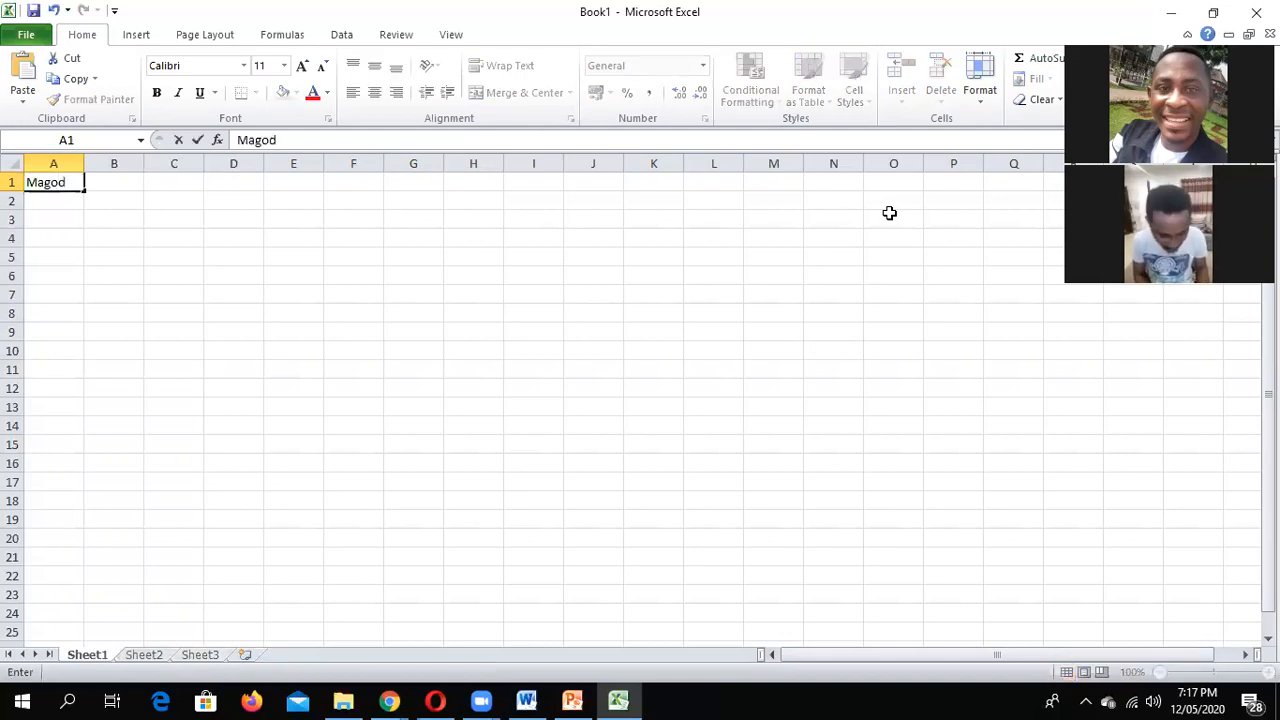
text( S)
text(upe)
text(r)
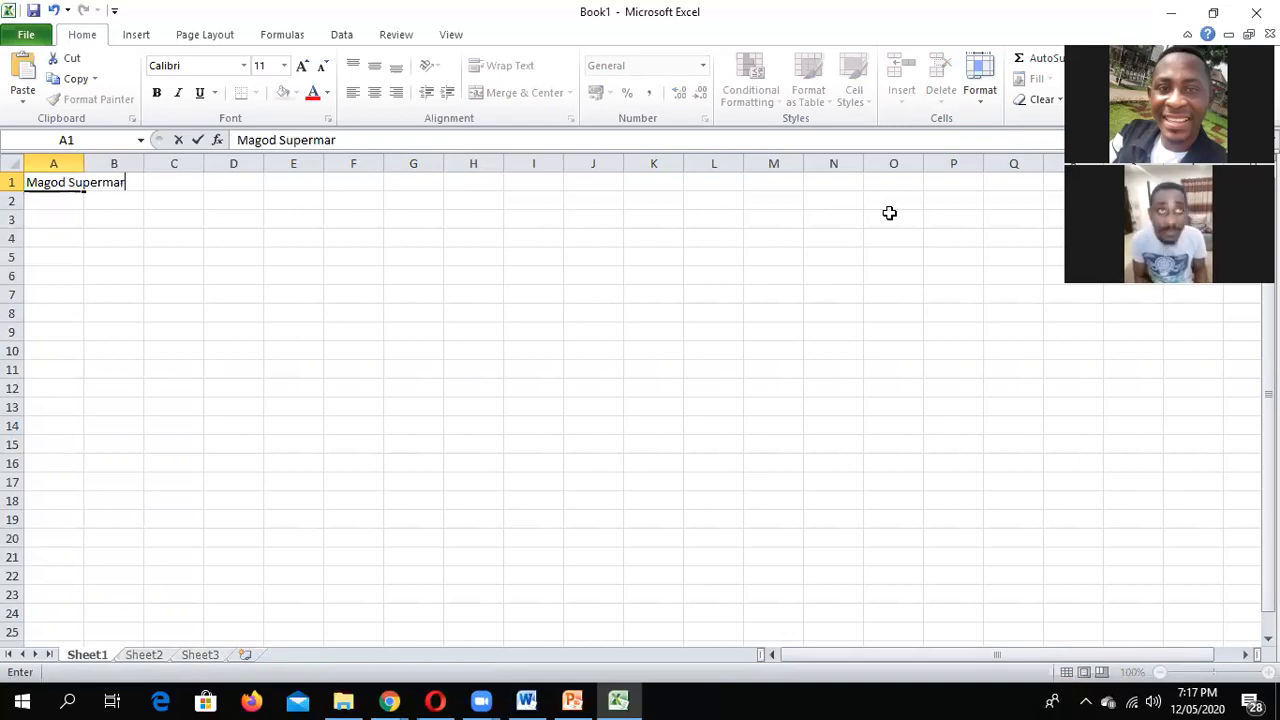
text(manket)
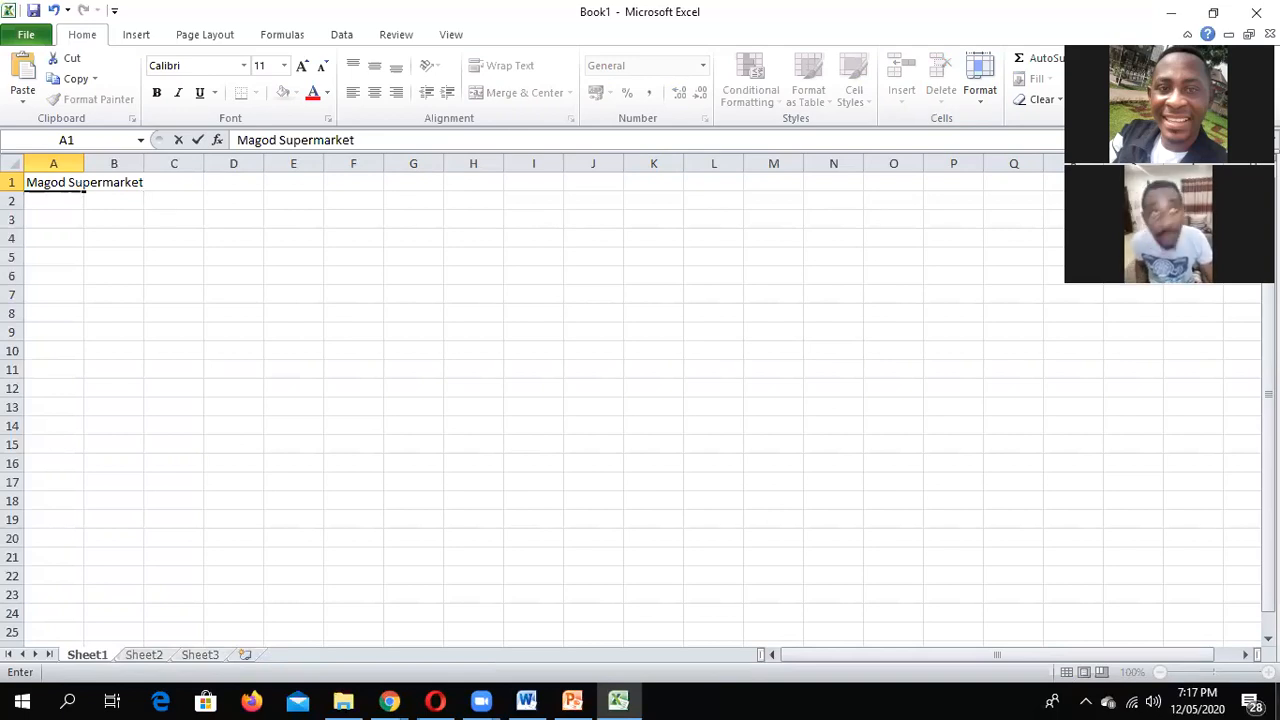
key(ctrl+Return)
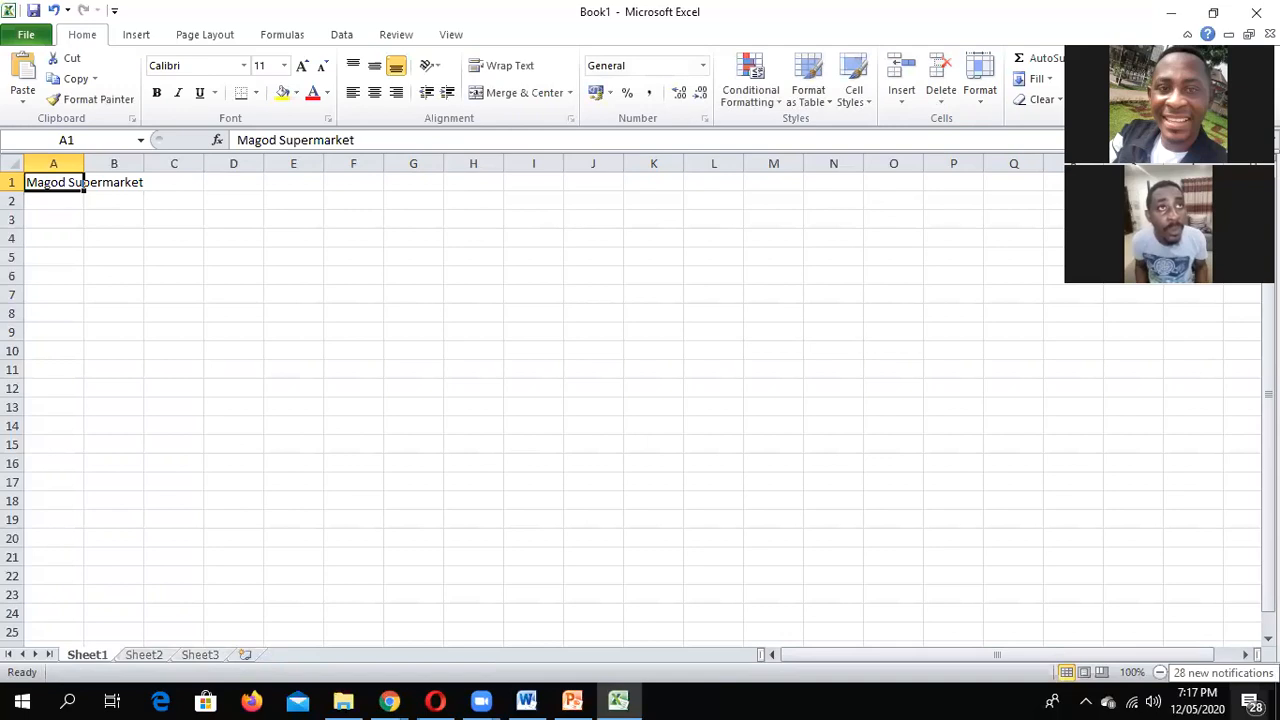
Step: Correct the title in cell A1 to read "Magodo Grace Supermarket"
double_click(64, 182)
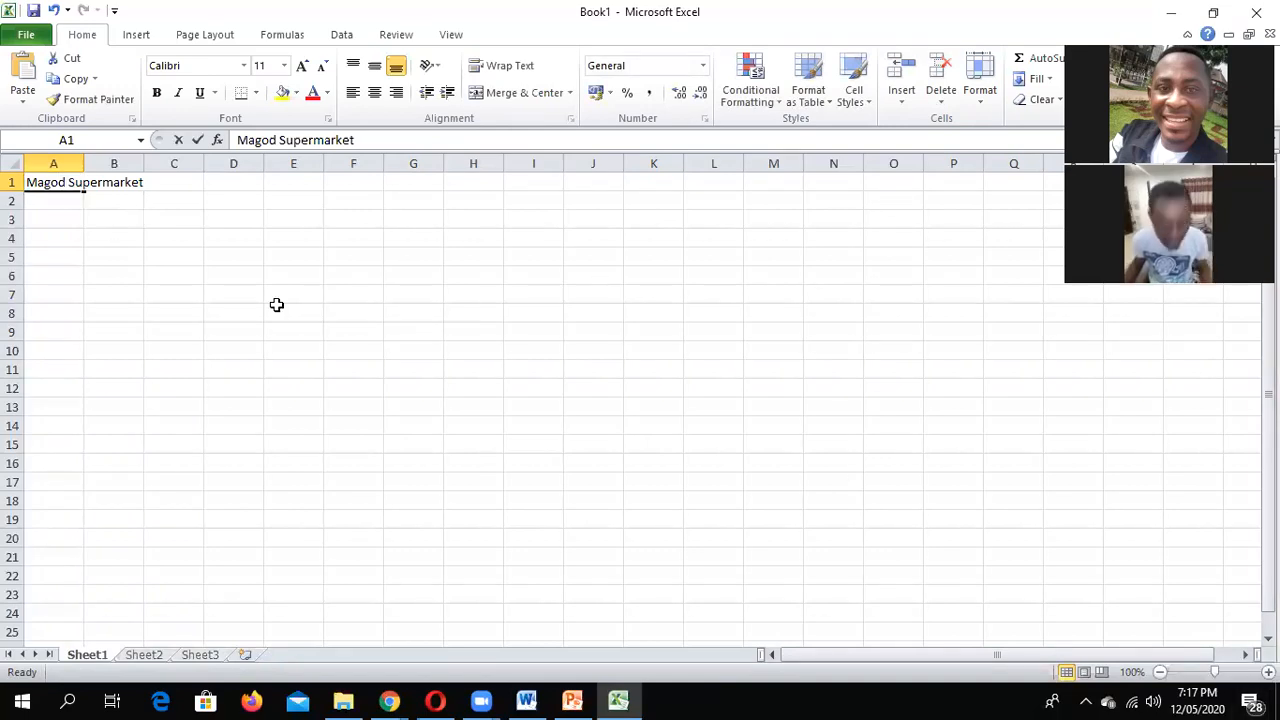
text(o)
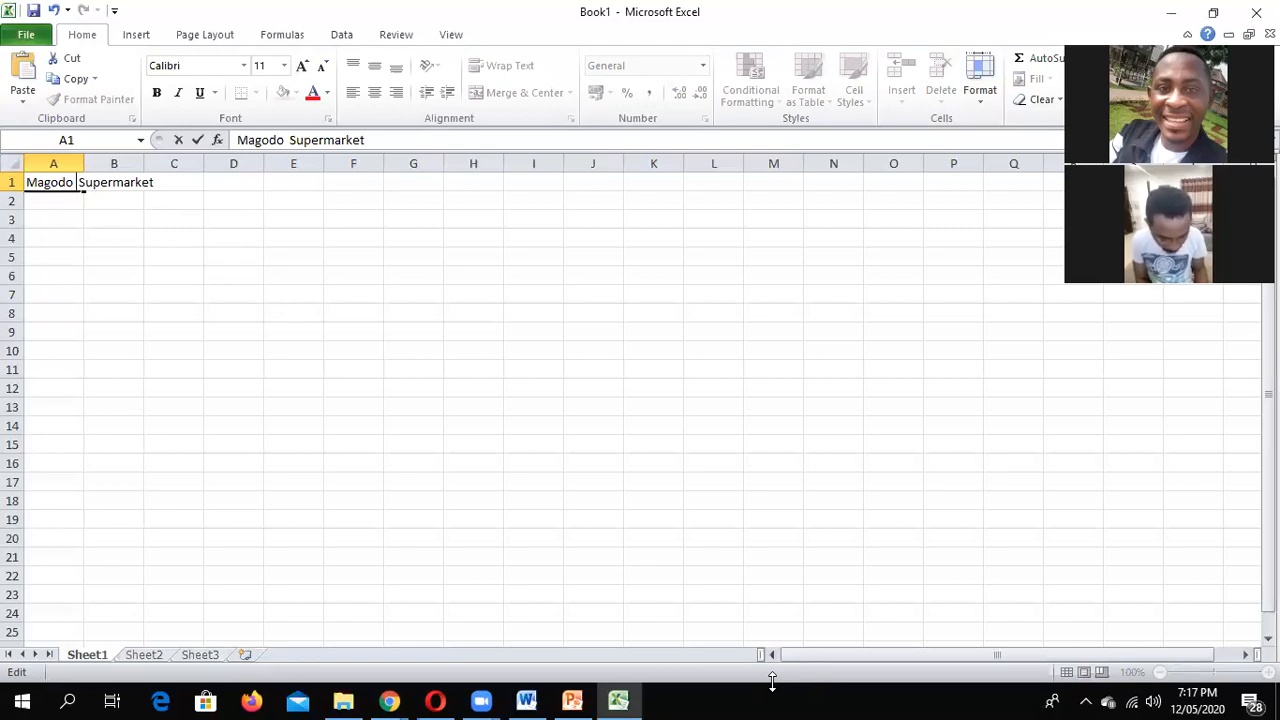
text(Grace)
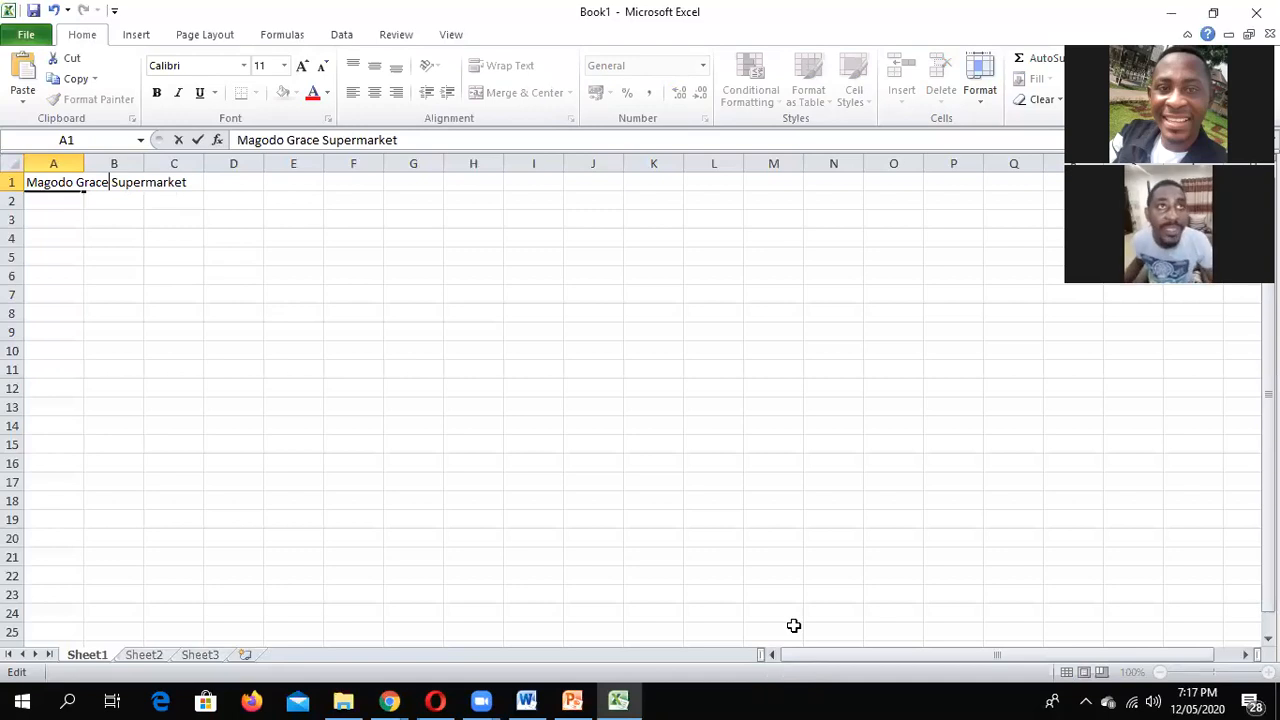
click(413, 444)
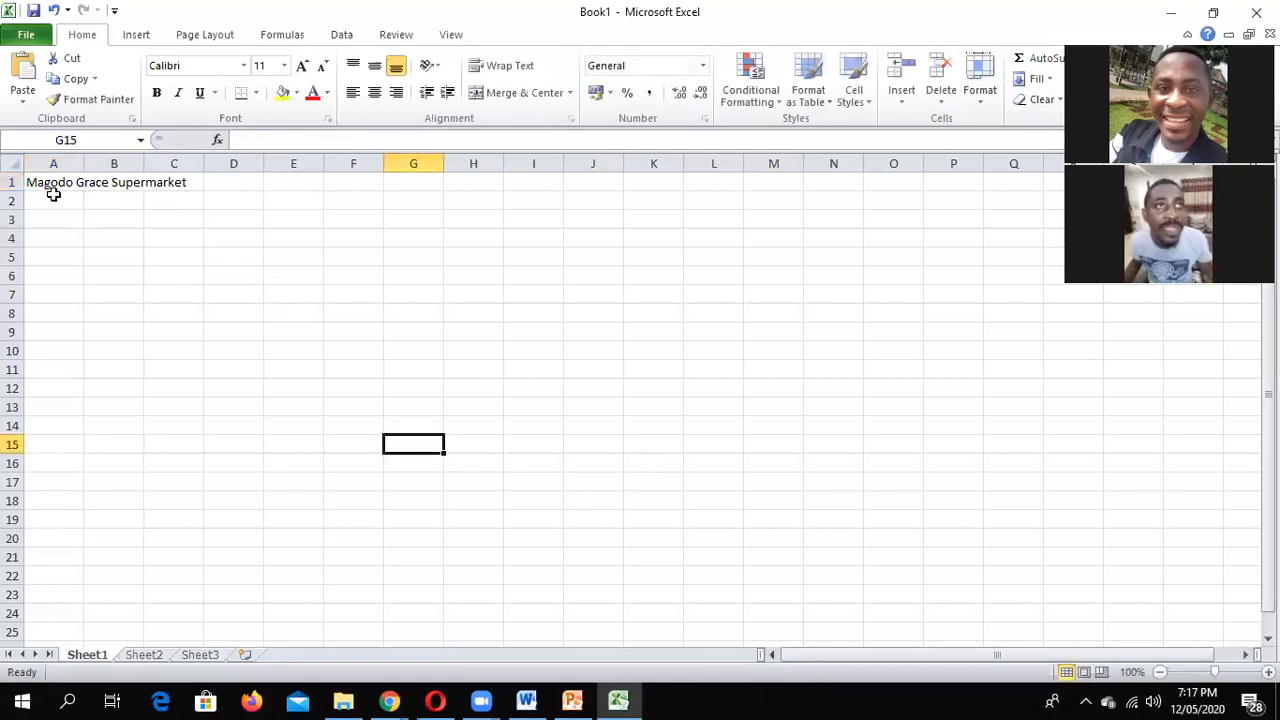
Step: Format the title cells A1:C1 with font size 26 and the Arial Black font
drag(84, 189, 172, 196)
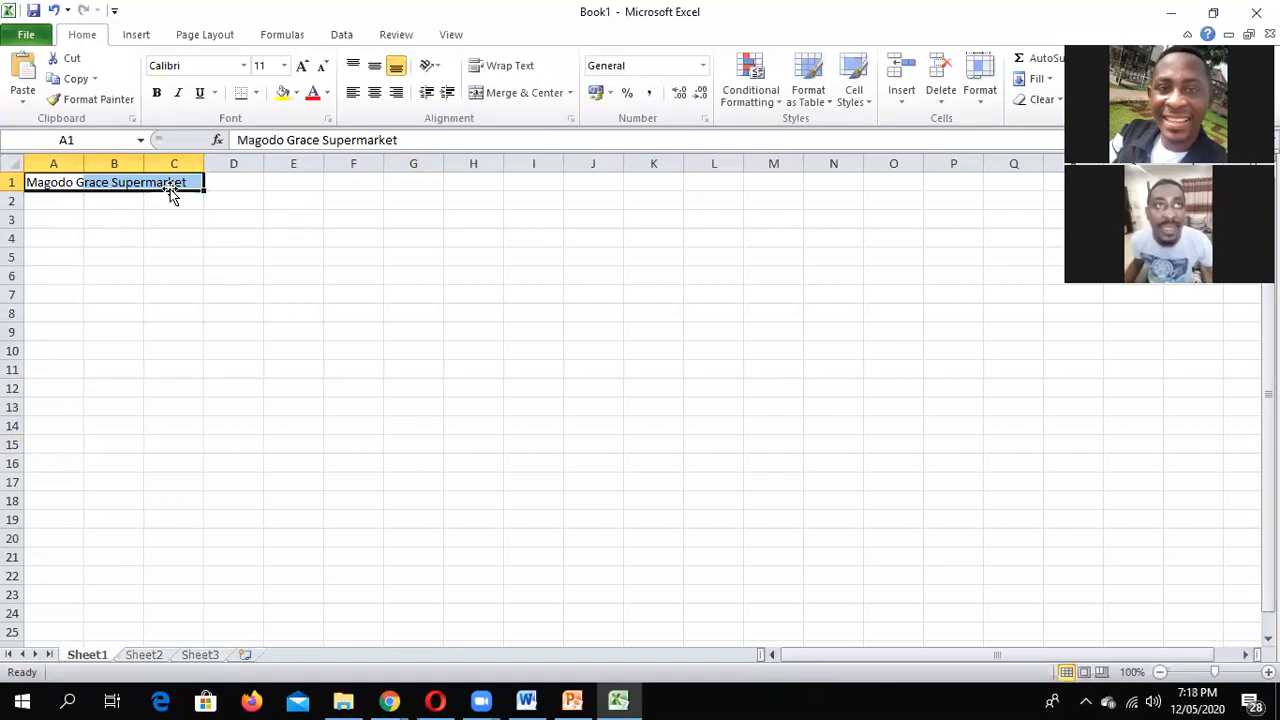
click(284, 66)
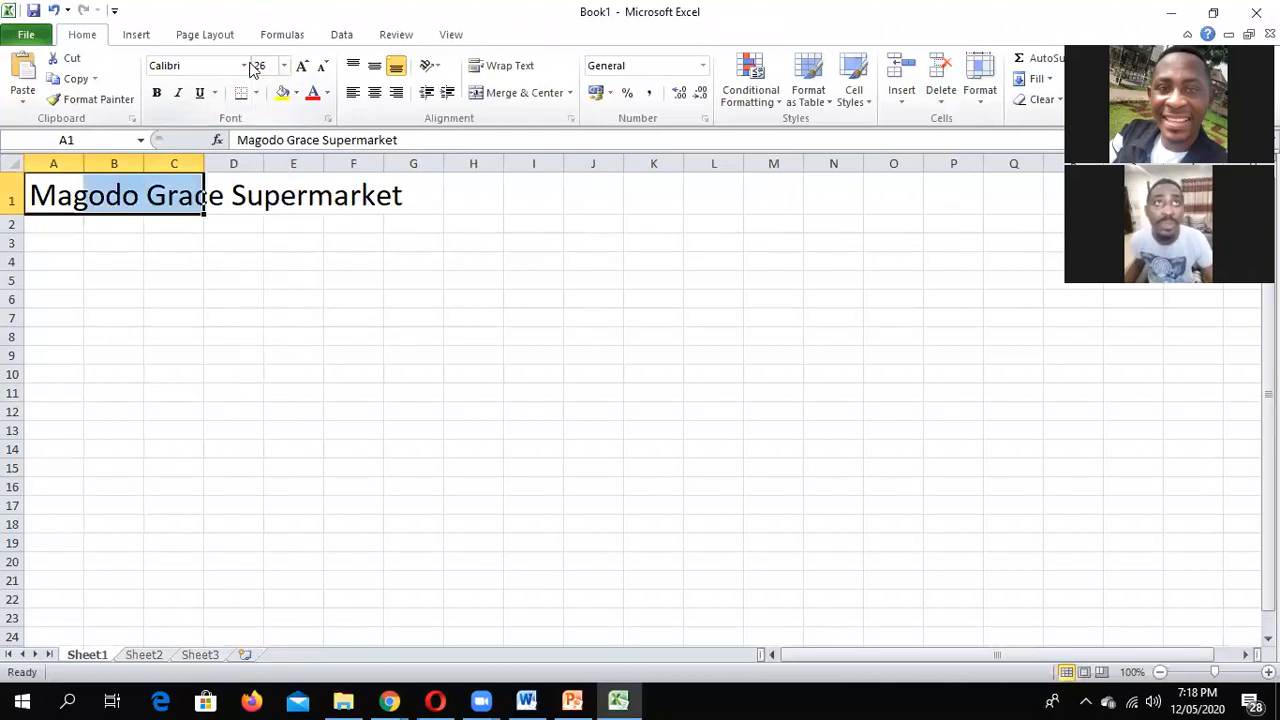
click(244, 66)
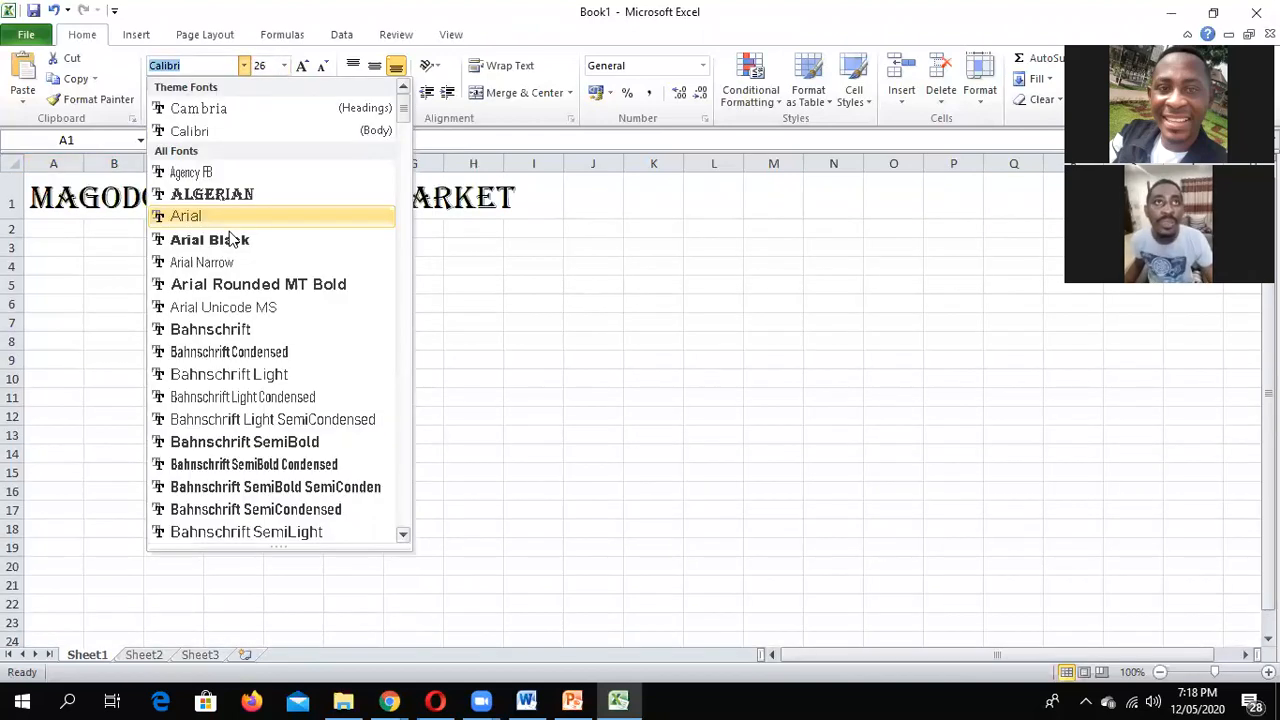
click(438, 275)
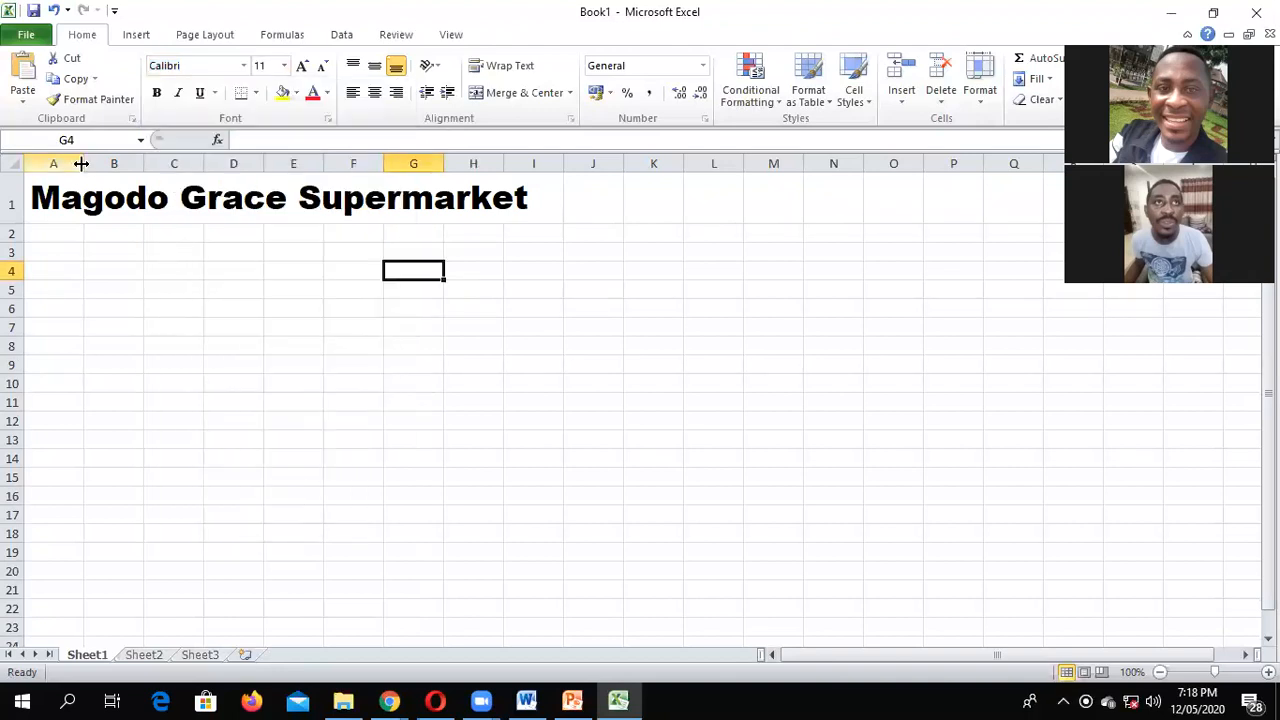
Step: Widen columns A through F to about twice their default width
drag(83, 163, 152, 175)
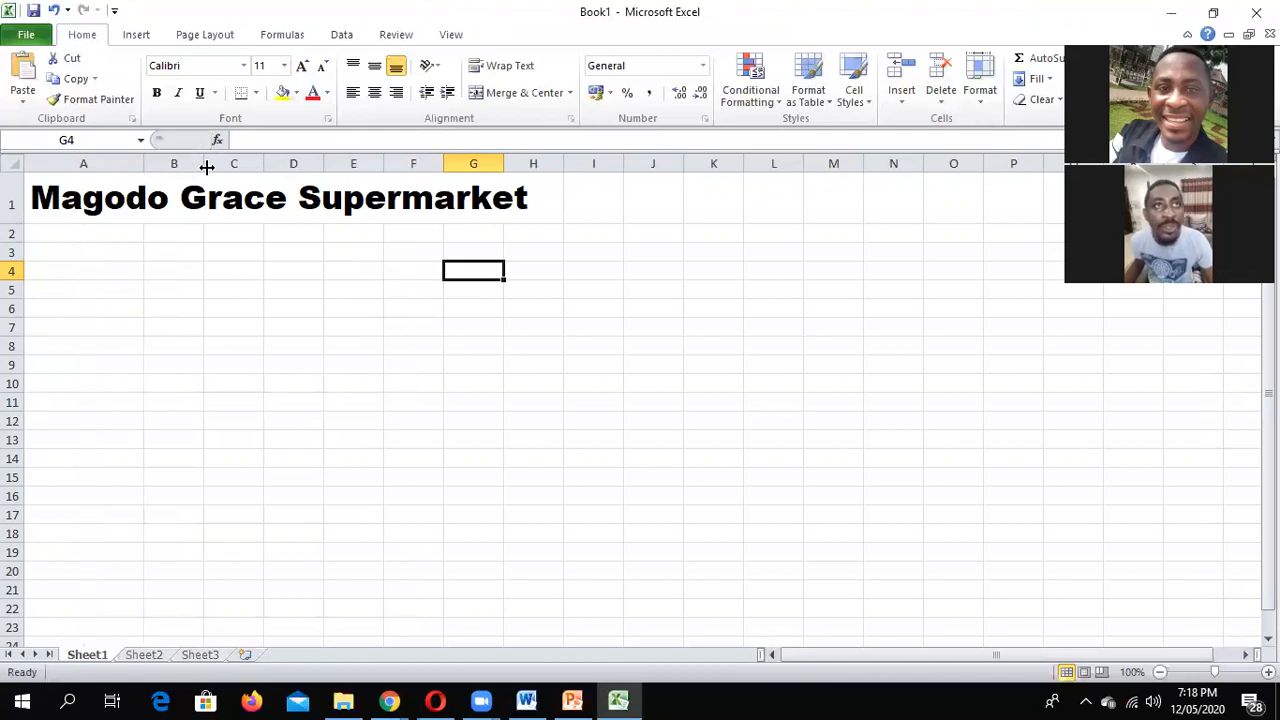
drag(203, 163, 378, 165)
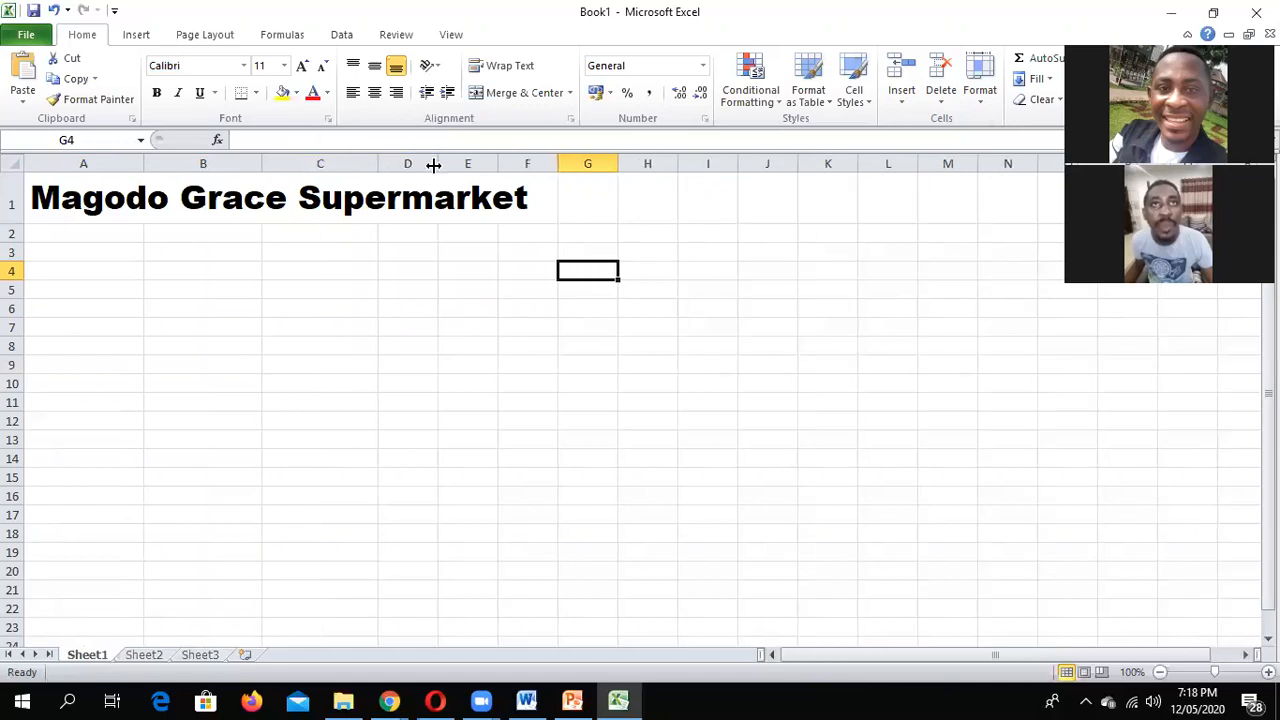
drag(471, 165, 722, 181)
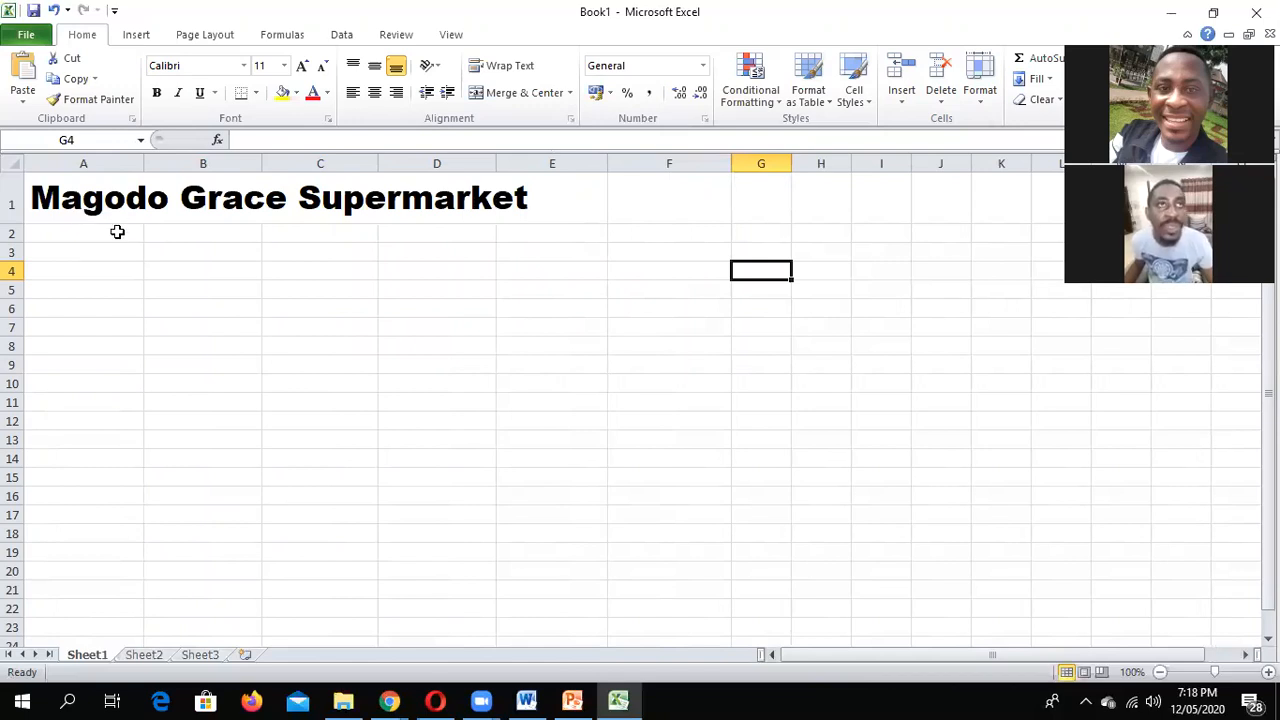
click(84, 233)
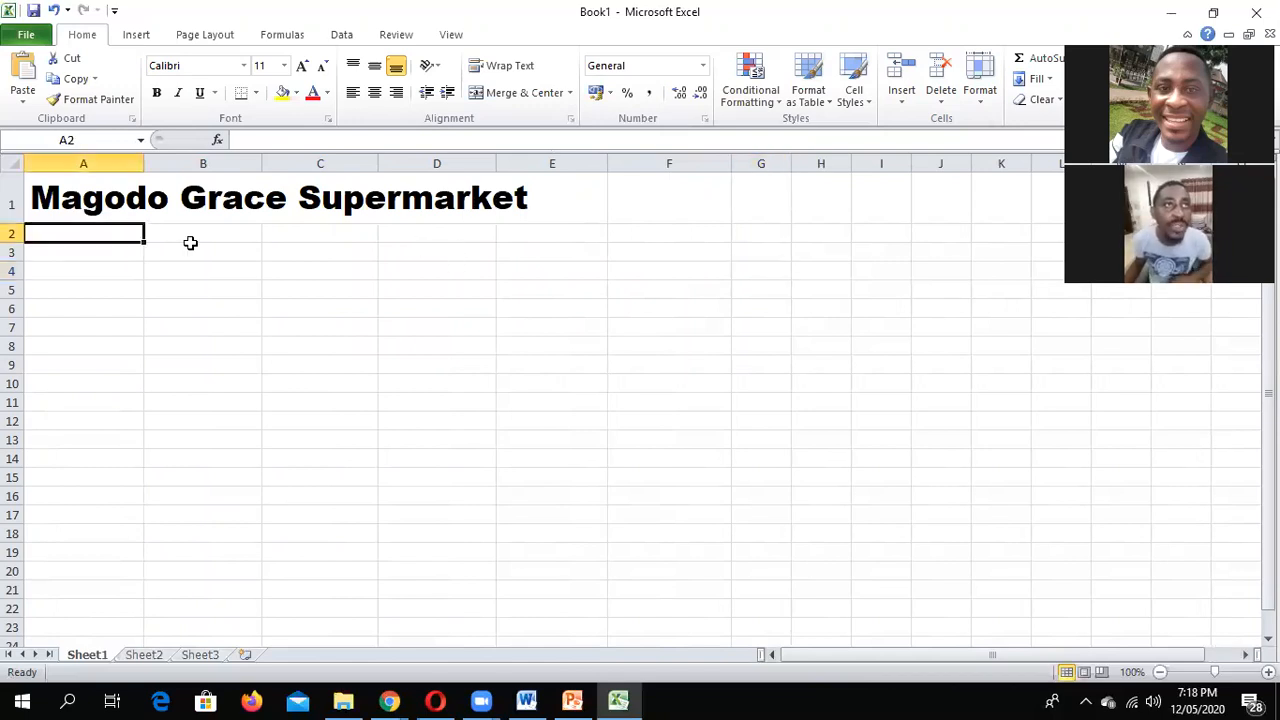
click(132, 251)
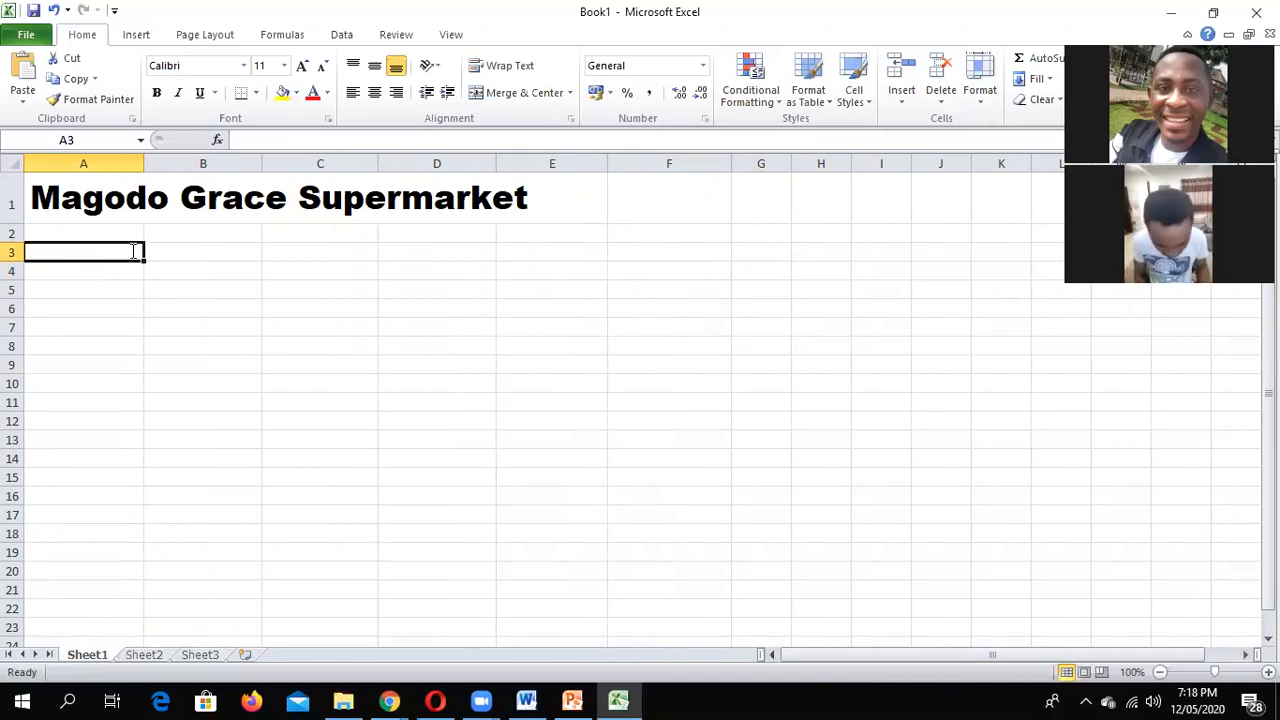
text(Product)
key(BackSpace)
key(BackSpace)
key(BackSpace)
key(BackSpace)
key(BackSpace)
key(BackSpace)
key(BackSpace)
Step: Enter the column headings "Item" in cell A3 and "Capital" in cell B3
text(Item)
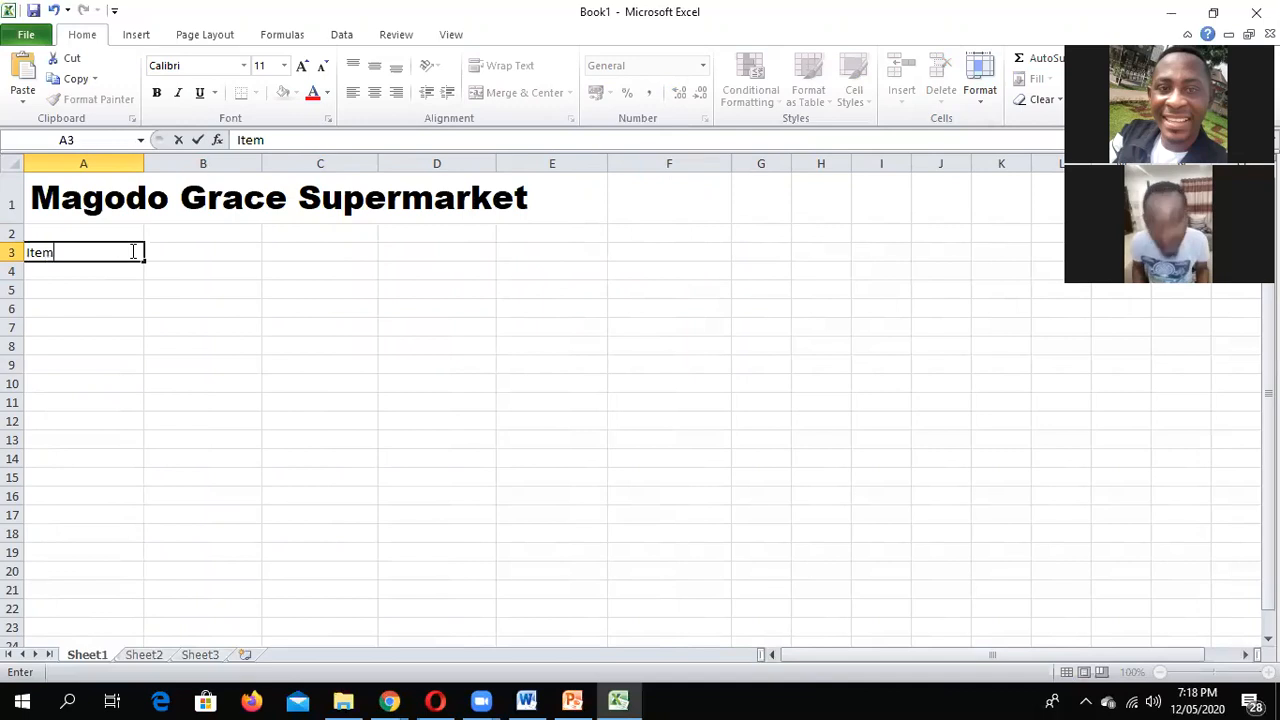
key(Tab)
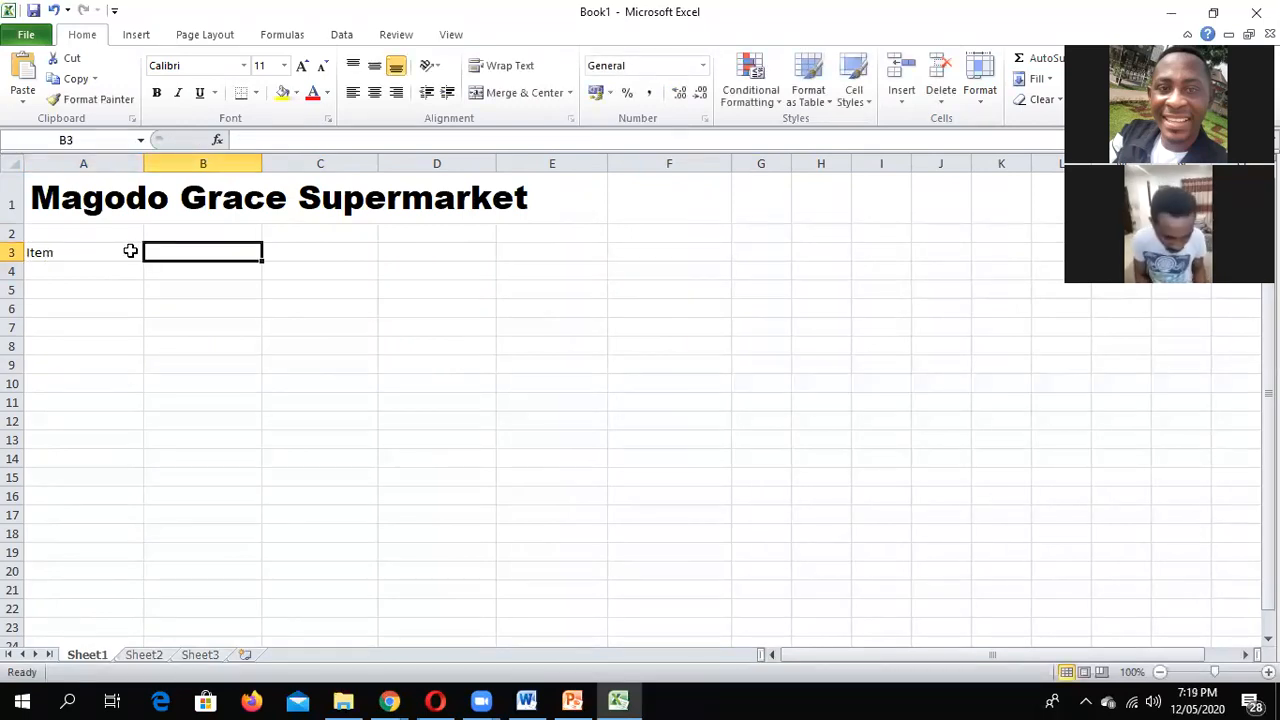
text(Capital)
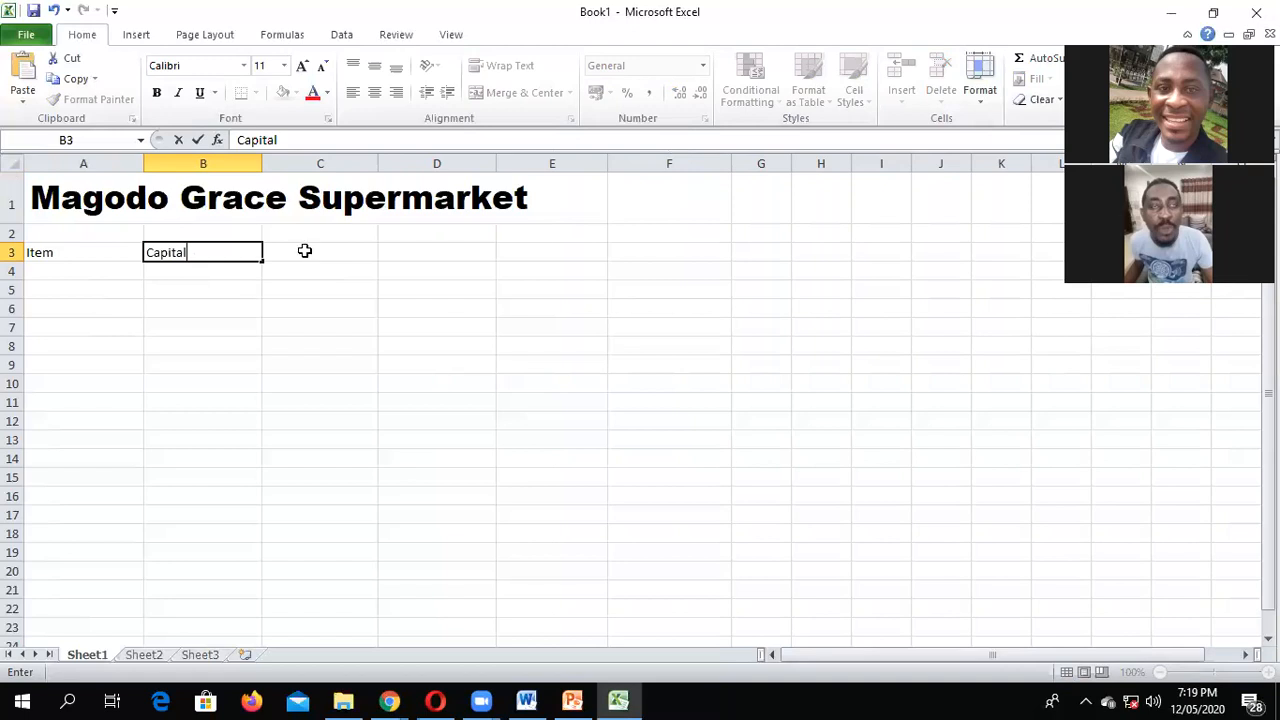
click(305, 251)
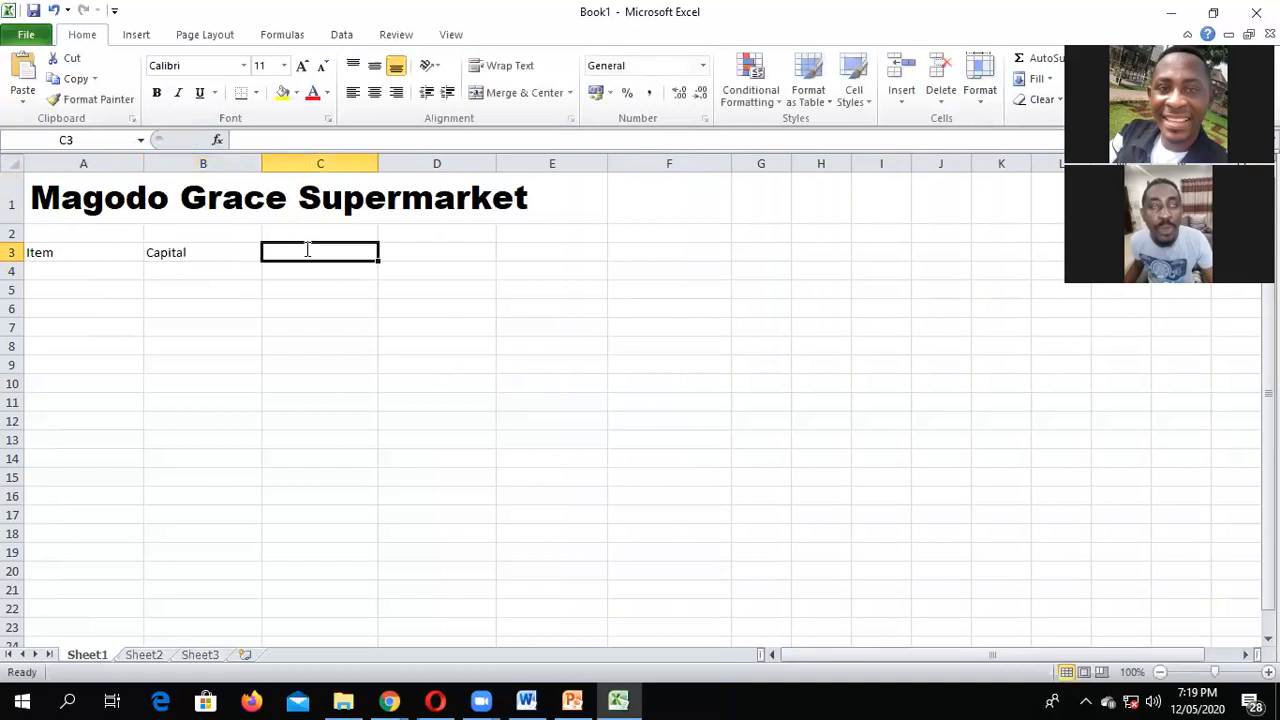
text(Sale)
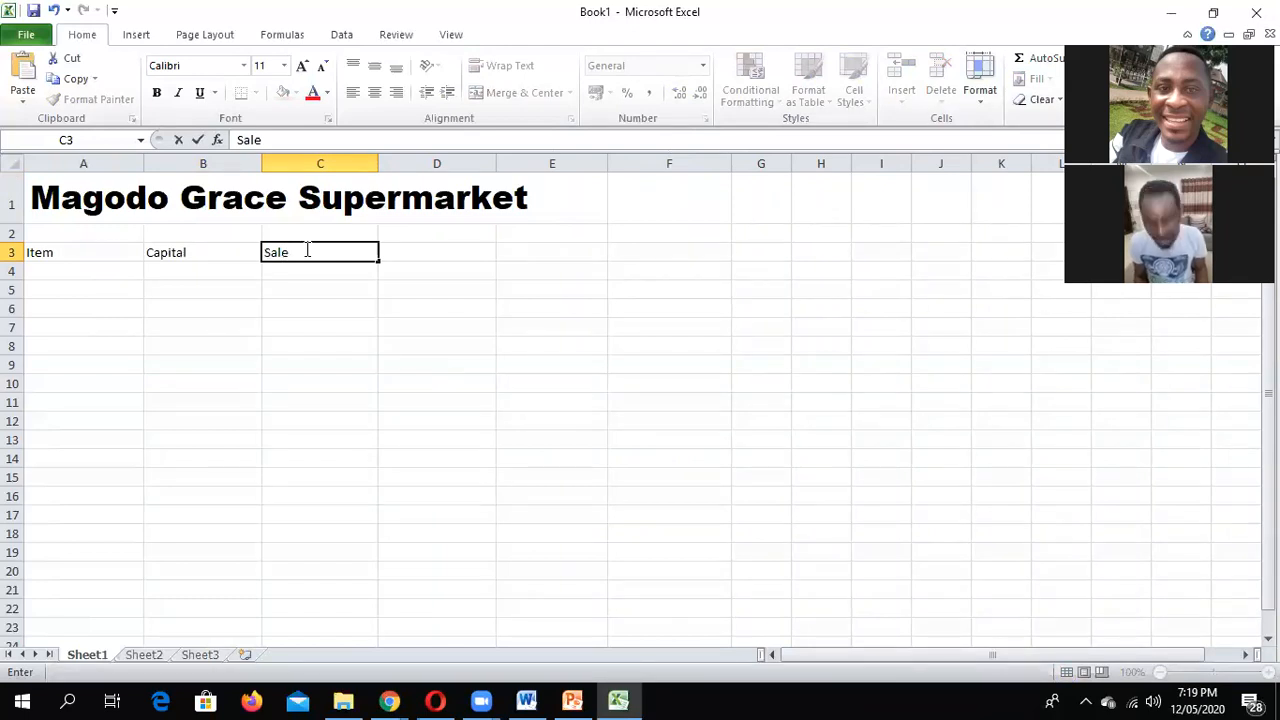
key(BackSpace)
key(BackSpace)
key(BackSpace)
key(BackSpace)
Step: Enter the column headings "Unit Price" in cell C3 and "Quantity" in cell D3
text(Unit Price)
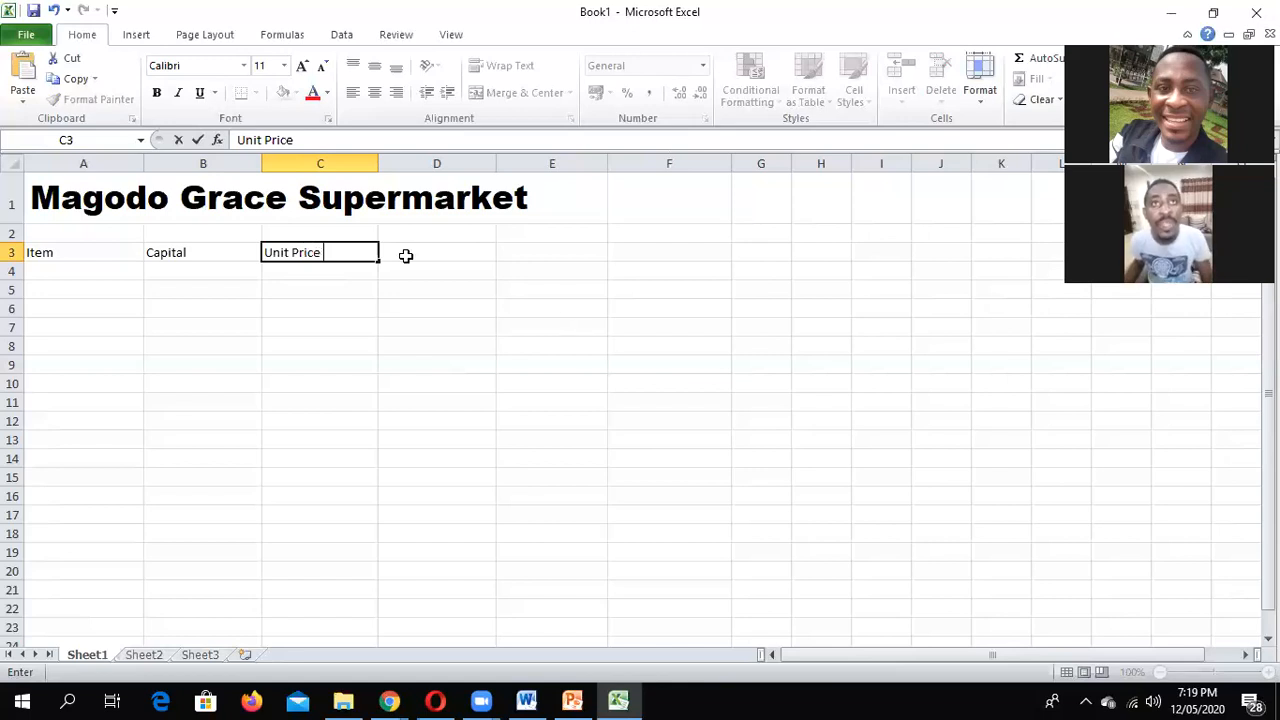
key(Tab)
text(Quantity)
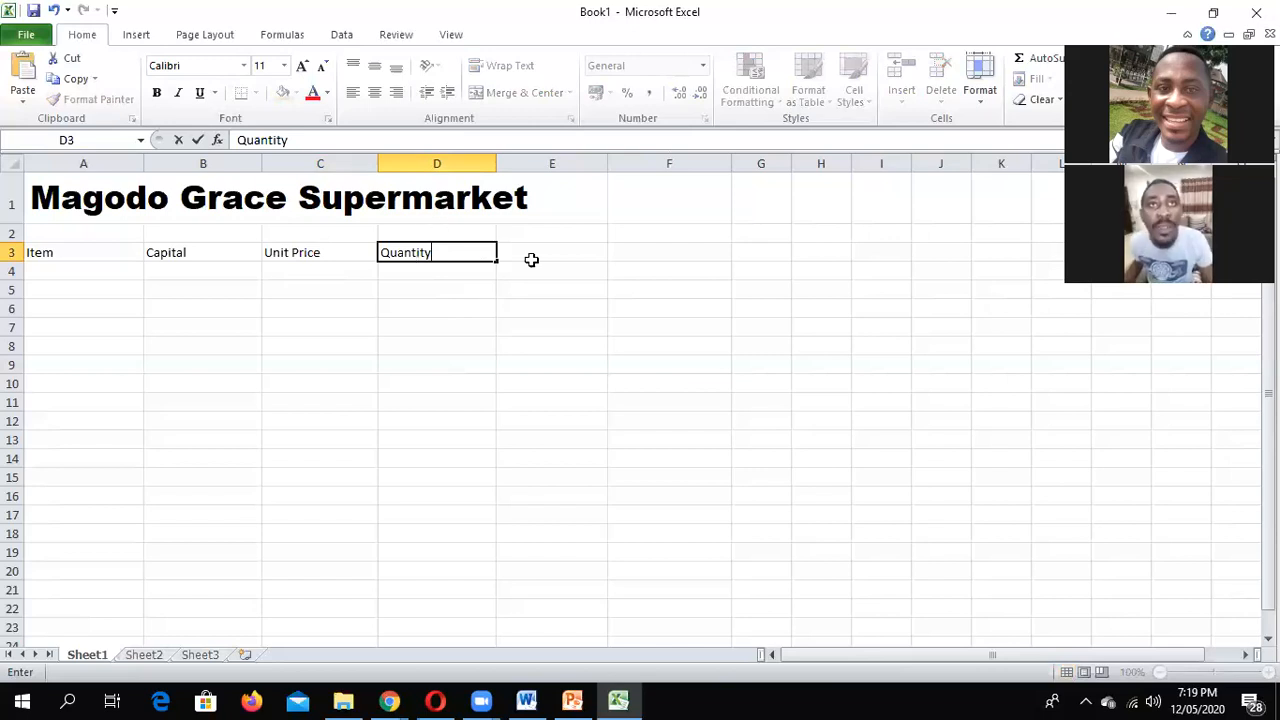
Step: Enter "Extension cable" in cell A4, with a capital of 700 in B4 and a unit price of 1300 in C4
click(108, 279)
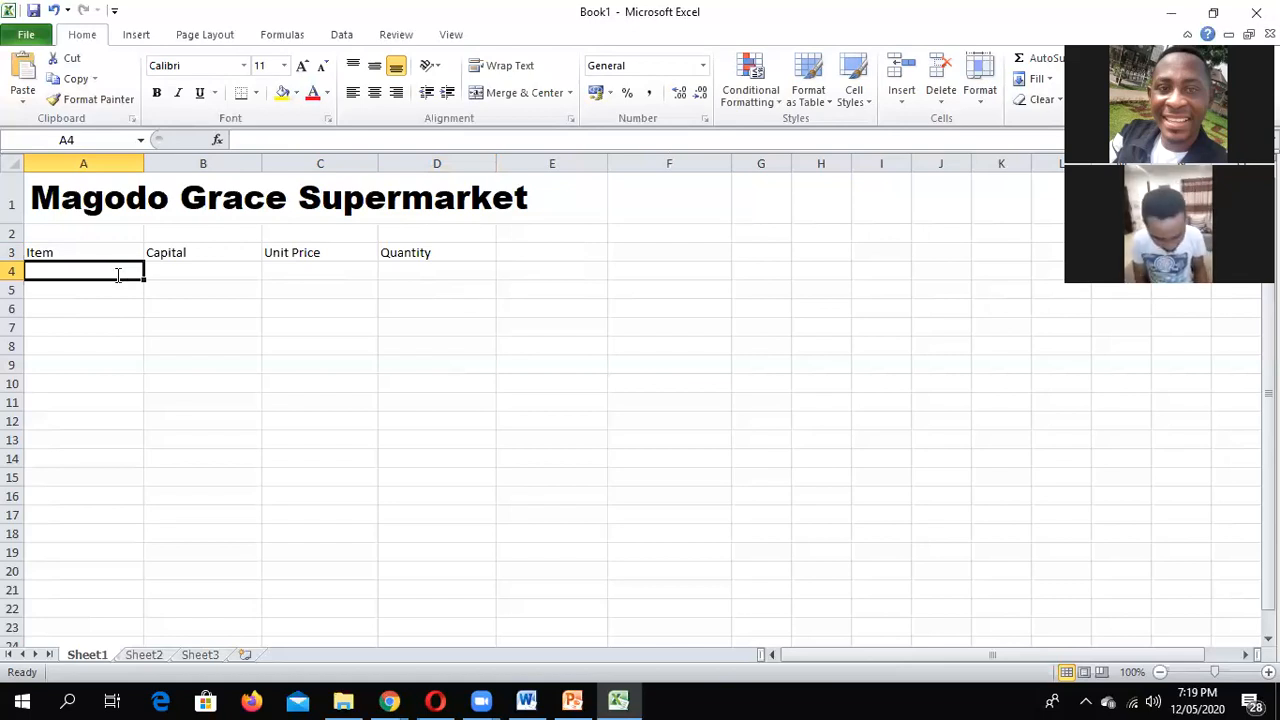
text(Extension can)
key(BackSpace)
text(ble)
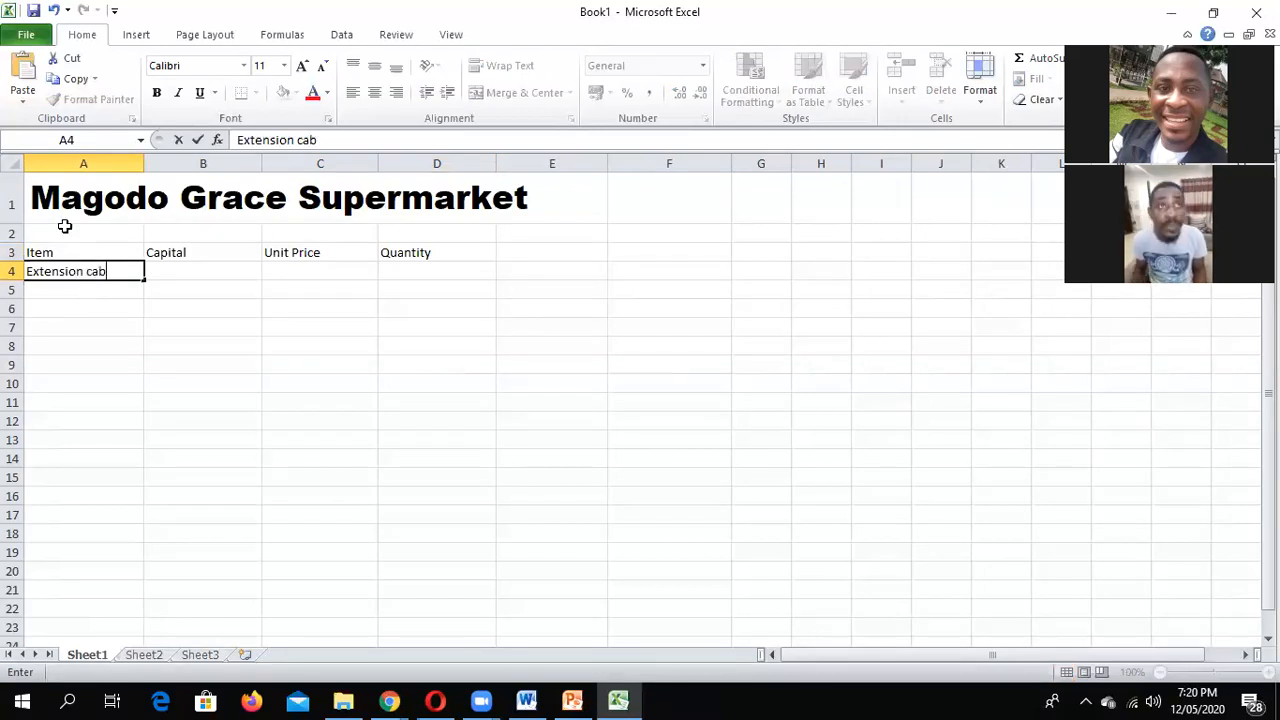
click(246, 275)
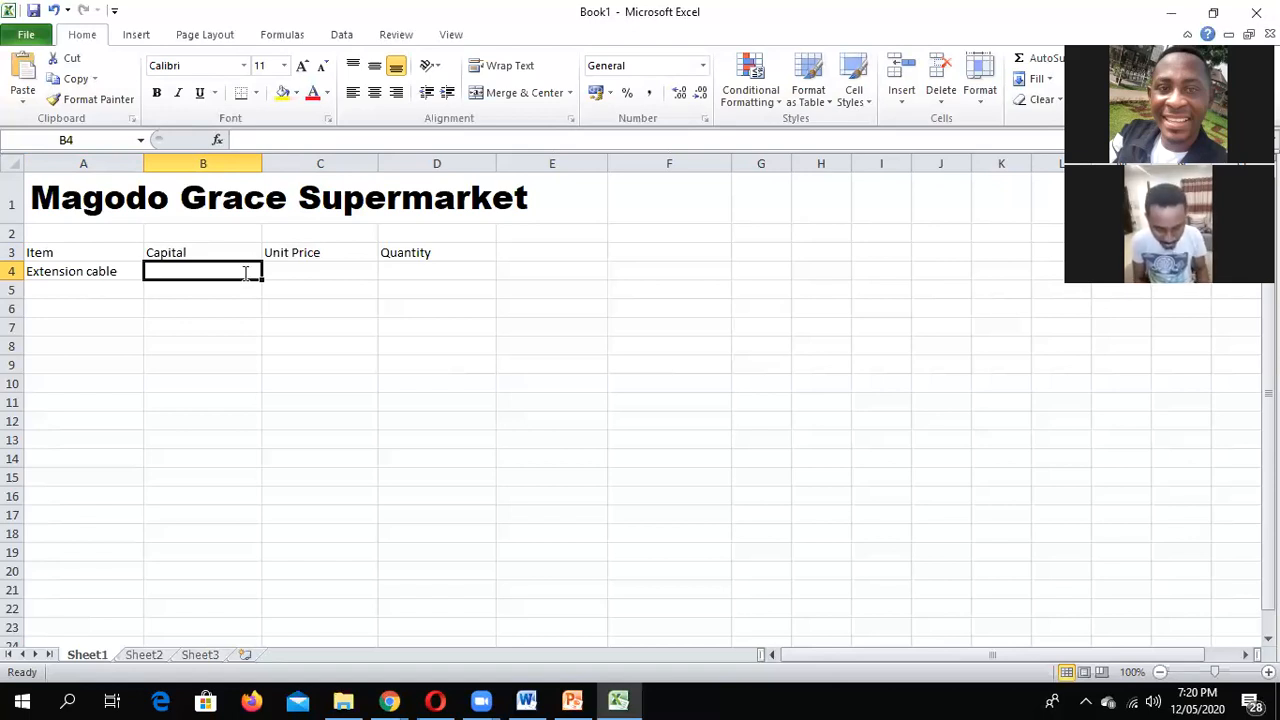
text(700)
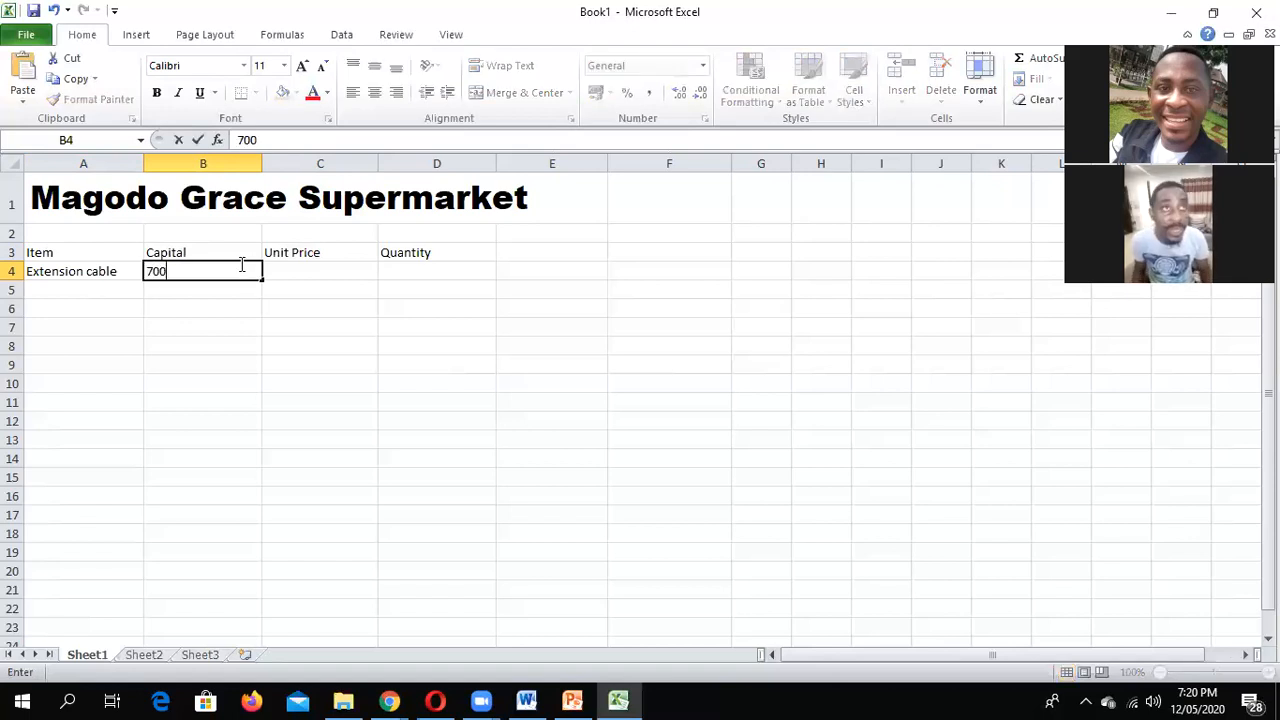
click(312, 274)
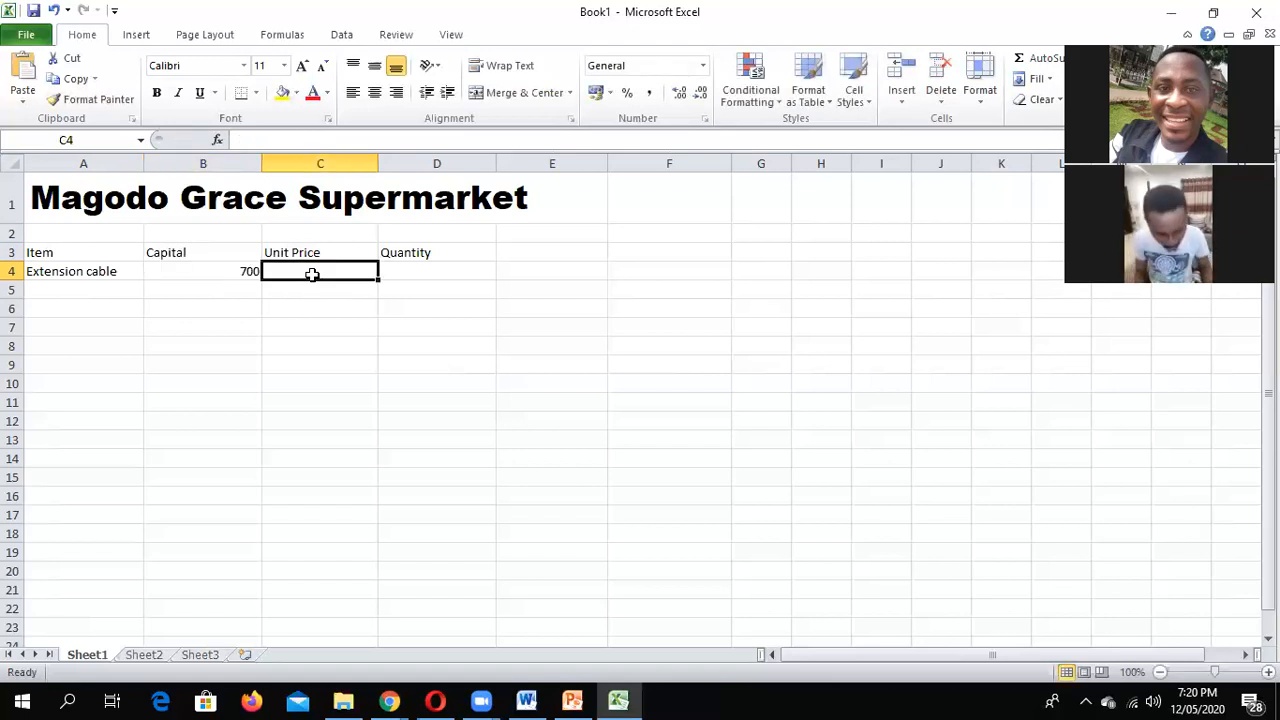
text(1300)
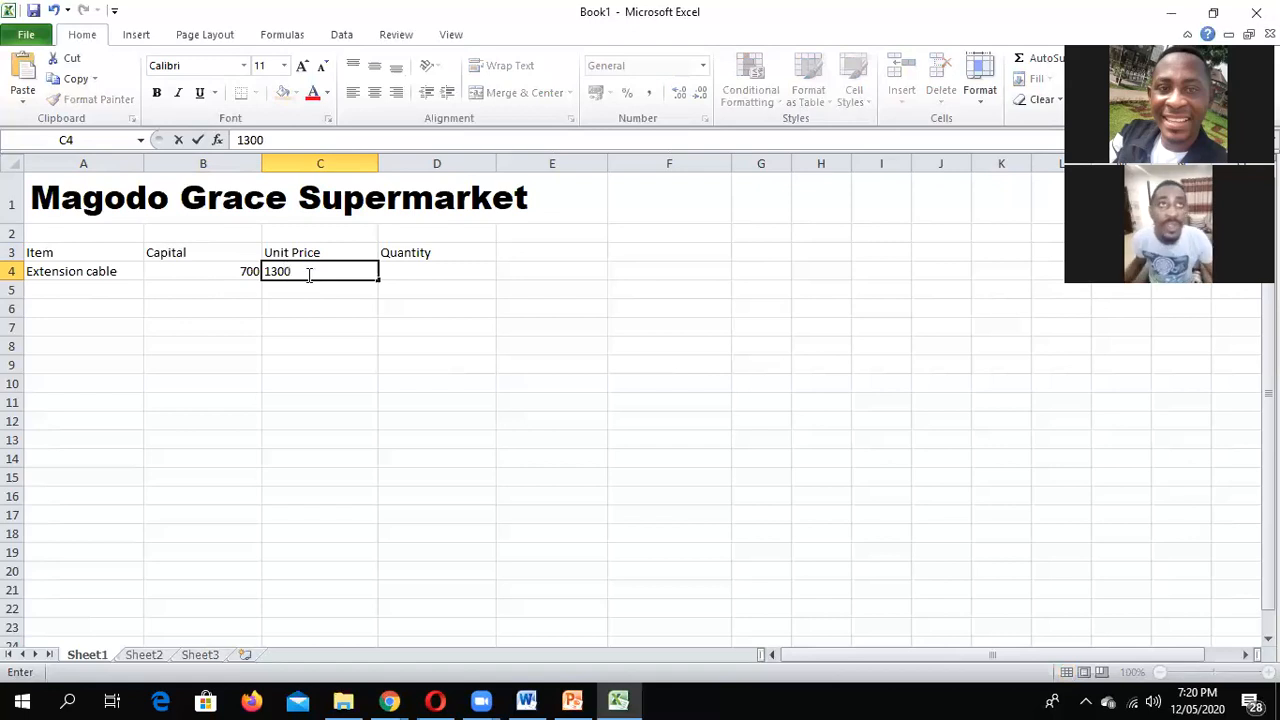
click(84, 290)
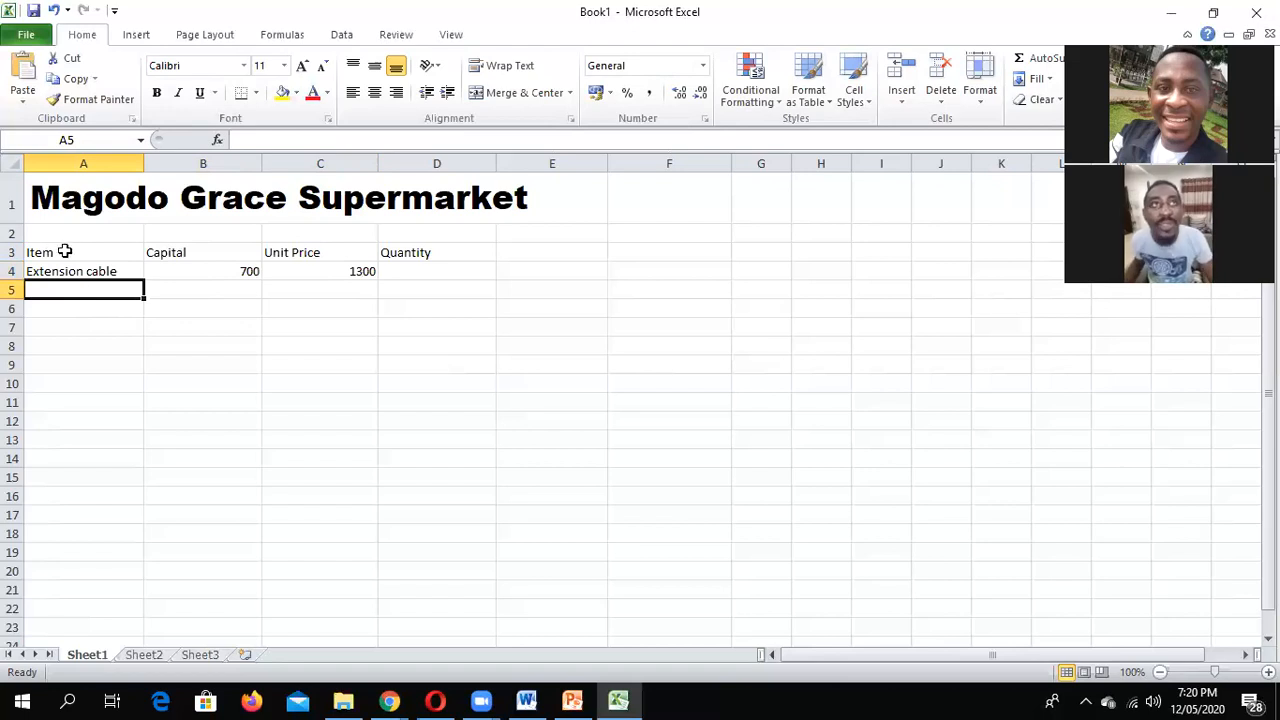
Step: Set the font size of the headings and first item row, cells A3:D4, to 16
click(33, 250)
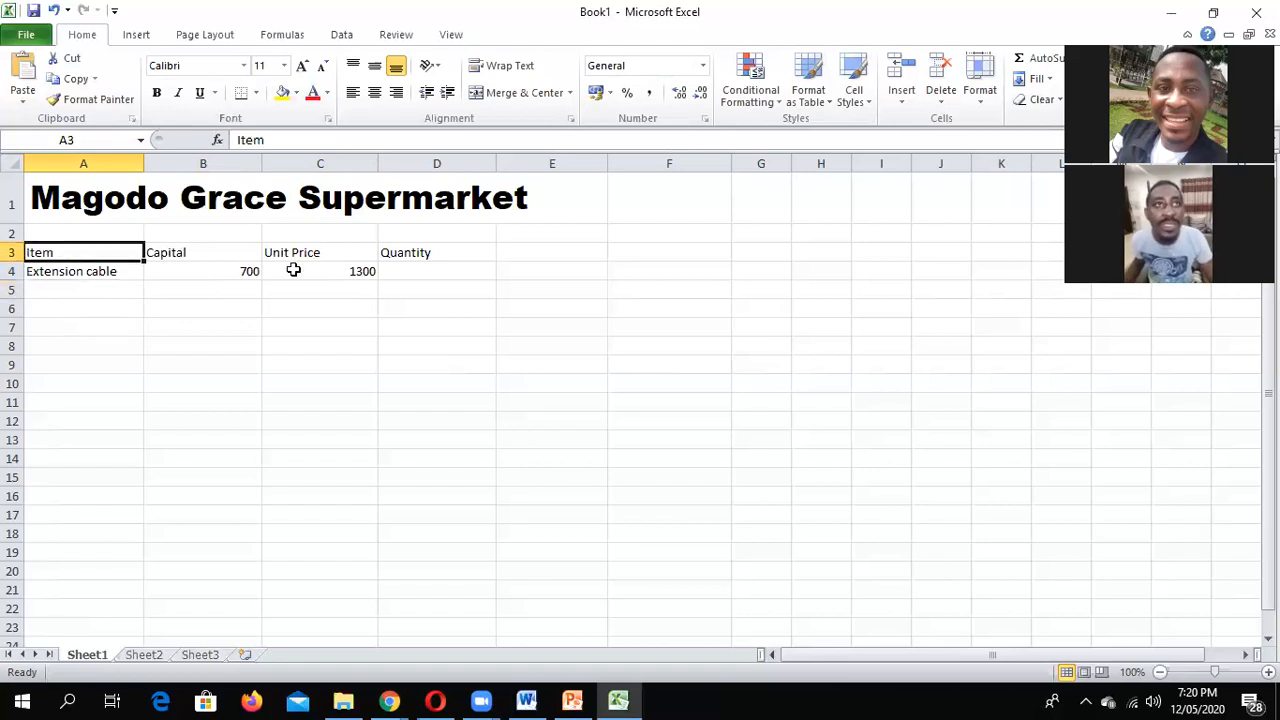
shift+click(403, 271)
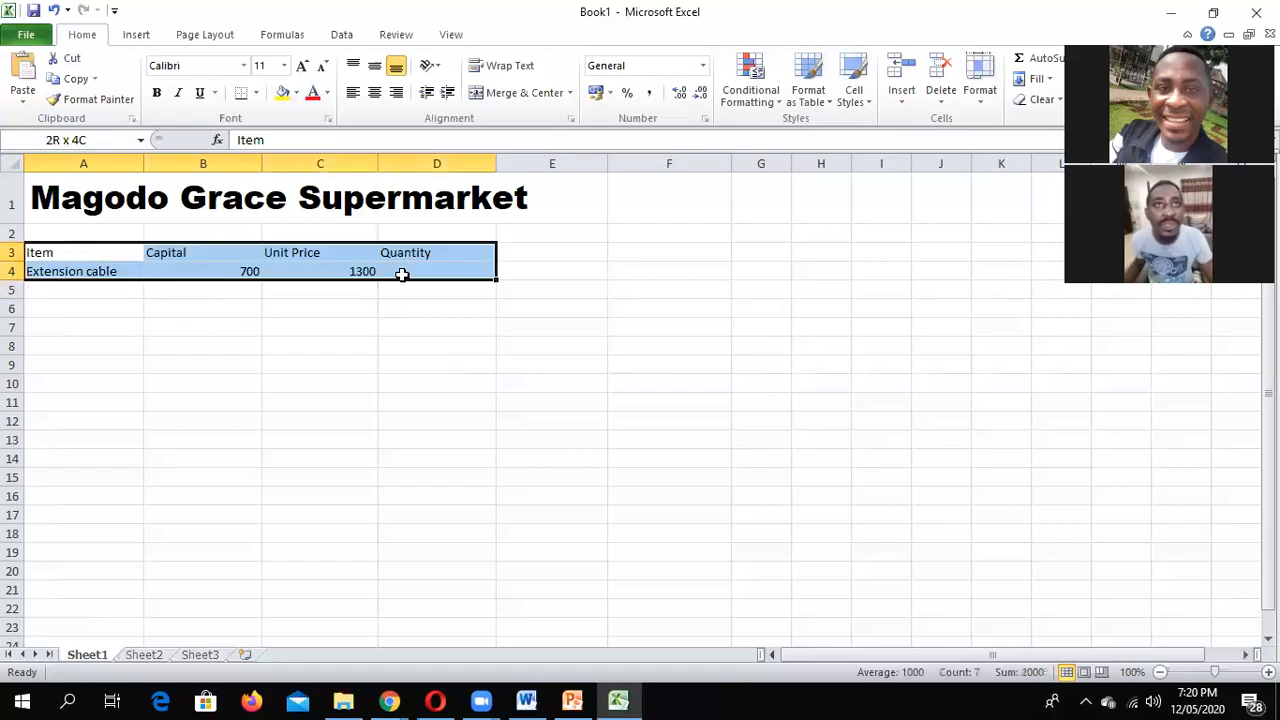
click(284, 65)
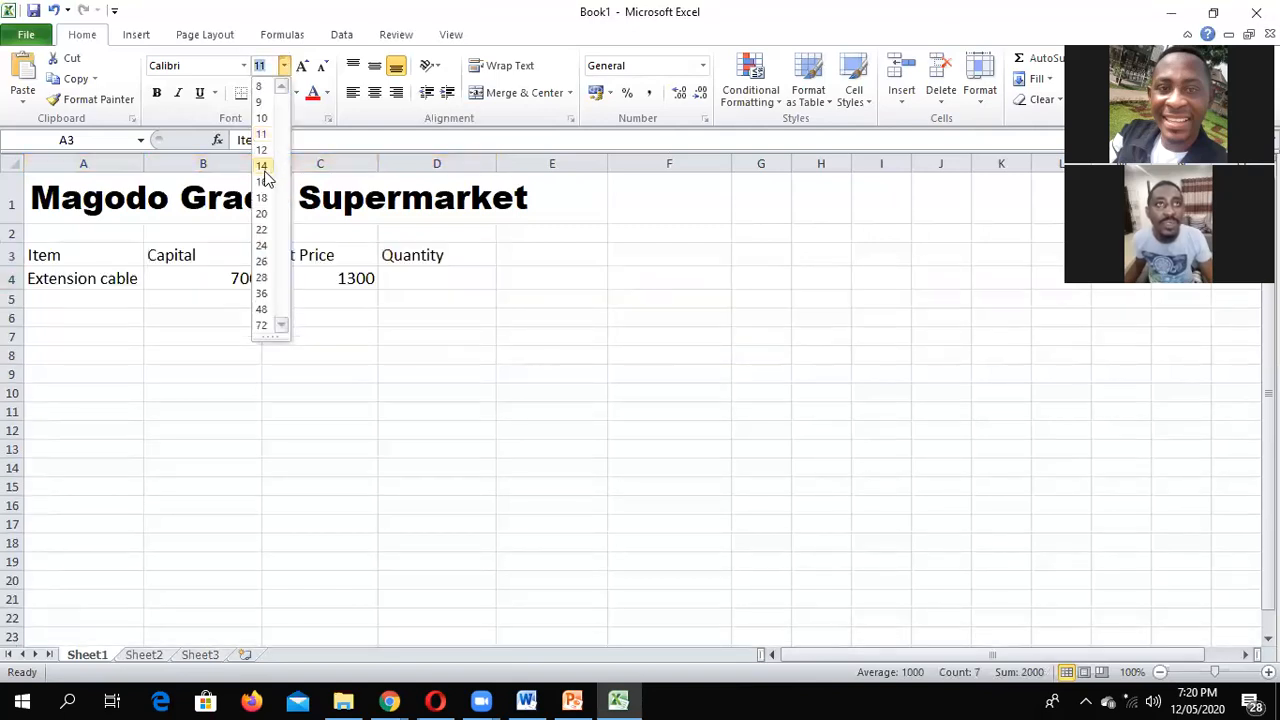
click(263, 183)
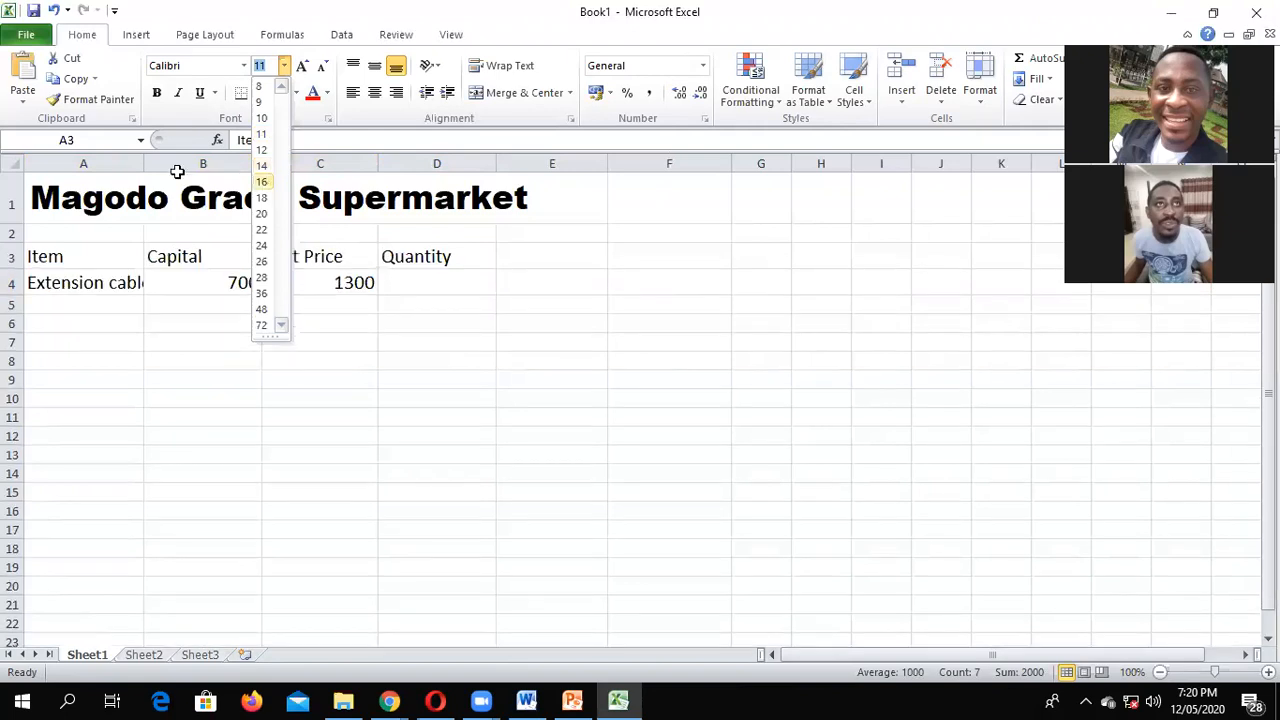
Step: Widen column A to fit "Extension cable" and narrow columns B and C close to their headings
drag(145, 163, 172, 163)
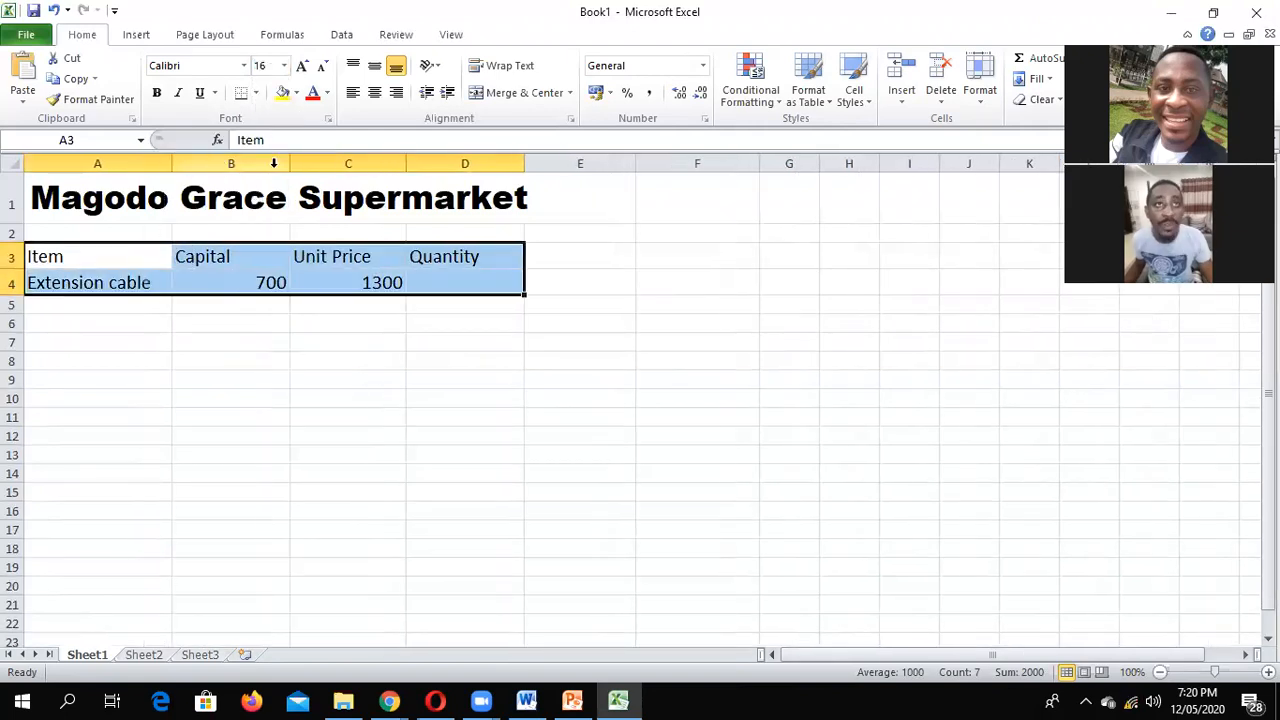
drag(233, 170, 246, 170)
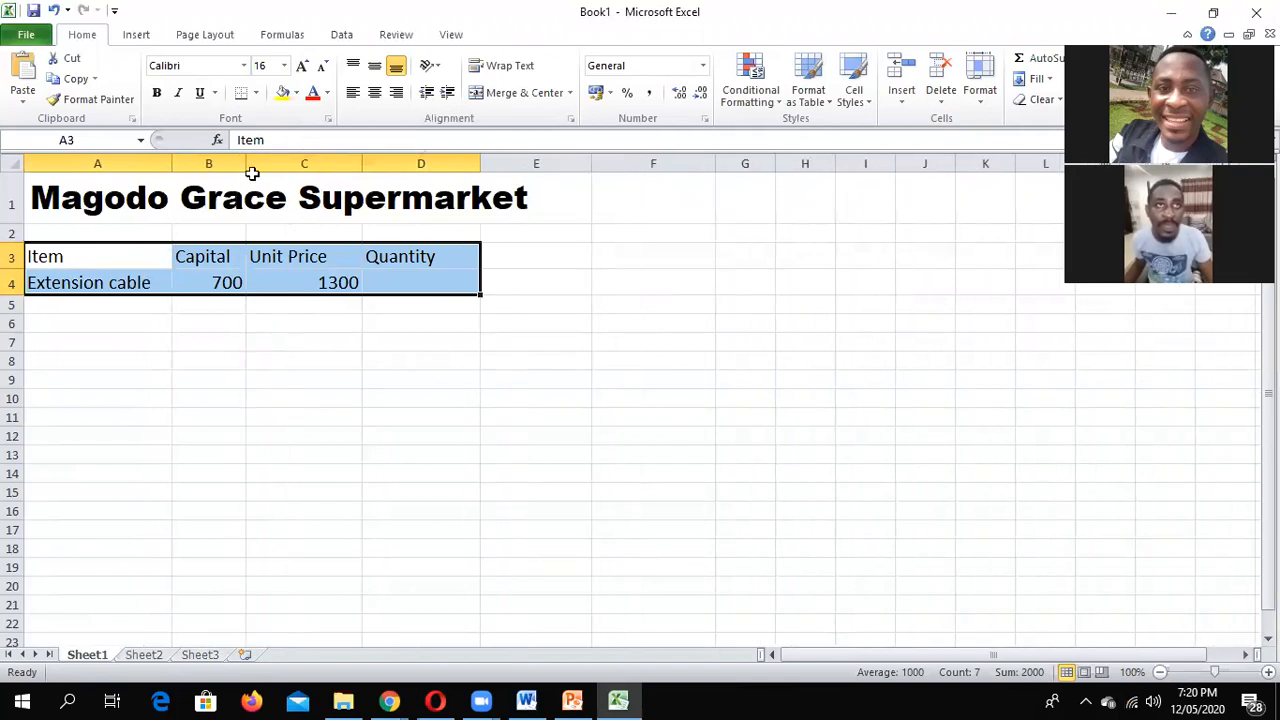
drag(244, 166, 232, 170)
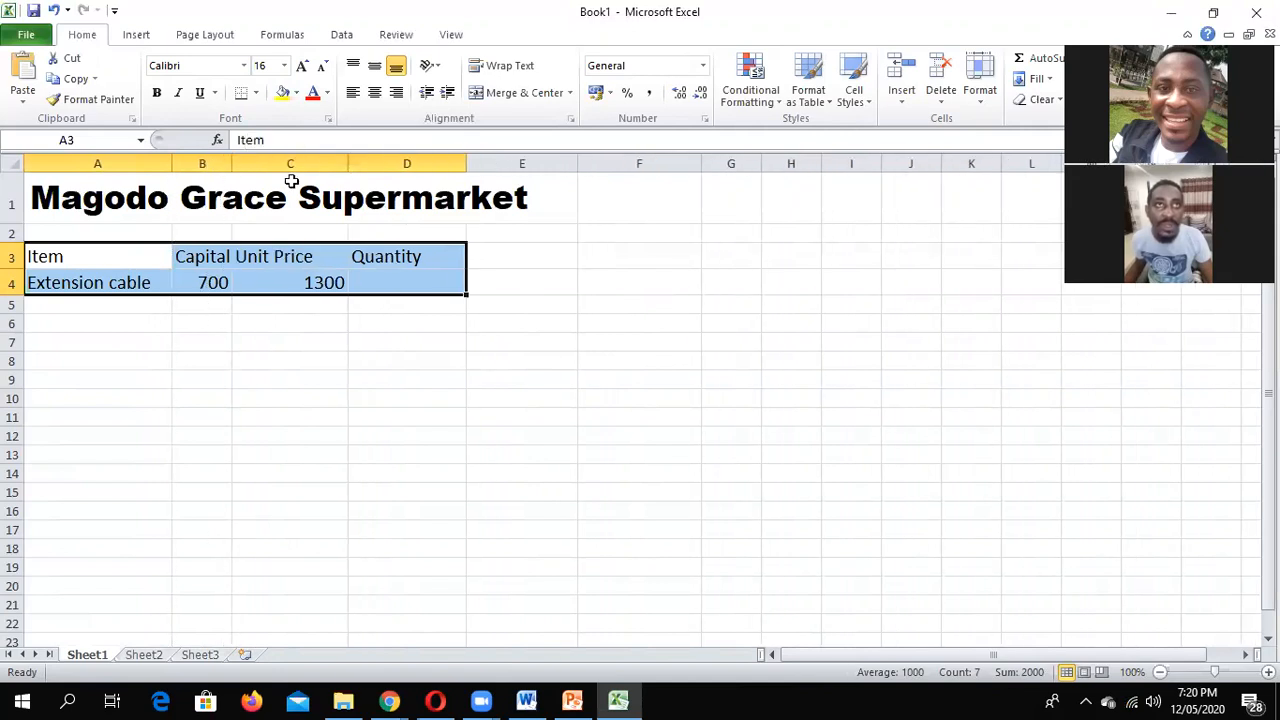
drag(231, 163, 237, 163)
drag(351, 163, 291, 169)
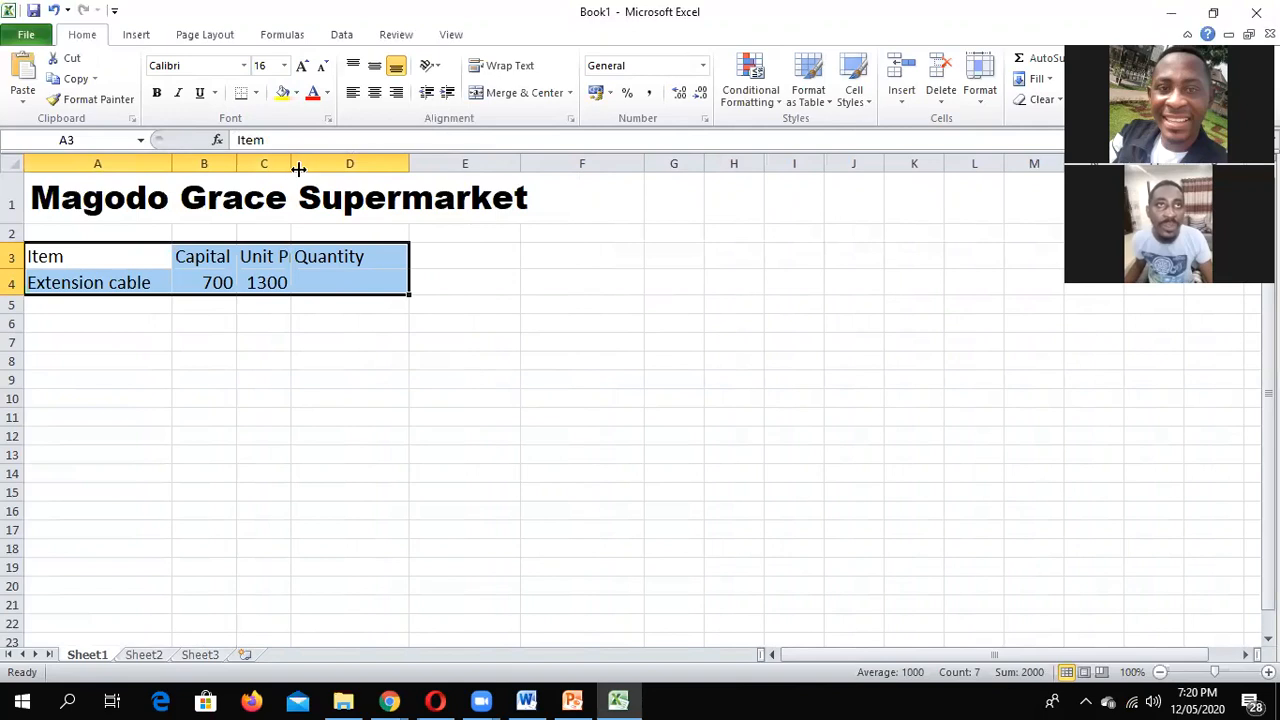
drag(301, 169, 316, 169)
Step: Widen column C slightly to fit the full "Unit Price" heading, and narrow columns D and E
click(282, 256)
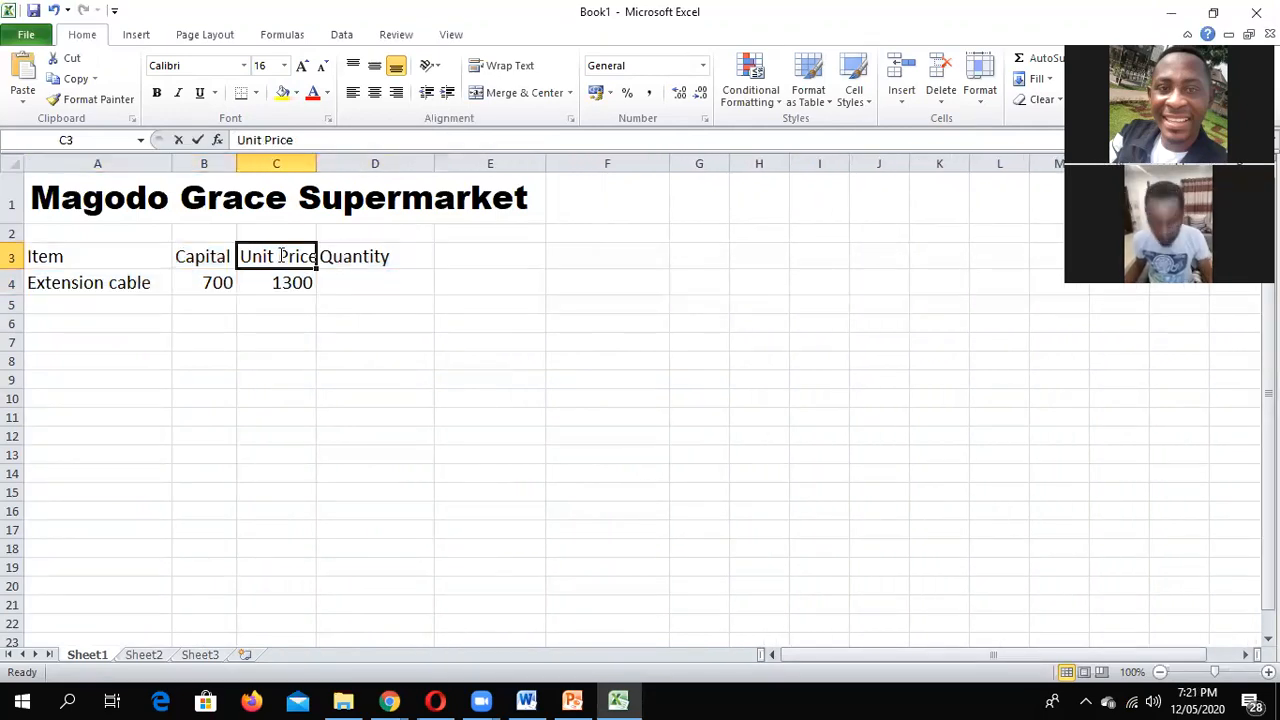
double_click(278, 253)
key(Return)
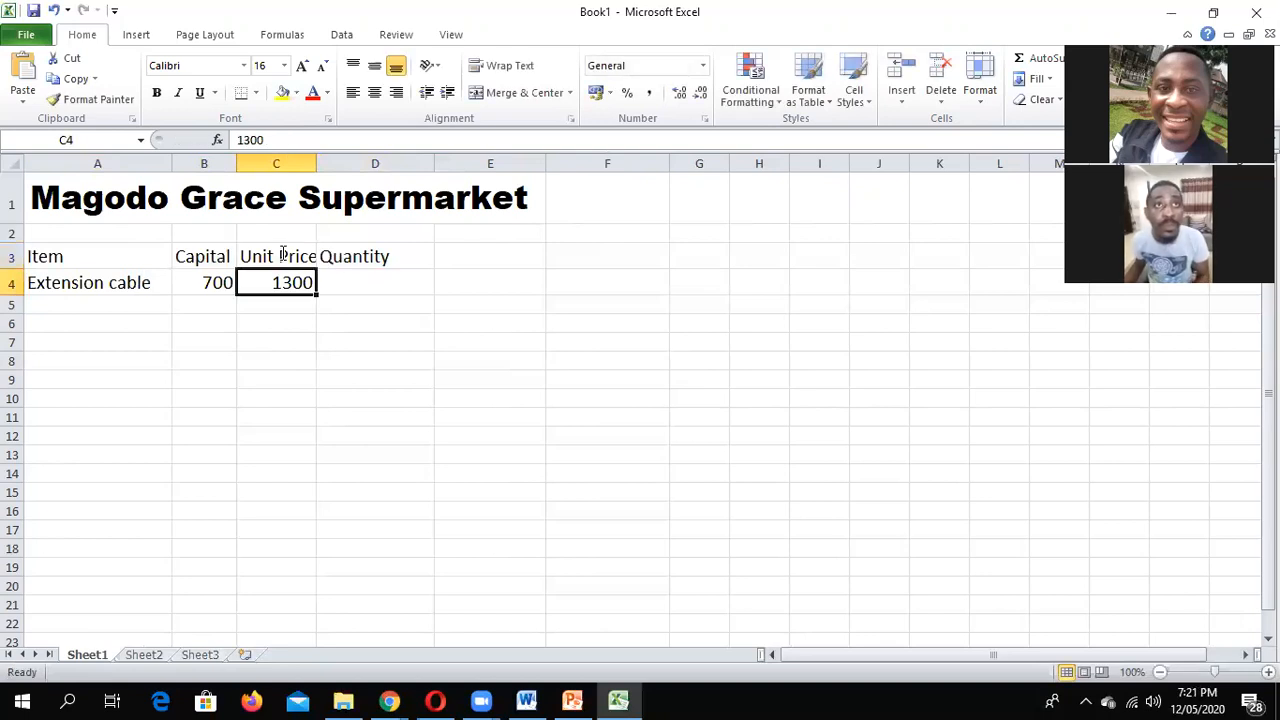
double_click(280, 252)
key(Return)
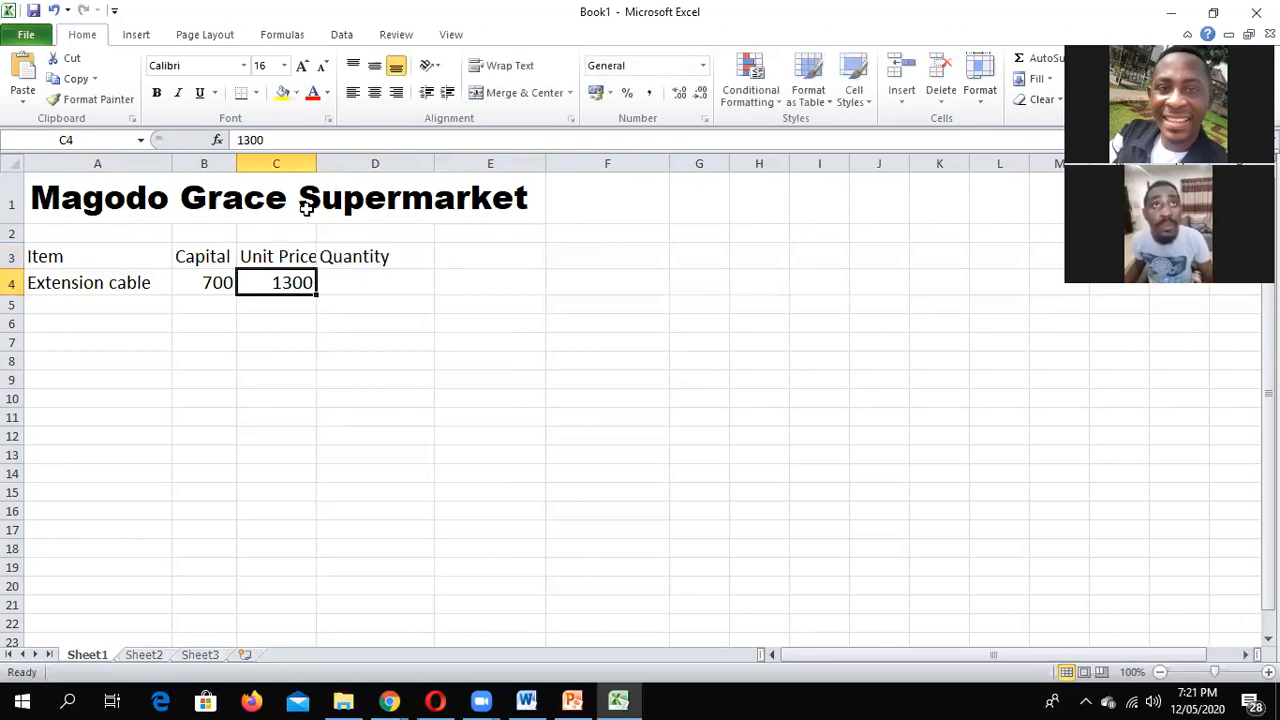
drag(316, 163, 319, 163)
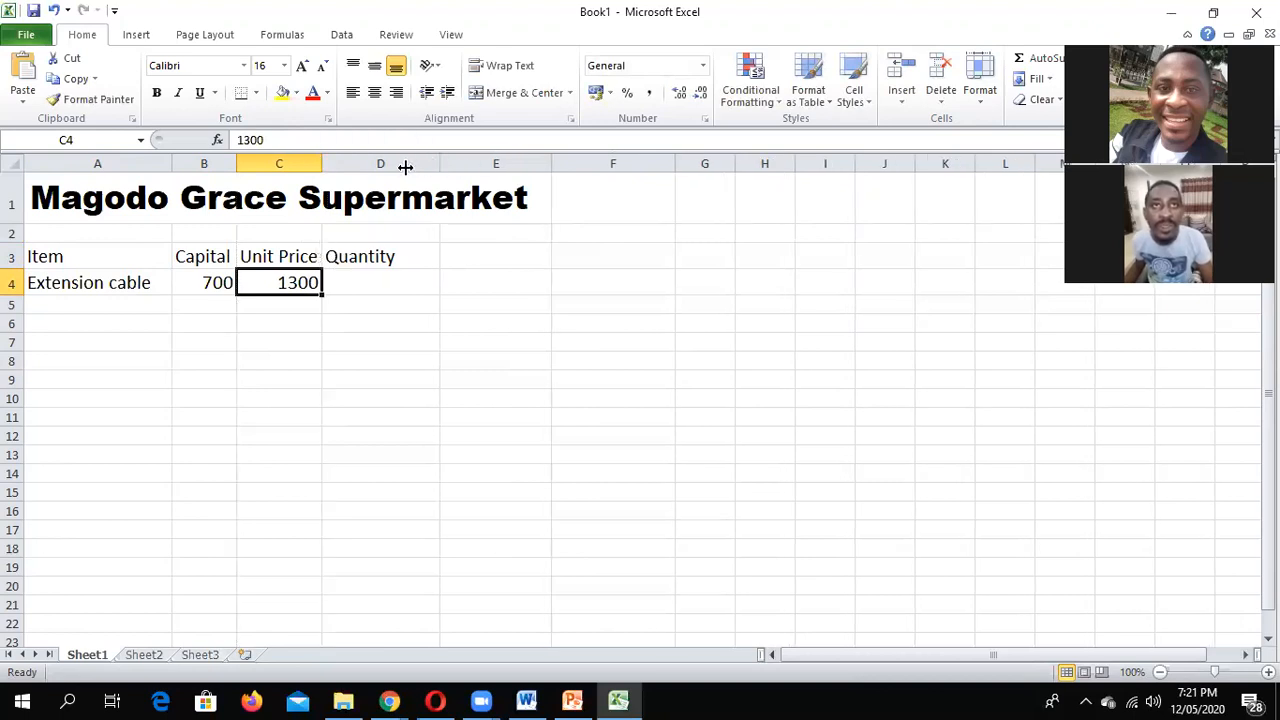
drag(440, 167, 405, 169)
drag(518, 163, 480, 163)
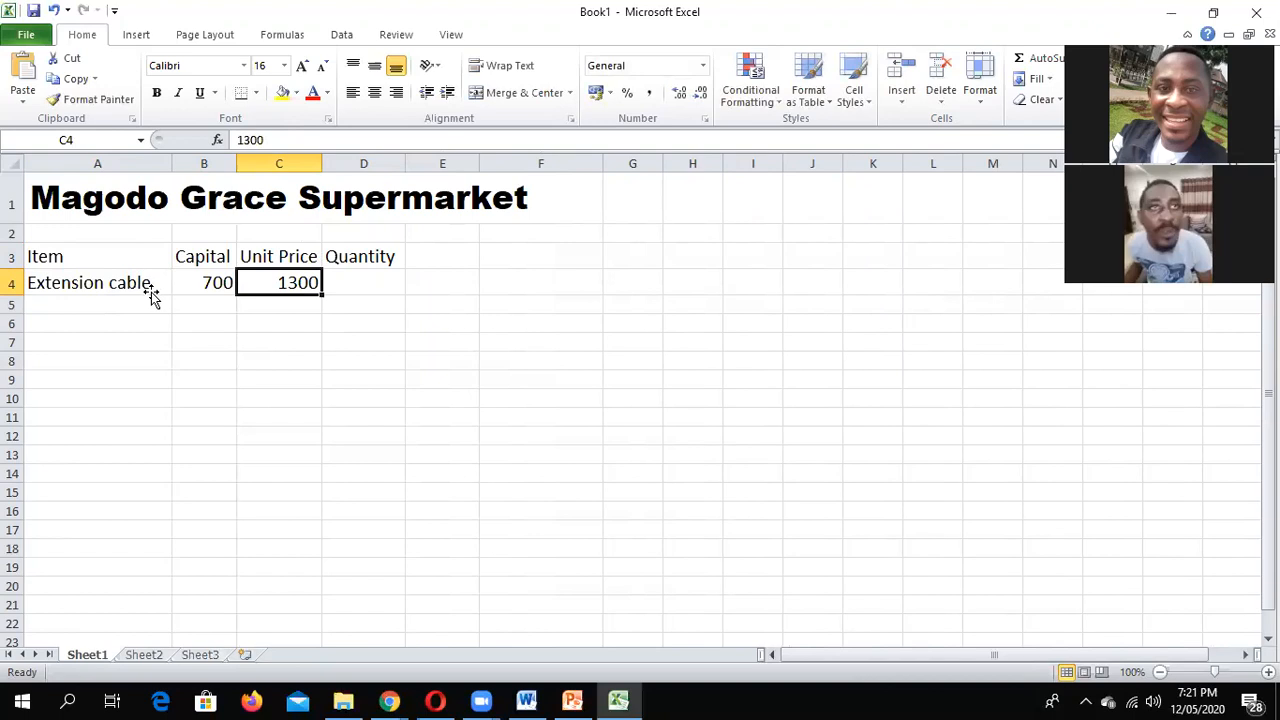
Step: Enter a quantity of 20 for the extension cable in cell D4
click(150, 297)
click(340, 282)
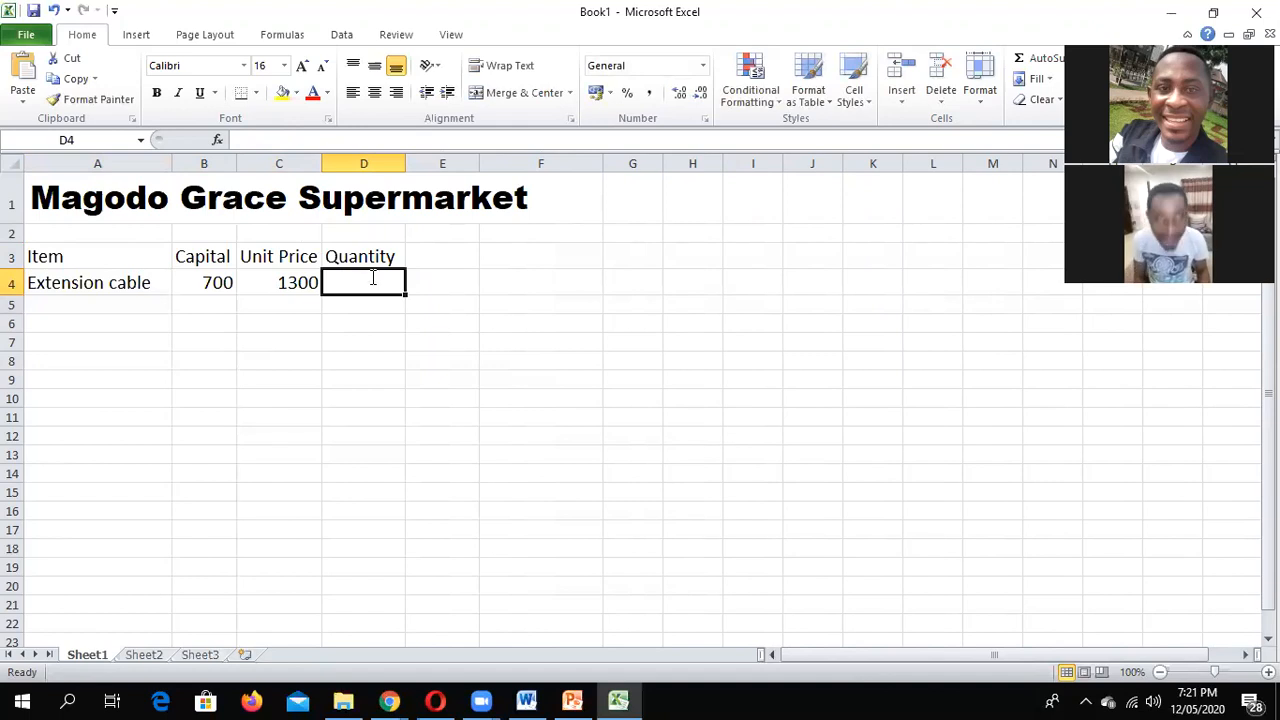
text(20)
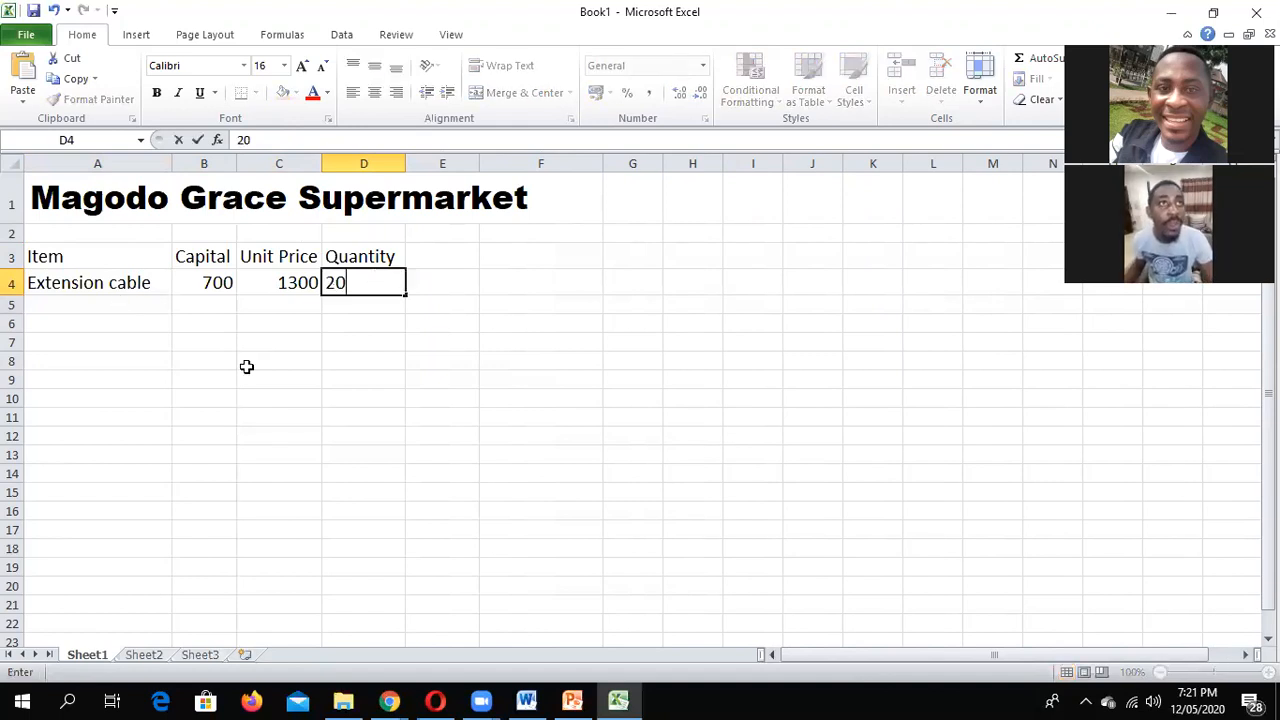
key(Return)
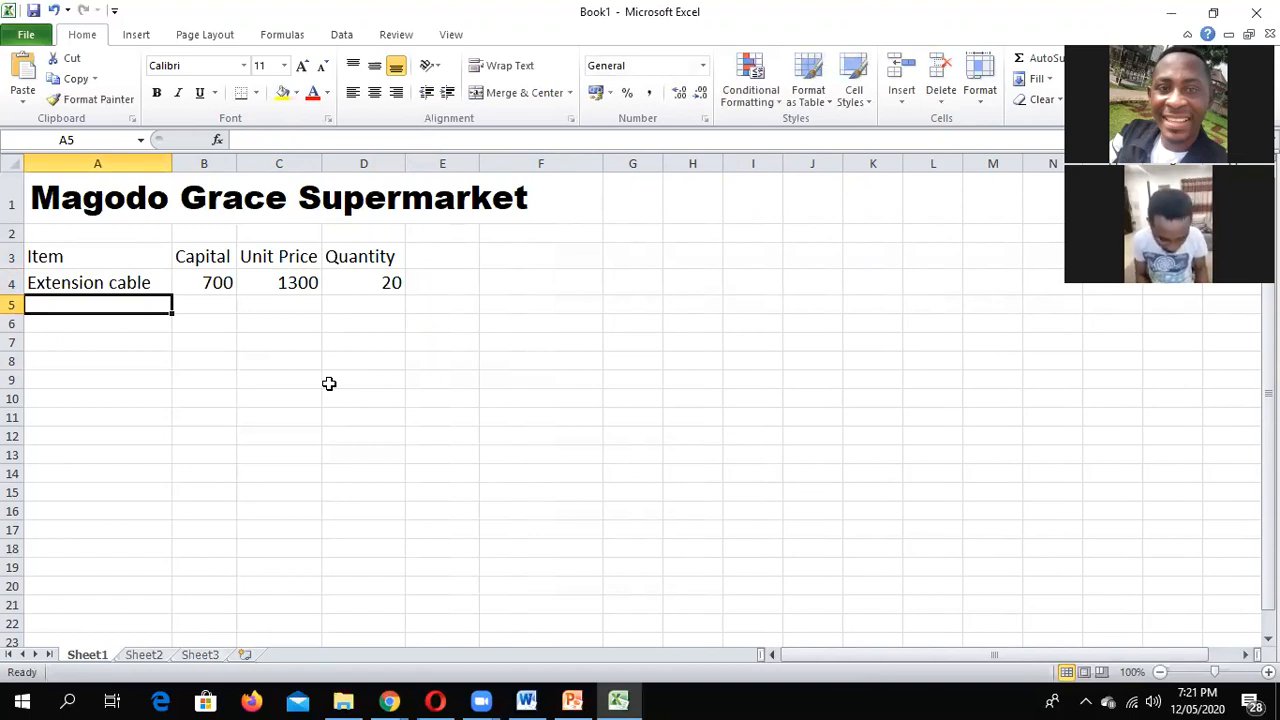
text(Digestive)
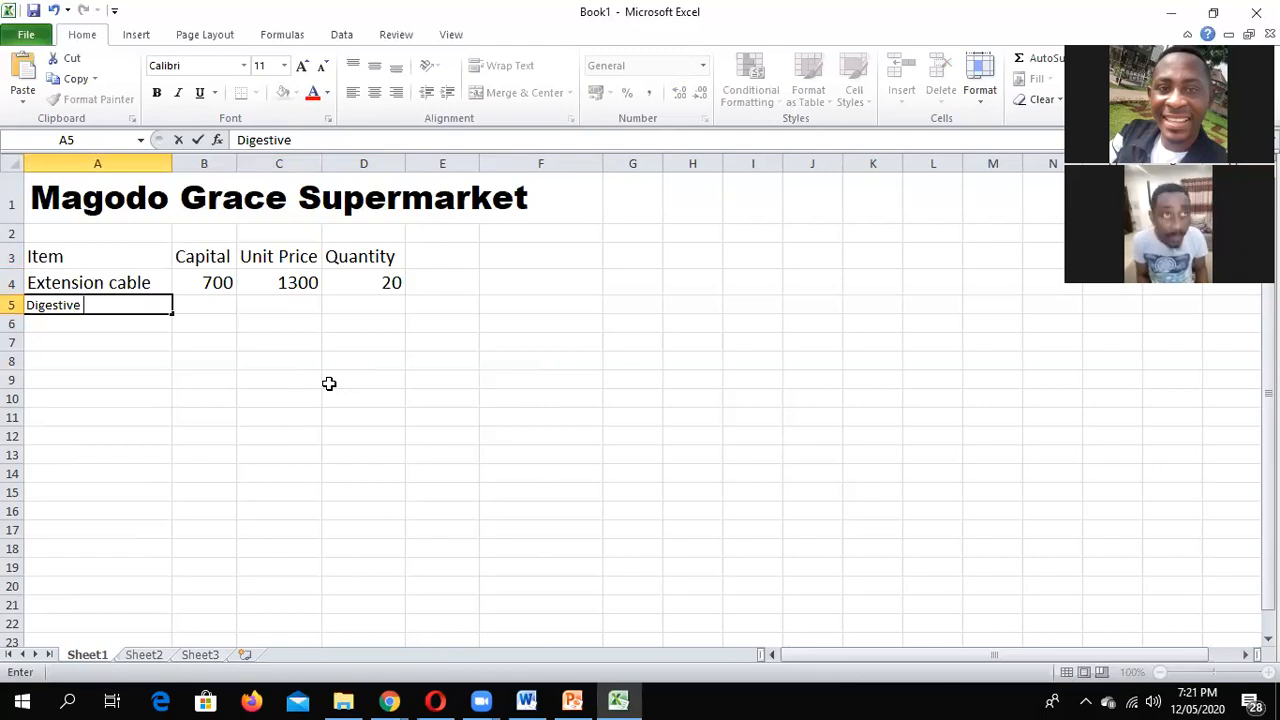
key(BackSpace)
key(BackSpace)
key(BackSpace)
key(BackSpace)
key(BackSpace)
key(BackSpace)
key(BackSpace)
key(BackSpace)
key(BackSpace)
key(BackSpace)
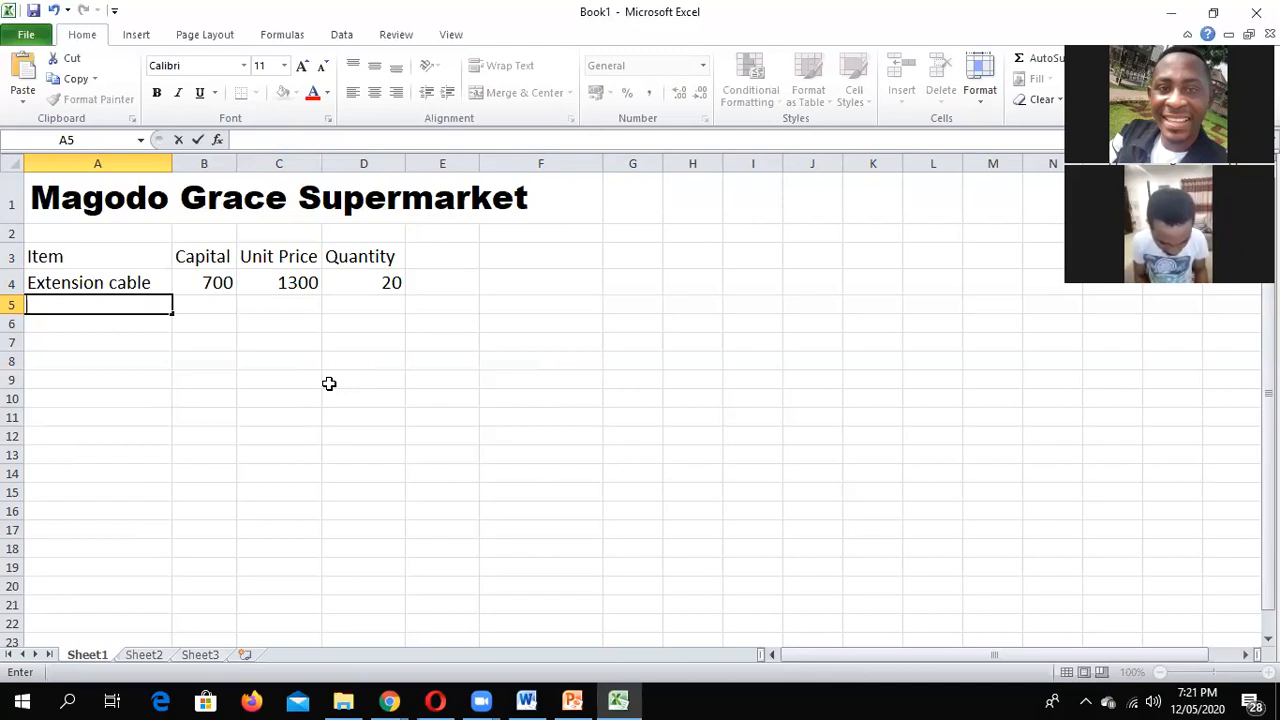
text(Klin)
key(BackSpace)
key(BackSpace)
key(BackSpace)
key(BackSpace)
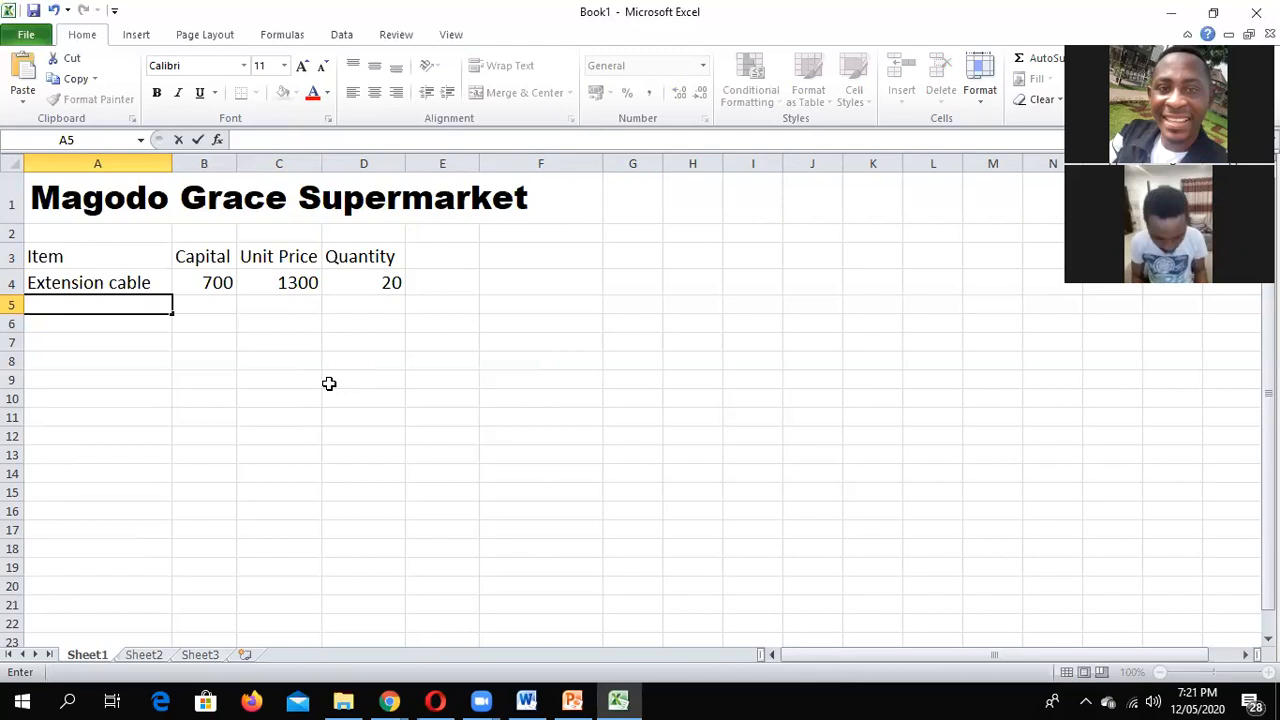
Step: Fill row 5 with the item "Idomie pack", capital 1800, unit price 2300 and quantity 30
text(Idomie)
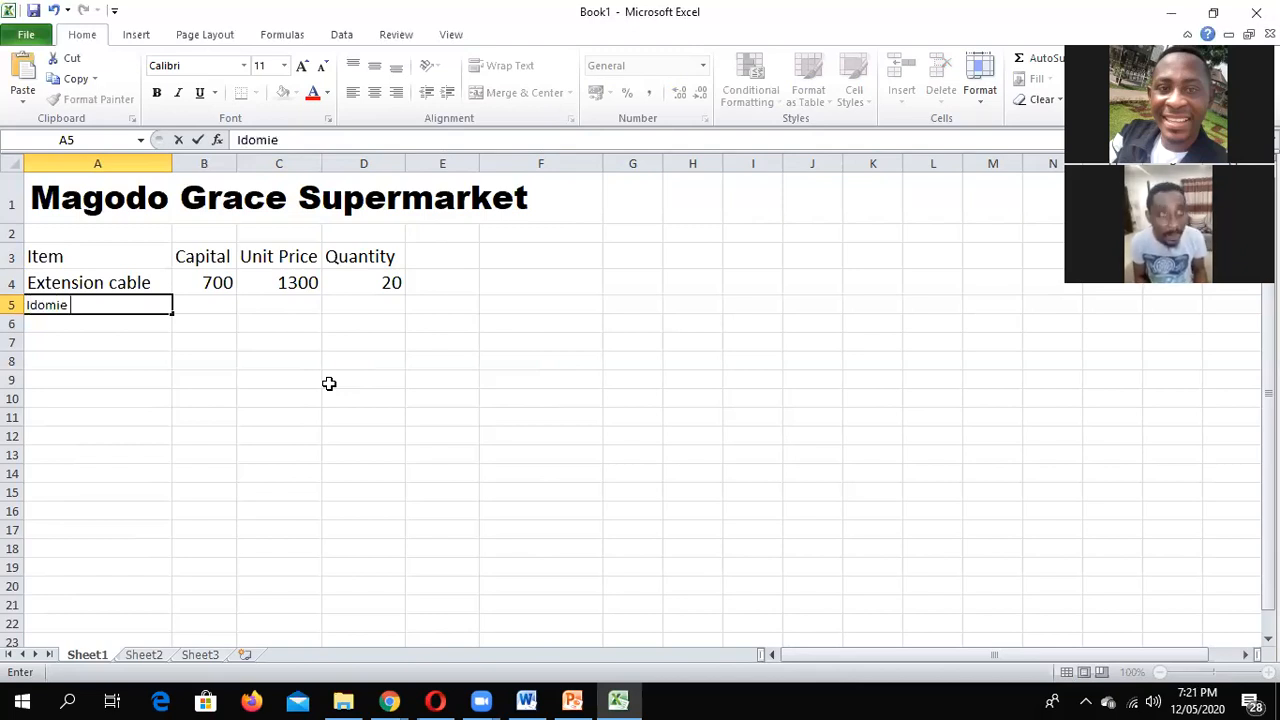
text( pack)
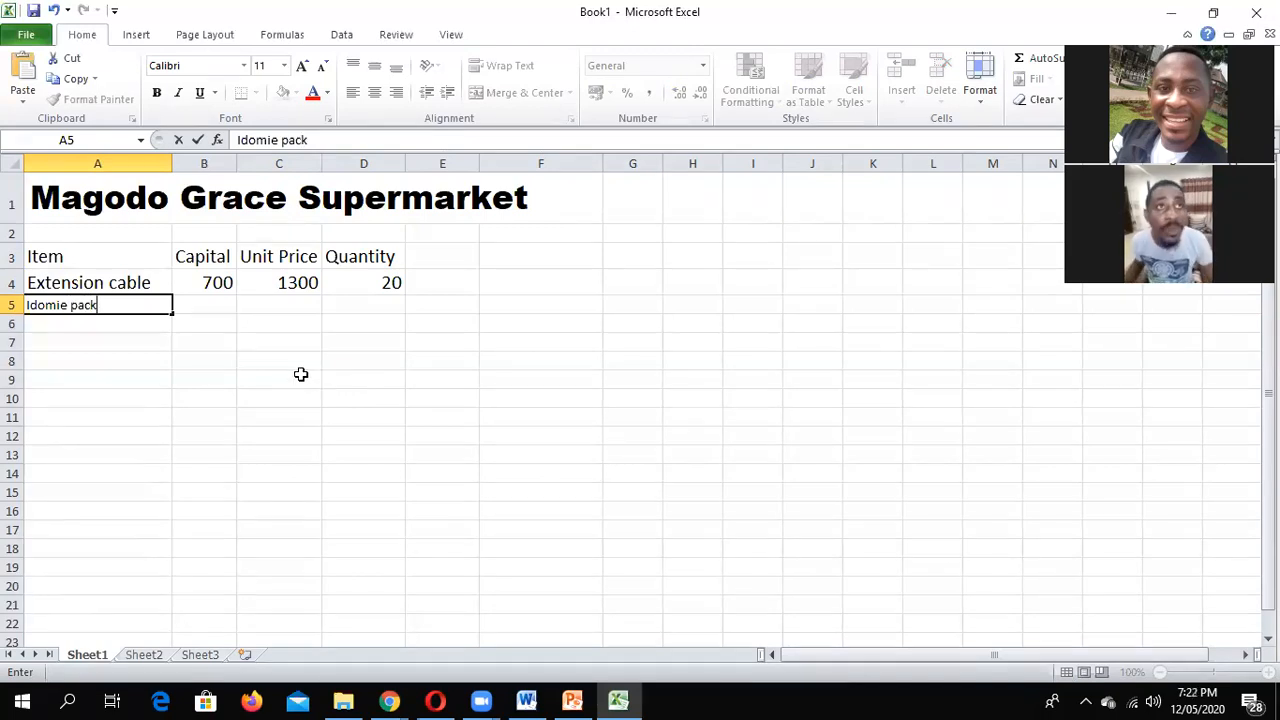
click(219, 314)
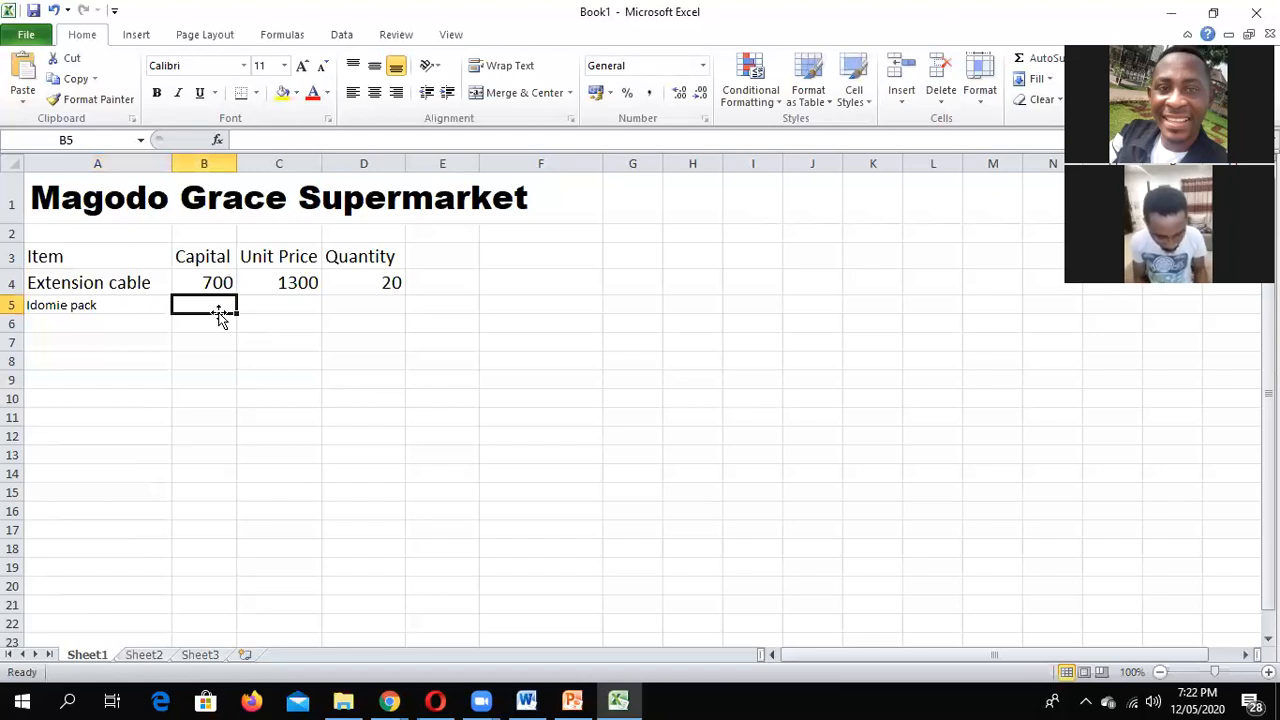
text(1800)
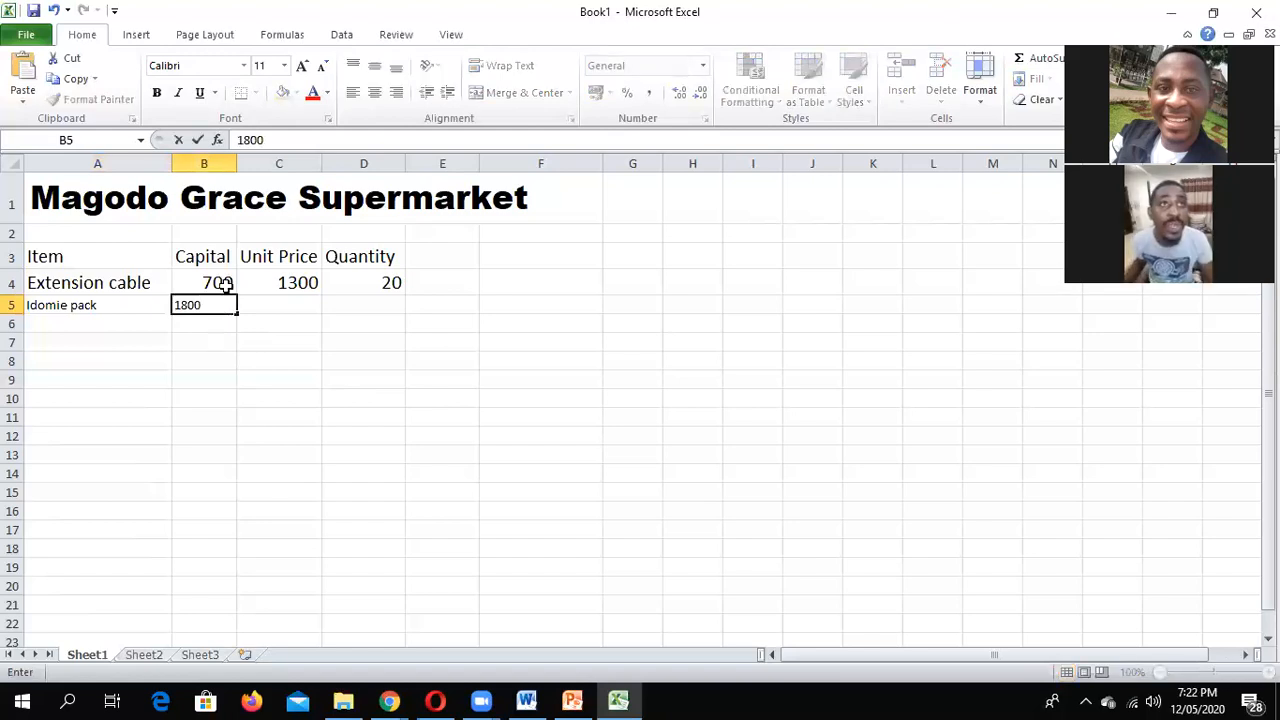
click(272, 305)
text(2)
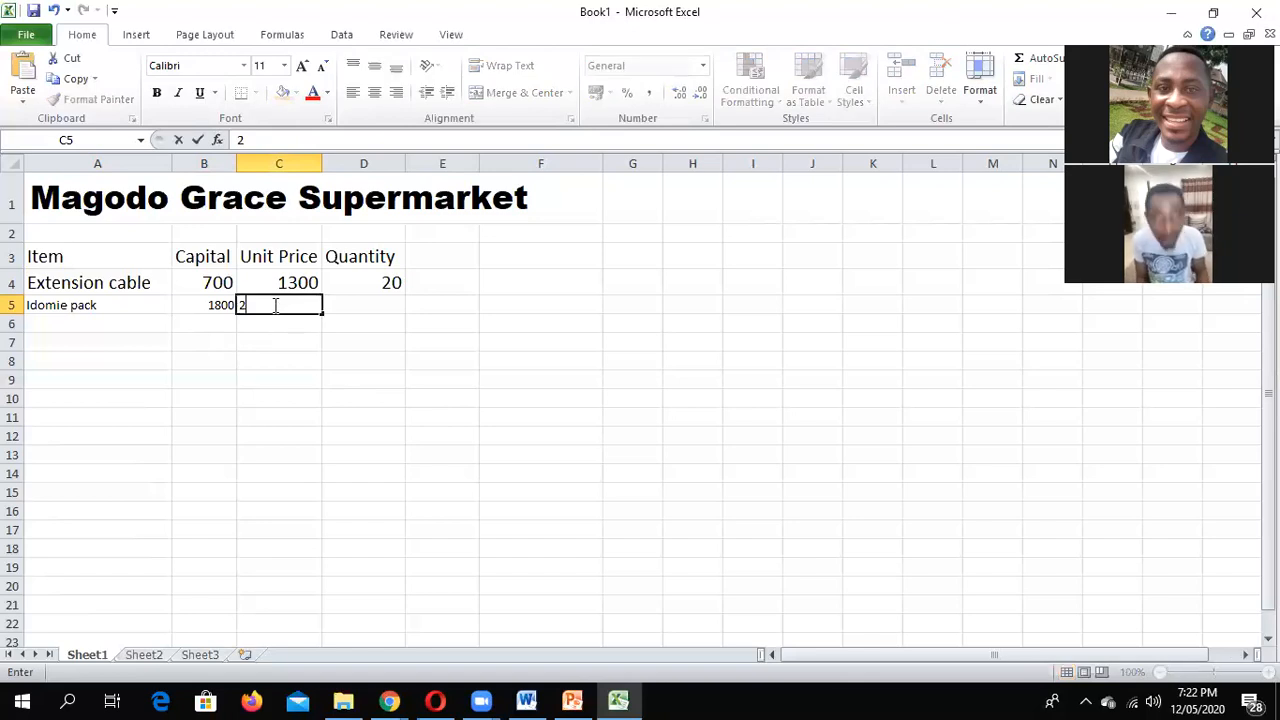
text(300)
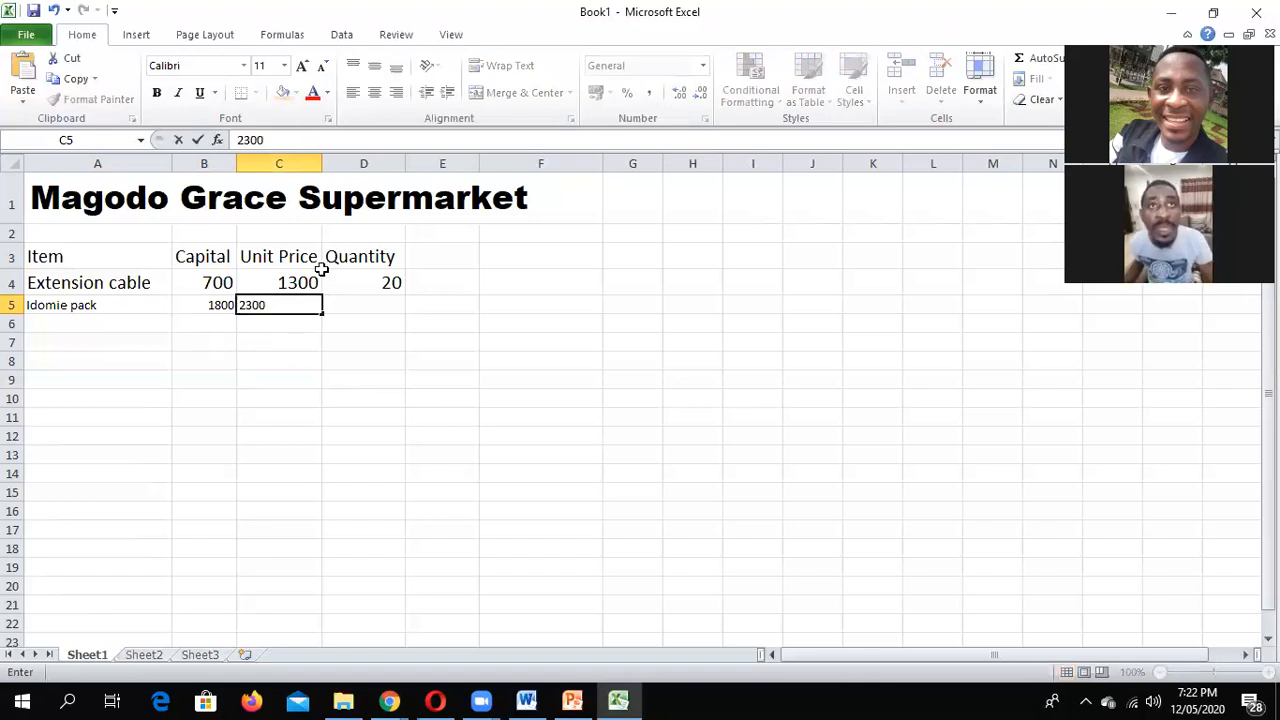
click(368, 303)
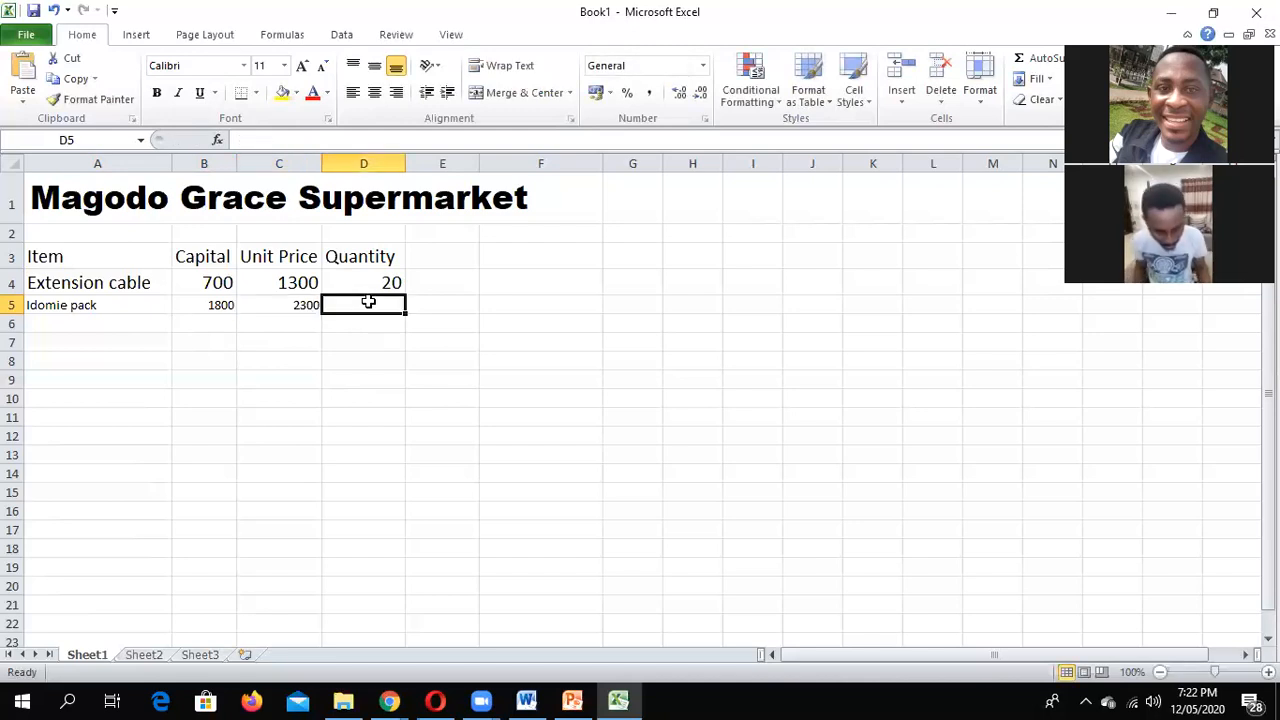
text(30)
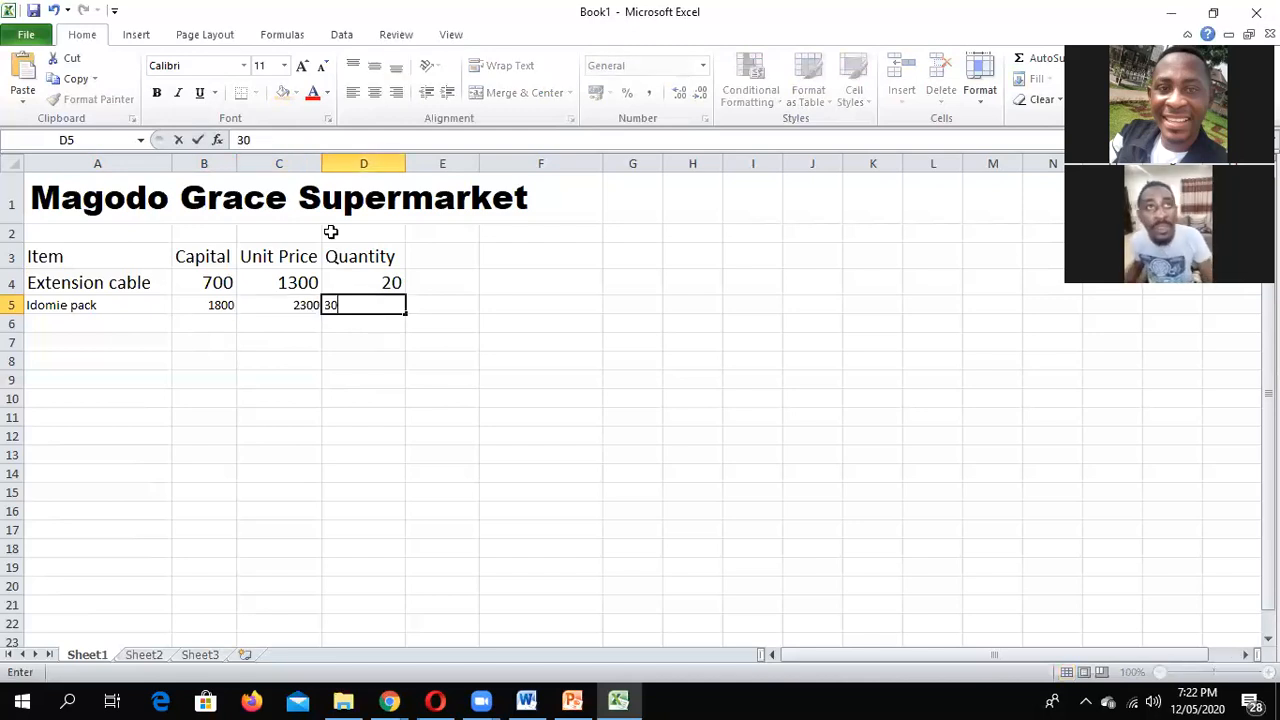
Step: Set the font size of the Idomie pack row, cells A5 to D5, to 16
drag(97, 306, 356, 308)
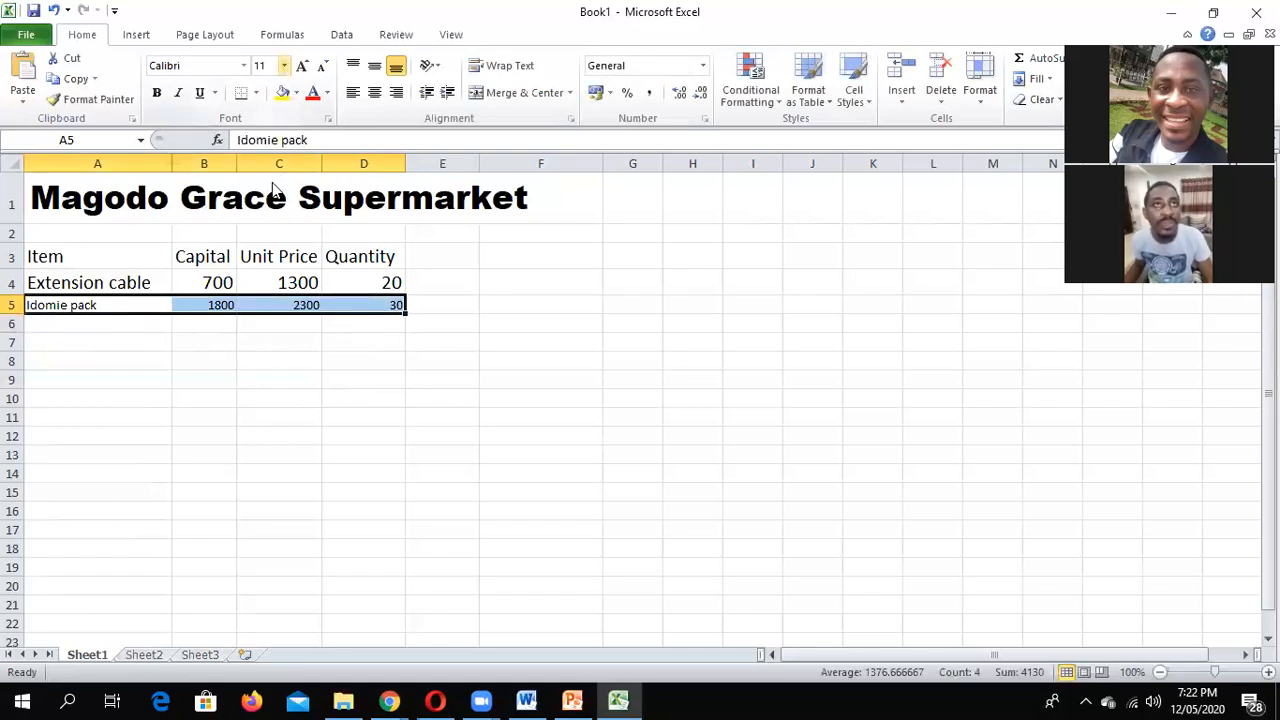
click(284, 66)
click(272, 183)
click(248, 333)
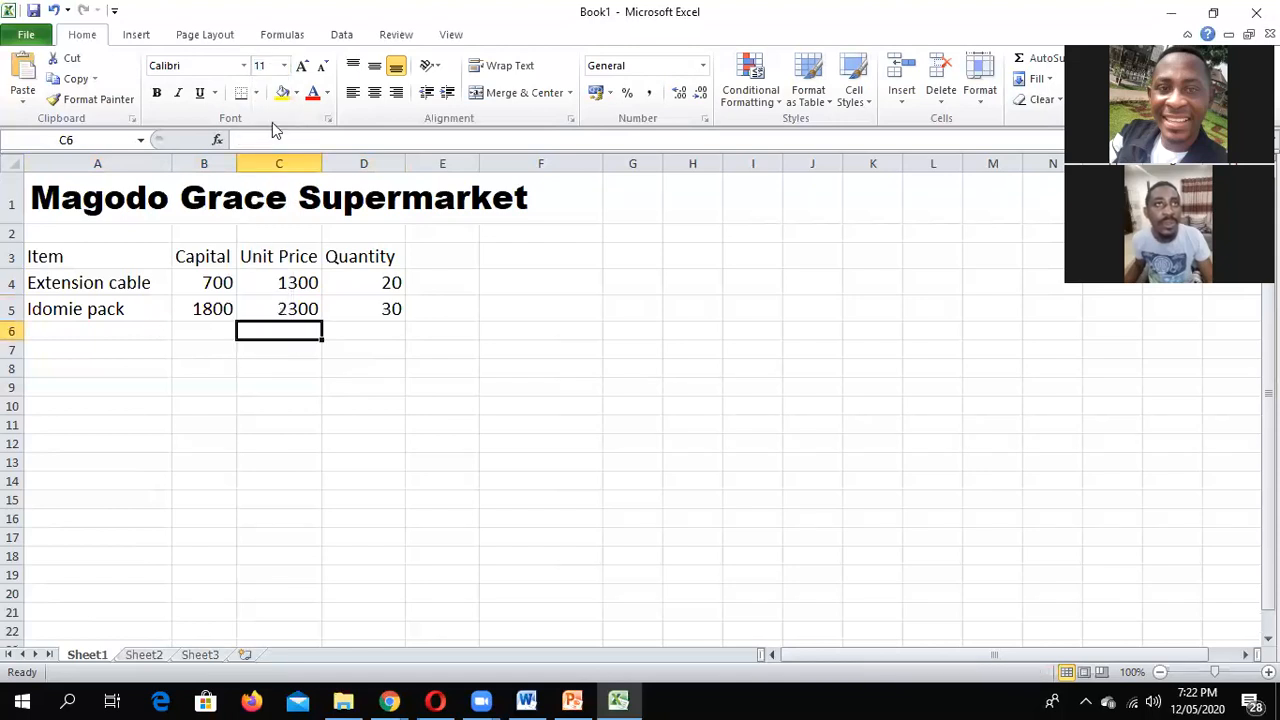
Step: Set cell A6 to font size 16 and enter the item name "Jotter" in it
key(Left)
key(Left)
click(284, 66)
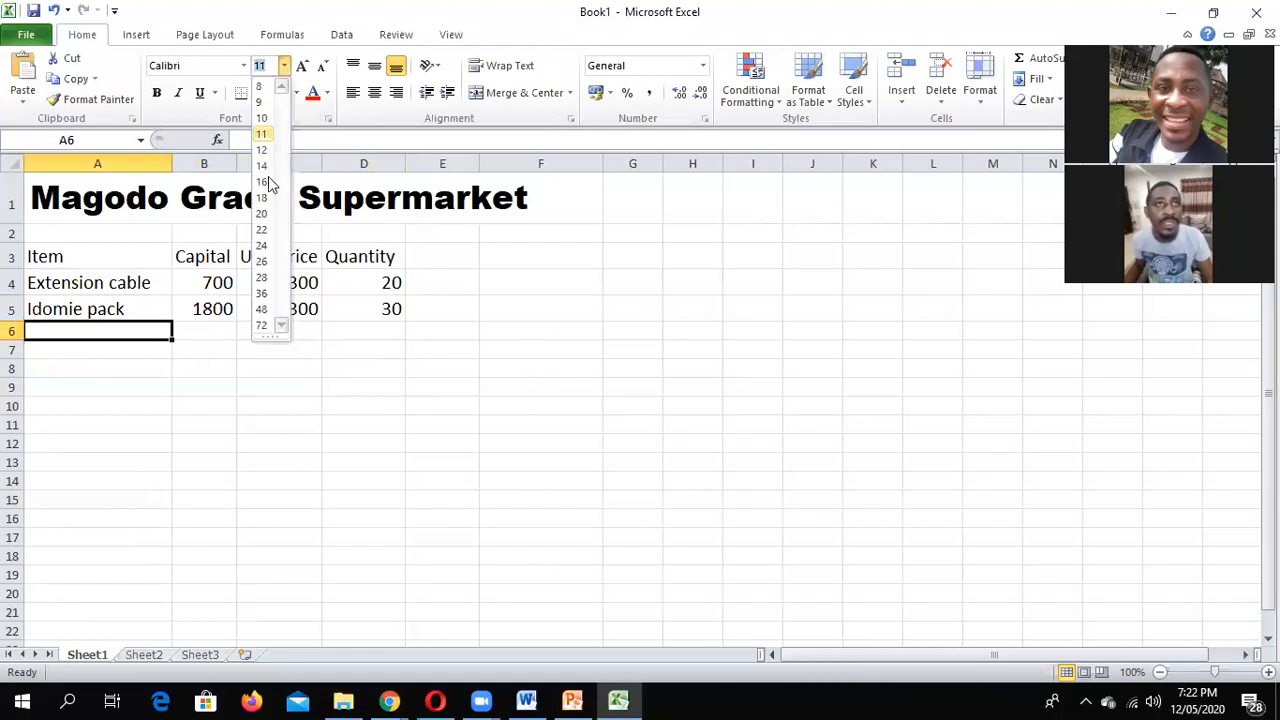
click(268, 180)
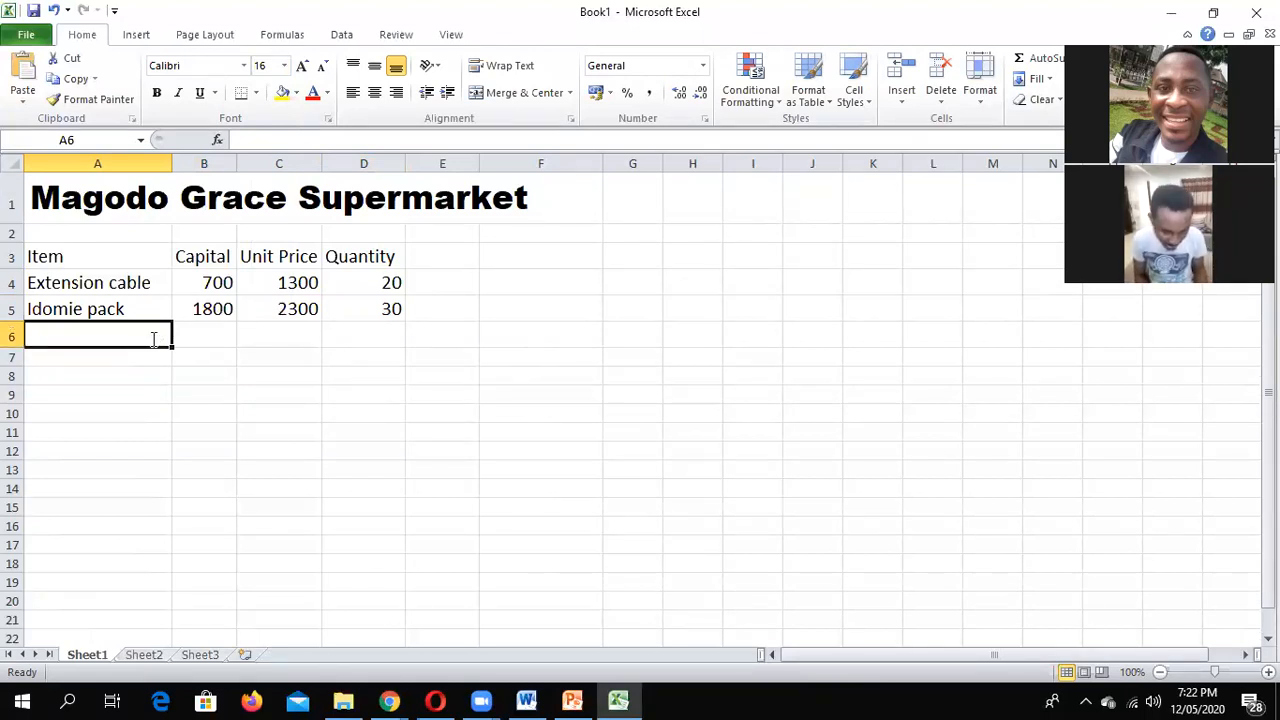
text(Jotter)
key(Tab)
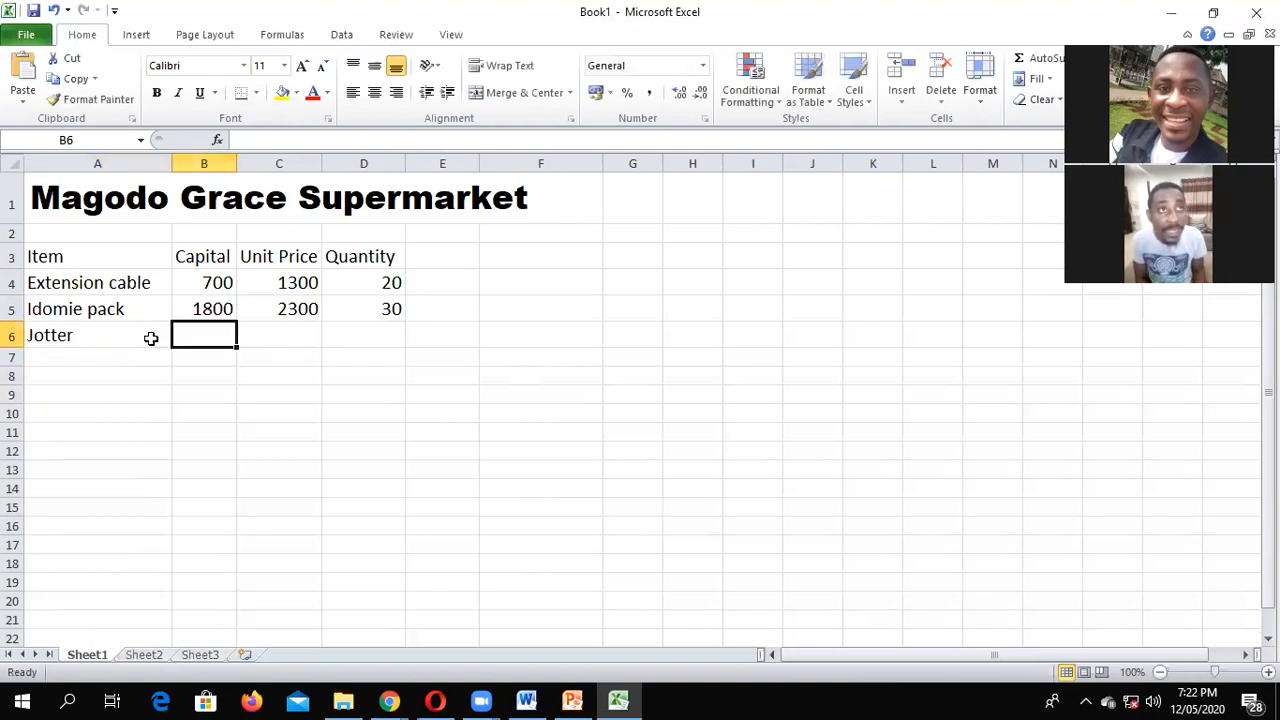
Step: Complete the Jotter row with capital 300, unit price 500 and quantity 100
text(300)
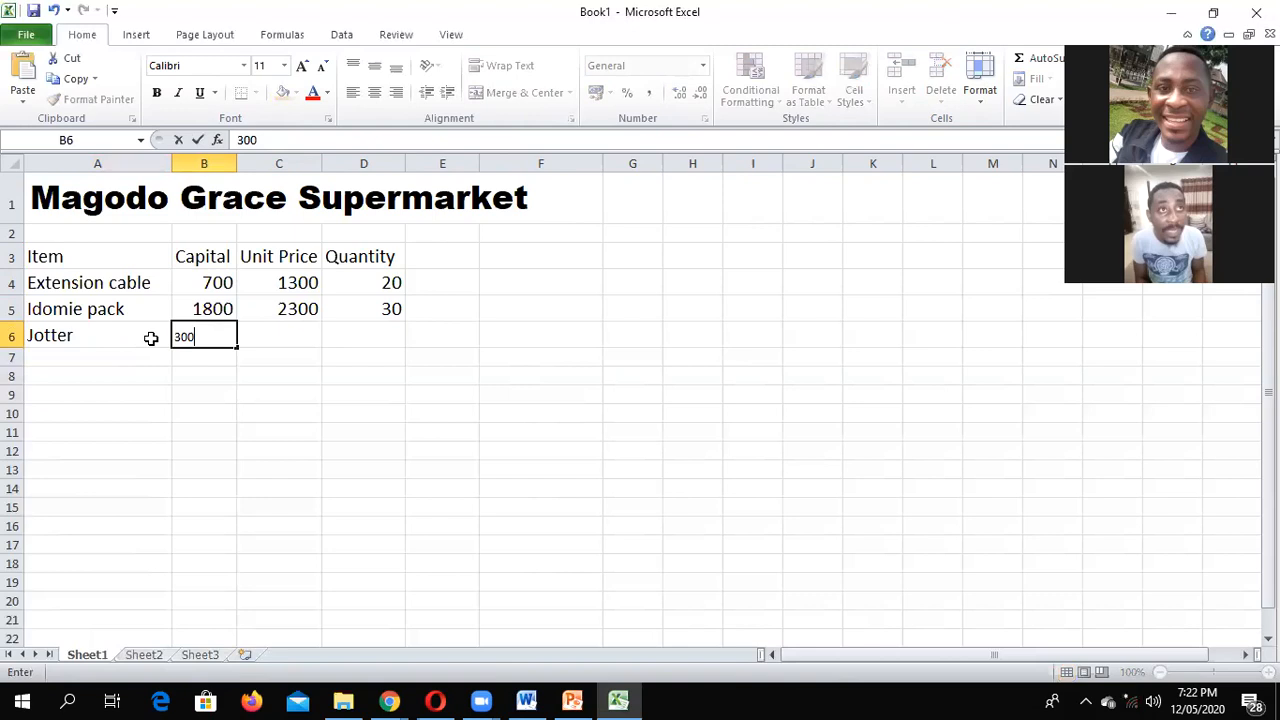
key(Tab)
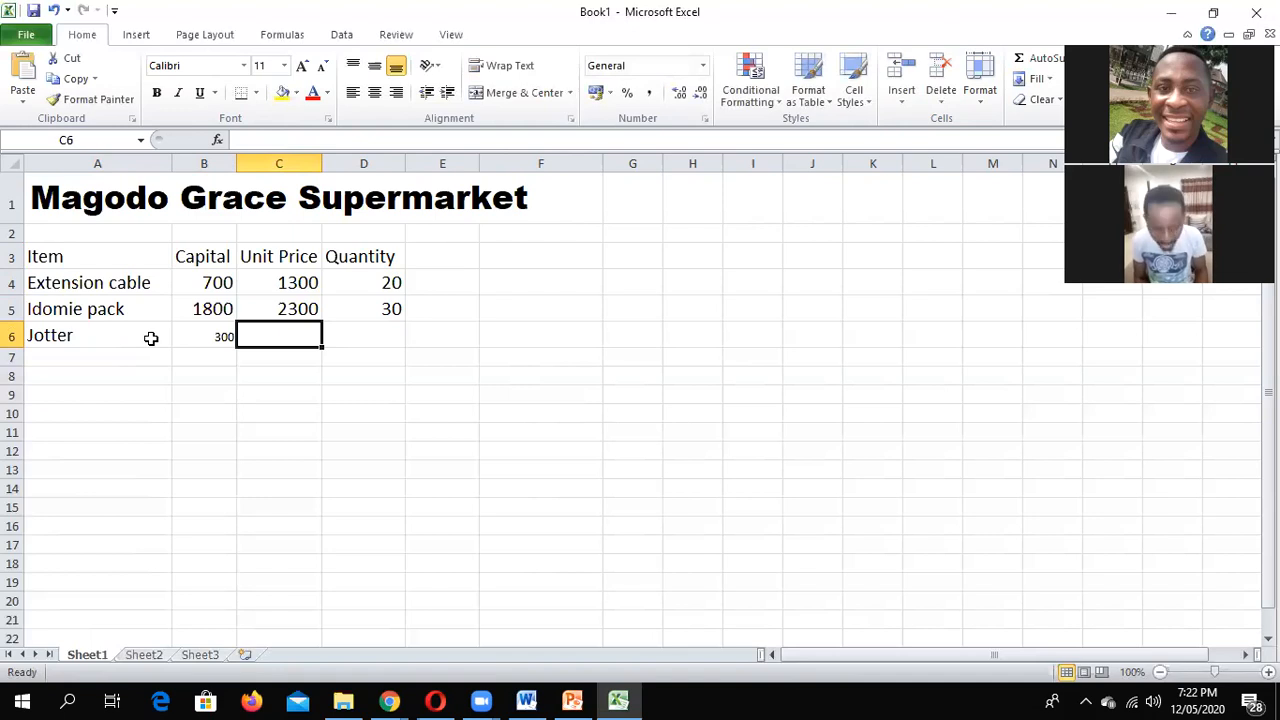
text(500)
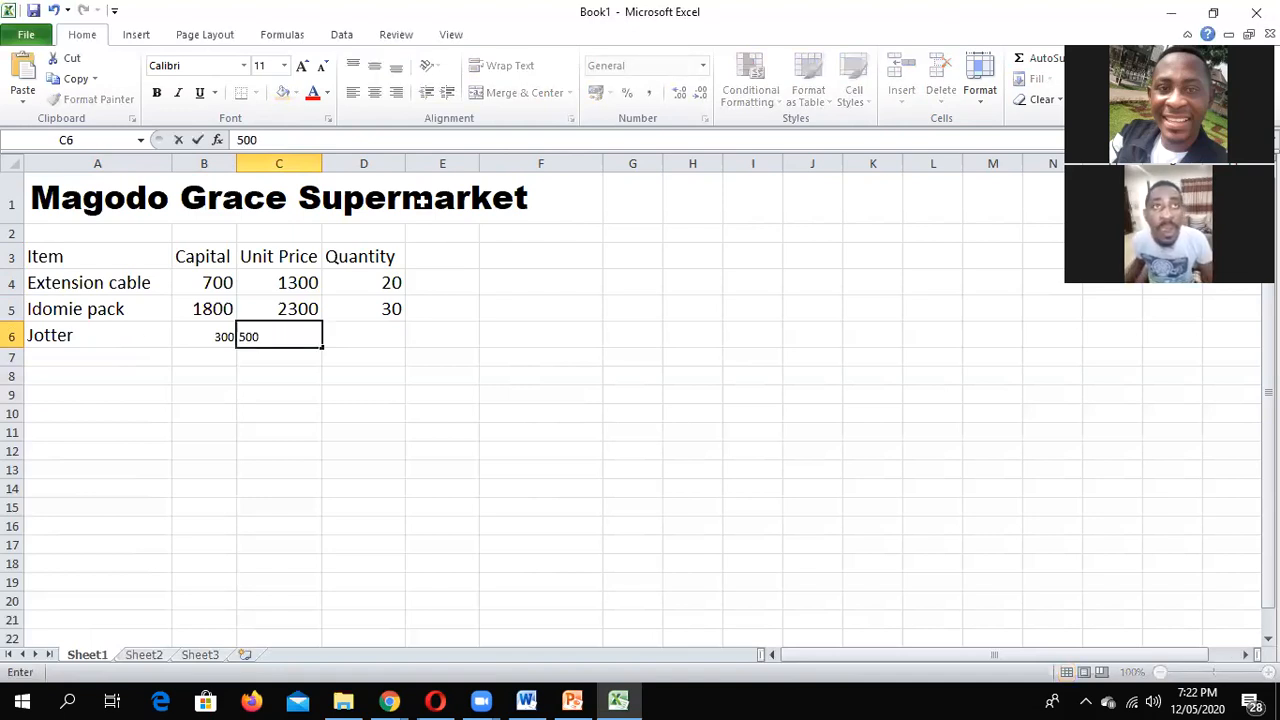
click(388, 336)
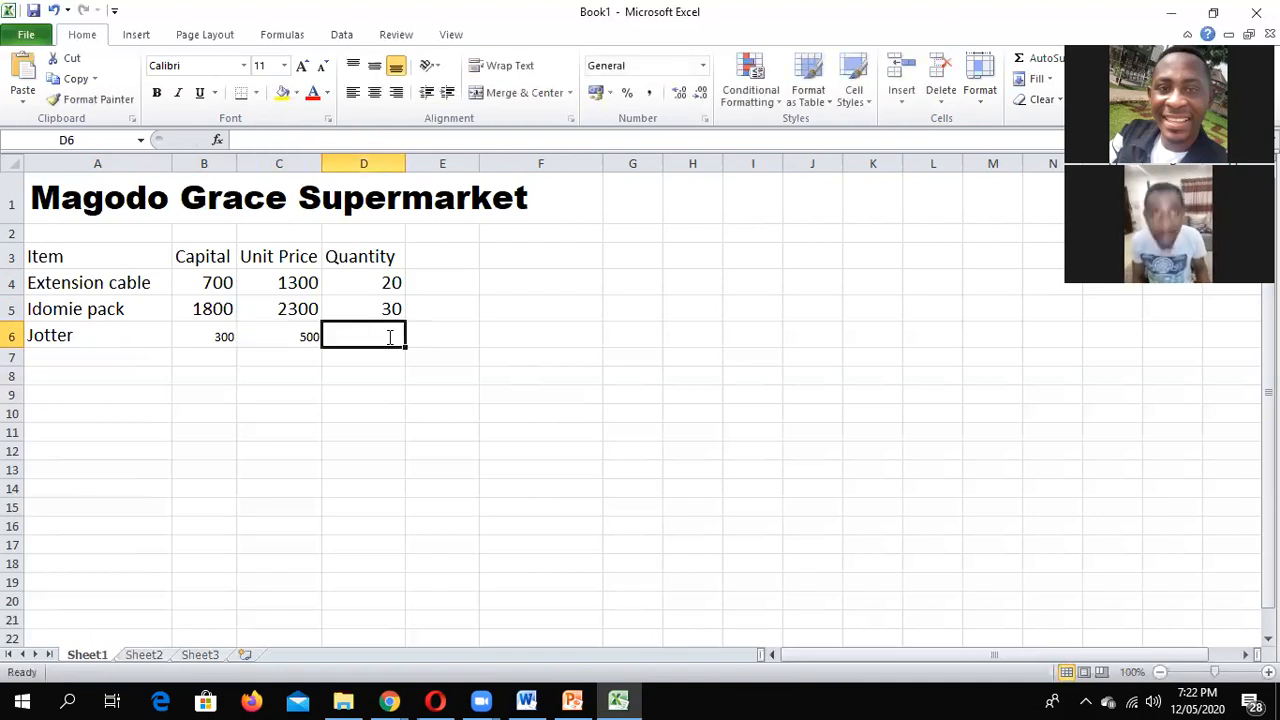
text(100)
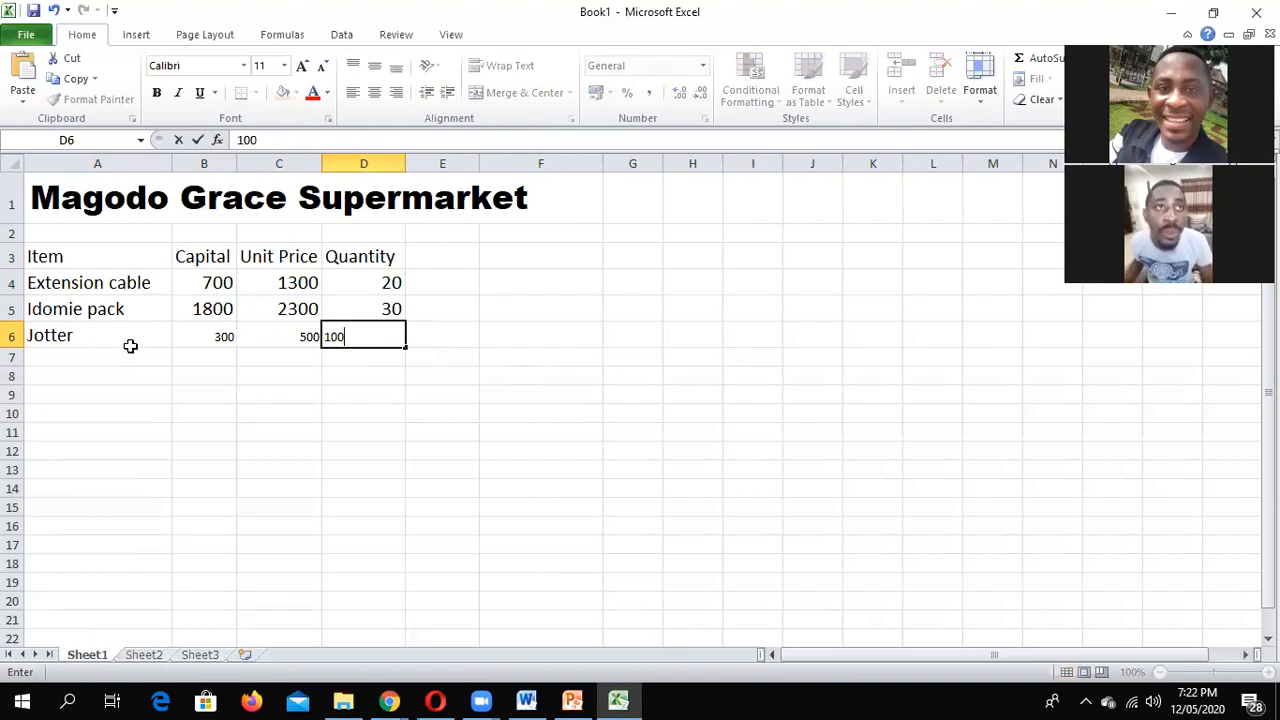
click(62, 356)
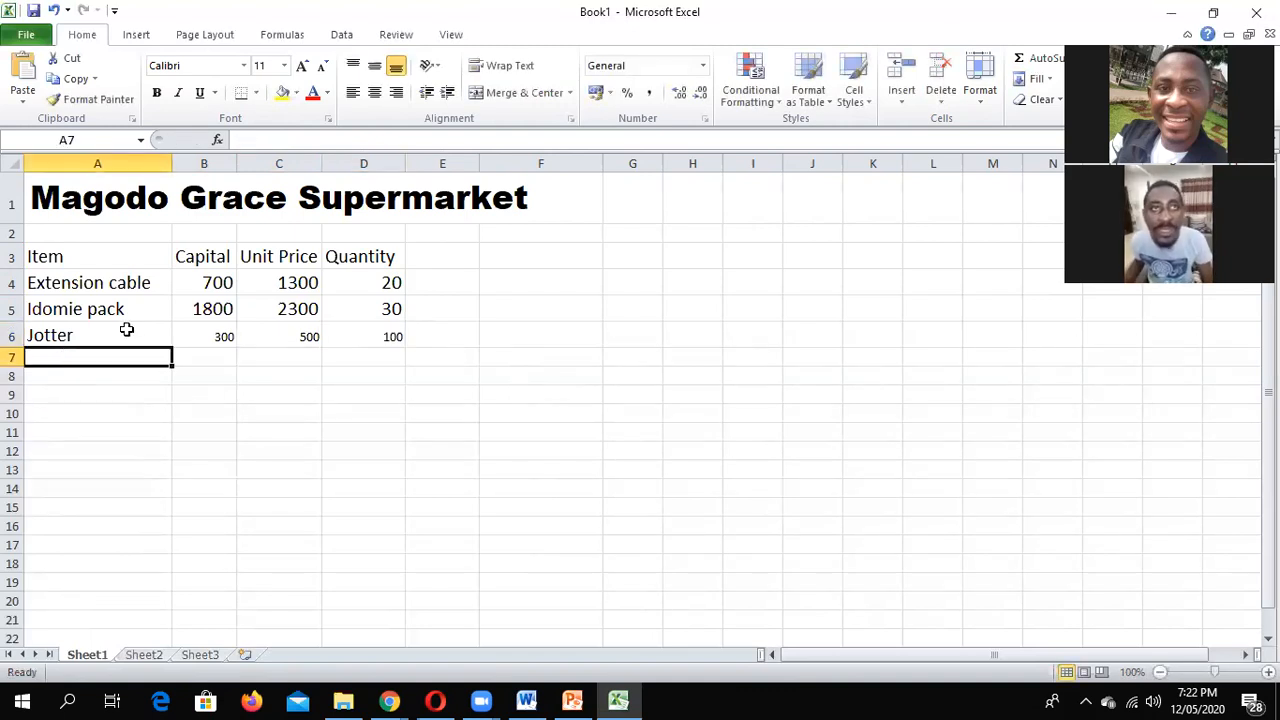
Step: Set the font size of the Jotter figures in cells B6 to D6 to 16
drag(178, 336, 355, 338)
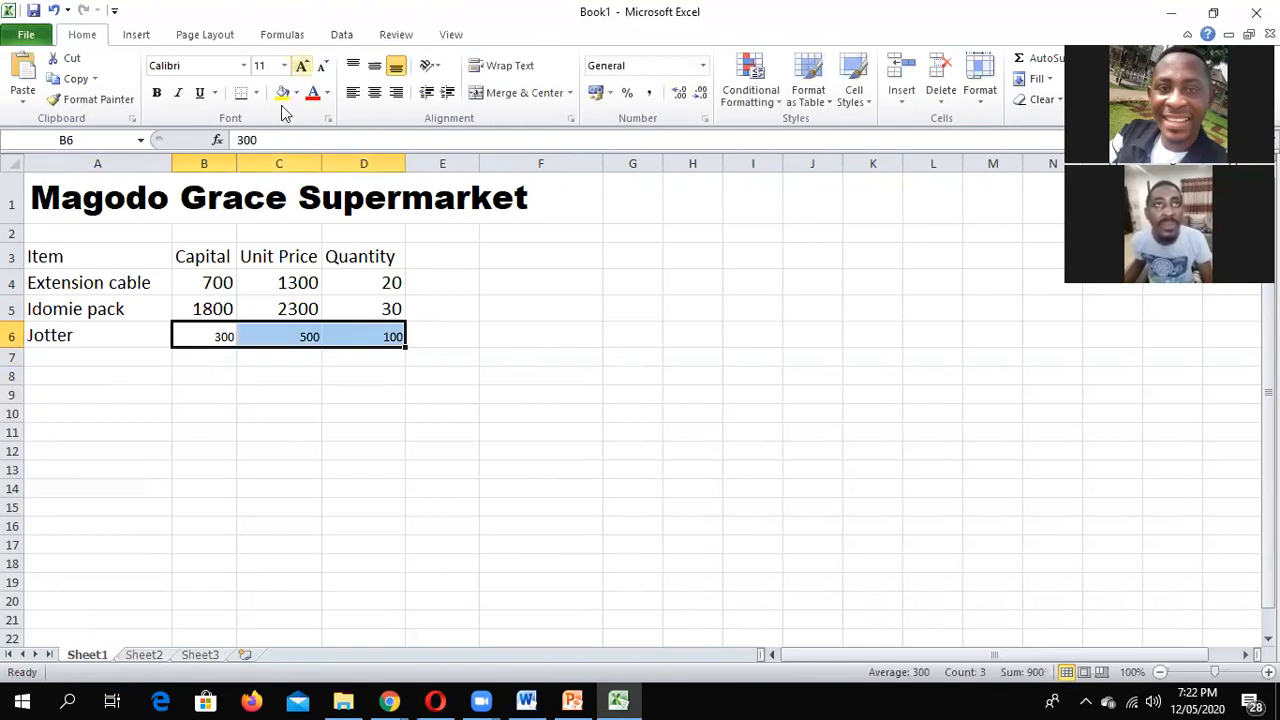
click(284, 65)
click(270, 200)
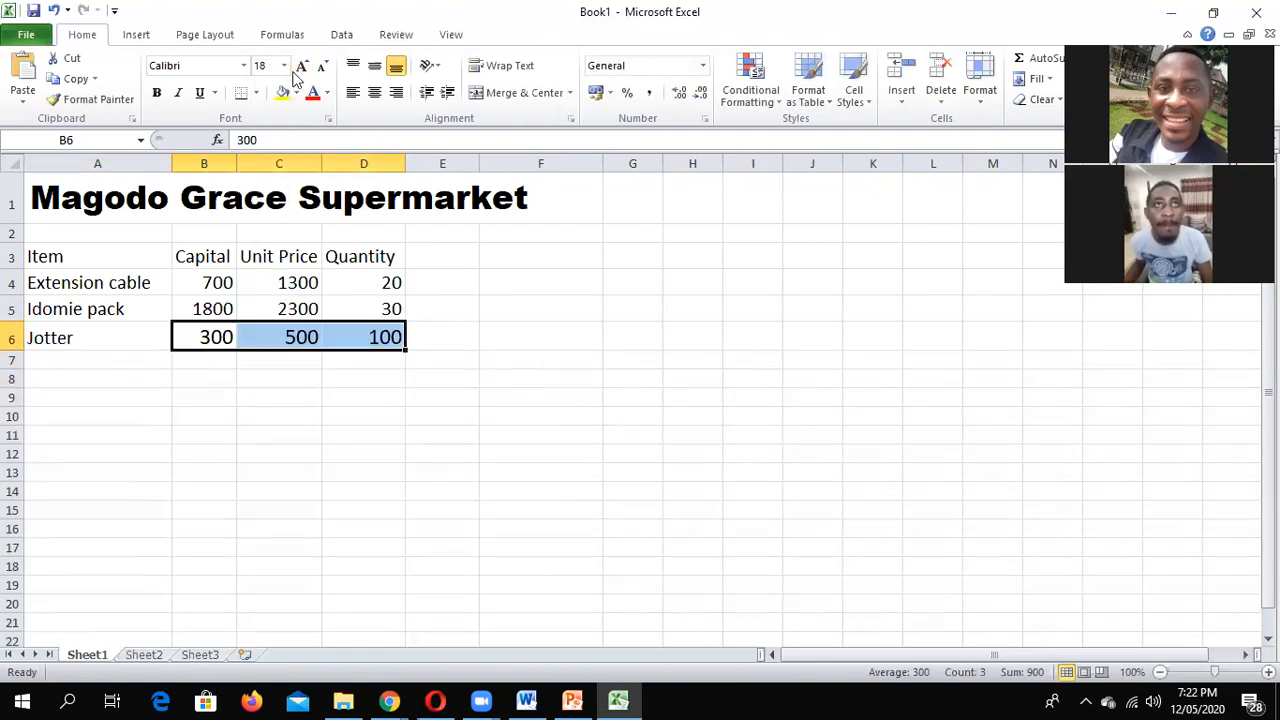
click(284, 65)
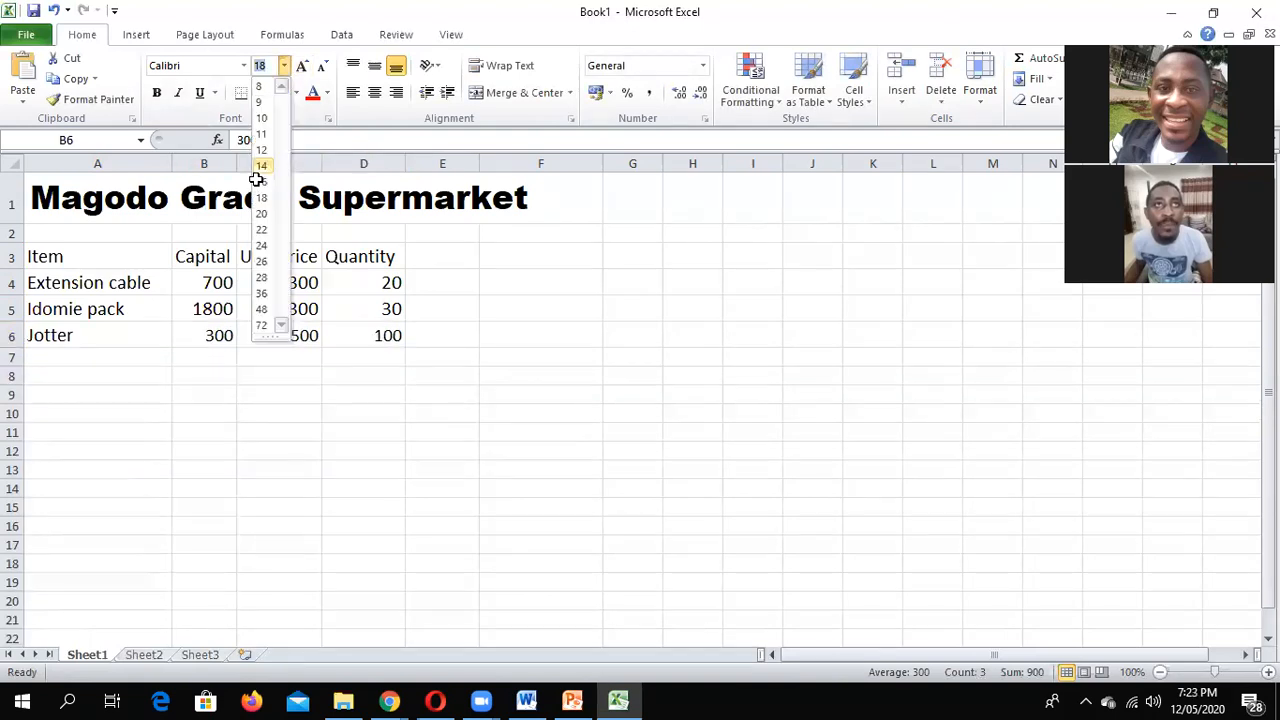
click(114, 356)
click(108, 360)
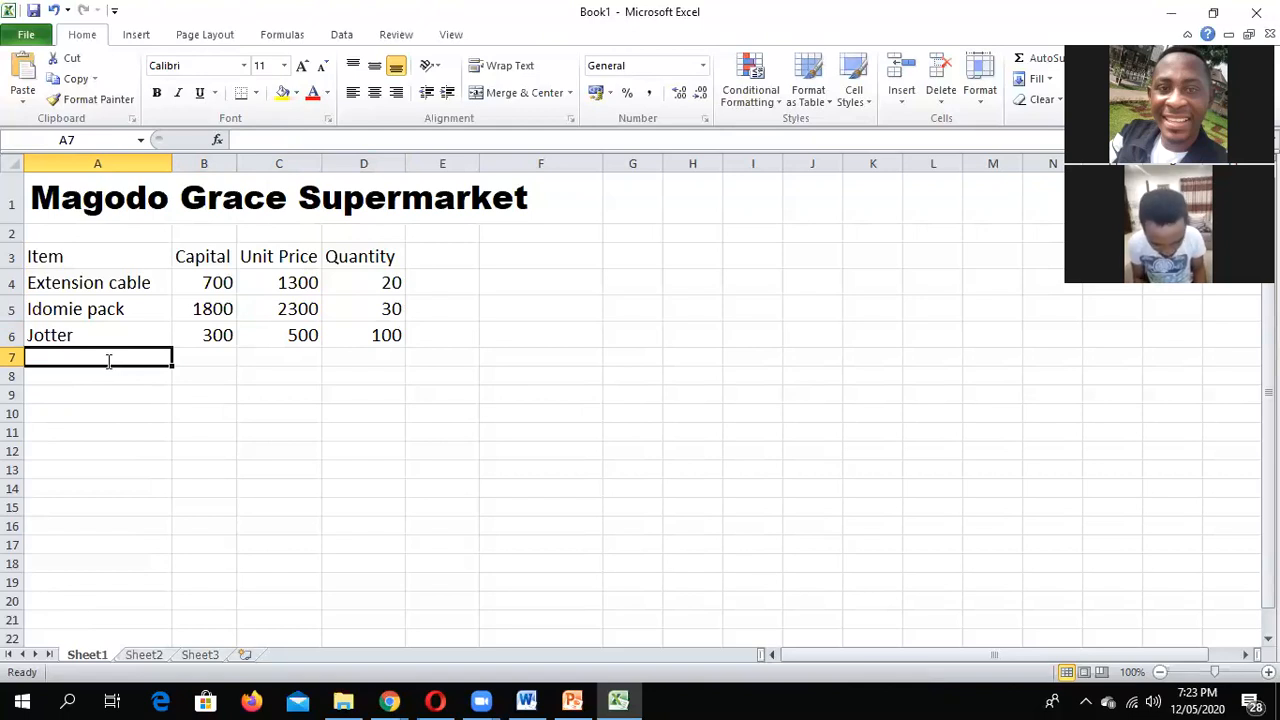
text(W)
key(BackSpace)
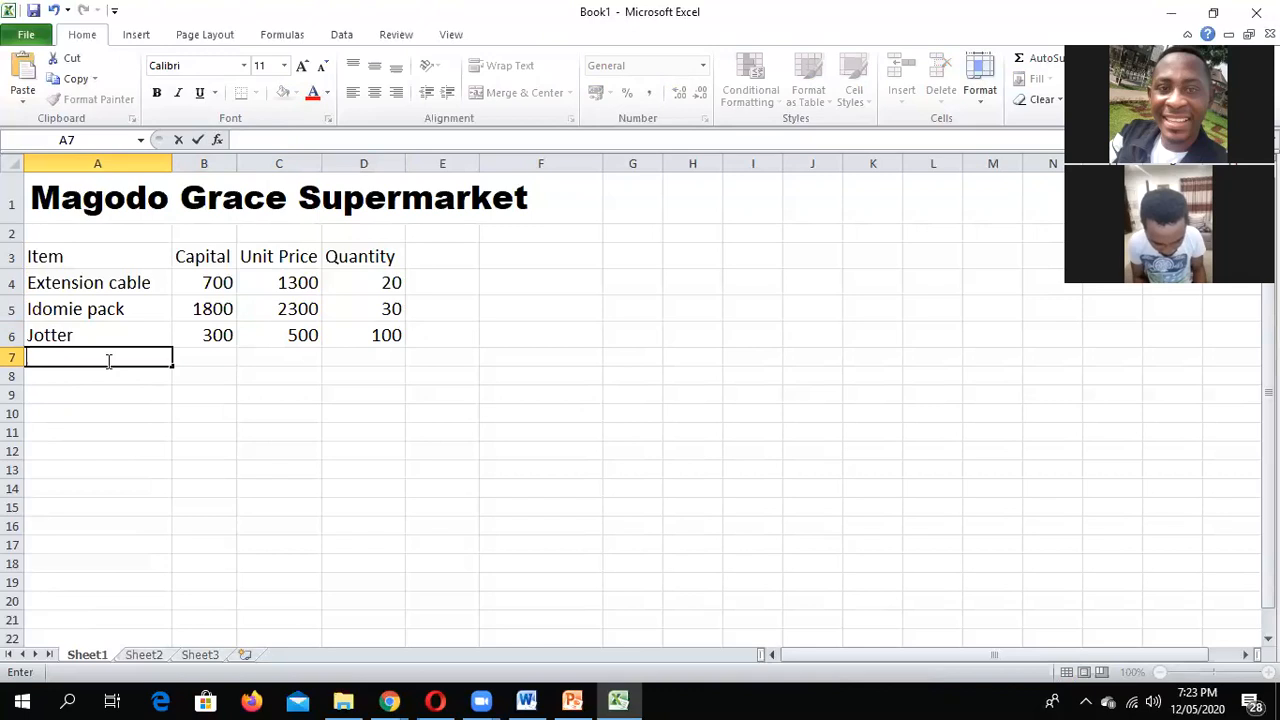
text(Juice)
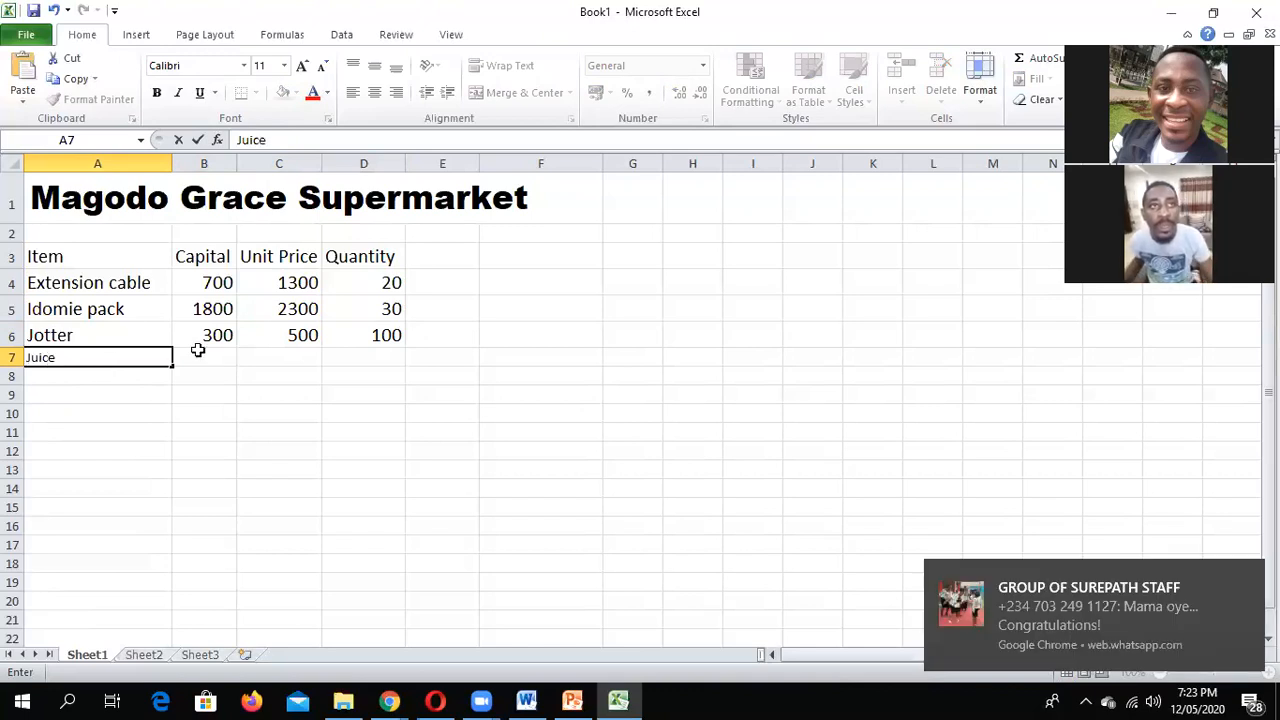
key(BackSpace)
key(BackSpace)
key(BackSpace)
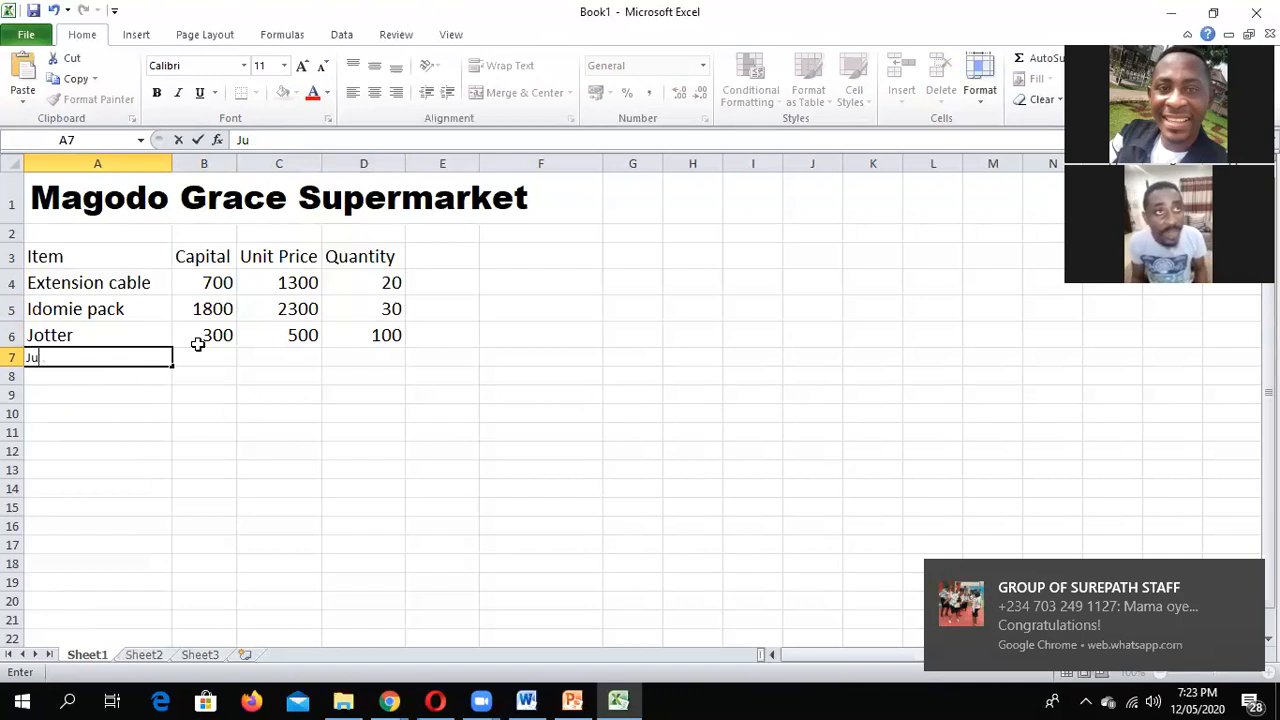
key(BackSpace)
key(BackSpace)
Step: Enter the item name "5 alive Juice" in cell A7
text(%)
key(BackSpace)
text(5)
text( al;i)
text(ve)
key(BackSpace)
key(BackSpace)
key(BackSpace)
key(BackSpace)
text(ive J)
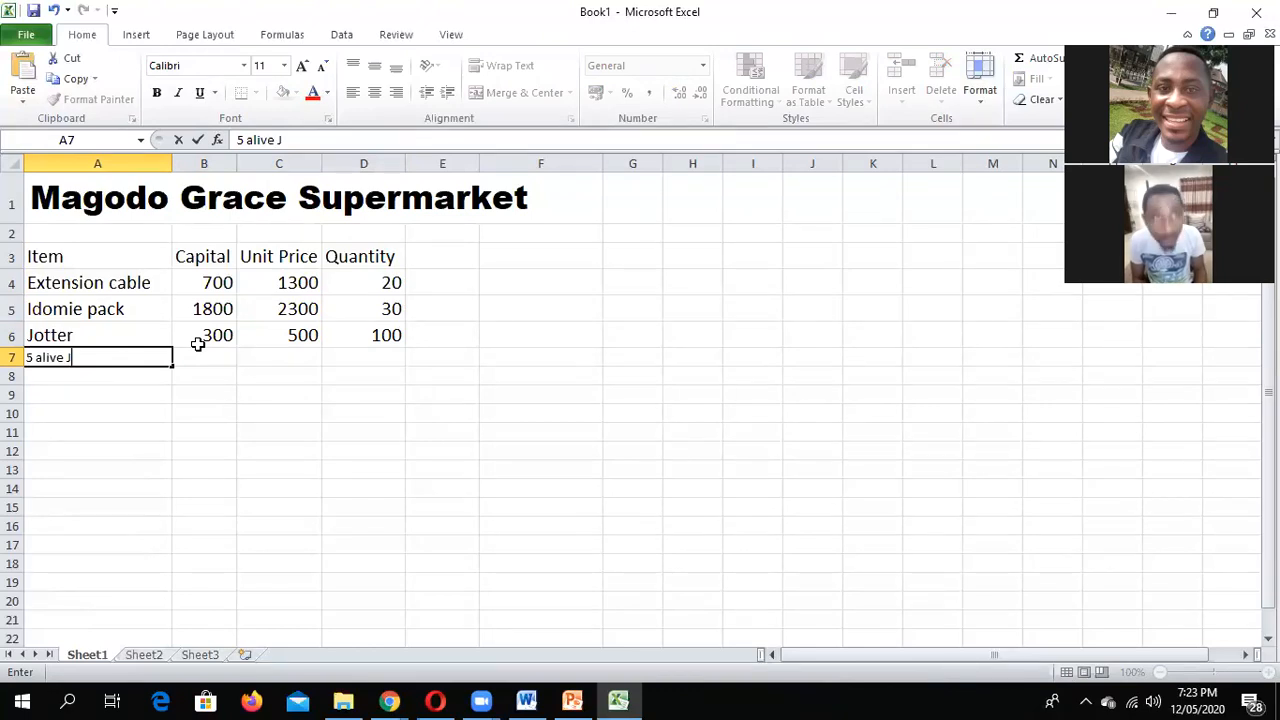
text(uice)
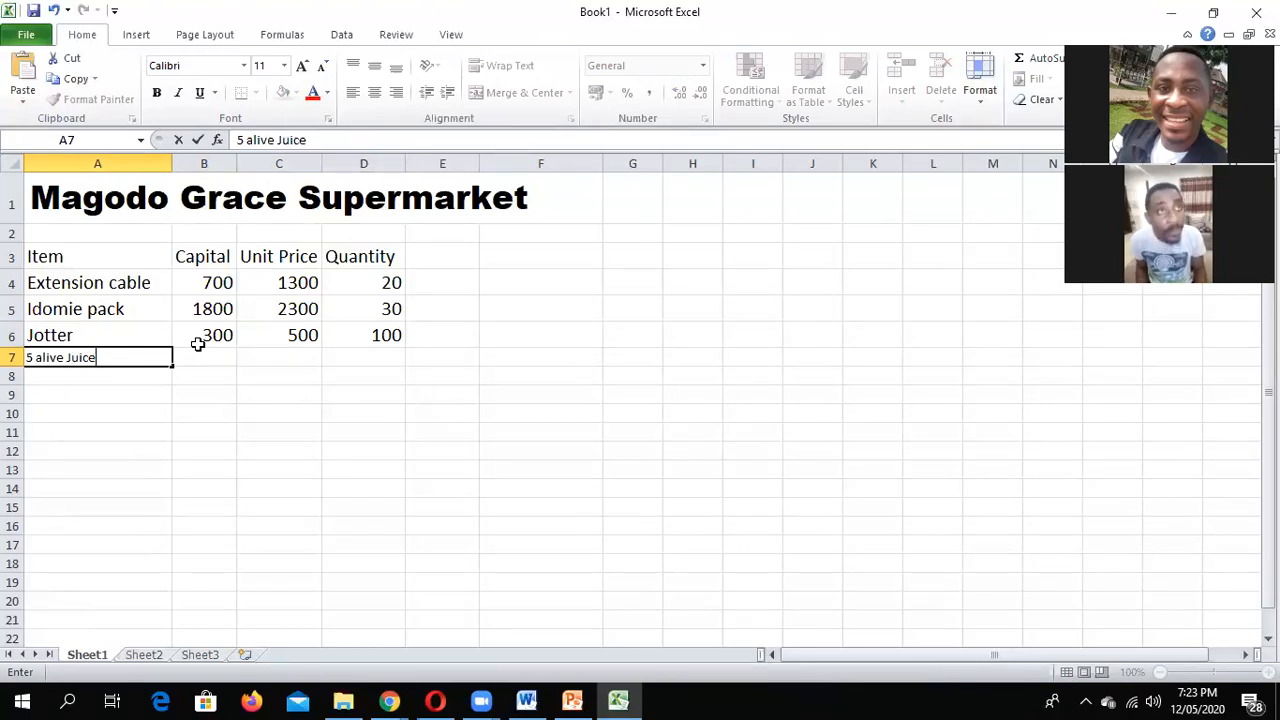
key(ctrl+Return)
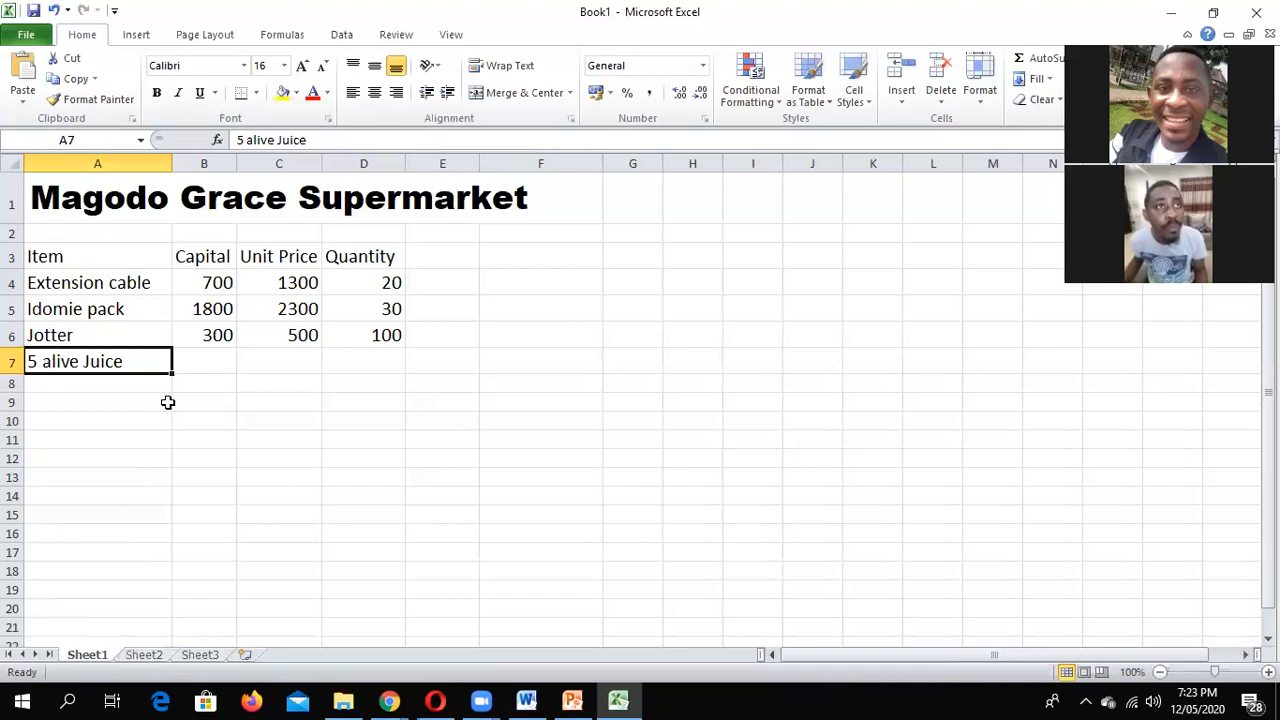
Step: Capitalise the second word of the item name in cell A7 so it reads "5 Alive Juice"
double_click(60, 362)
key(BackSpace)
text(A)
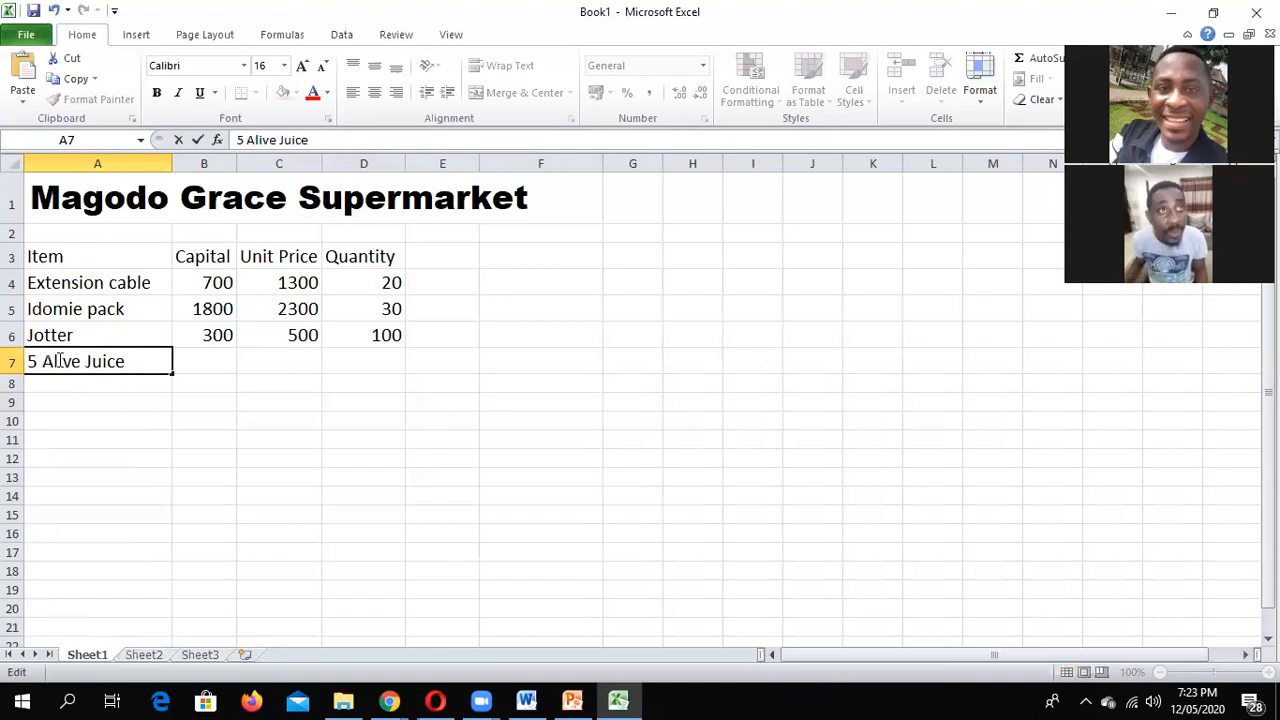
Step: Complete the 5 Alive Juice row with capital 400, unit price 650 and quantity 10
click(205, 366)
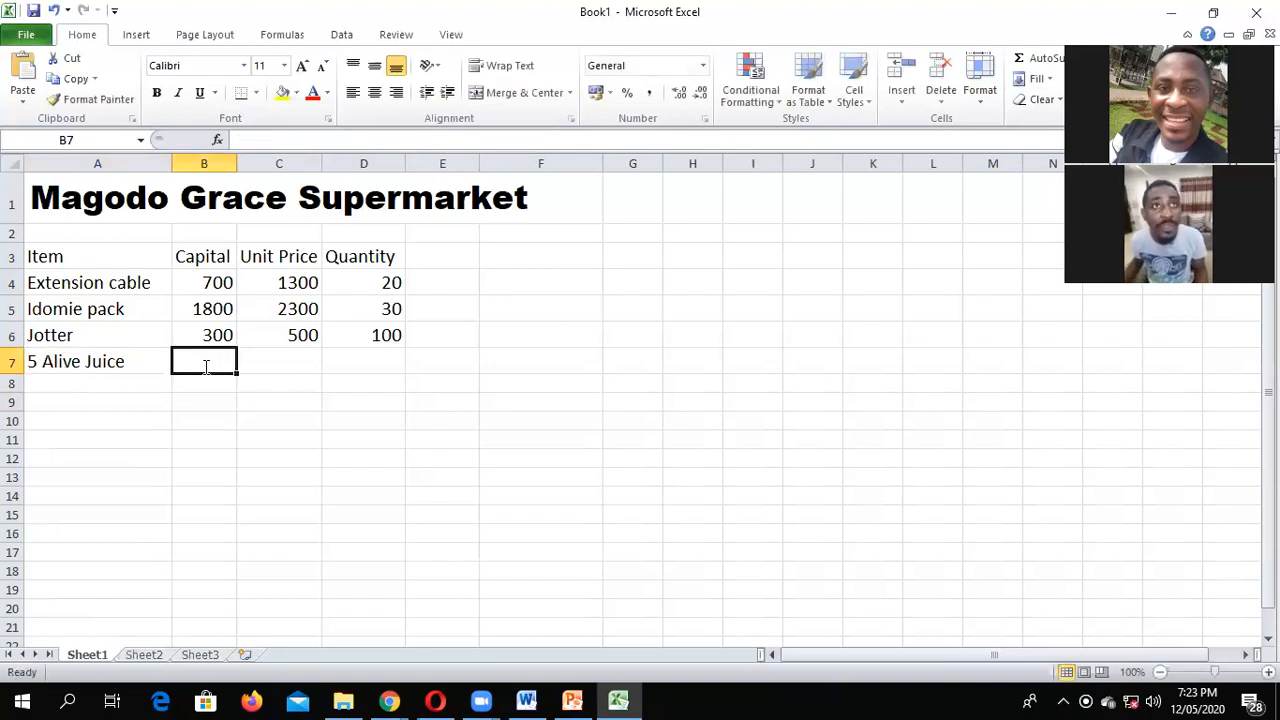
text(400)
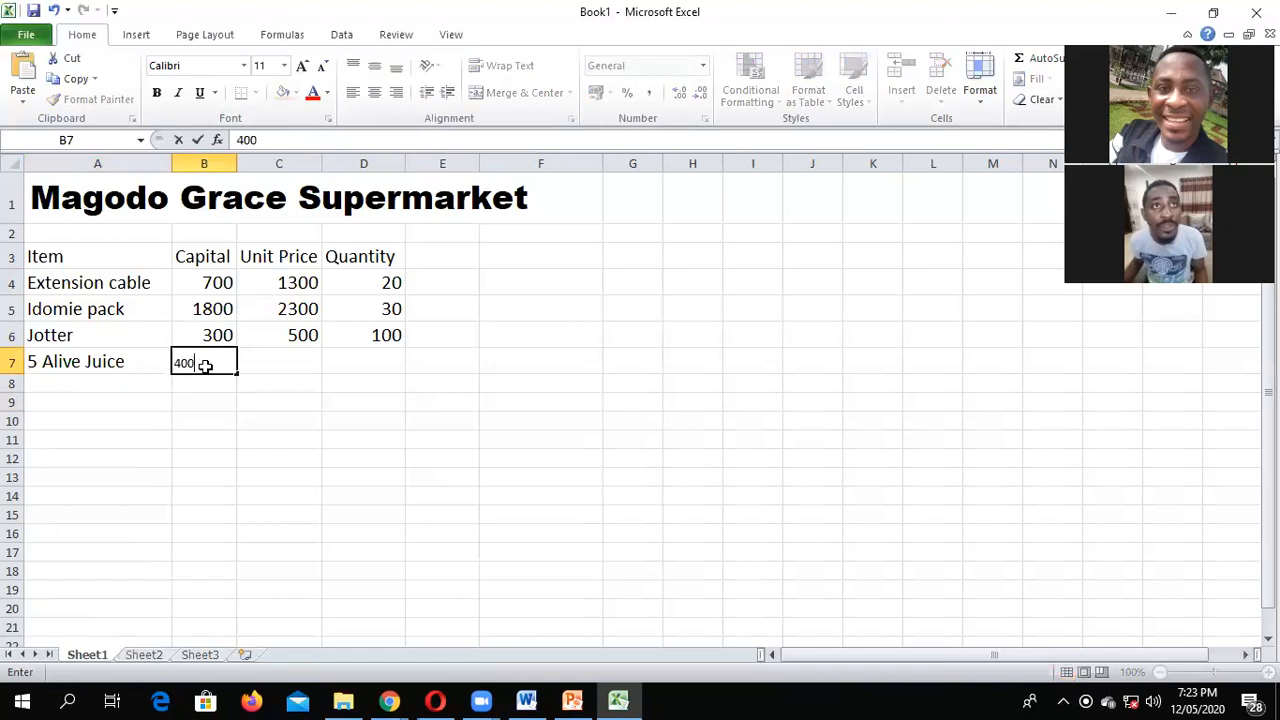
key(Tab)
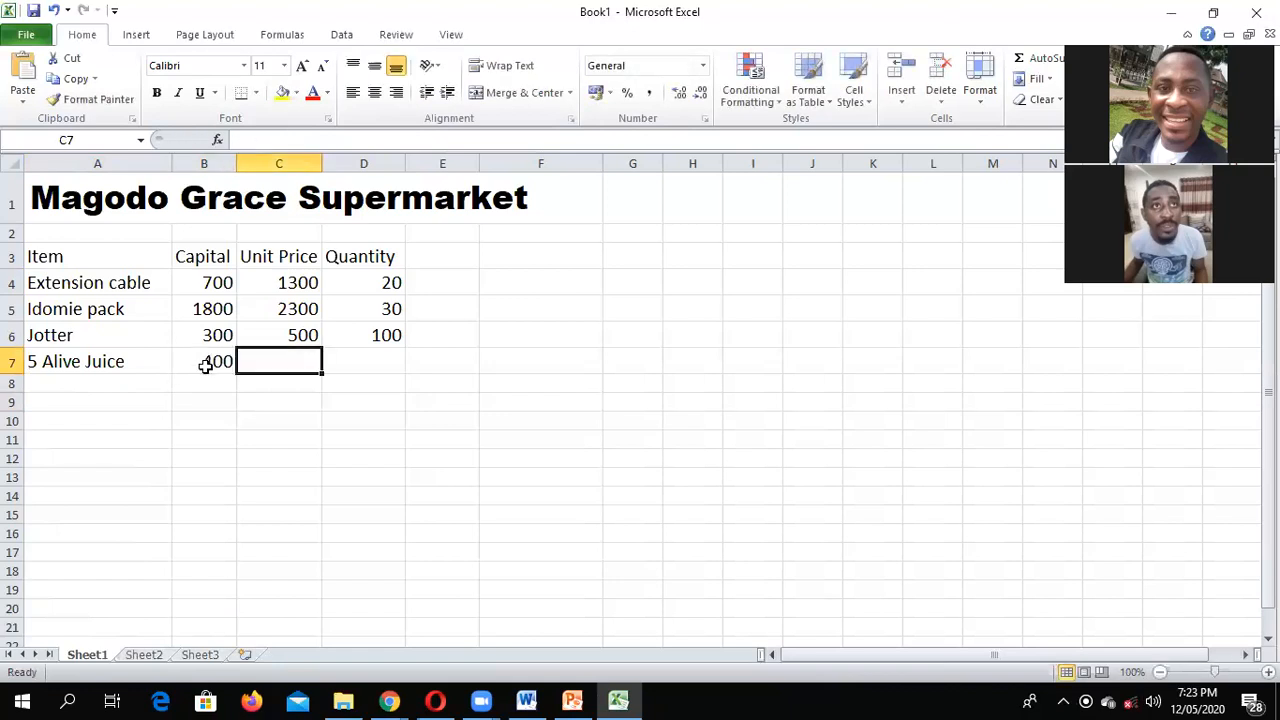
text(650)
key(Tab)
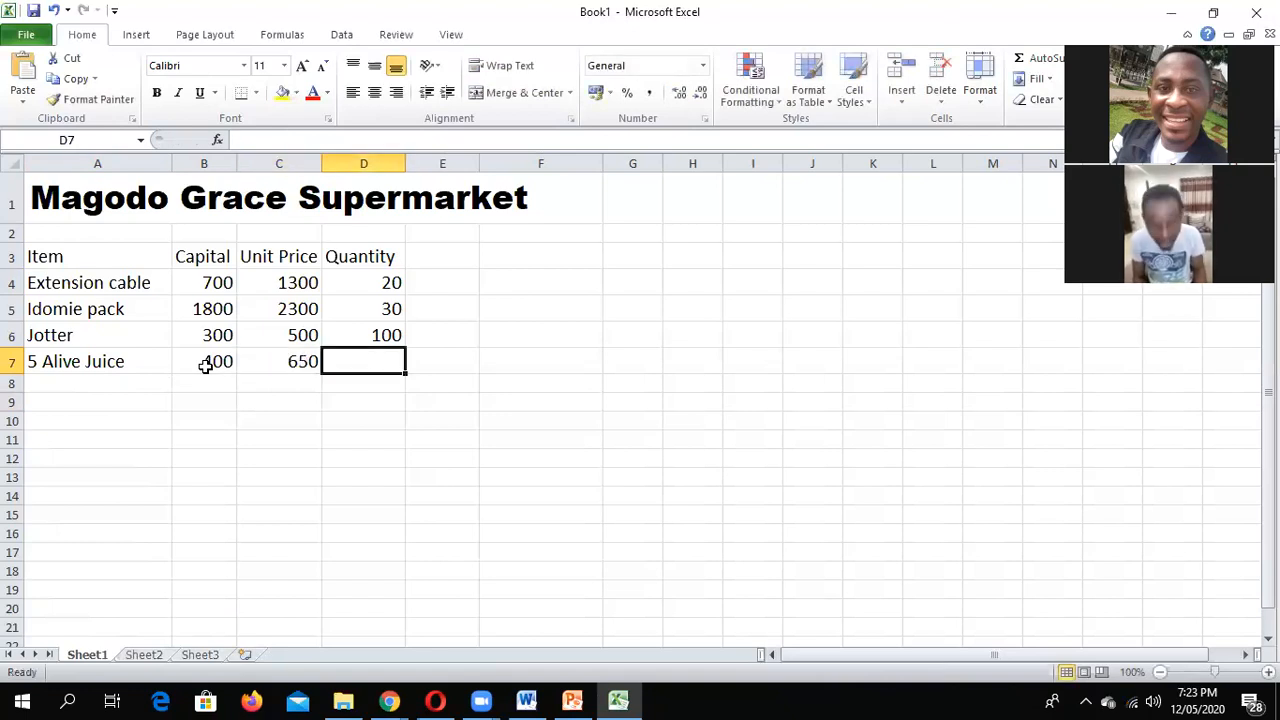
text(10)
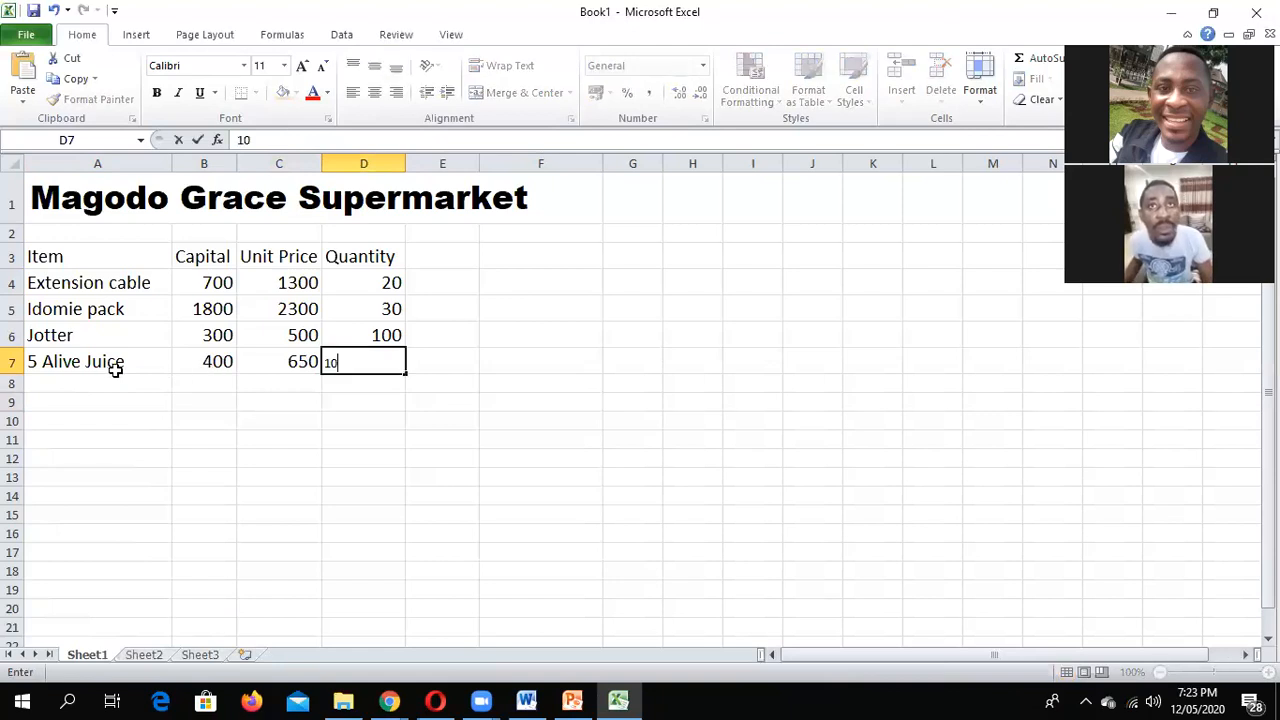
key(Return)
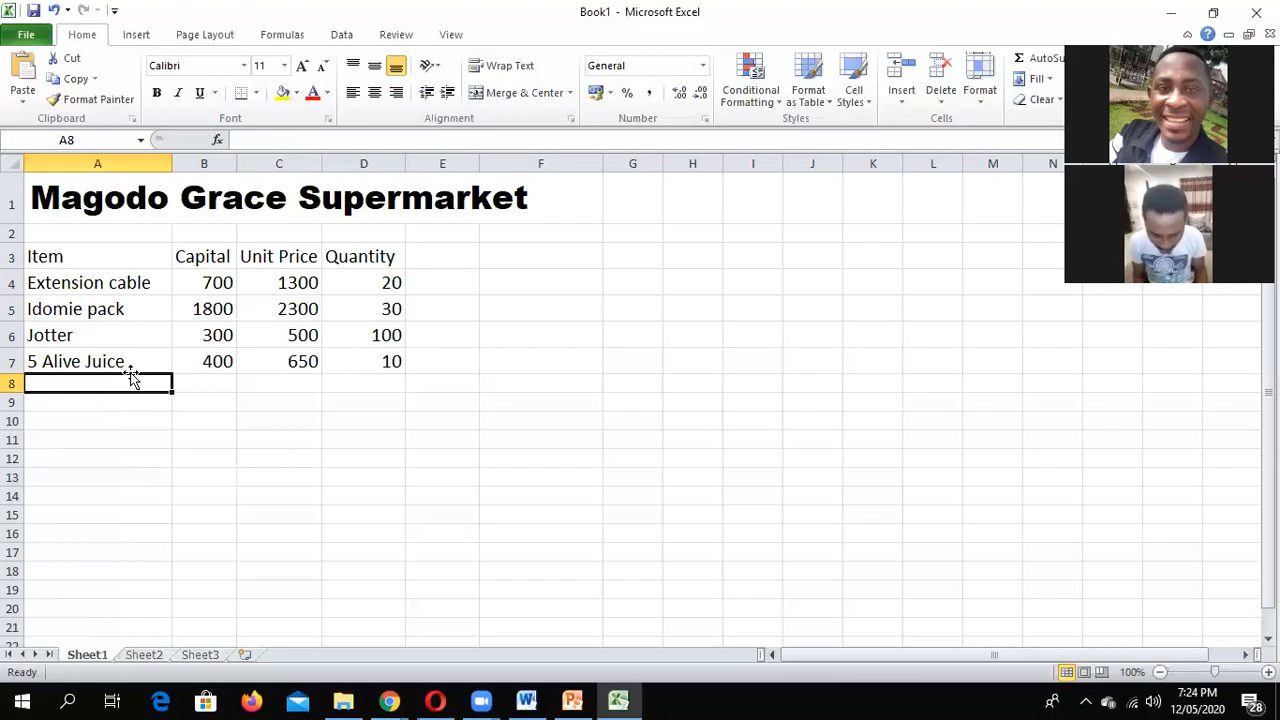
Step: Fill row 8 with the item "Power bank", capital 1300, unit price 2000 and quantity 20
text(Power bank)
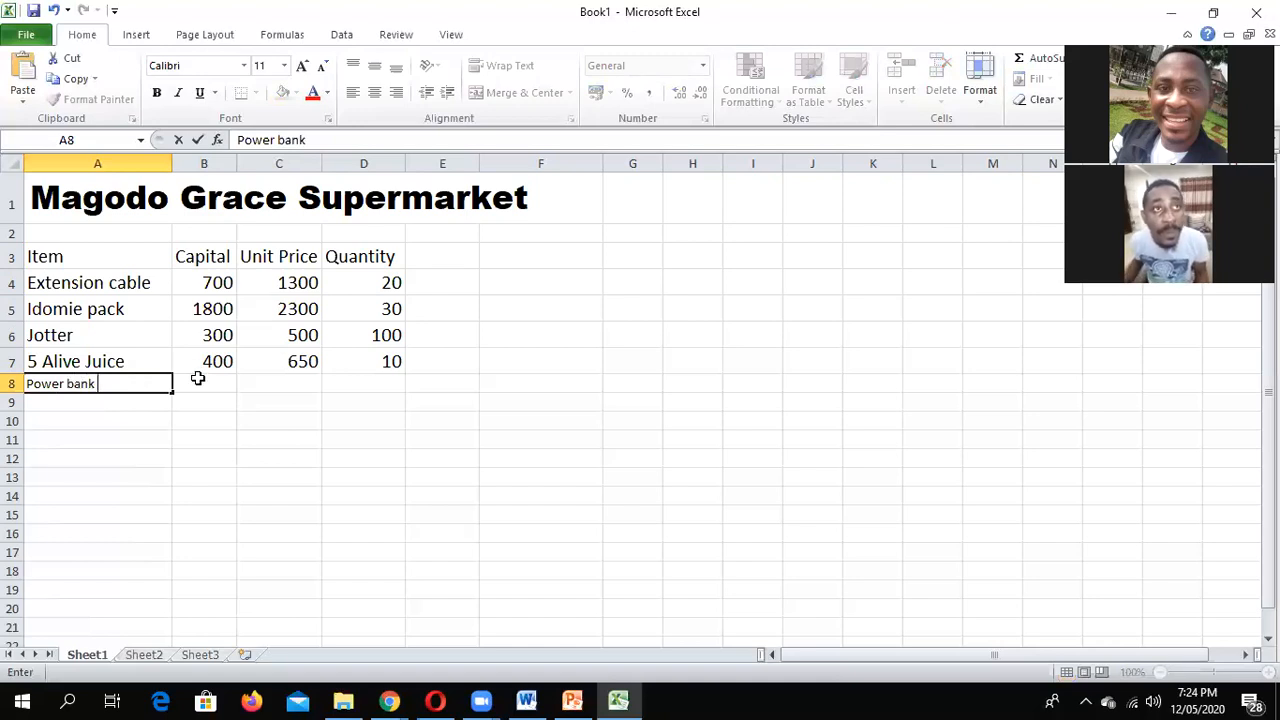
click(198, 378)
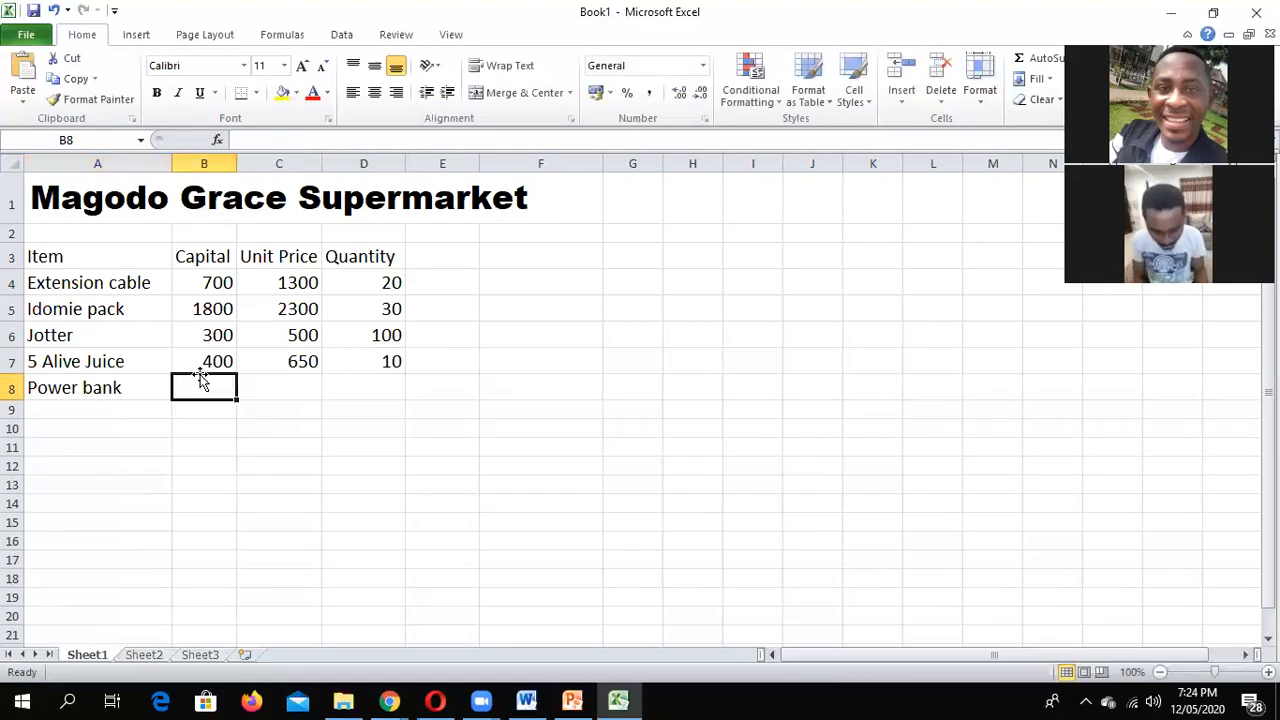
text(1300)
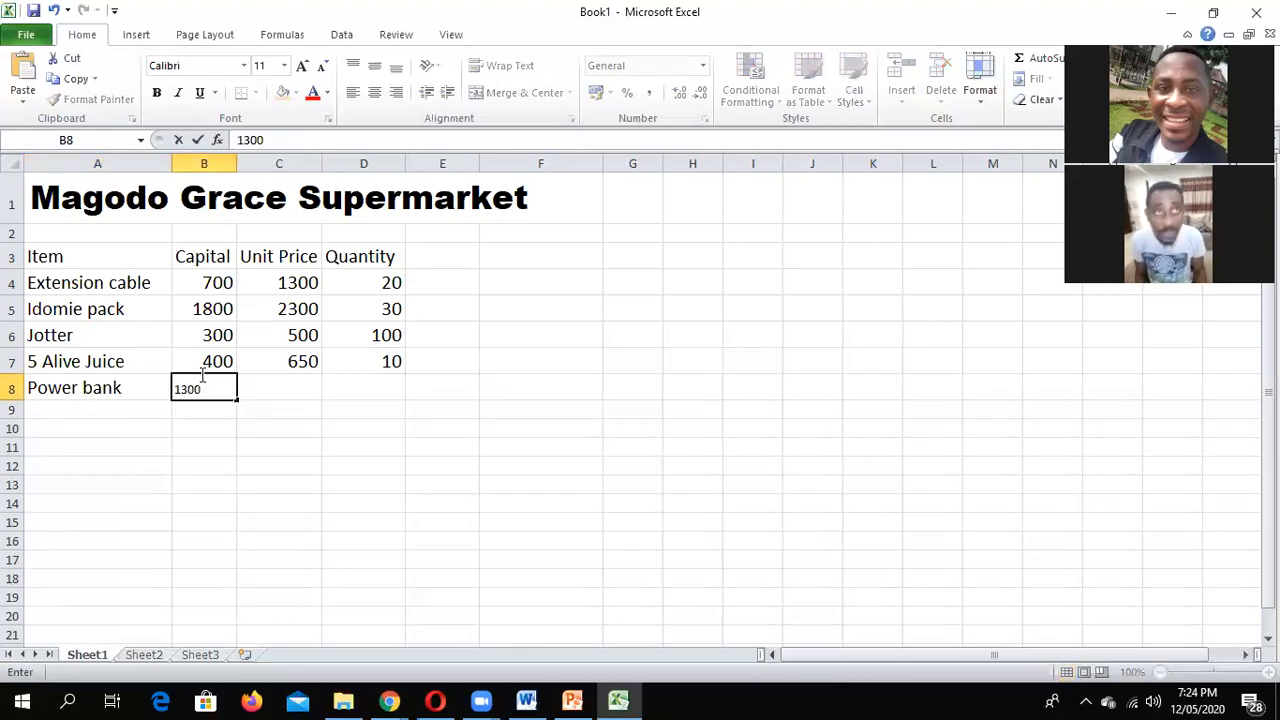
click(268, 389)
text(2000)
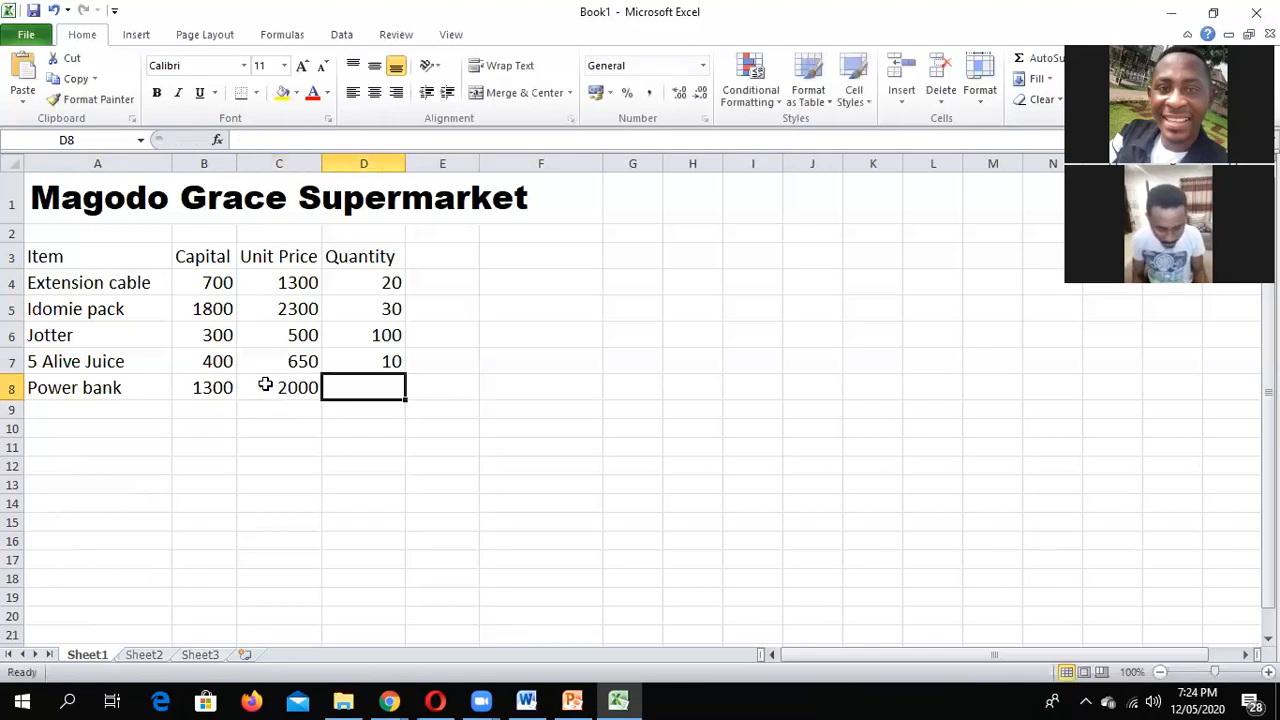
text(20)
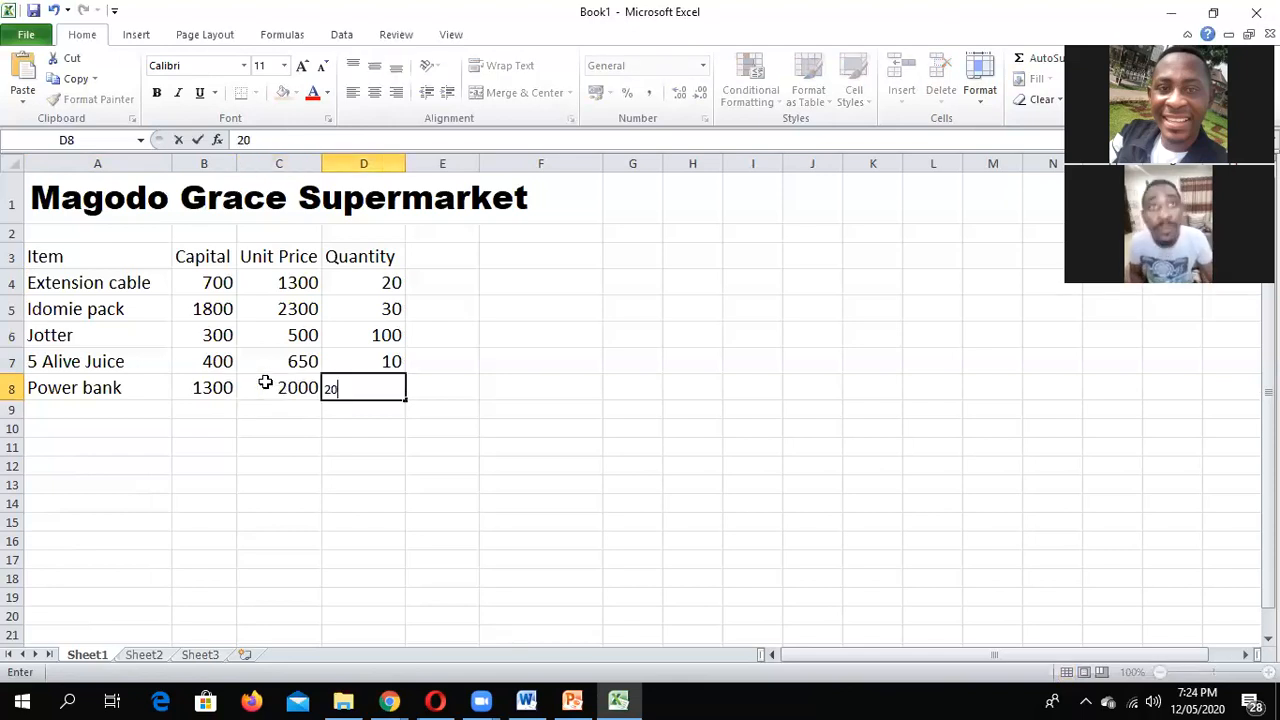
click(458, 392)
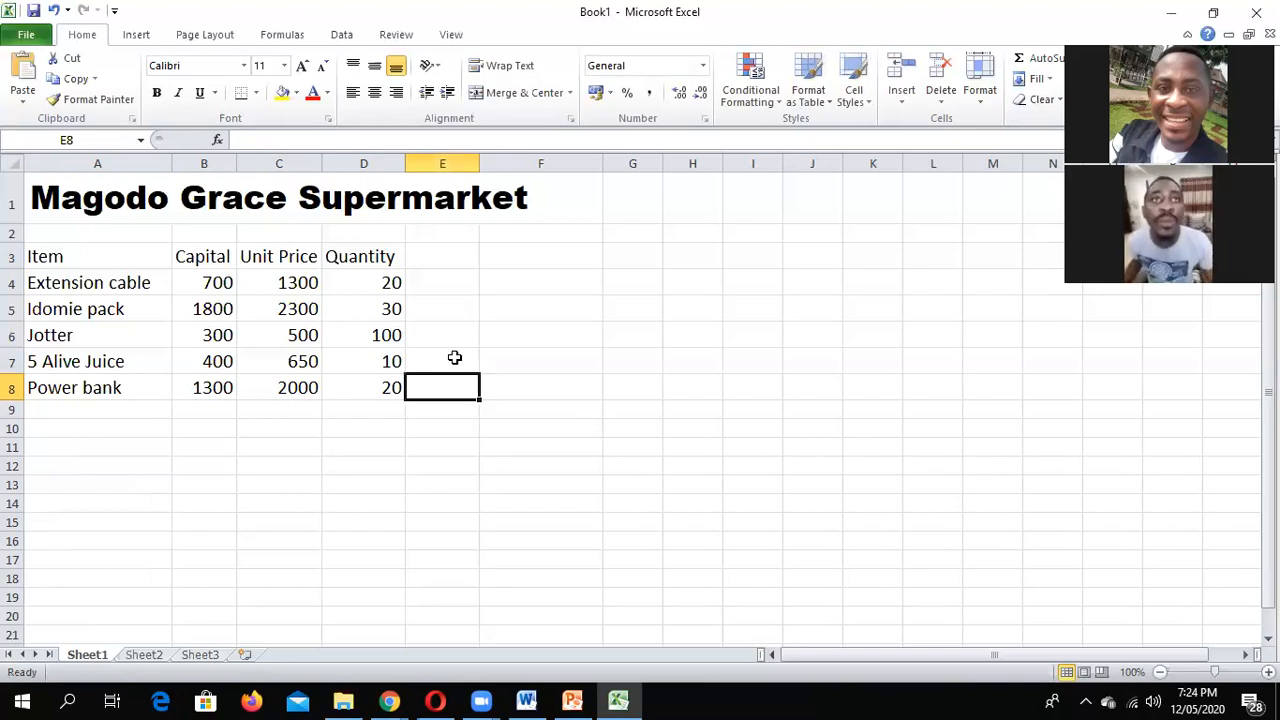
click(395, 363)
click(385, 386)
click(315, 388)
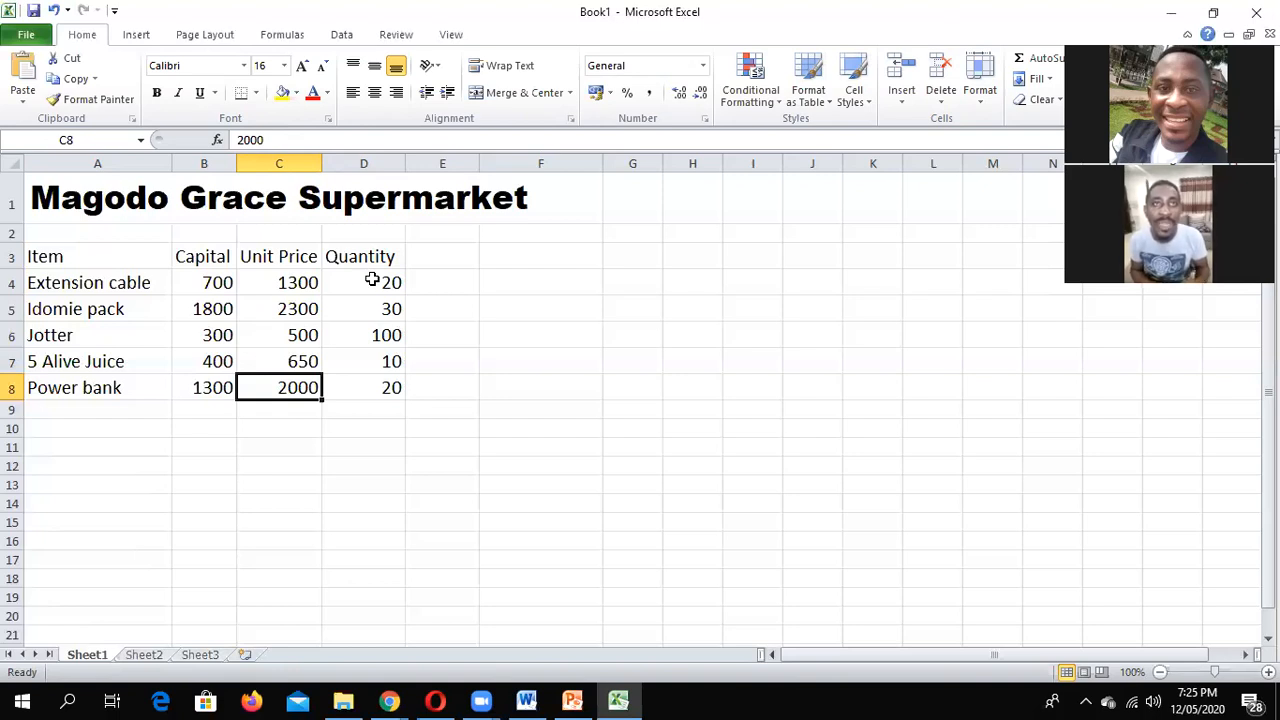
Step: Add the heading "Profit Per item" in cell E3 and widen column E to fit it
click(452, 256)
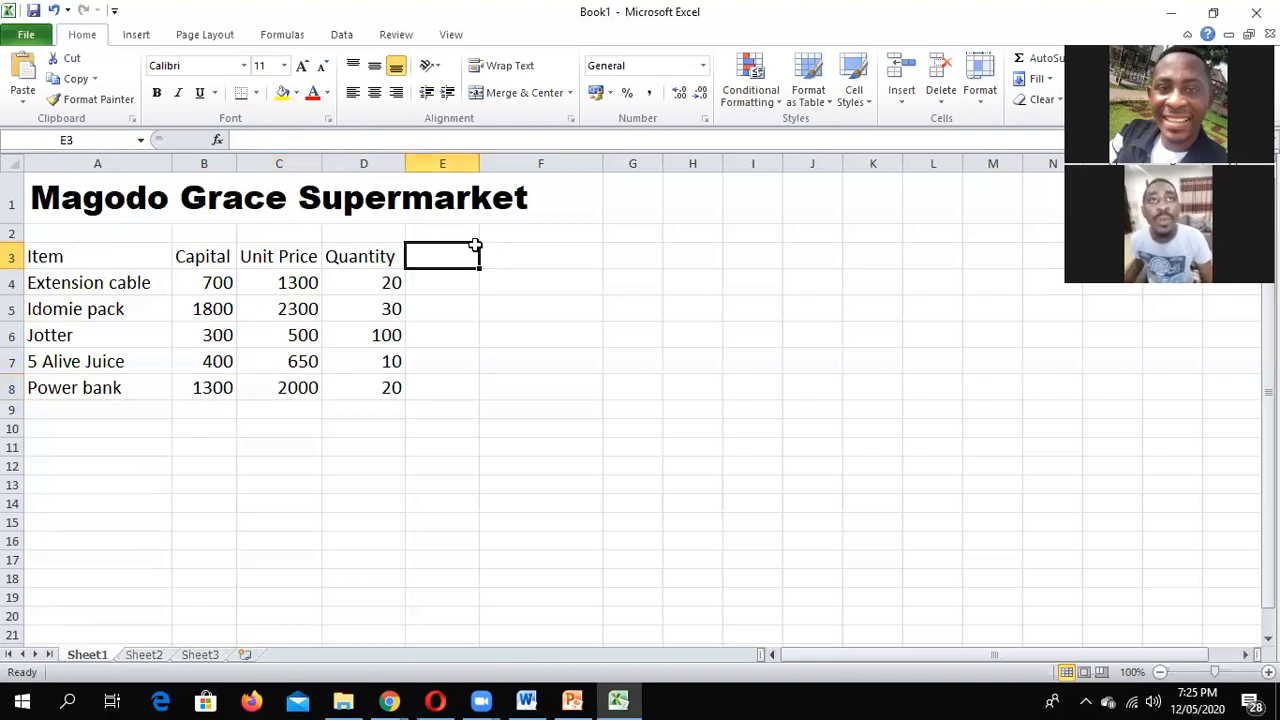
drag(477, 164, 481, 163)
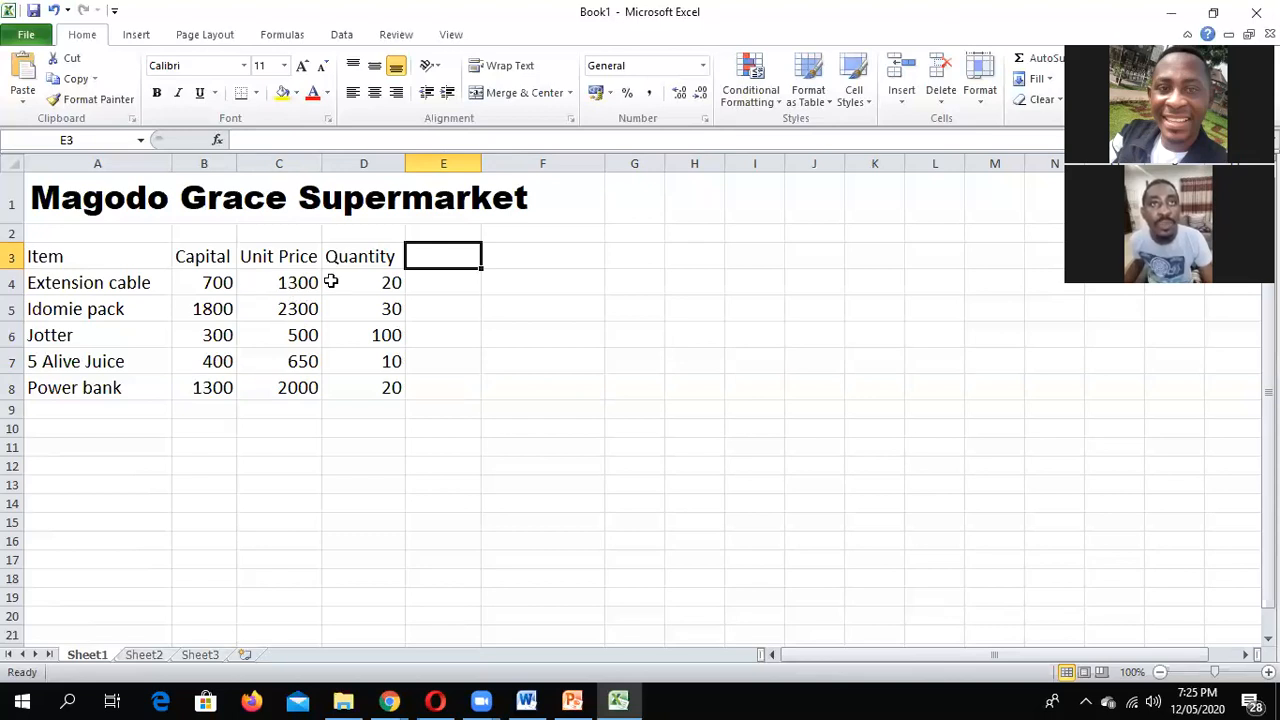
double_click(427, 250)
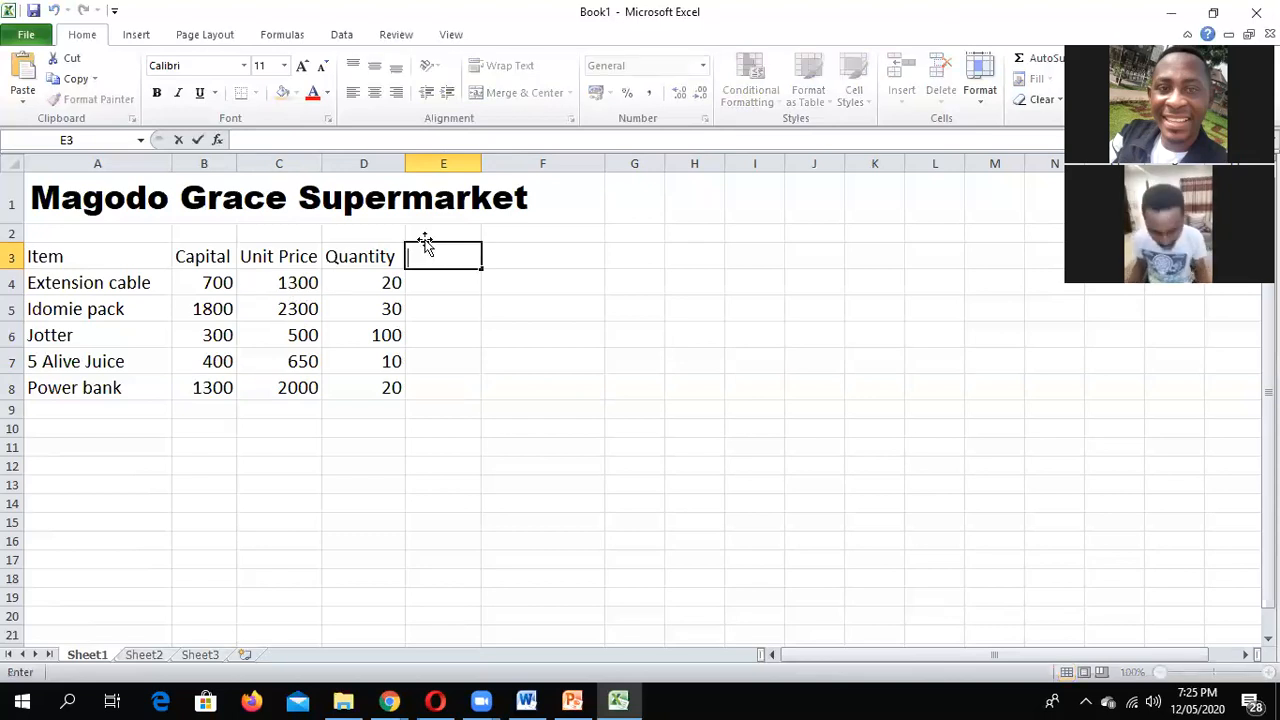
text(Profit Pe)
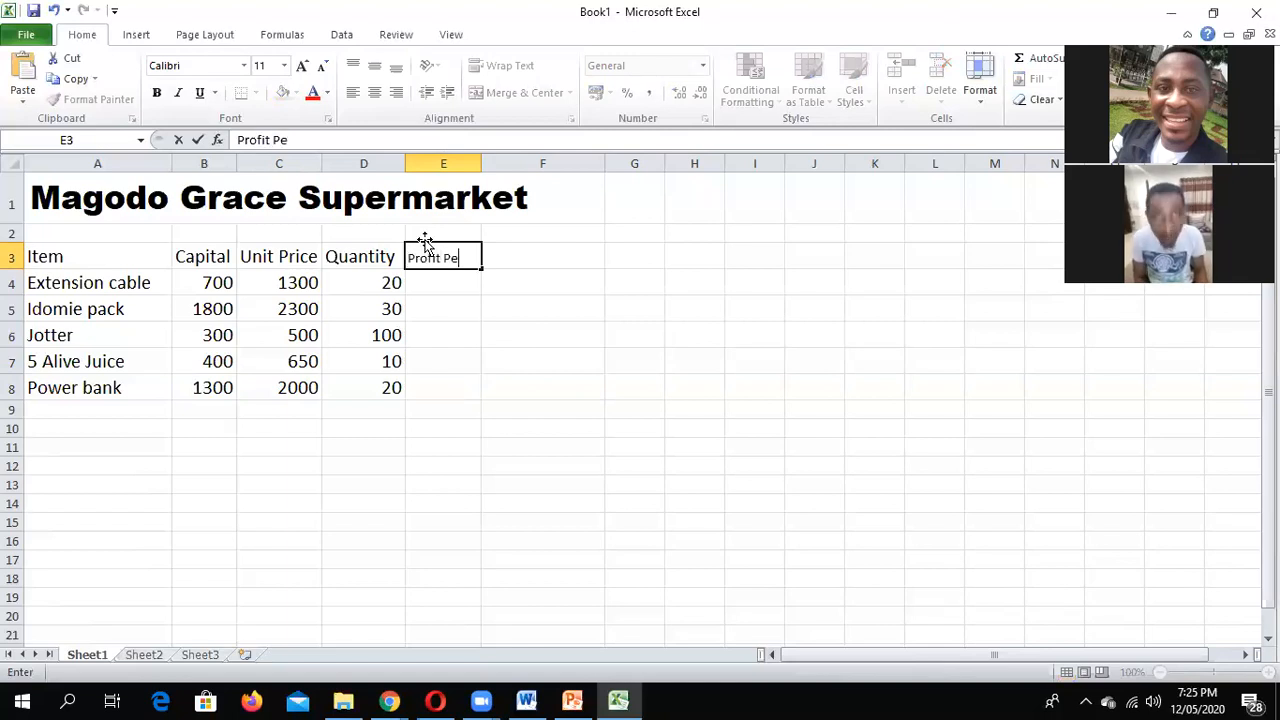
text(rr)
key(BackSpace)
text(item)
click(529, 301)
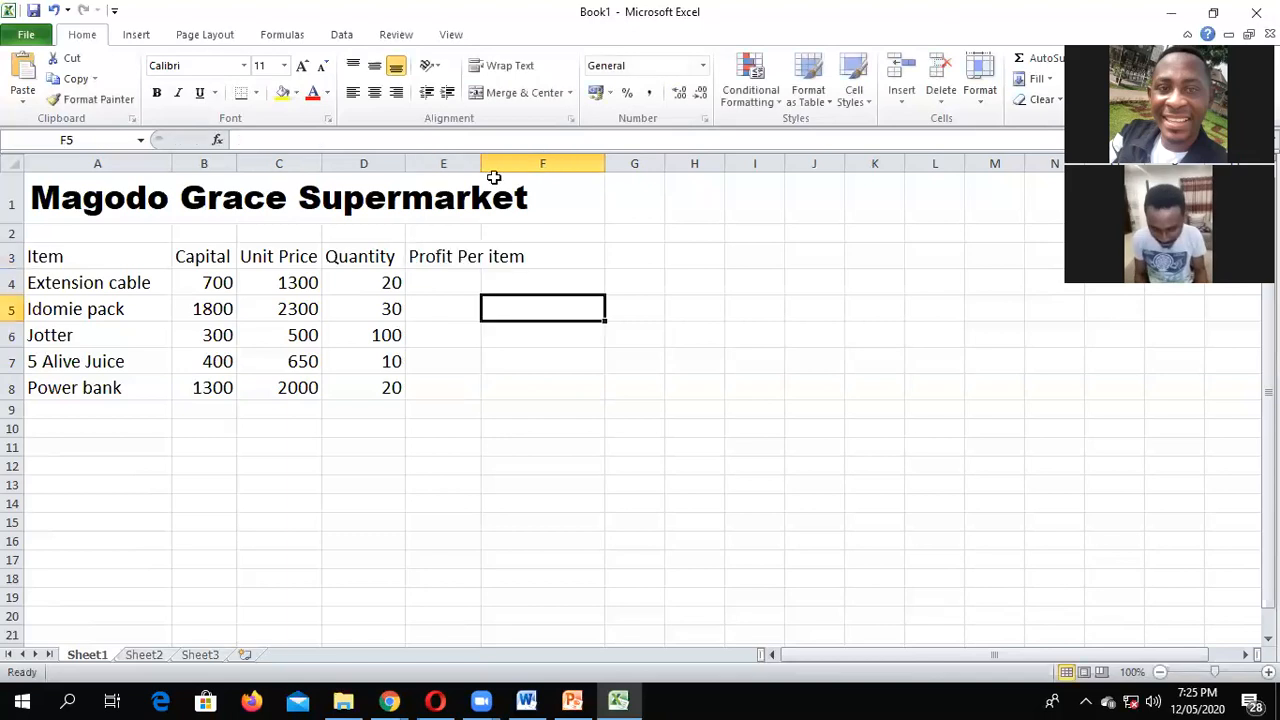
drag(484, 161, 527, 177)
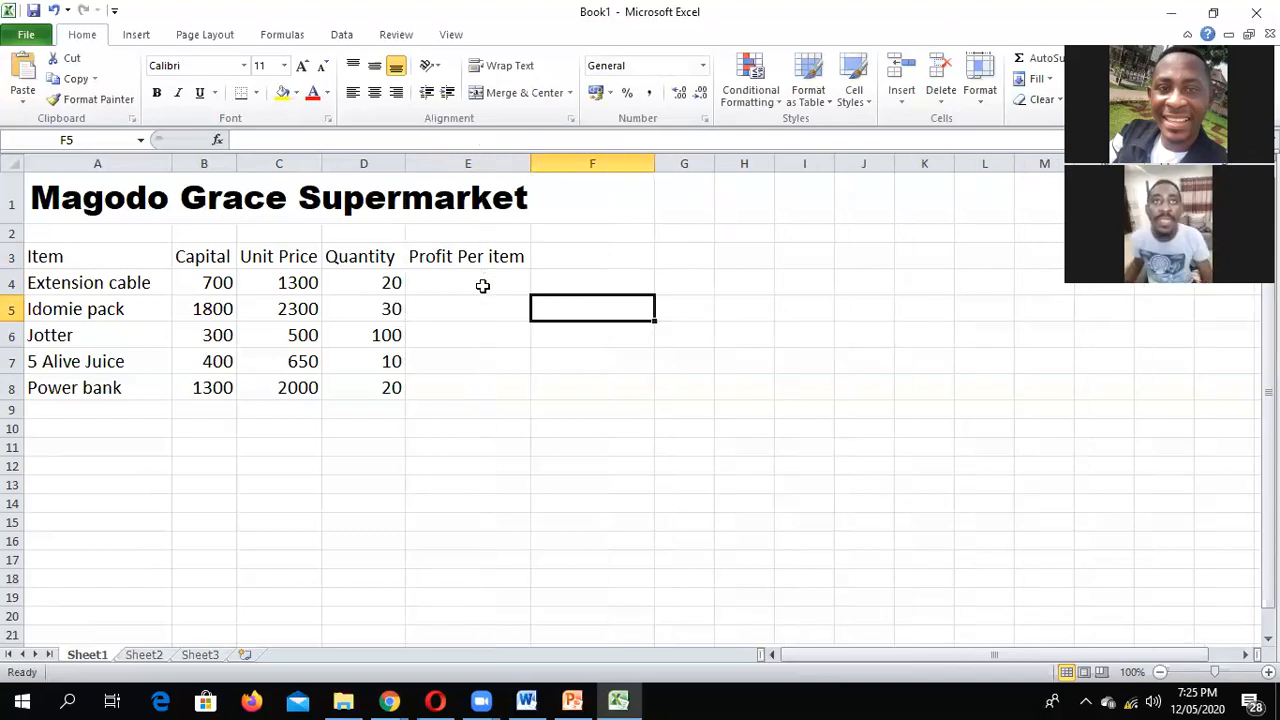
Step: Set the font size in cell E4 to 16 and start a formula there
click(483, 286)
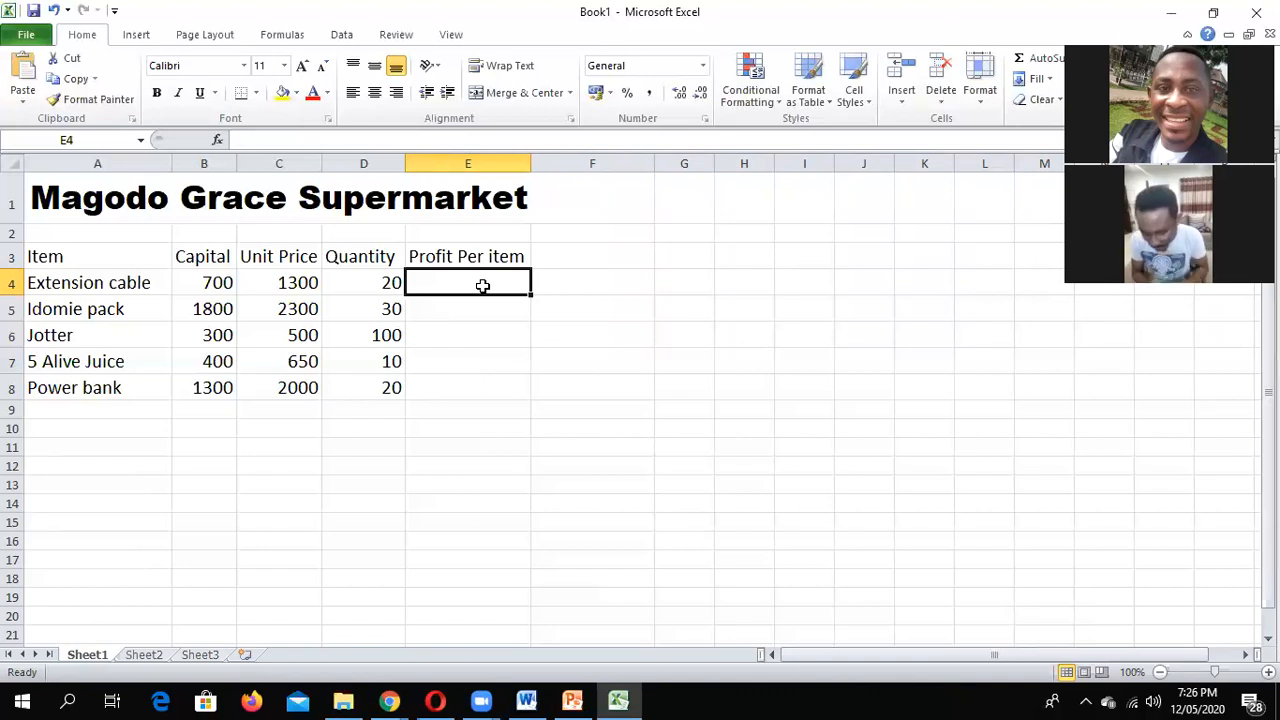
text(=)
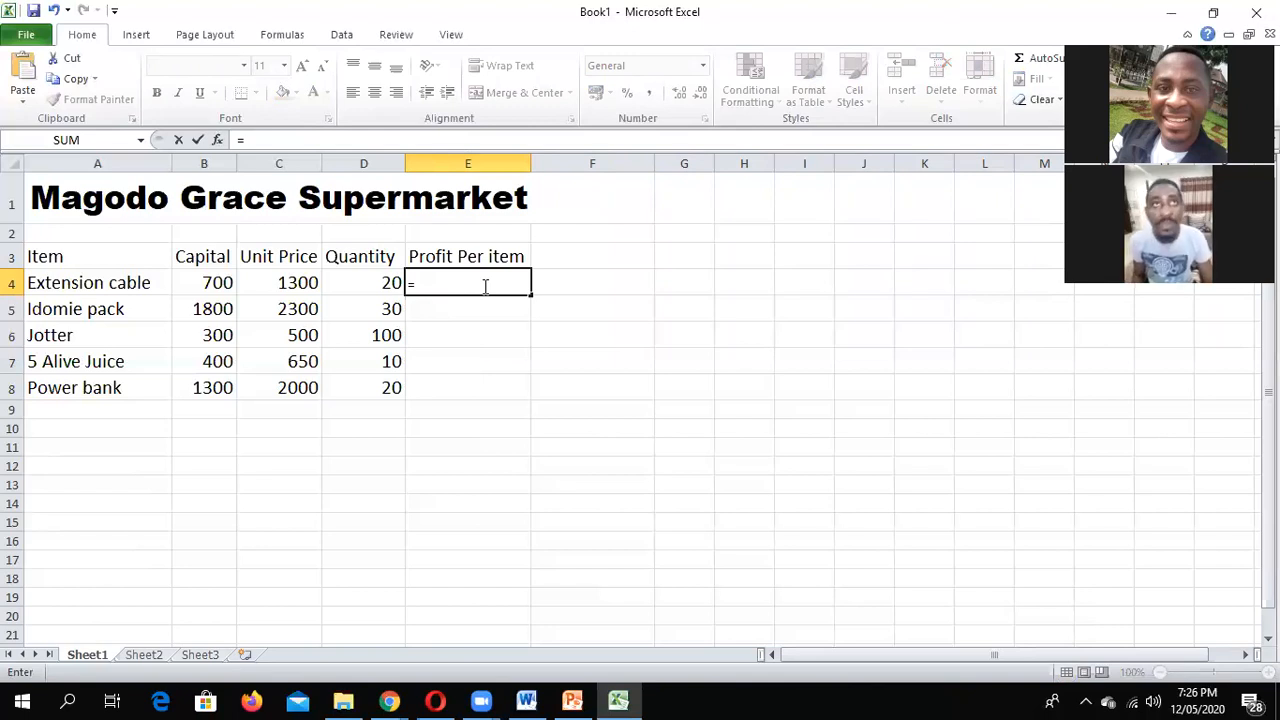
key(BackSpace)
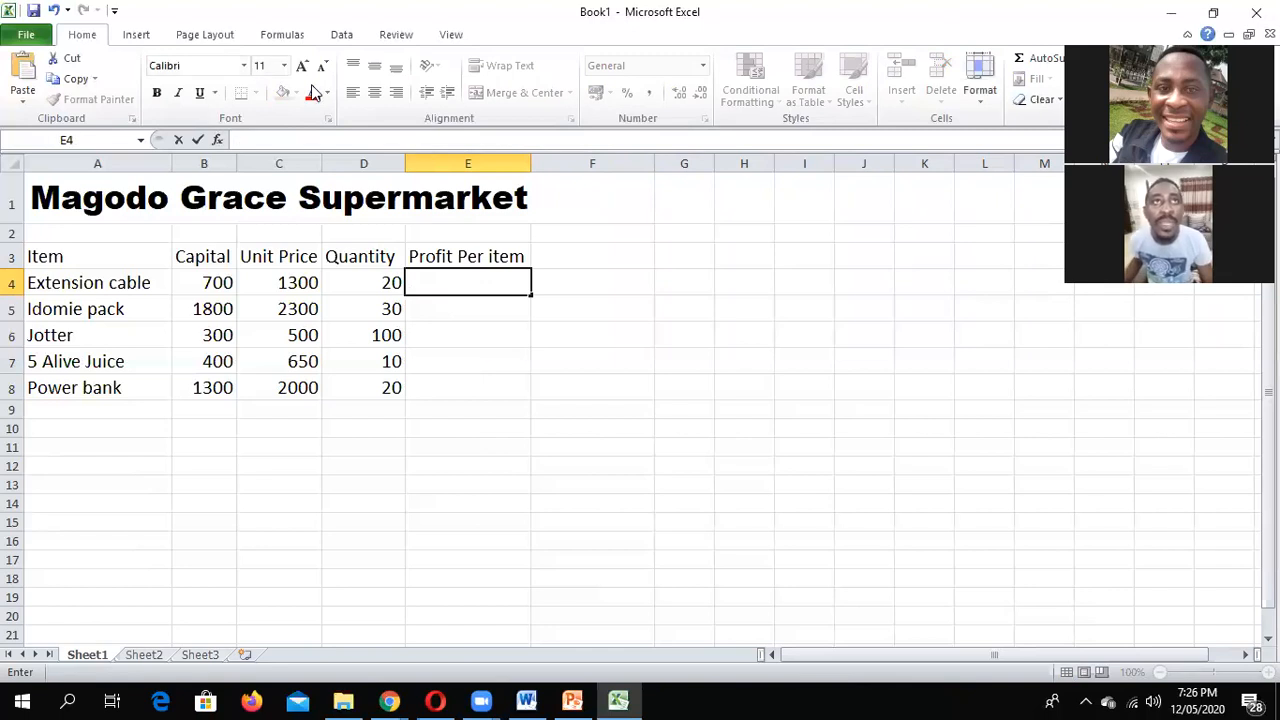
click(285, 66)
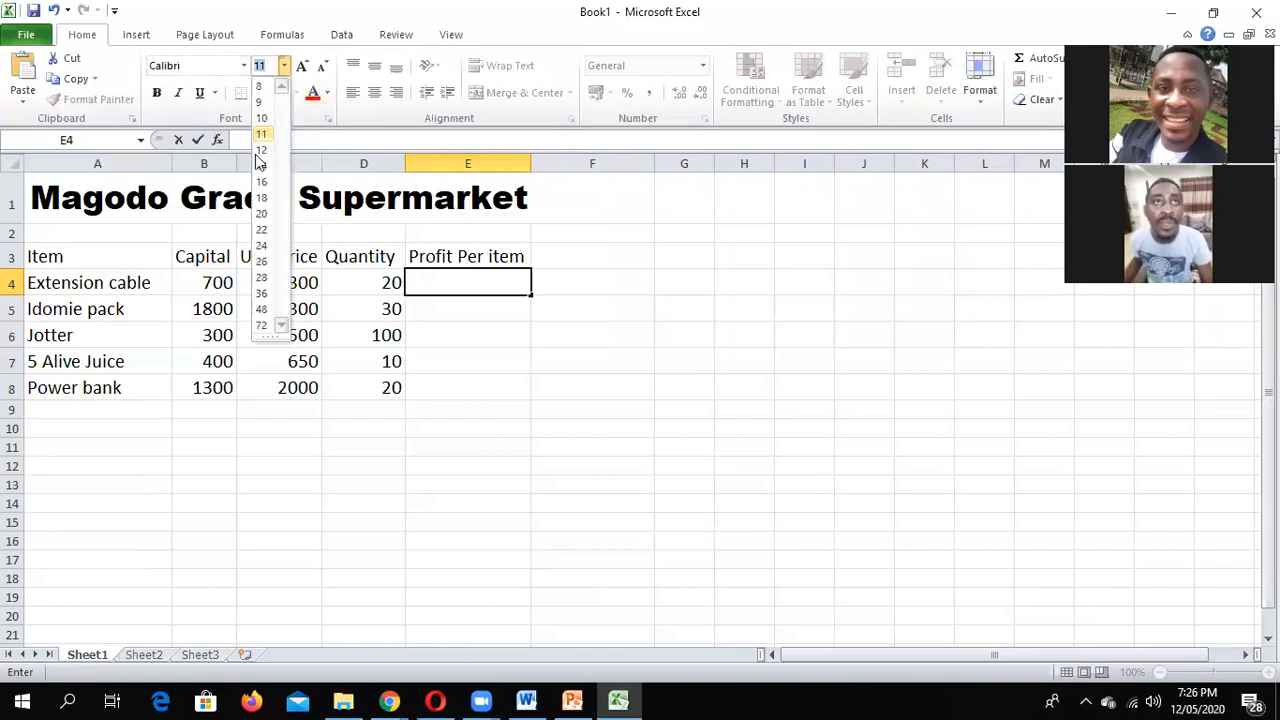
click(262, 182)
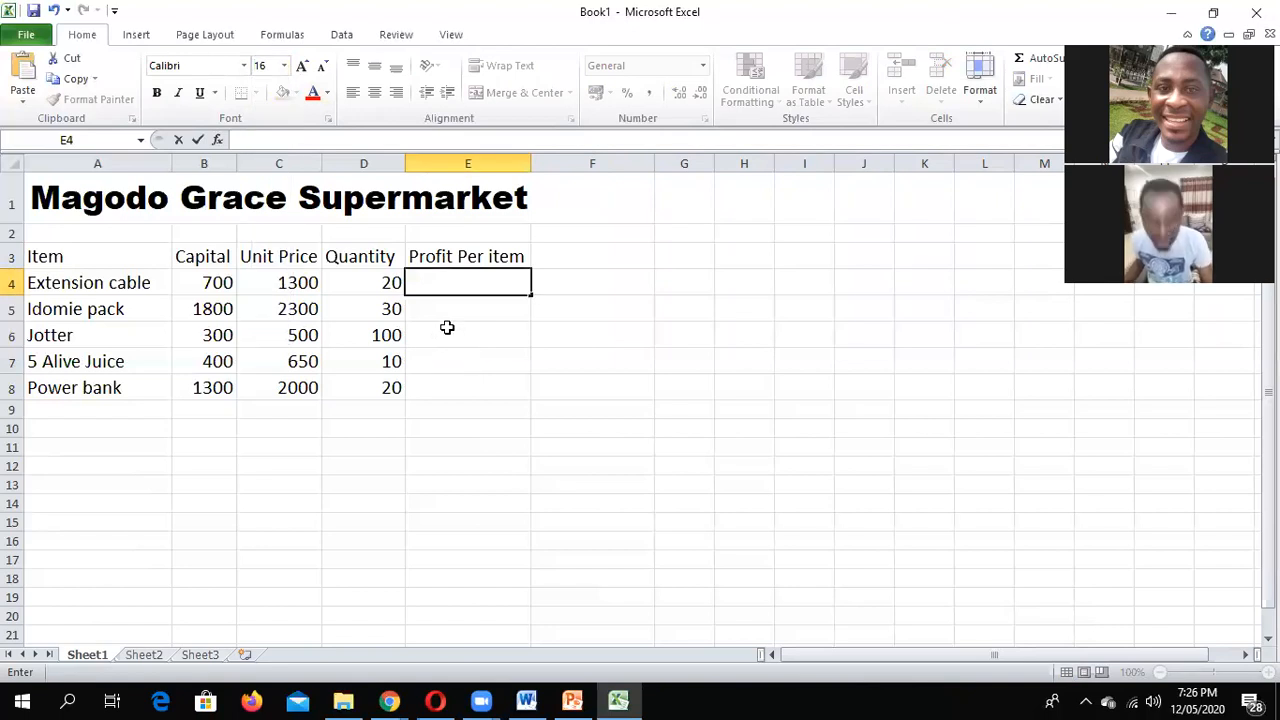
text(=)
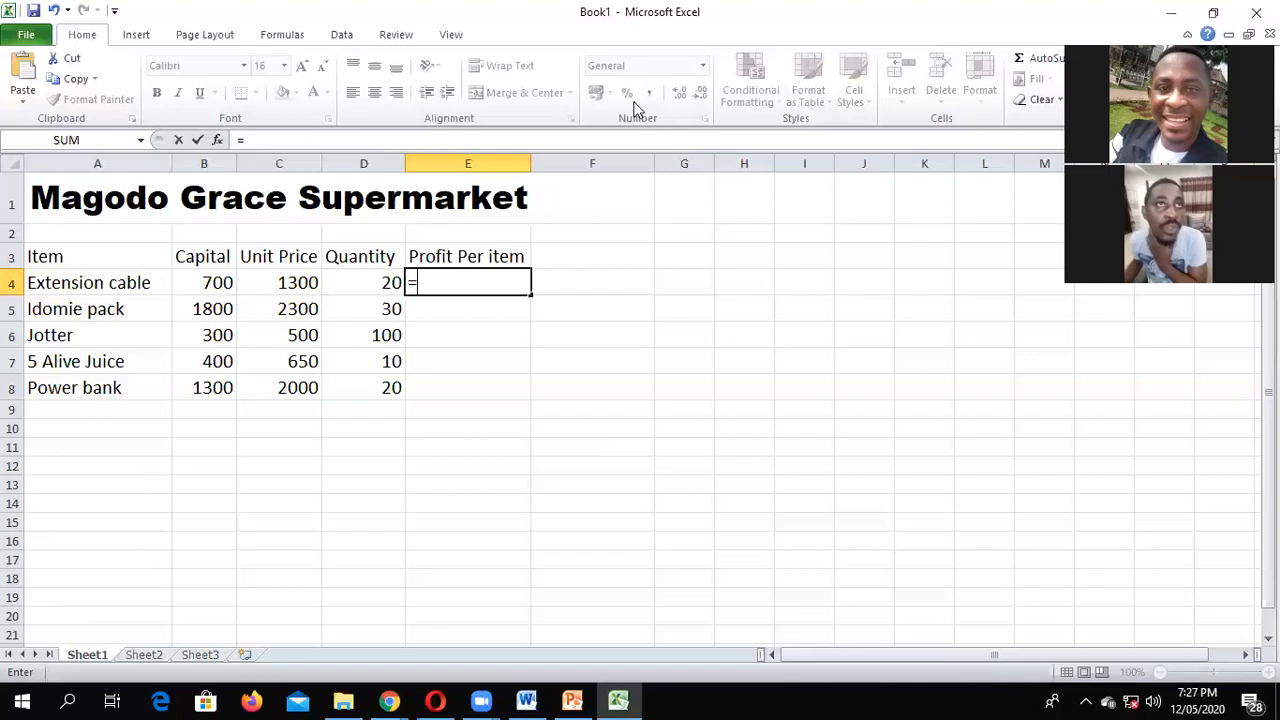
drag(194, 226, 186, 284)
drag(15, 270, 194, 286)
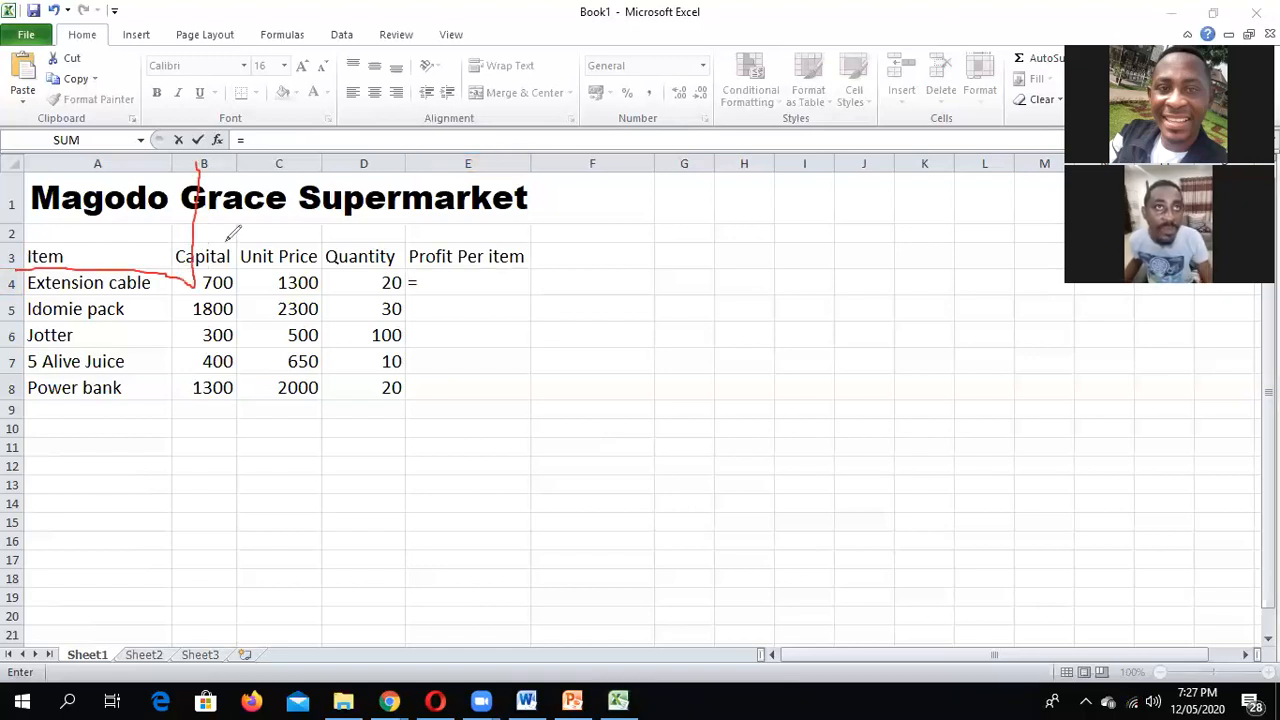
drag(218, 238, 240, 238)
drag(296, 156, 288, 285)
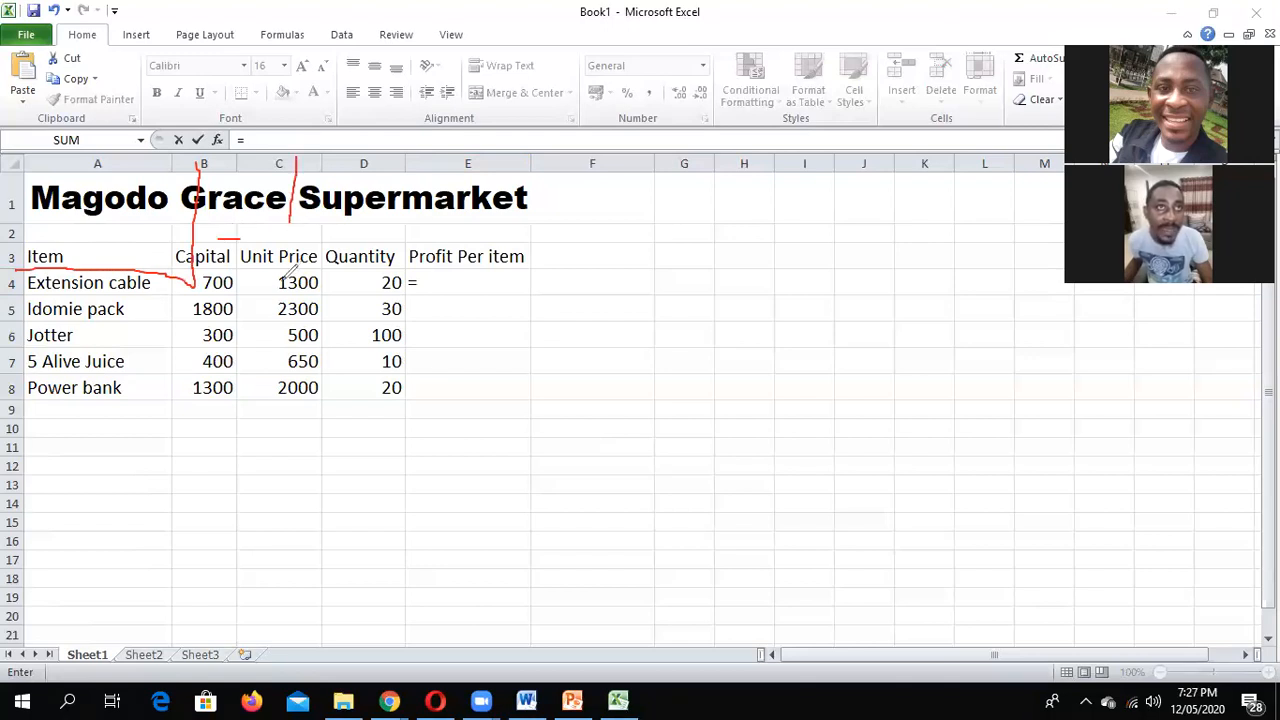
drag(215, 268, 286, 264)
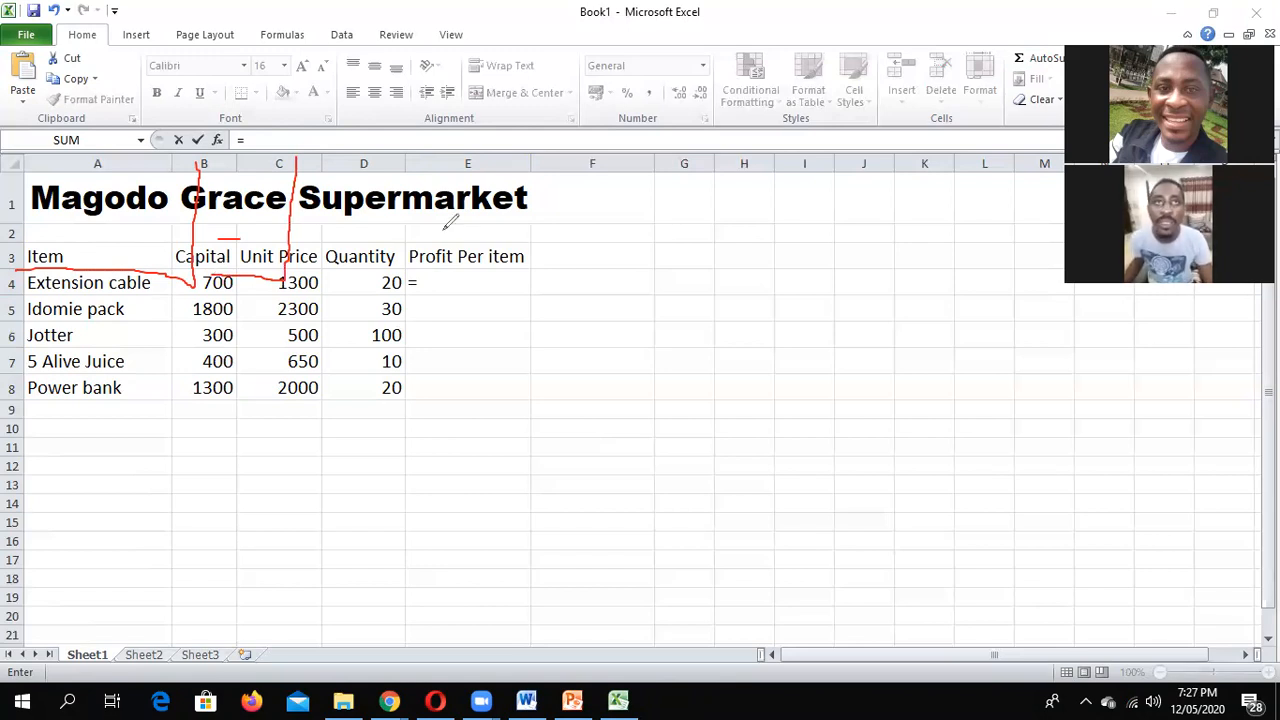
key(Escape)
Step: Try calculating the extension cable's profit per item in cell E4 with the formula =b4-c4
text(b4-)
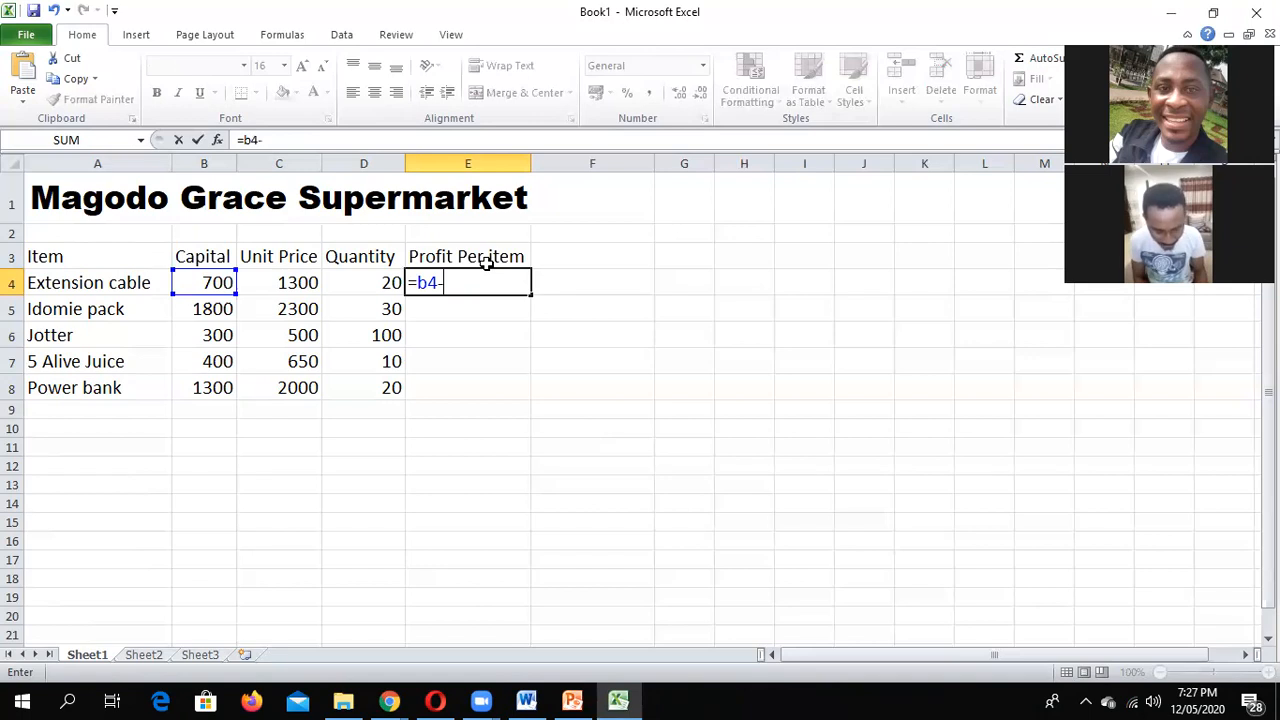
text(c4)
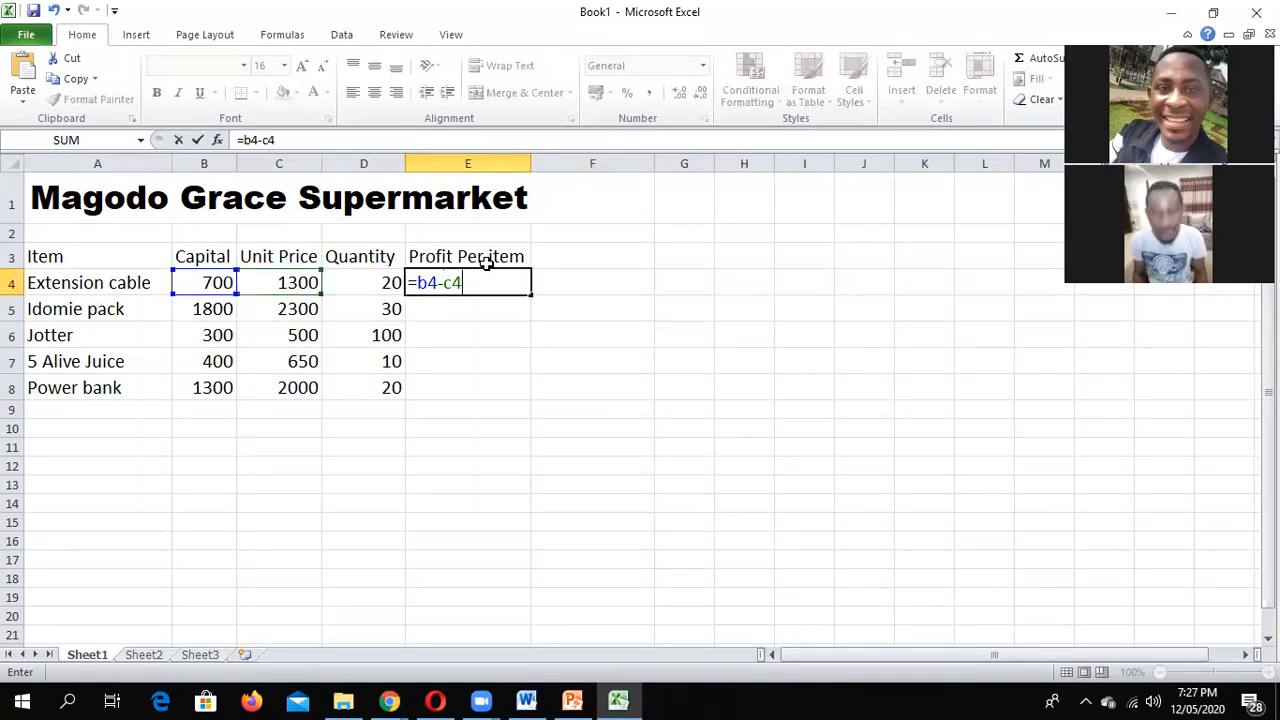
key(Return)
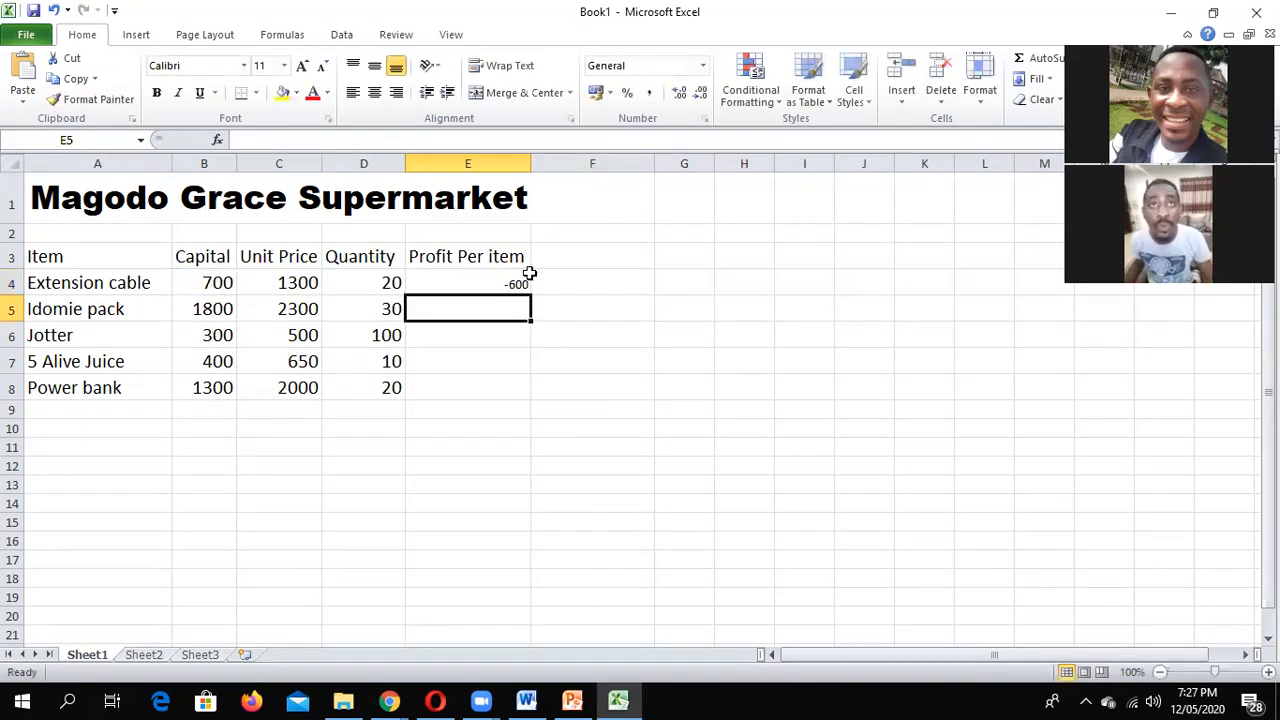
Step: Clear the formula from cell E4 and start a new one in the same cell
click(508, 286)
key(Delete)
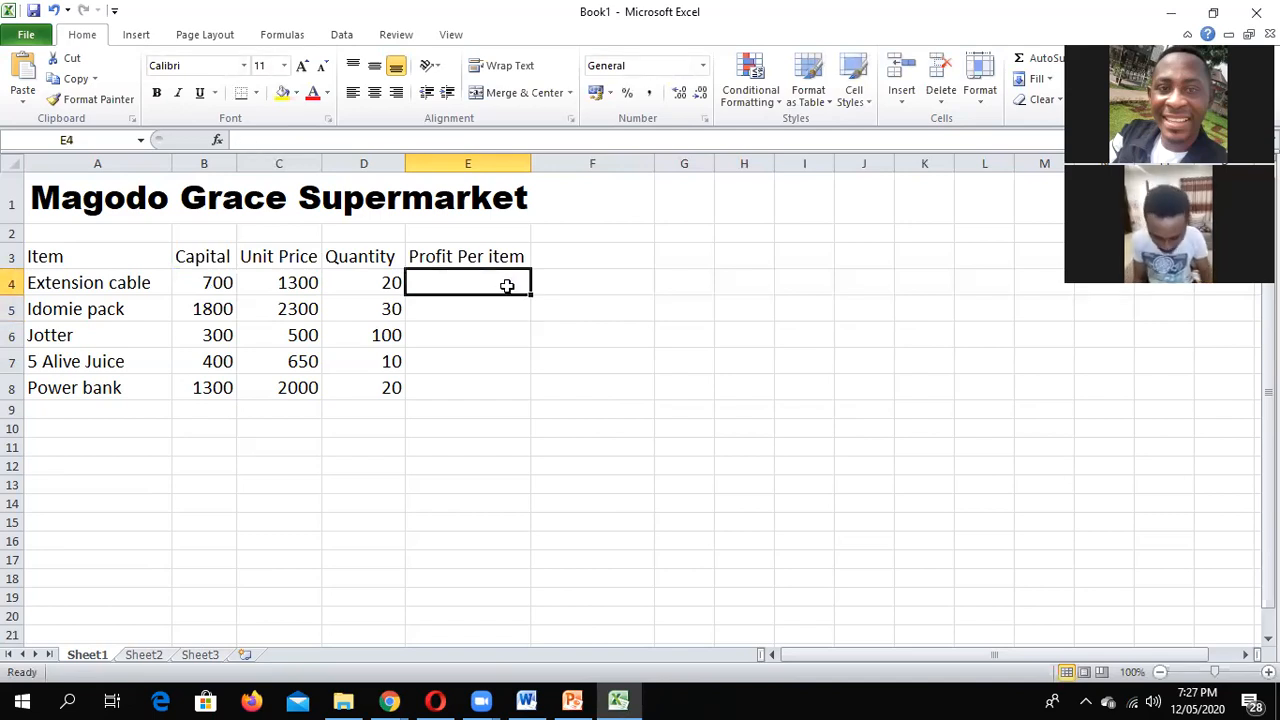
text(=)
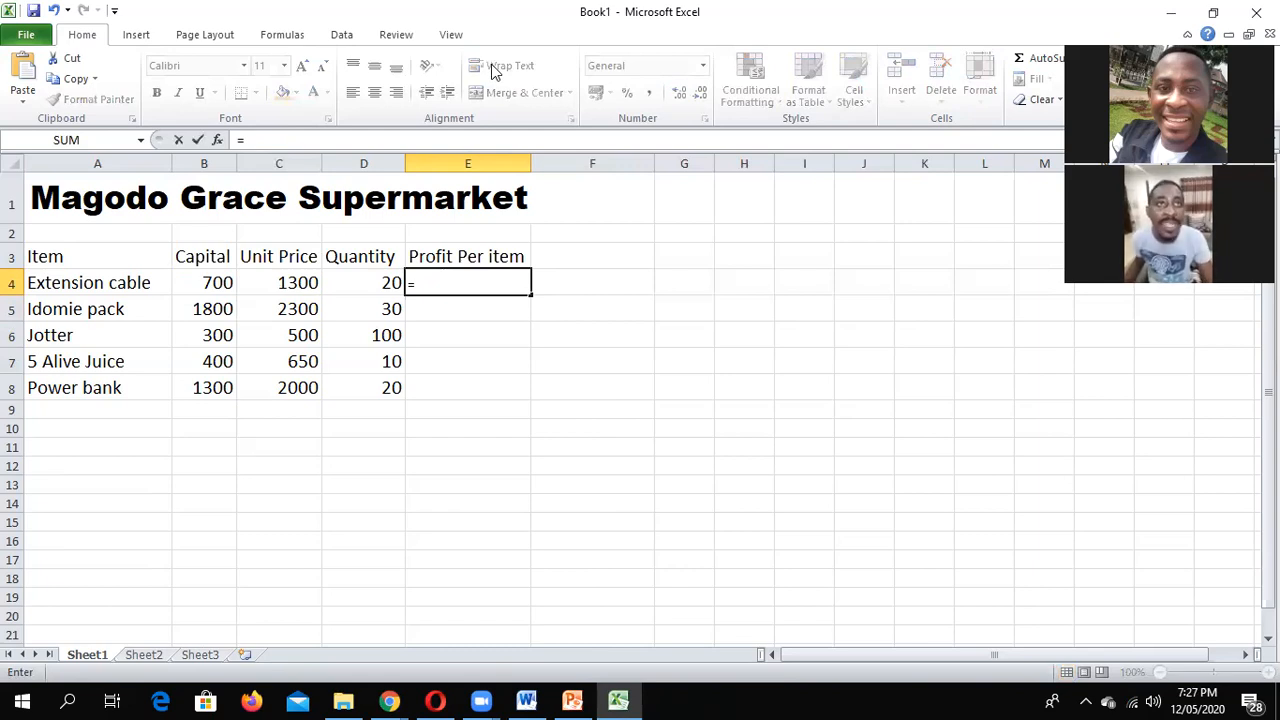
mouse_move(318, 160)
mouse_down()
mouse_move(300, 285)
mouse_move(46, 282)
mouse_up()
drag(205, 160, 198, 220)
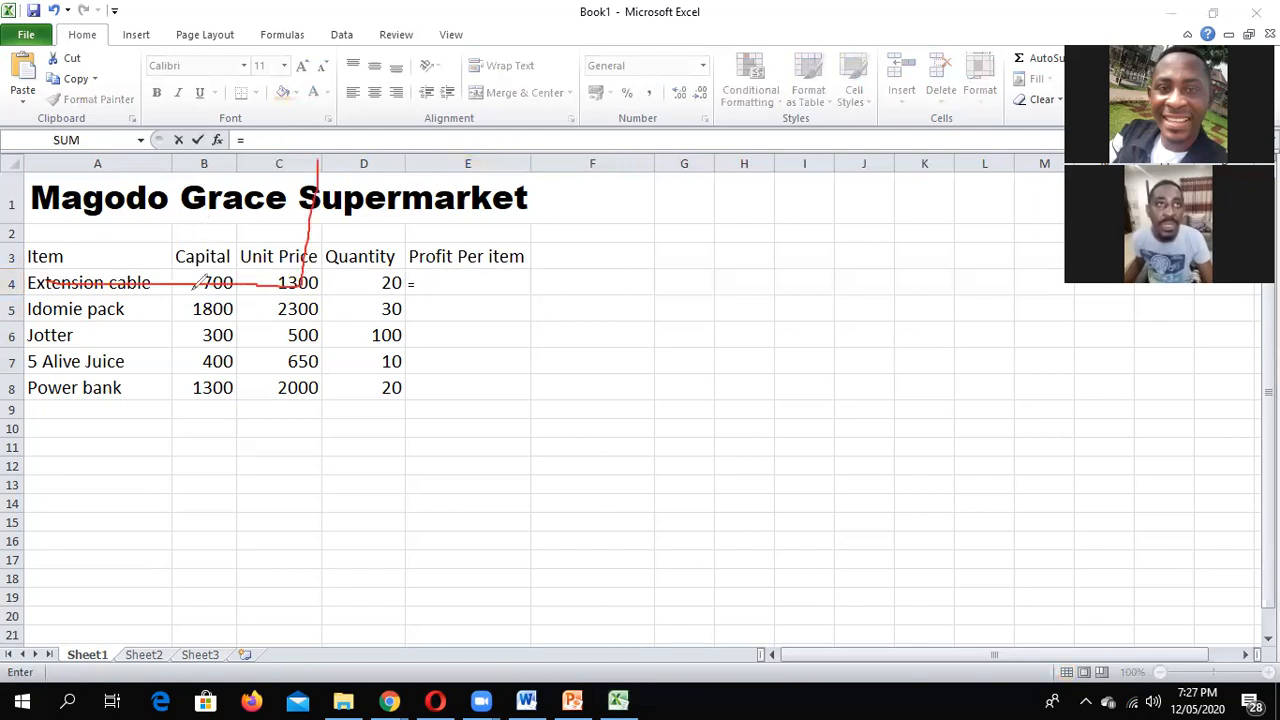
drag(193, 289, 30, 279)
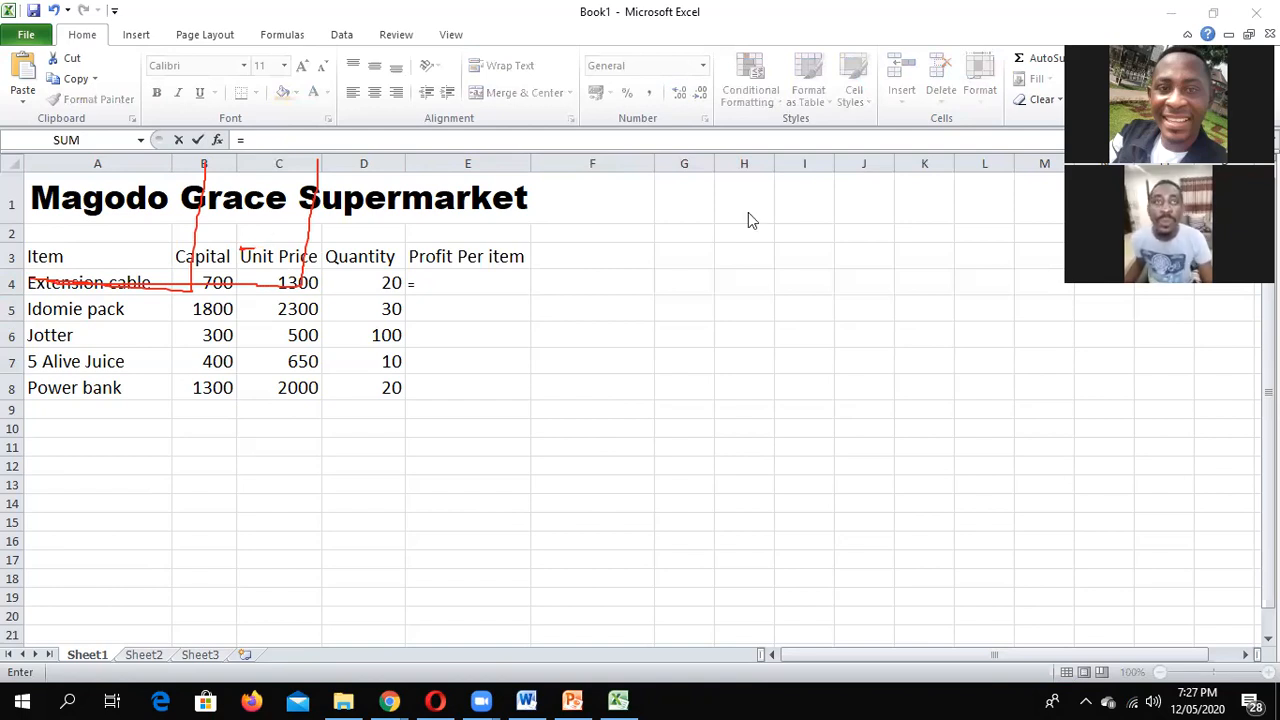
key(Escape)
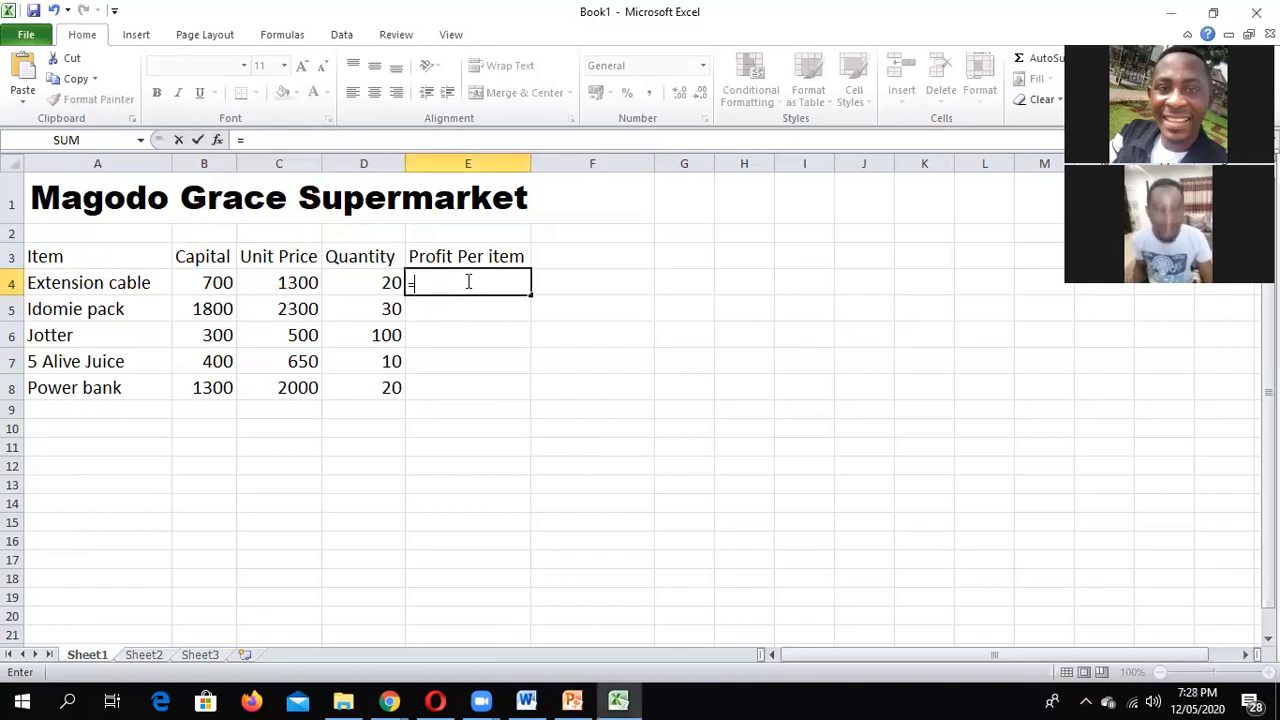
Step: Complete the formula in cell E4 as =c4-b4 to subtract the extension cable's capital from its unit price
text(3)
key(BackSpace)
text(c4-b4)
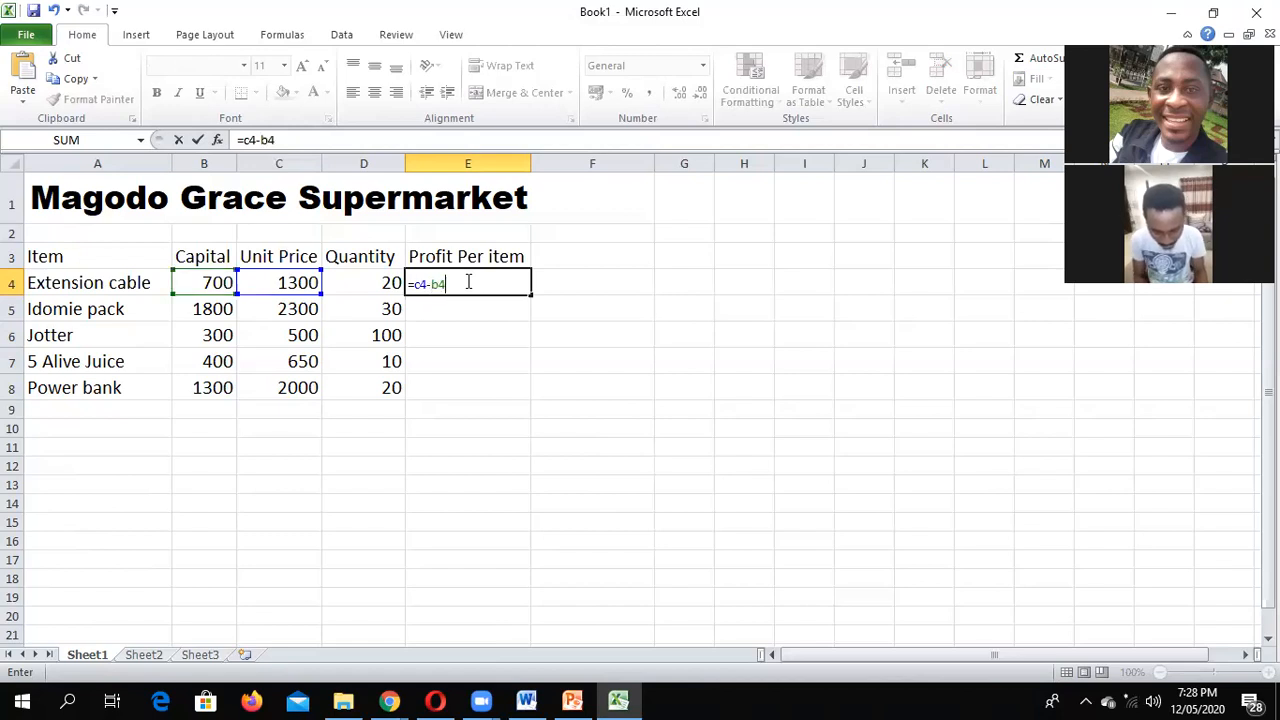
key(Return)
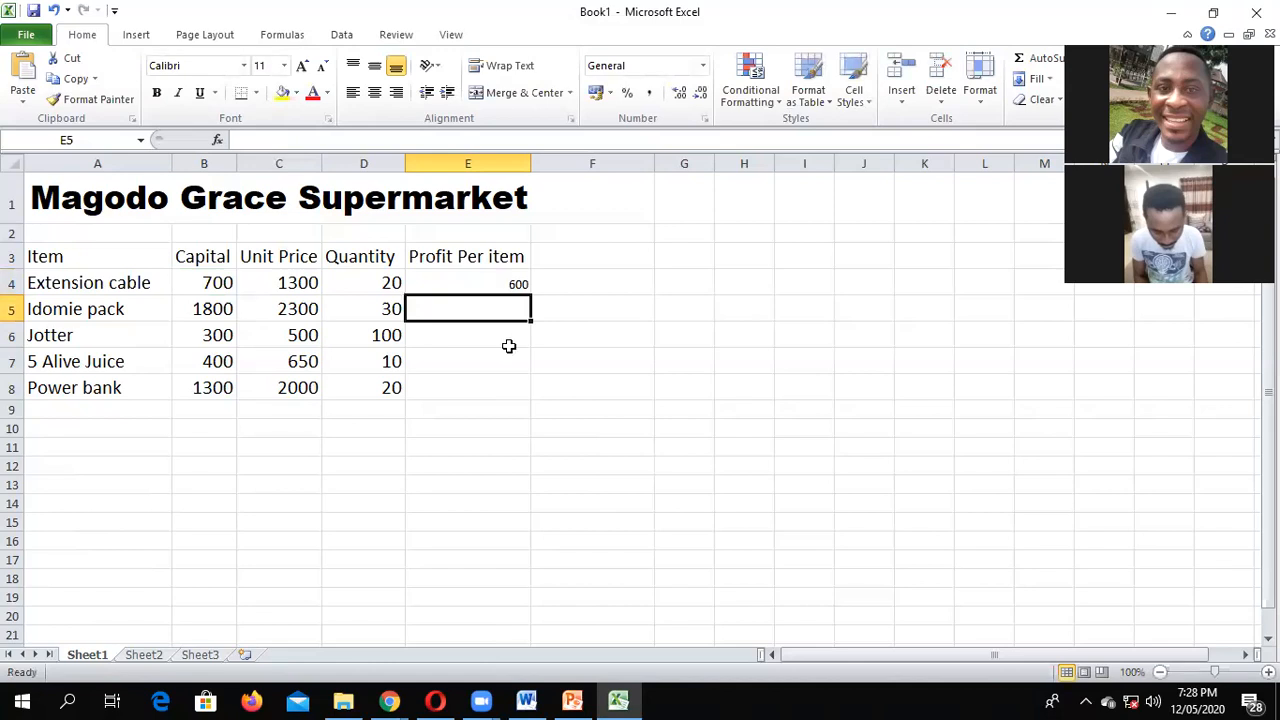
Step: Set the font size of the extension cable's profit value in cell E4 to 16
double_click(511, 285)
click(507, 361)
click(513, 281)
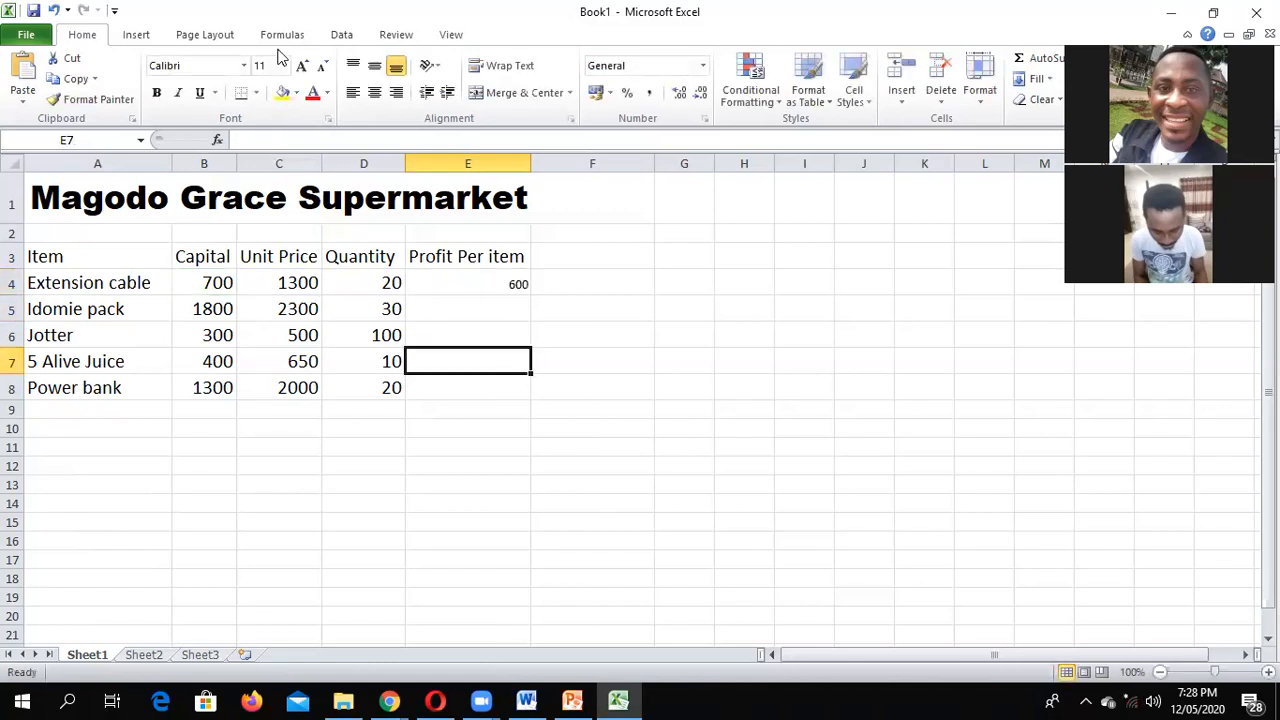
click(284, 66)
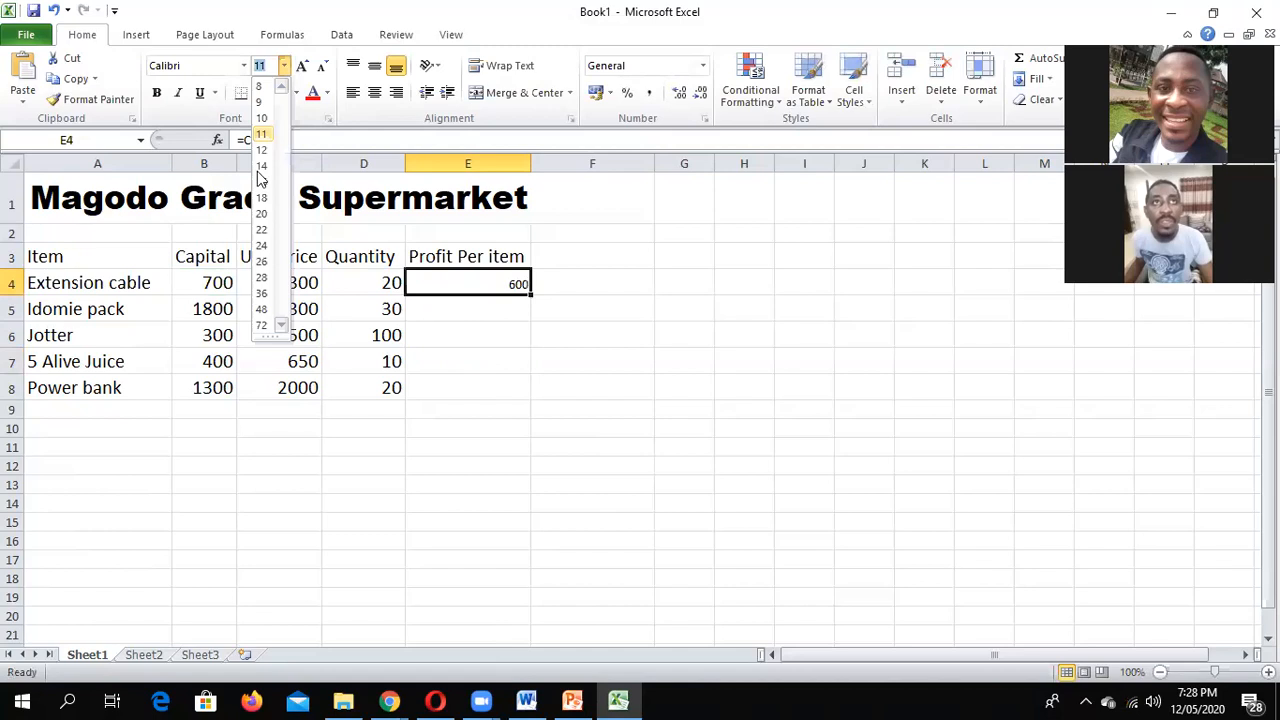
click(469, 337)
click(478, 308)
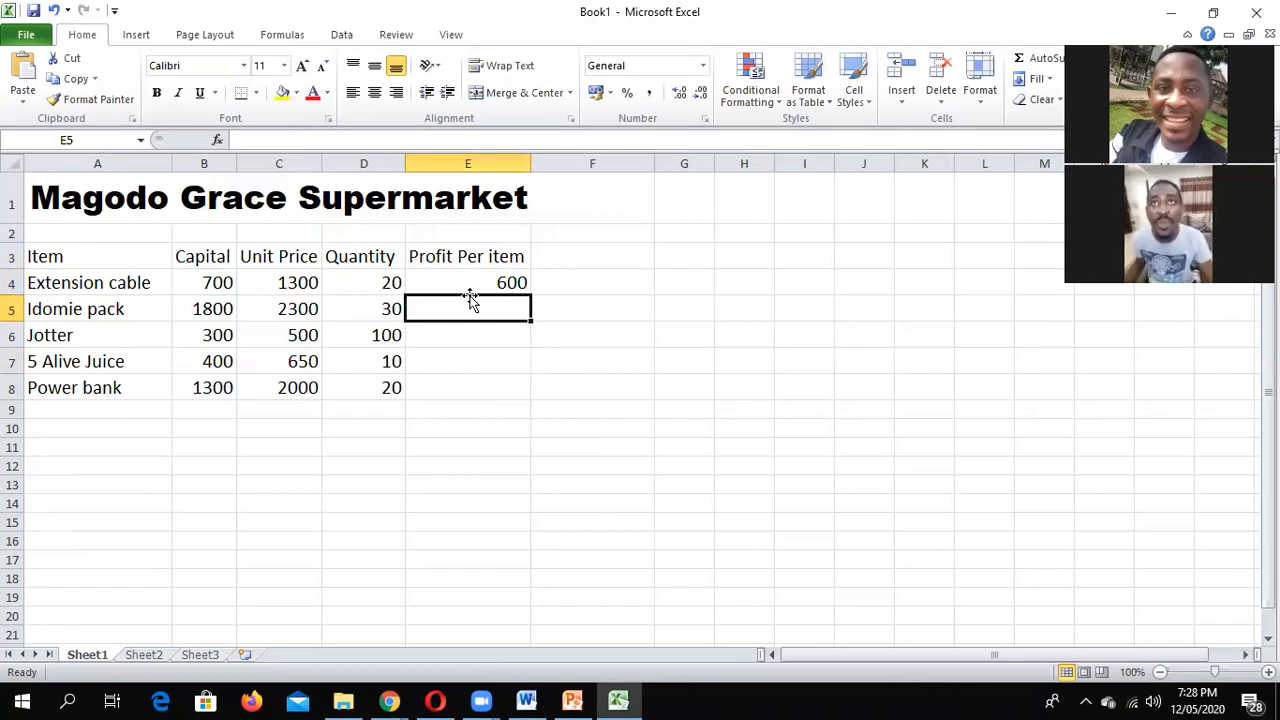
mouse_move(297, 163)
mouse_down()
mouse_move(300, 296)
mouse_move(14, 296)
mouse_up()
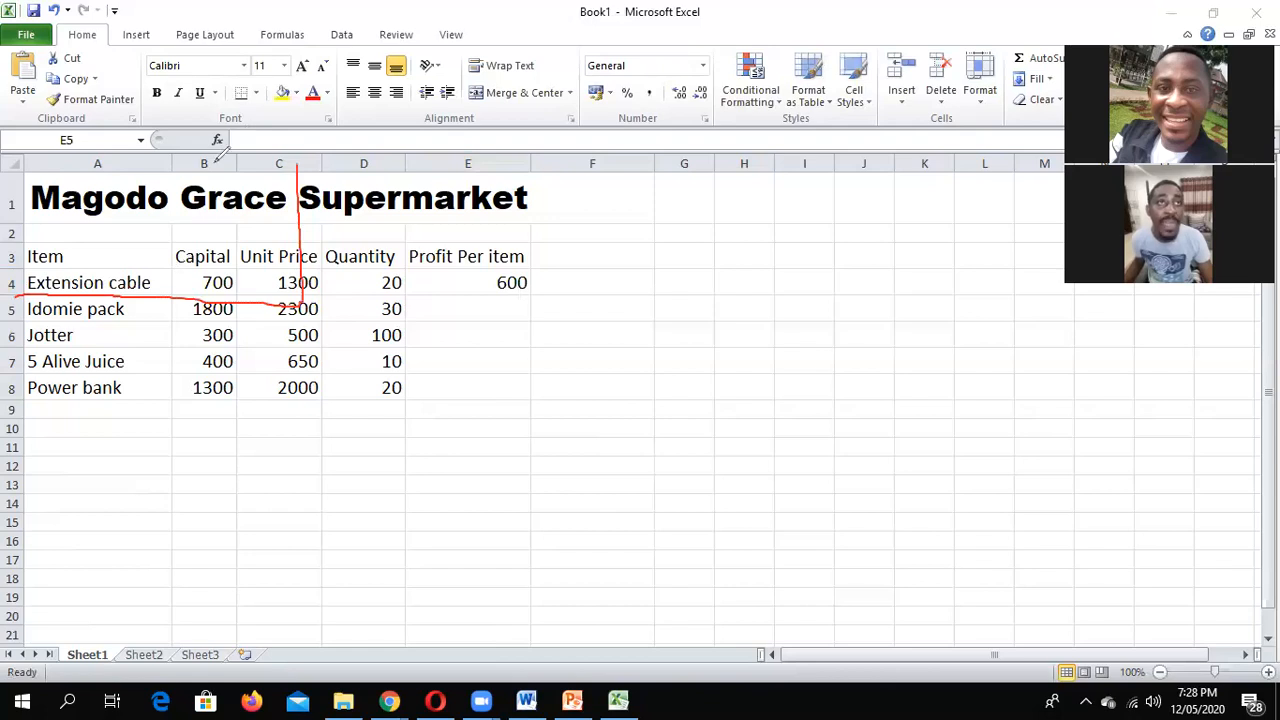
mouse_move(215, 163)
mouse_down()
mouse_move(201, 299)
mouse_move(101, 305)
mouse_up()
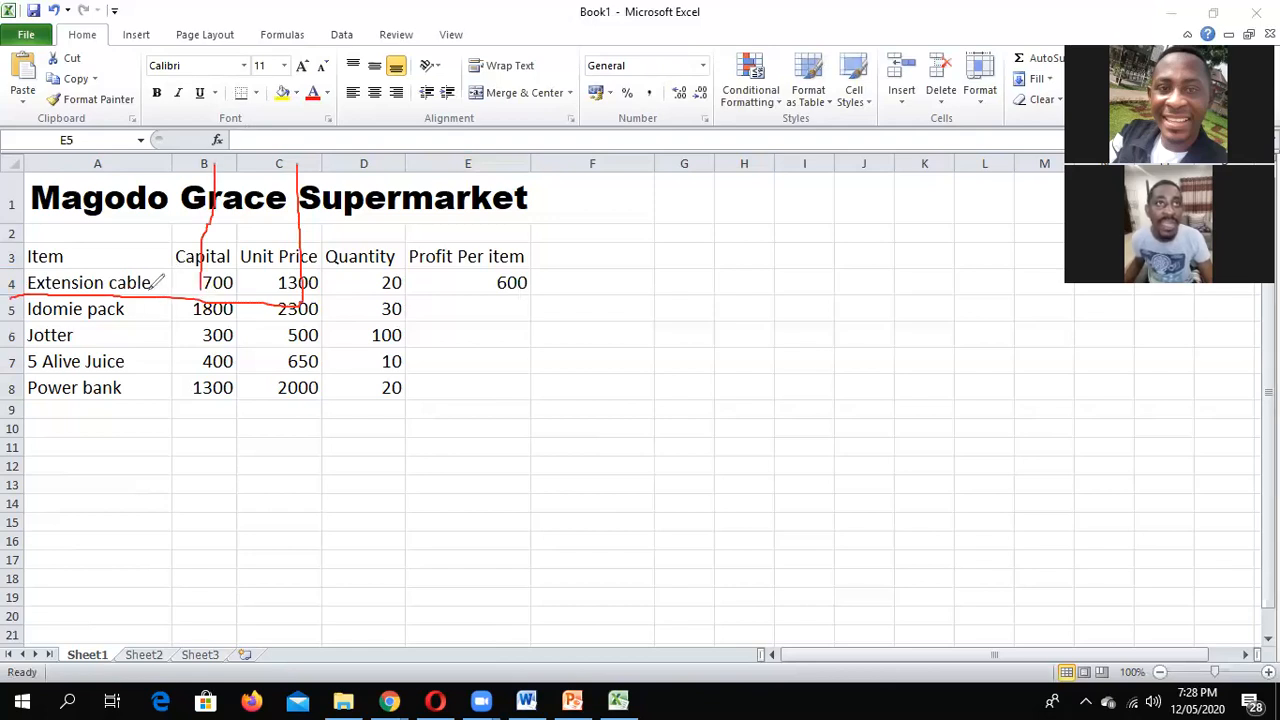
drag(225, 241, 290, 242)
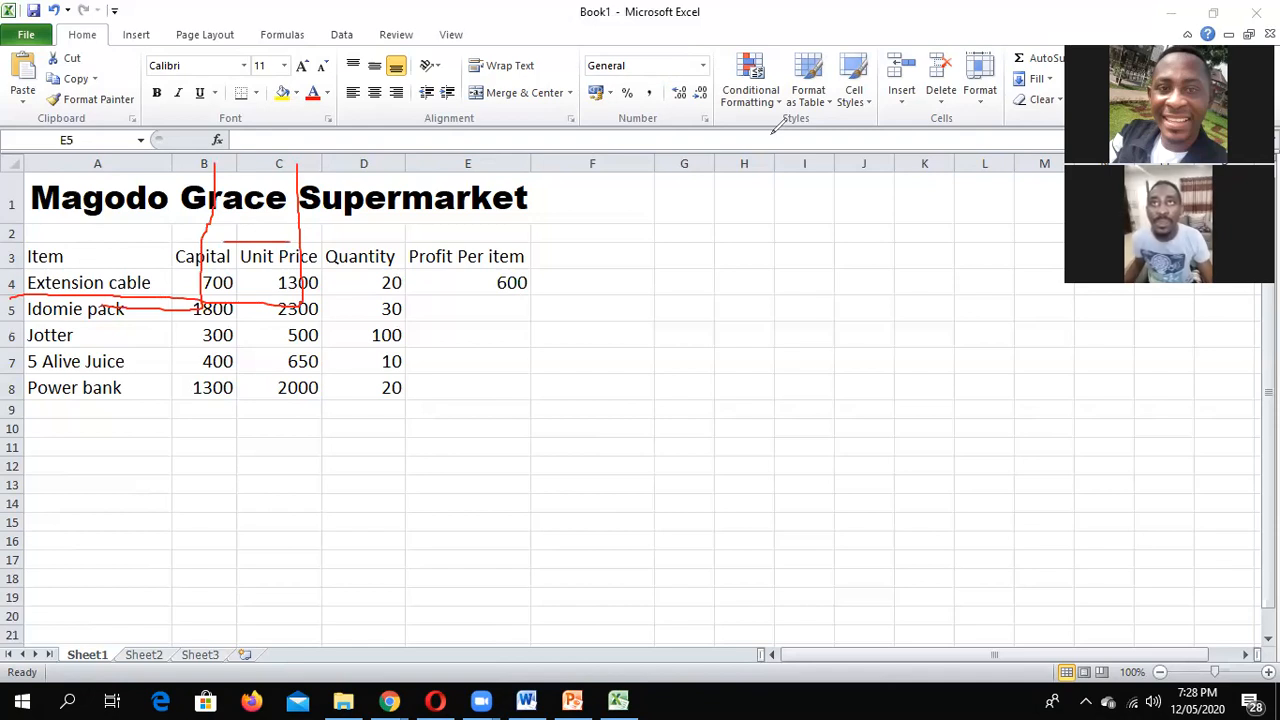
Step: Calculate the Idomie pack's profit per item in cell E5 with the formula =c5-b5
click(510, 306)
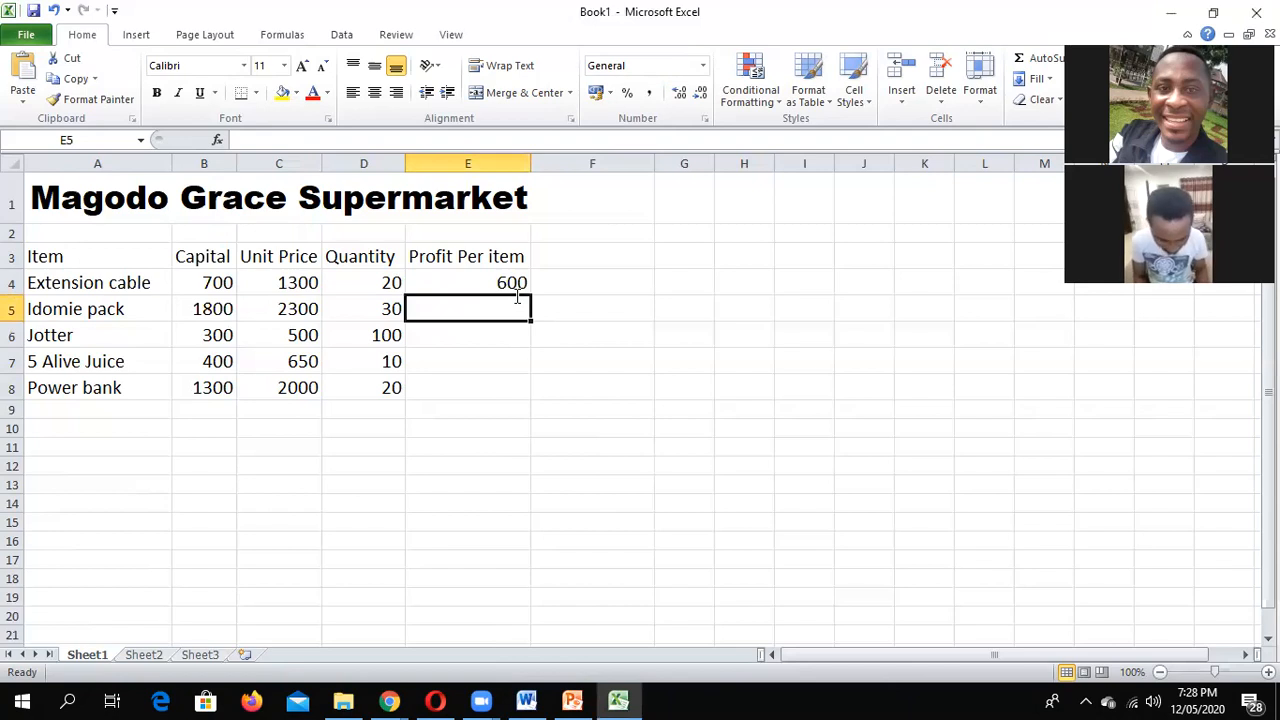
text(=c5)
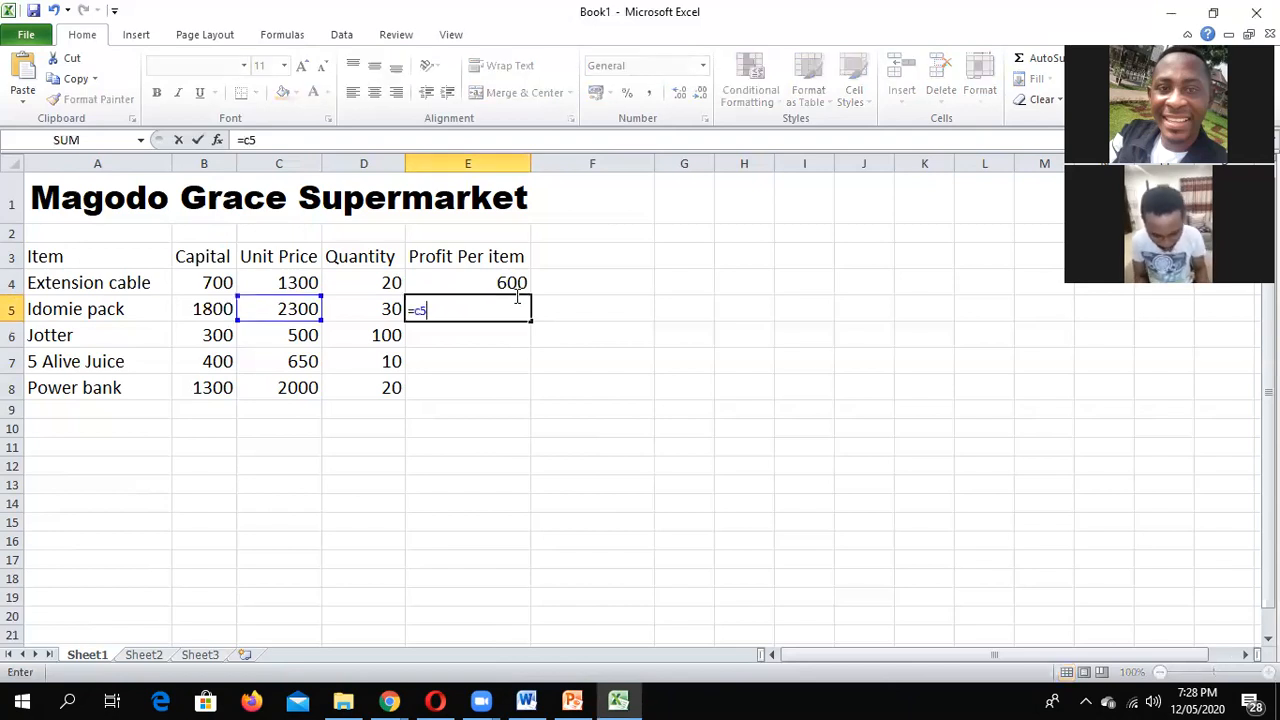
text(-b5)
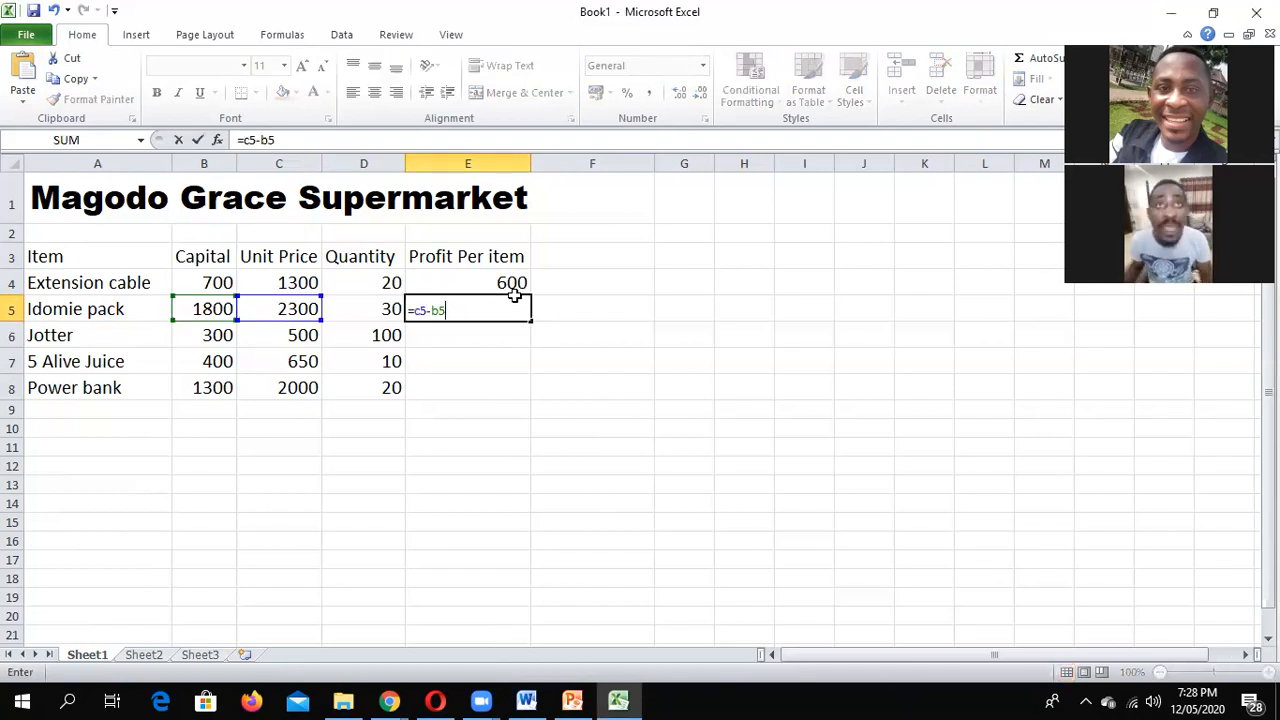
key(Return)
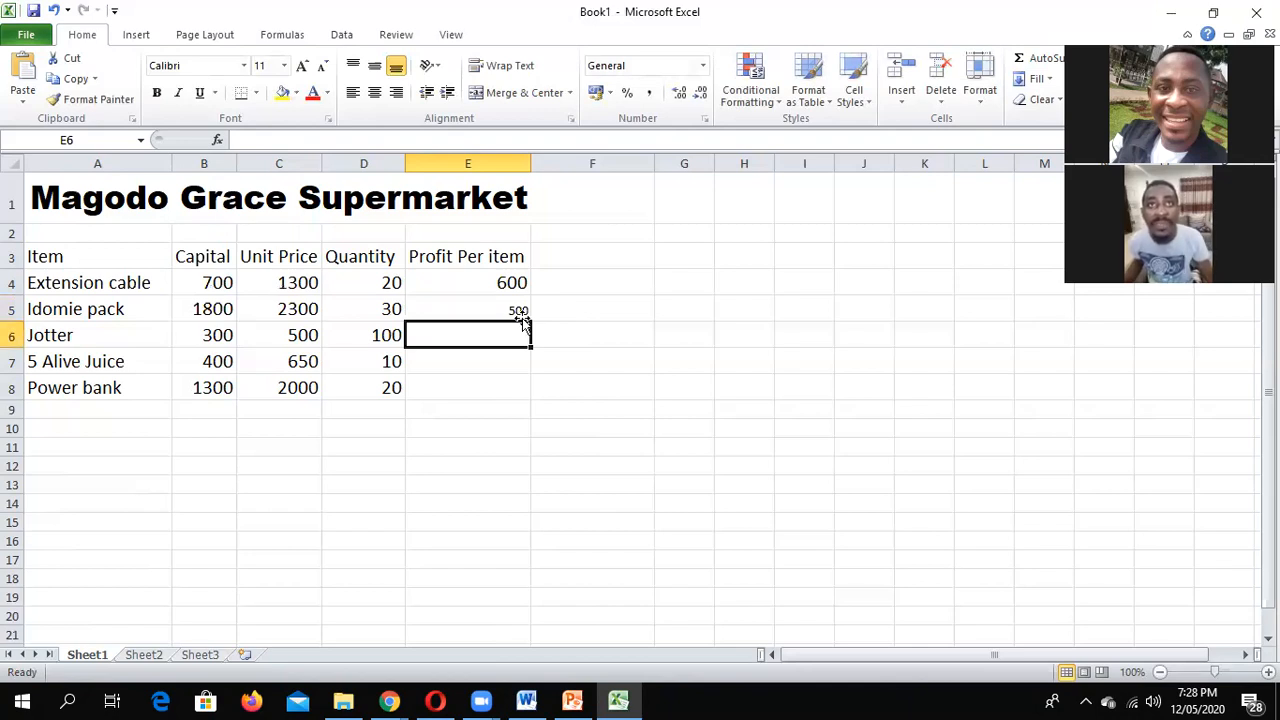
Step: Set the font size of the Idomie pack's profit value in cell E5 to 16
double_click(522, 320)
double_click(522, 312)
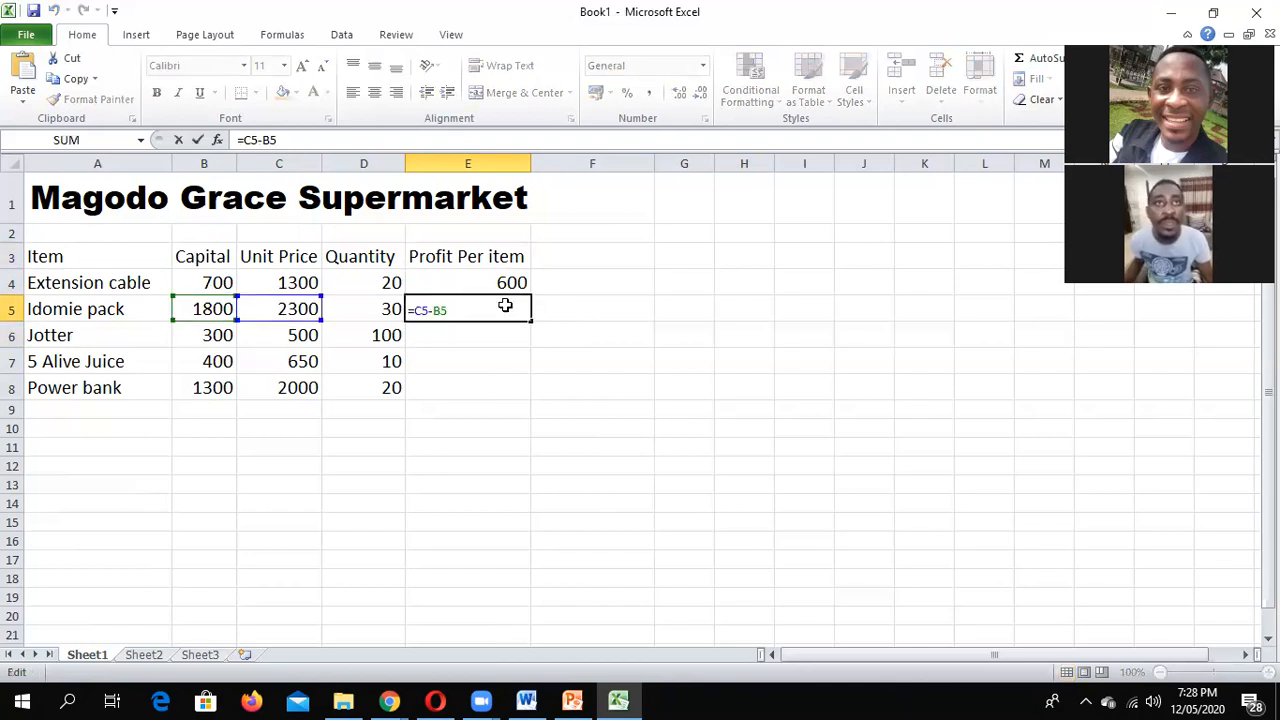
key(Escape)
click(284, 65)
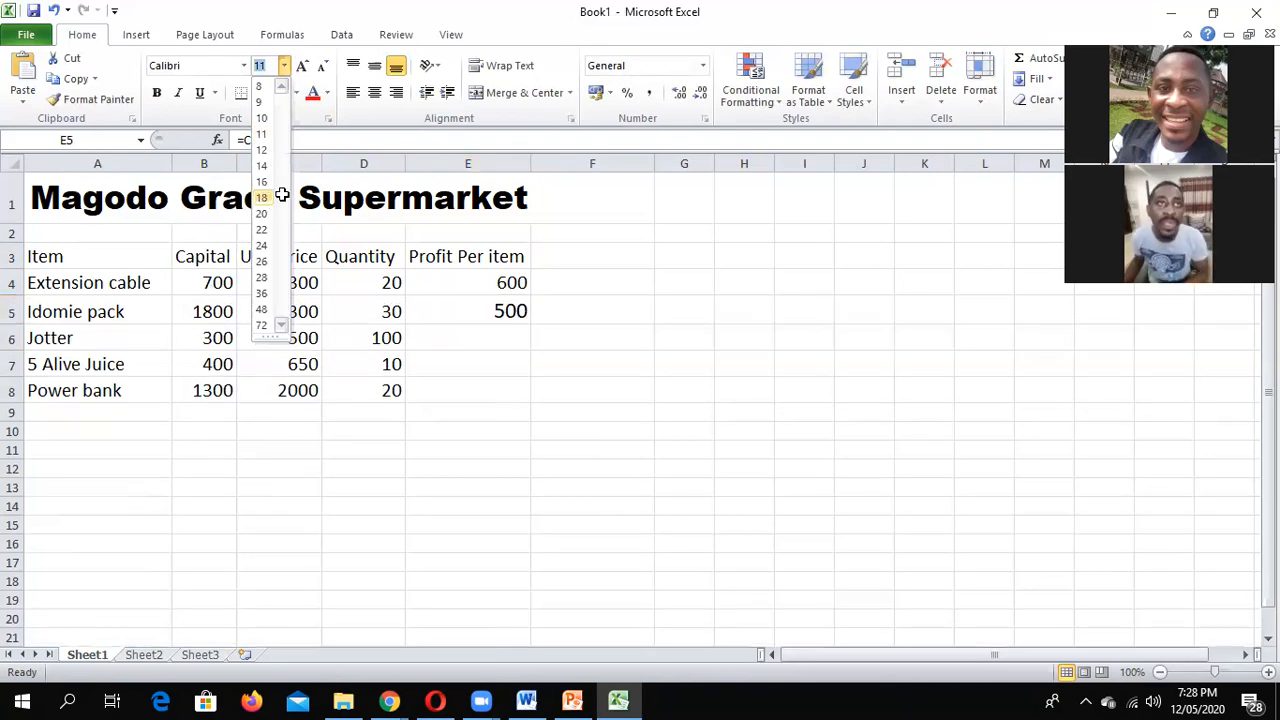
click(263, 182)
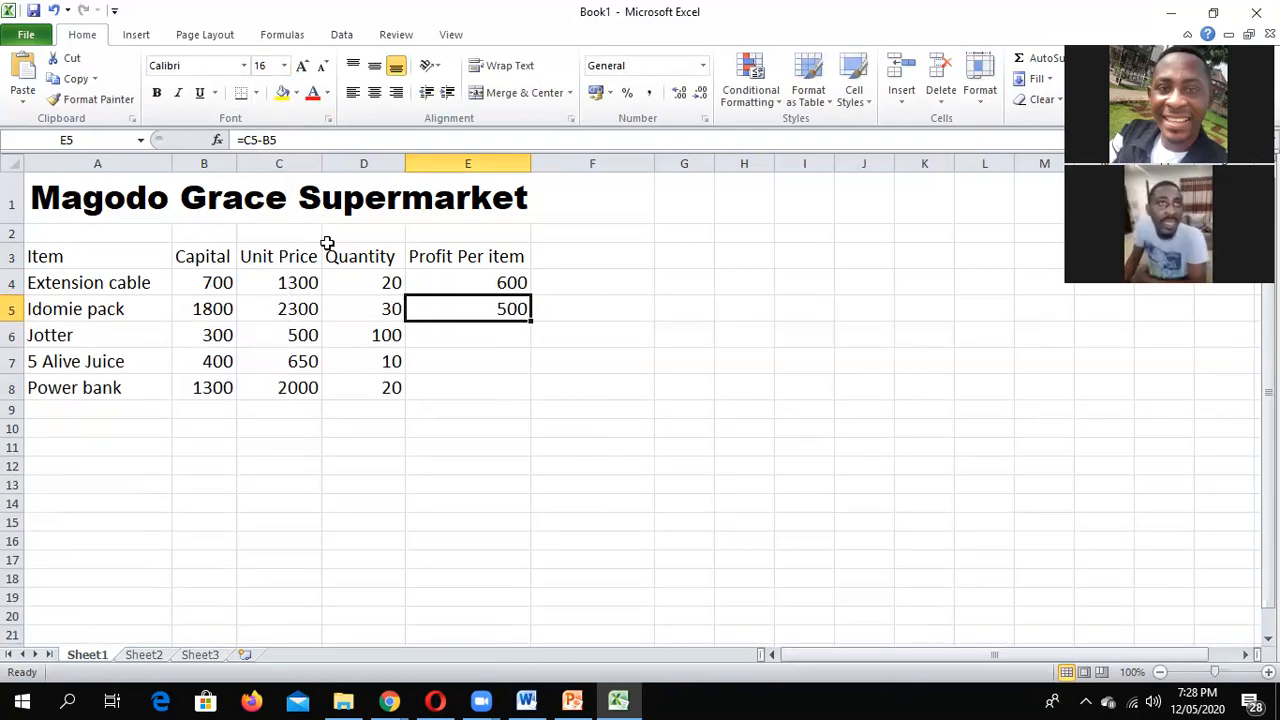
Step: Calculate the Jotter's profit per item in cell E6 with the formula =c6-b6
click(492, 344)
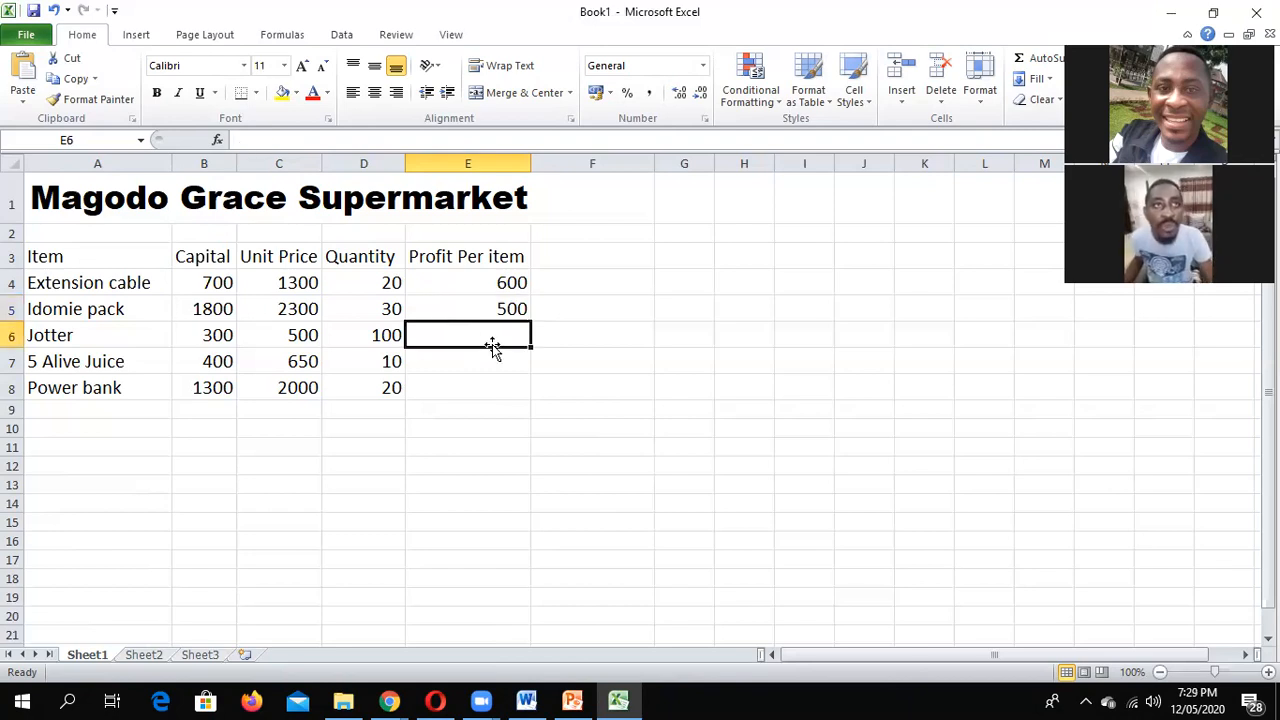
text(=)
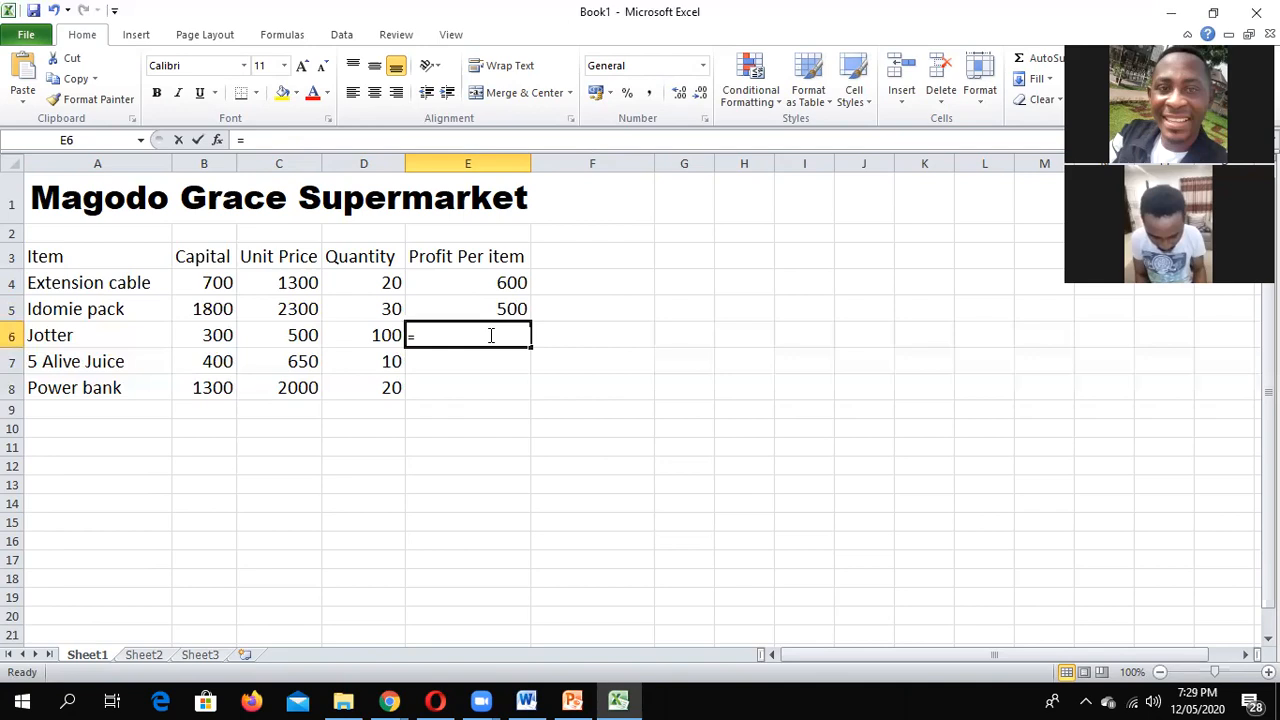
text(c6-)
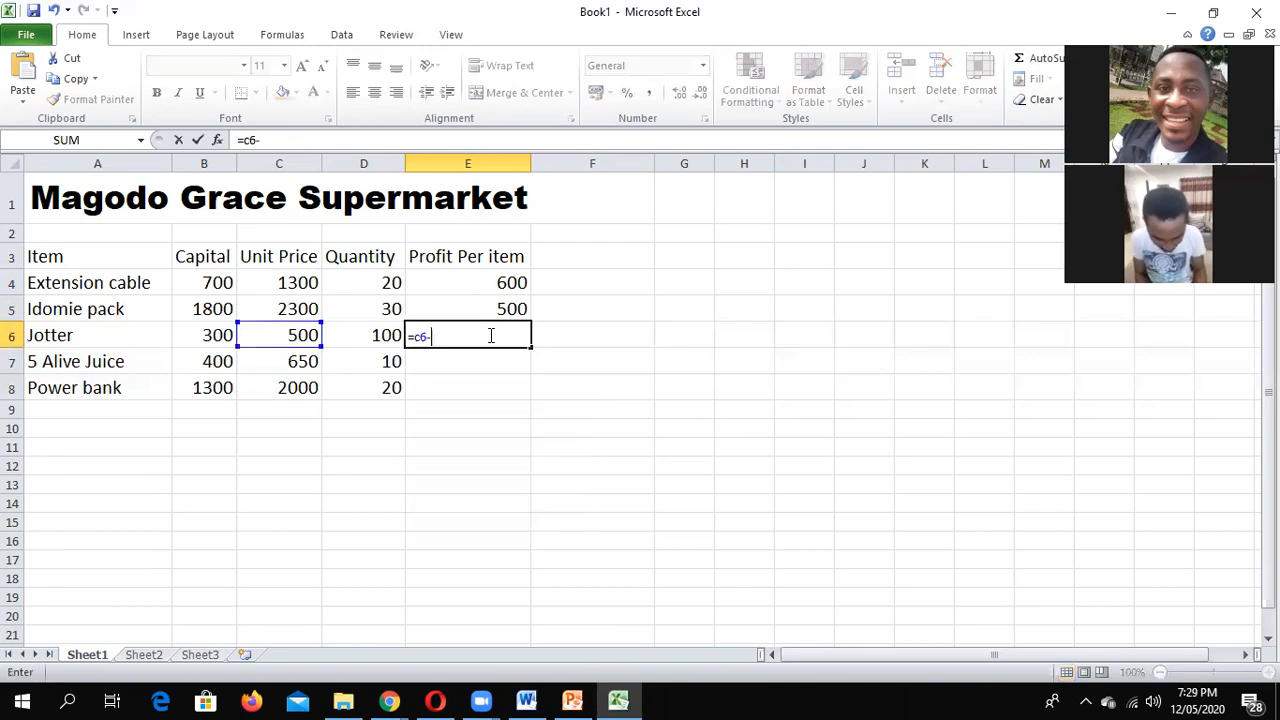
text(b)
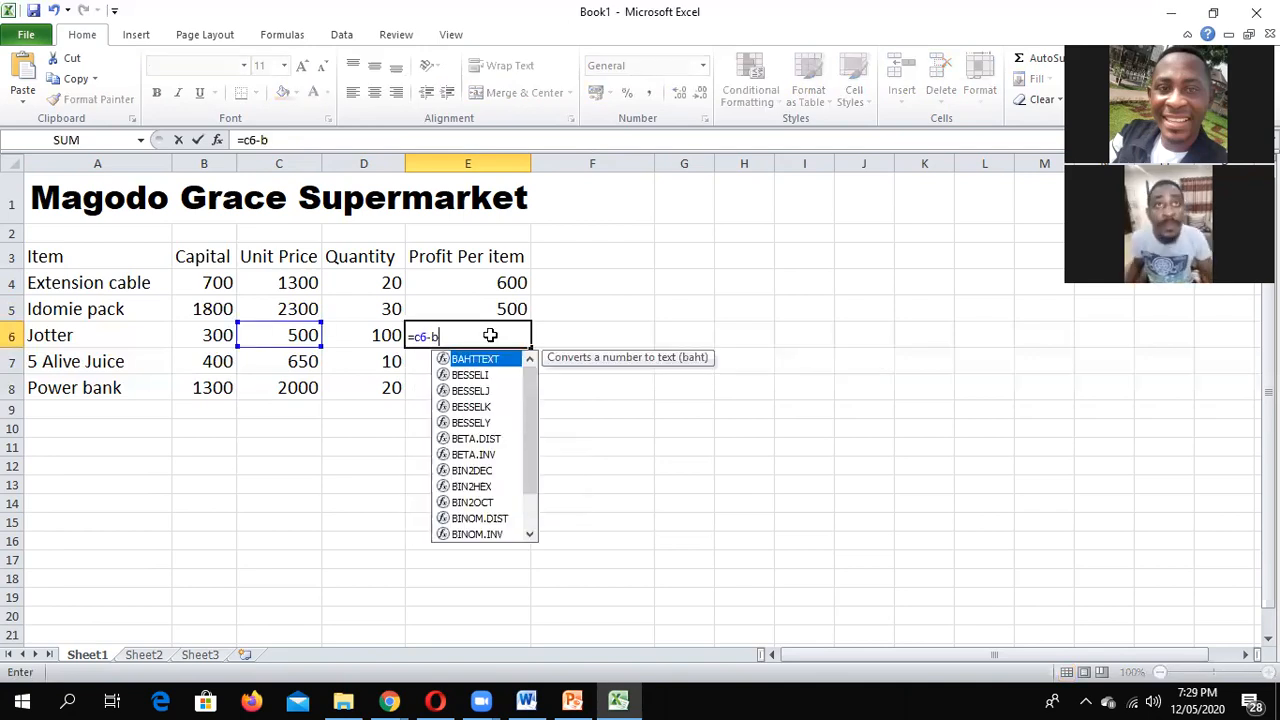
text(6)
key(Return)
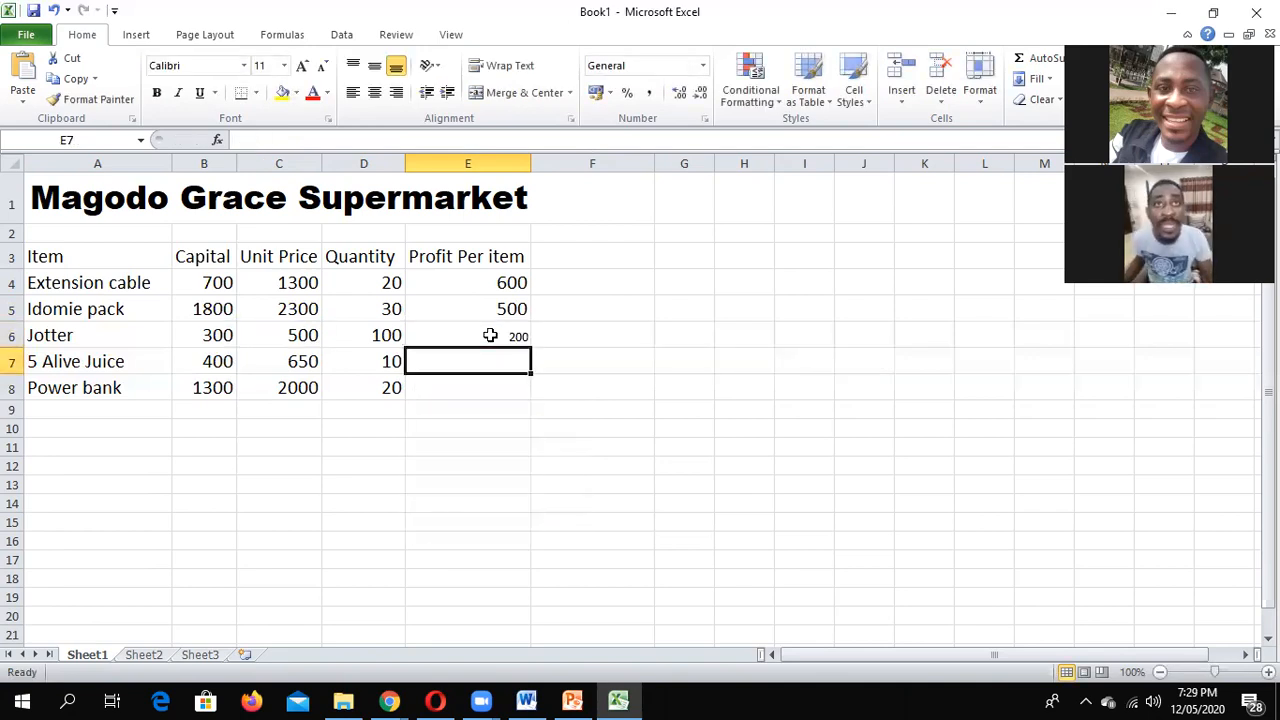
Step: Set the font size of the Jotter's profit value in cell E6 to 16
key(Up)
click(284, 65)
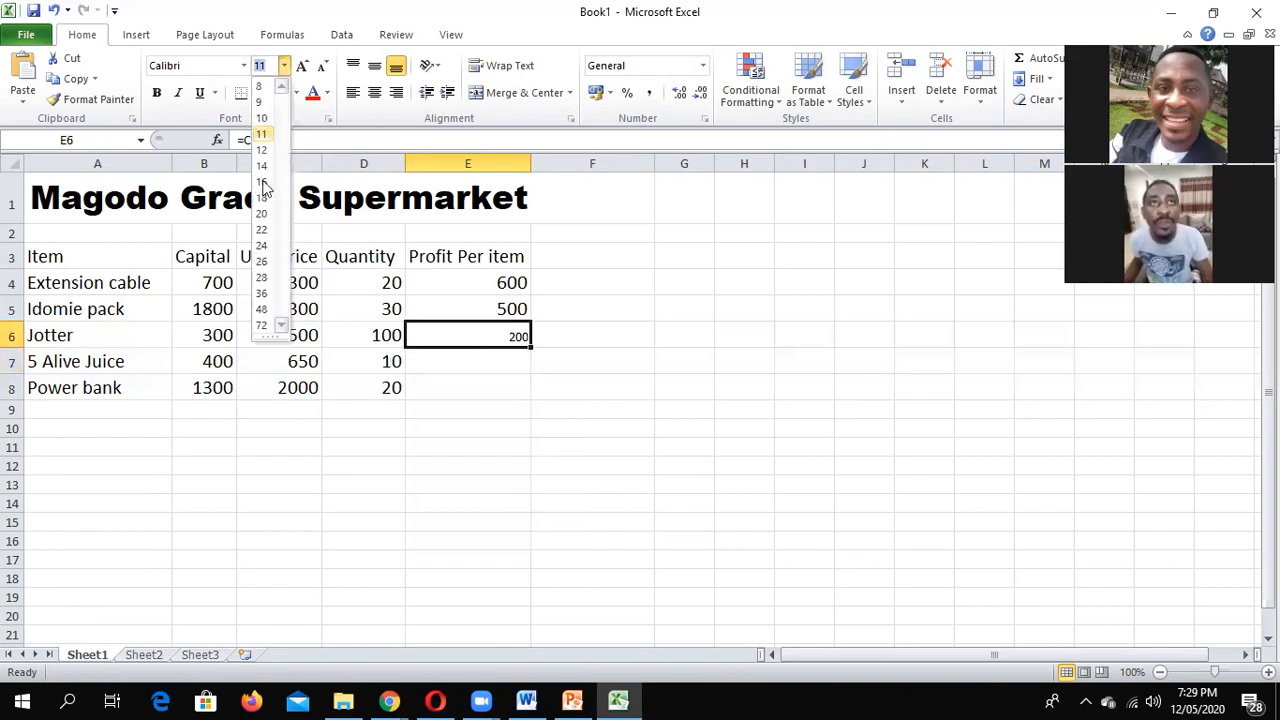
click(263, 183)
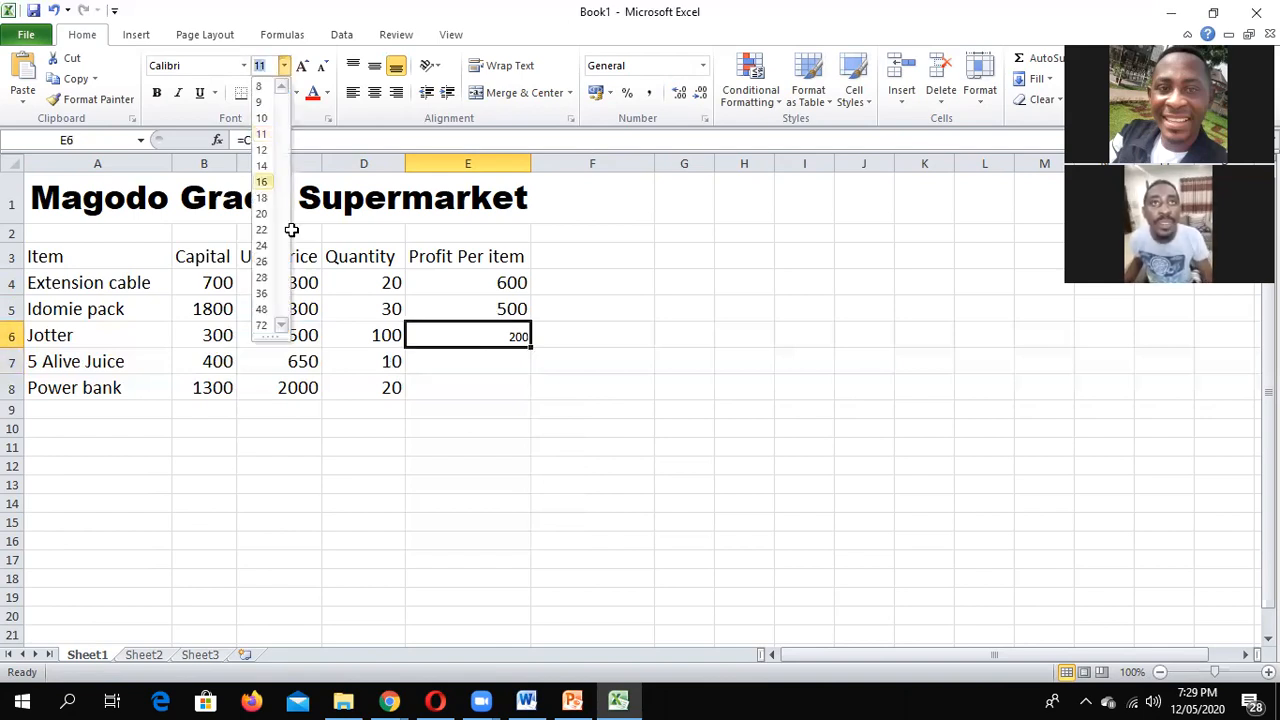
Step: Set cell E7 to font size 16 and calculate the 5 Alive Juice profit there with the formula =c7-b7
click(447, 367)
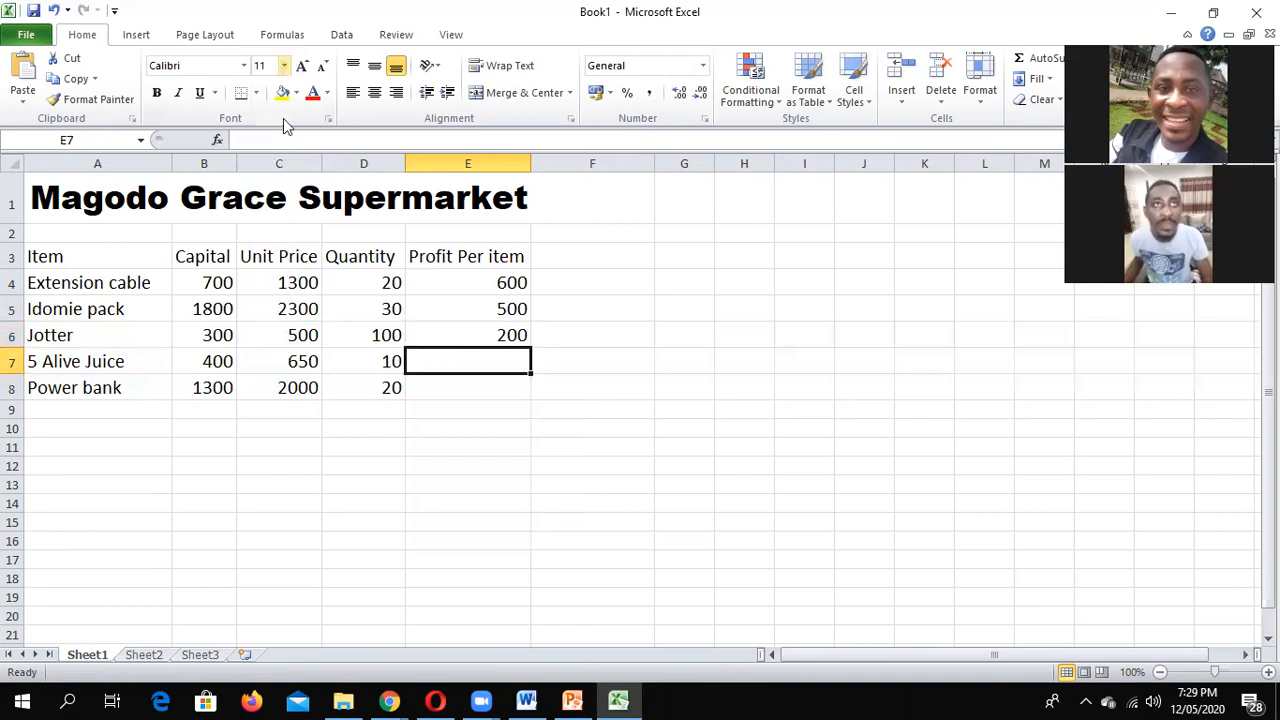
click(284, 65)
click(263, 183)
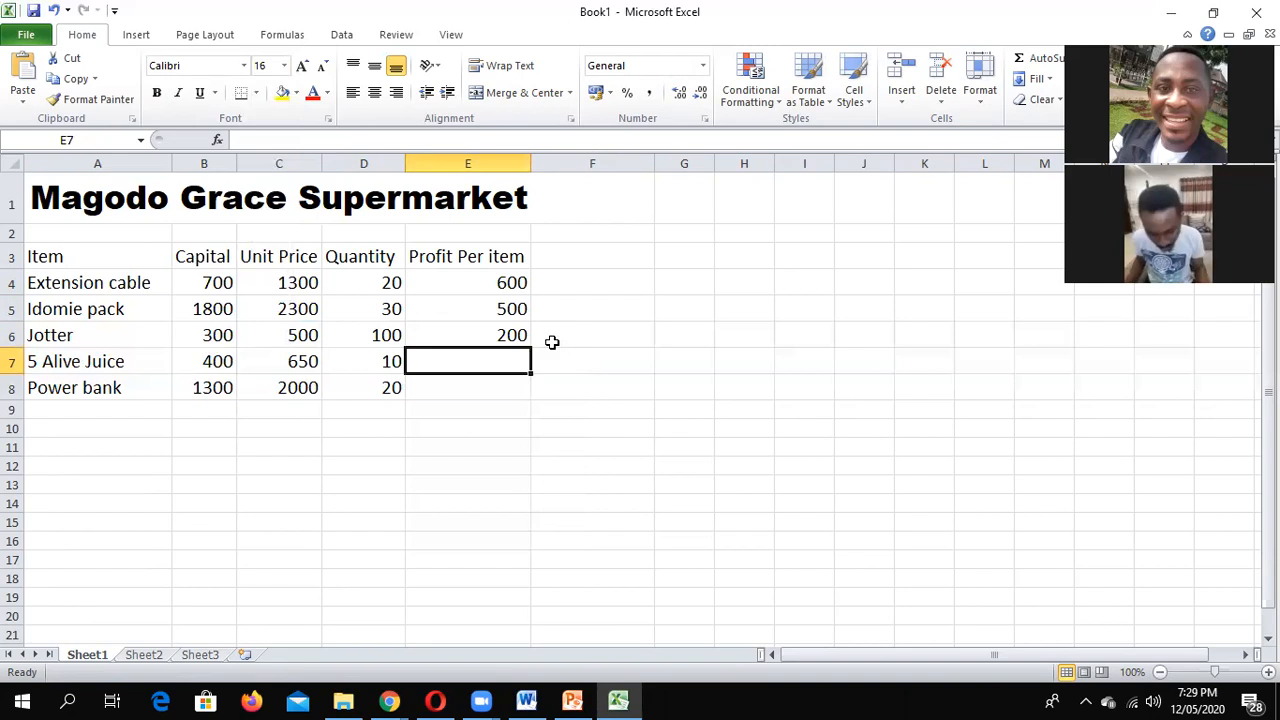
text(=c7)
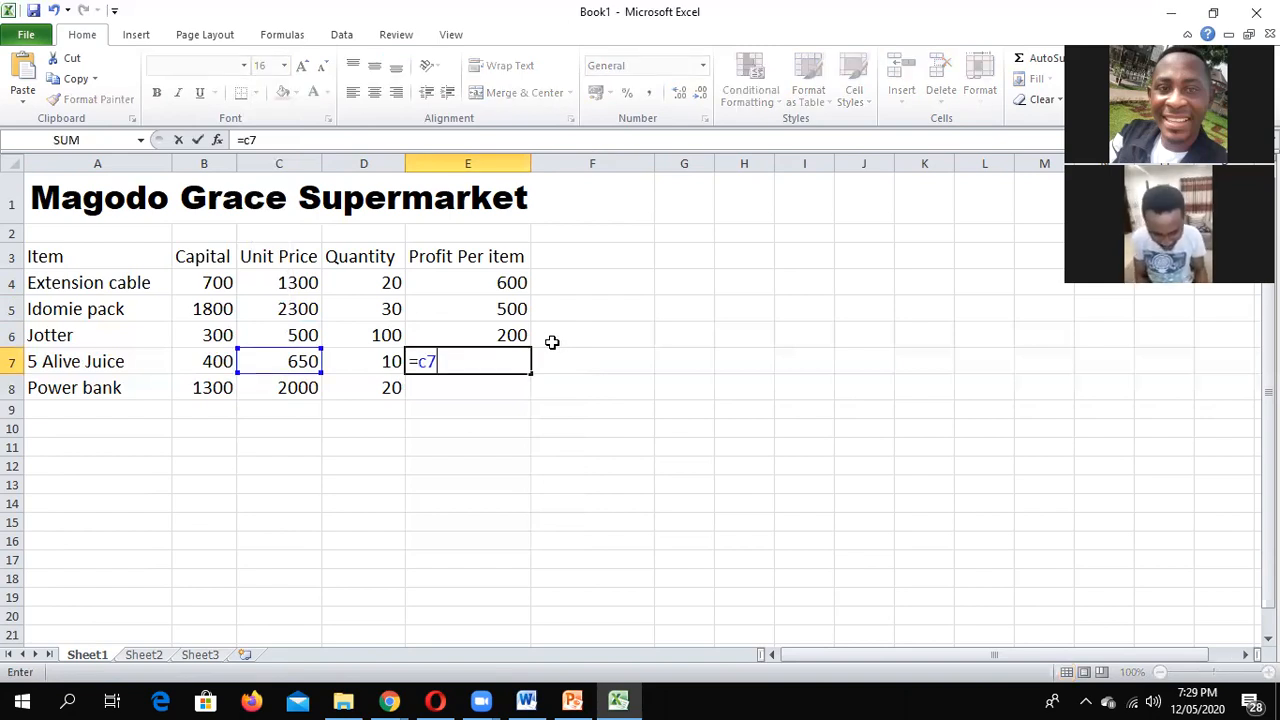
text(-b7)
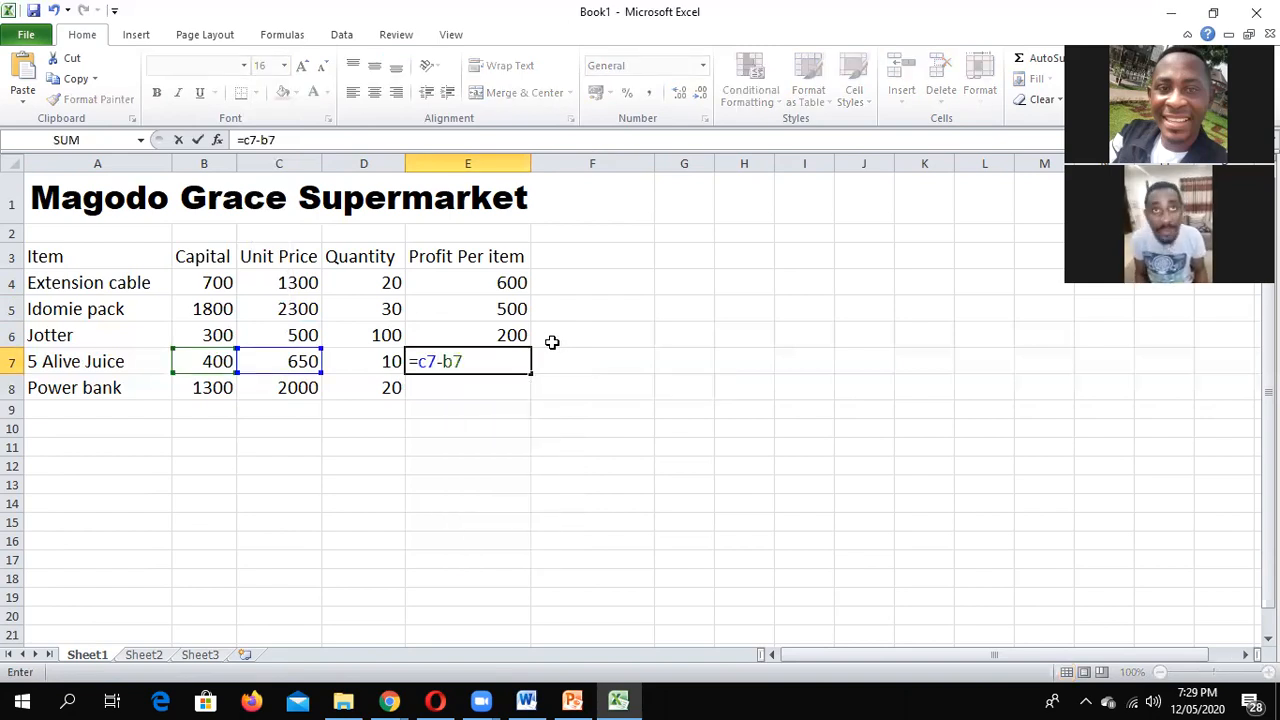
key(Up)
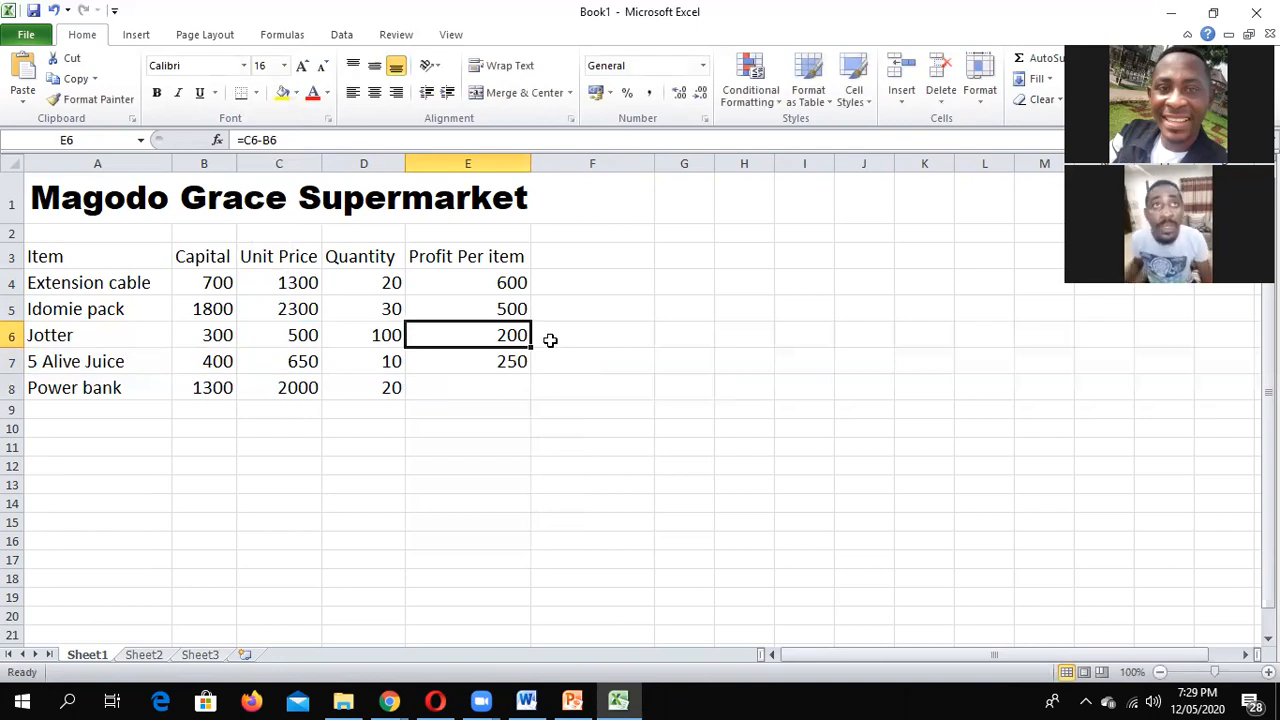
Step: Set cell E8 to font size 16 and calculate the Power bank's profit there with the formula =c8-b8
click(497, 382)
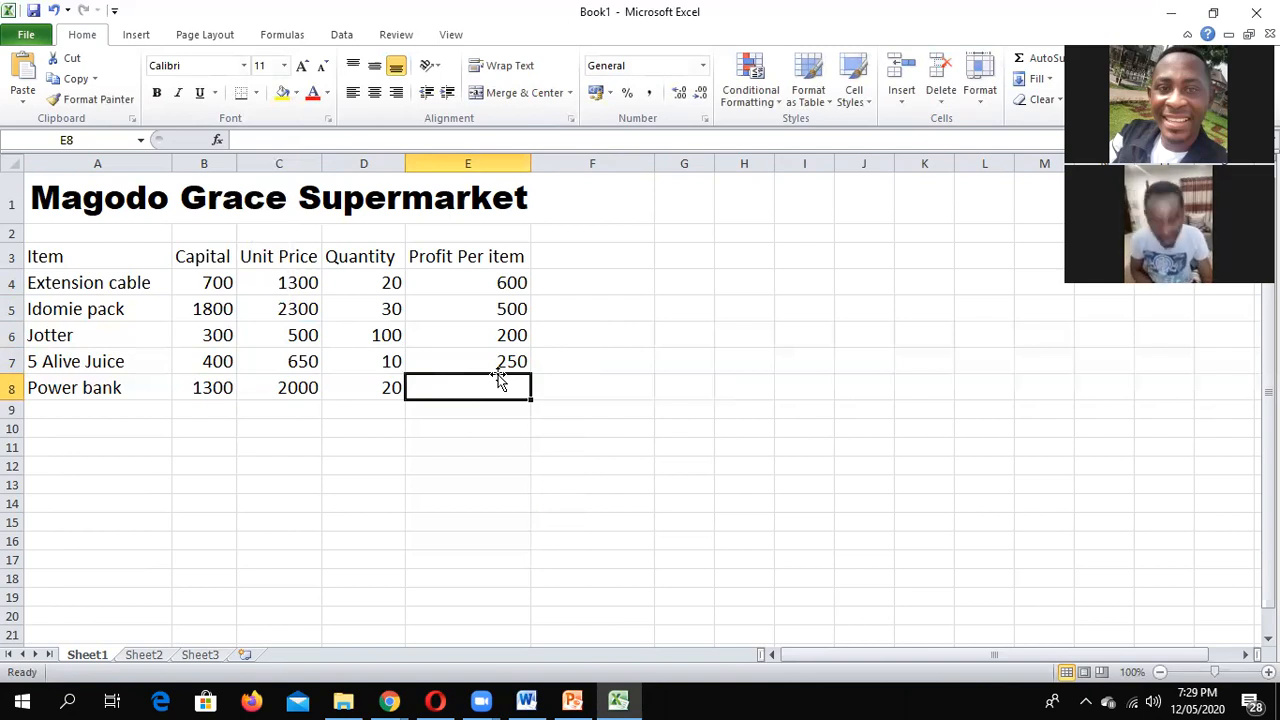
text(=)
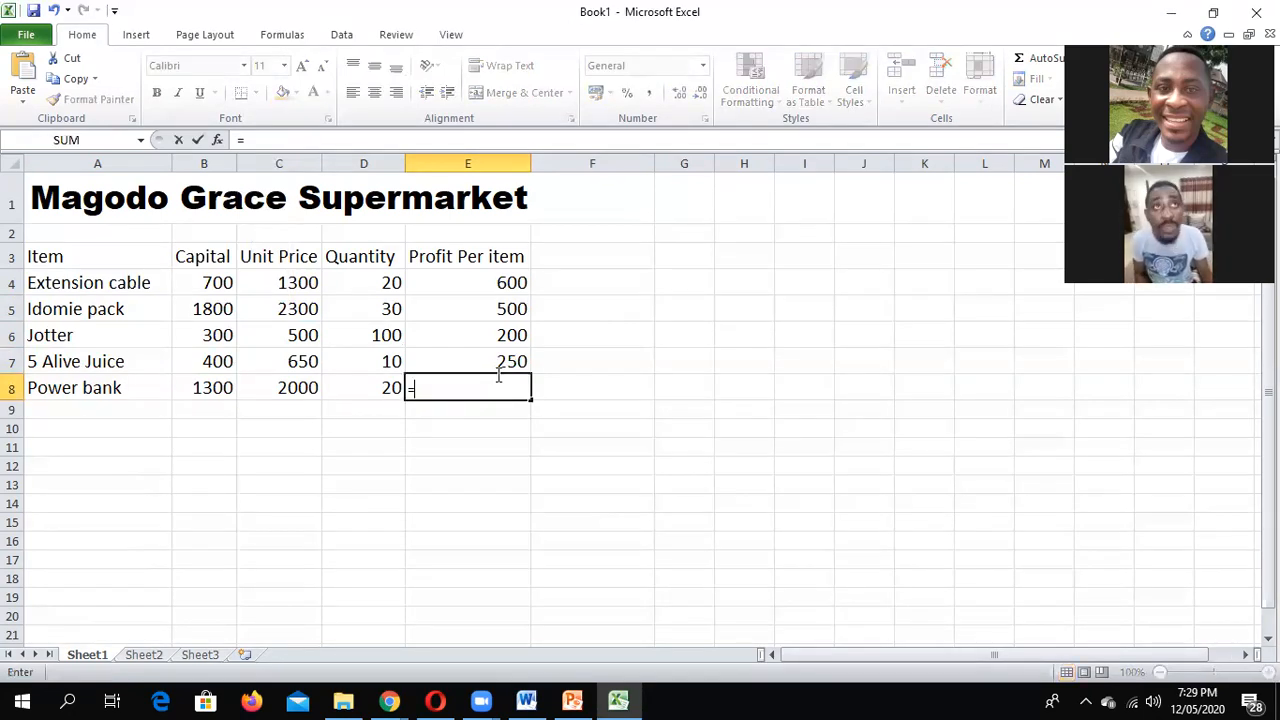
key(BackSpace)
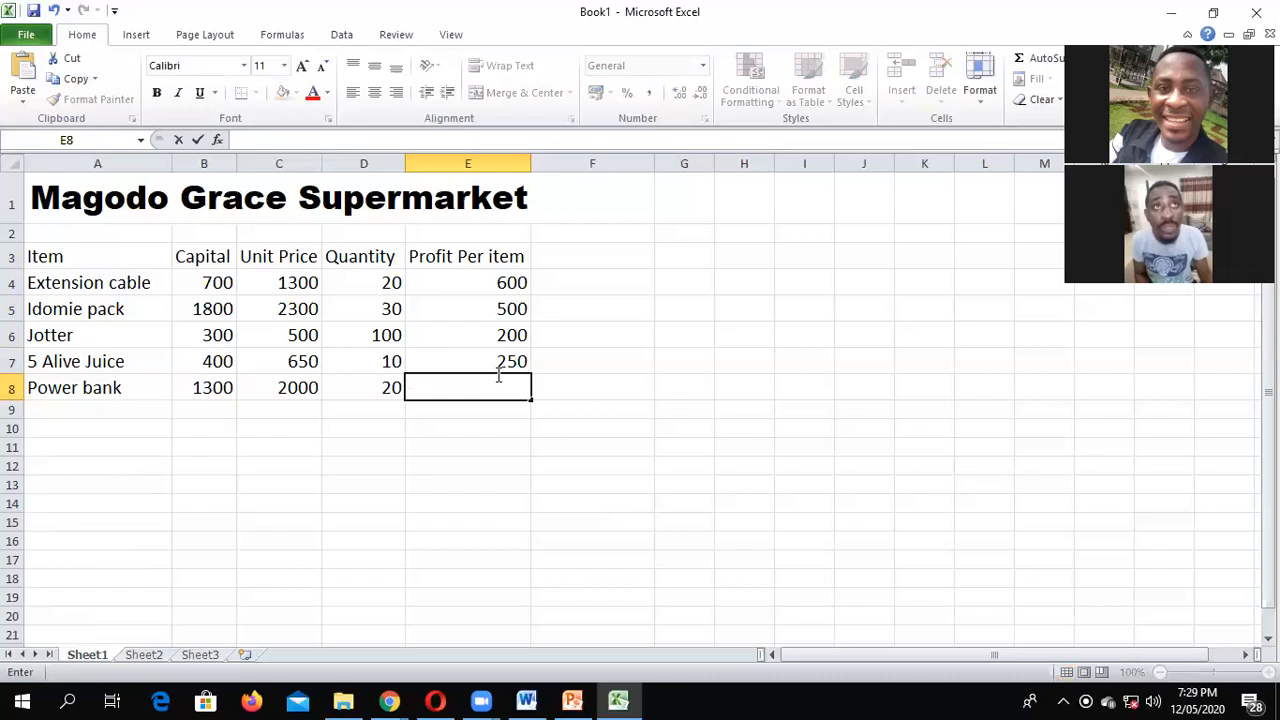
click(284, 65)
click(268, 174)
text(=)
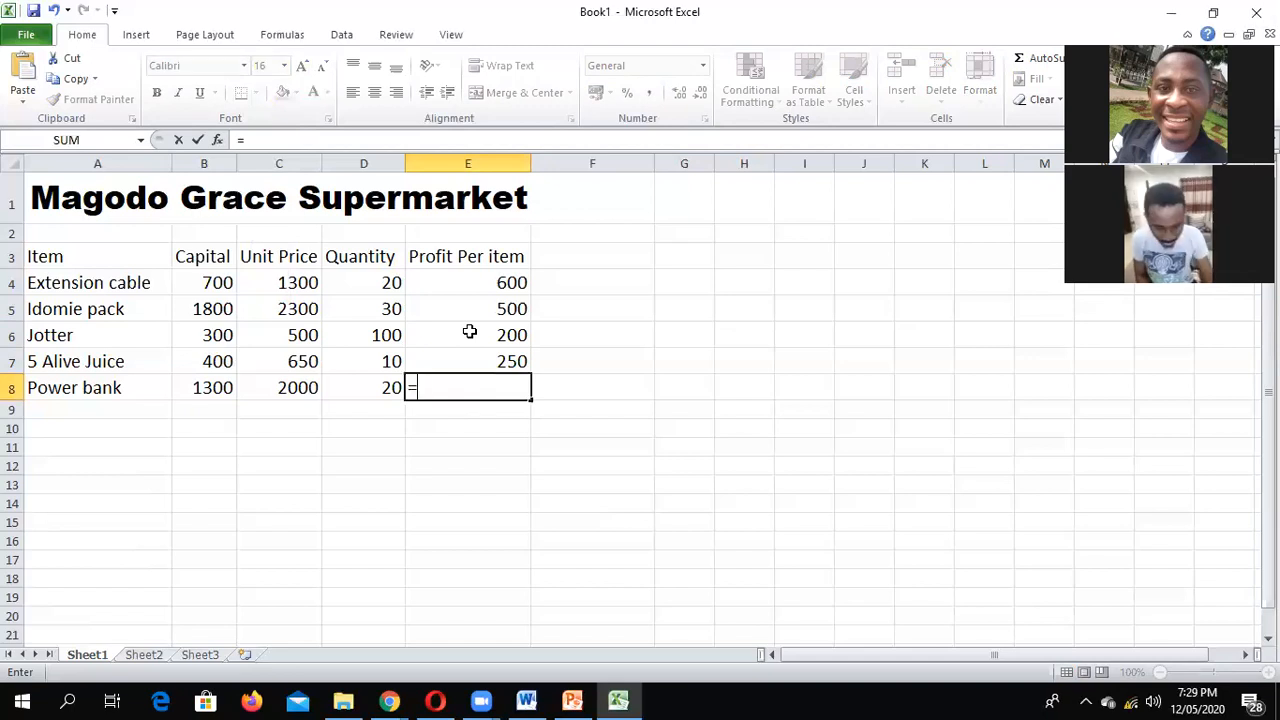
text(c8-b8)
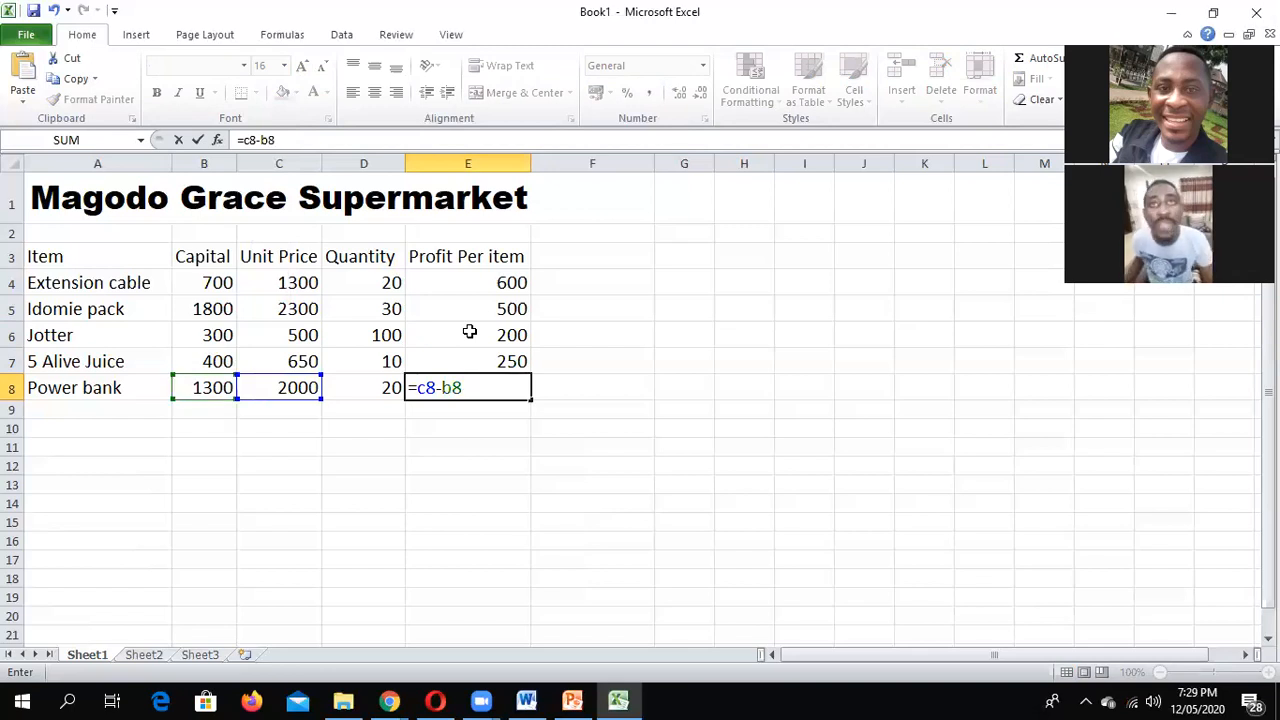
key(Return)
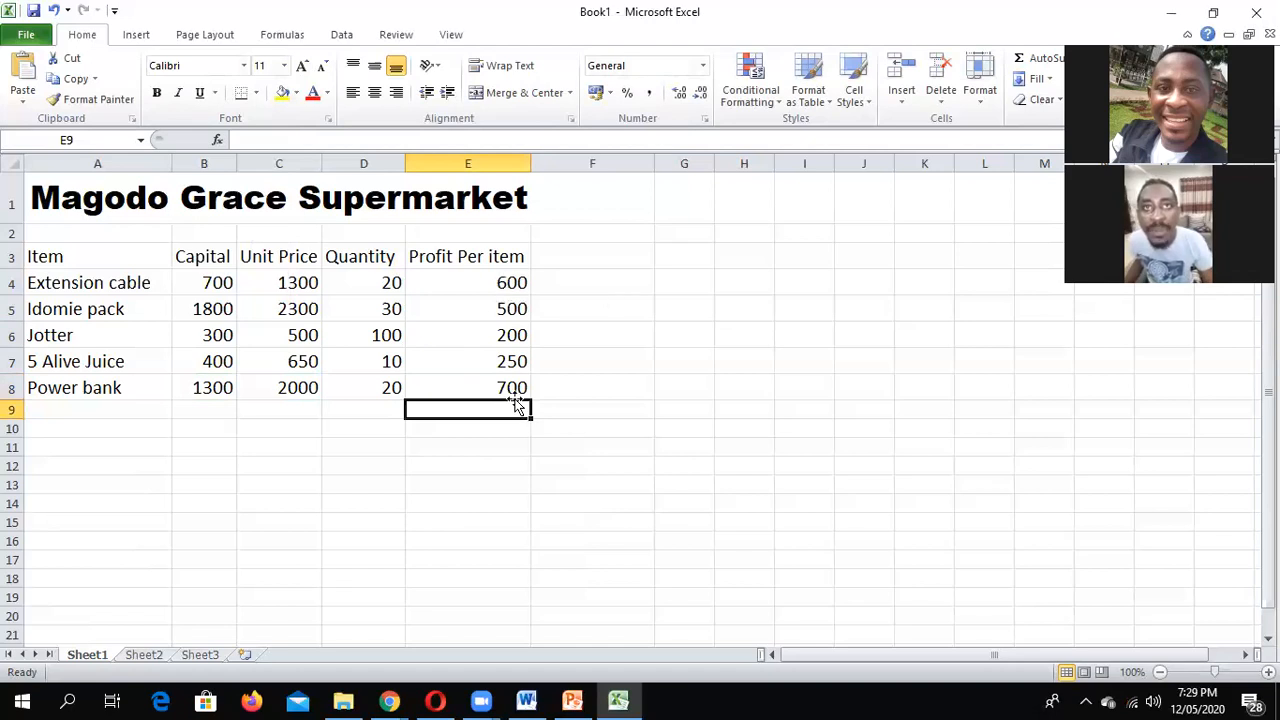
Step: Enter the column heading "Overal capital" in cell F3, beside Profit Per item
click(567, 274)
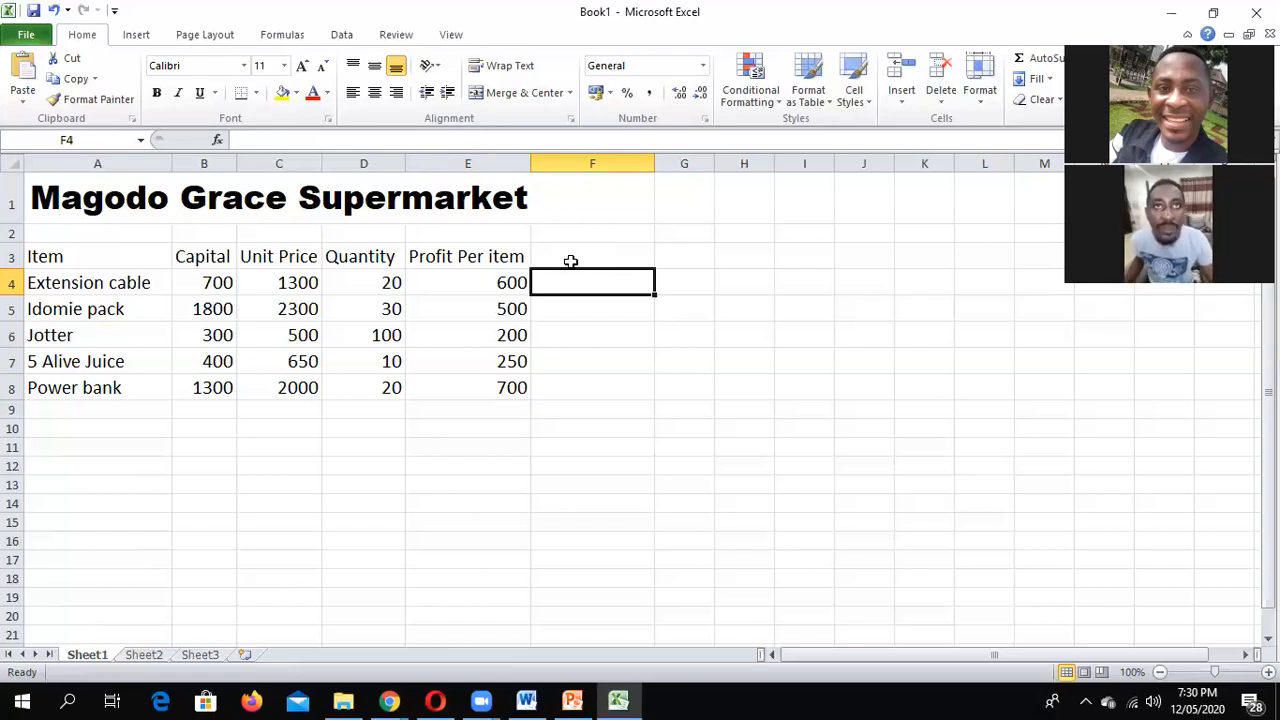
click(551, 247)
text(Over)
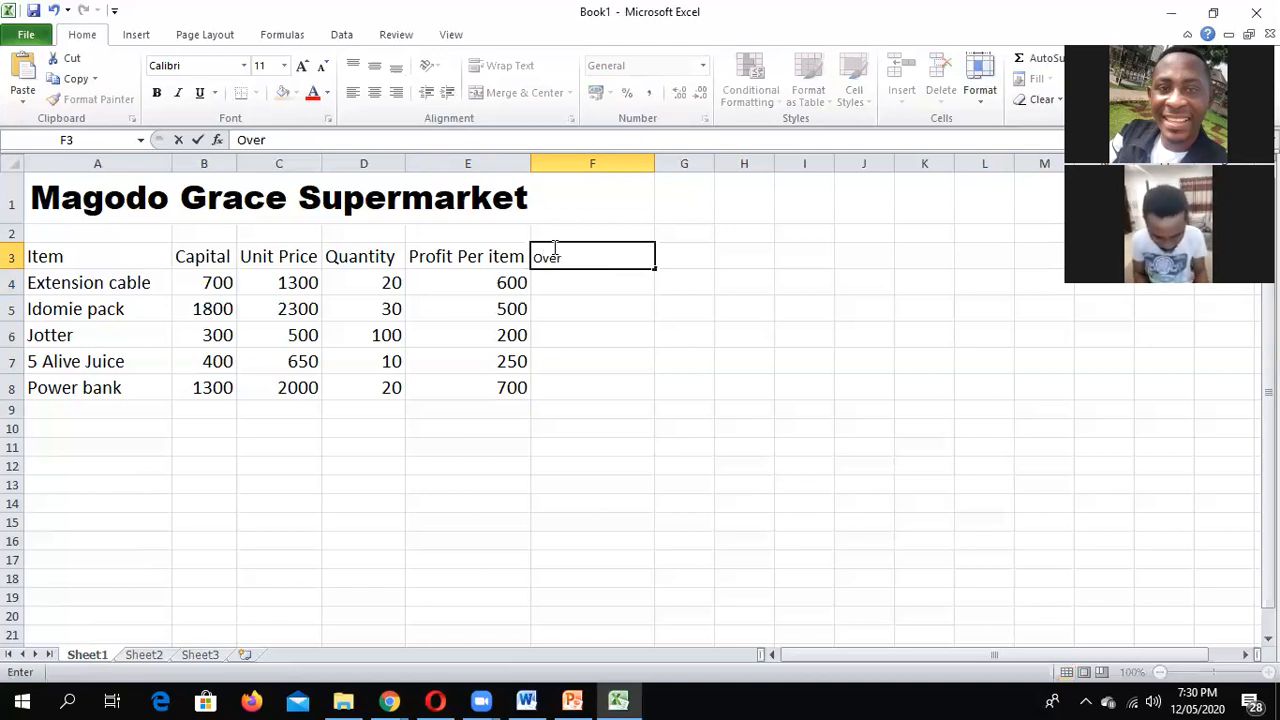
text(al capital)
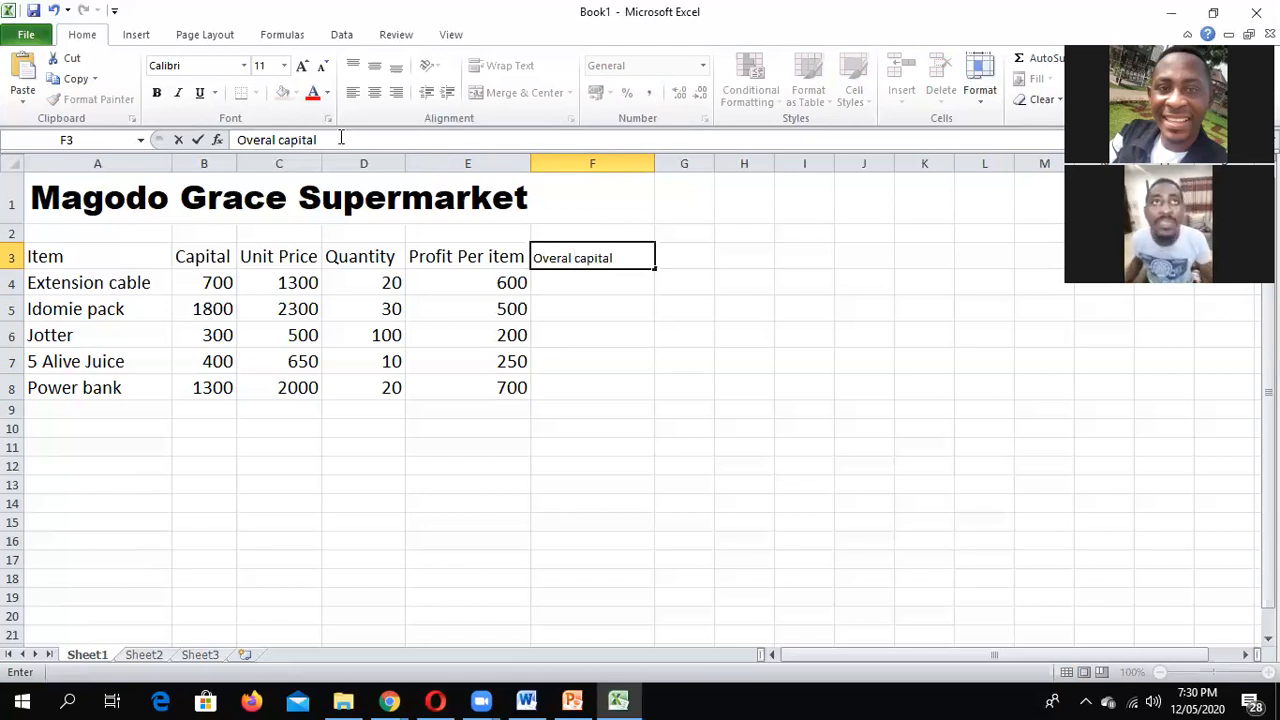
Step: Set the font size of the "Overal capital" heading text in cell F3 to 16
click(284, 65)
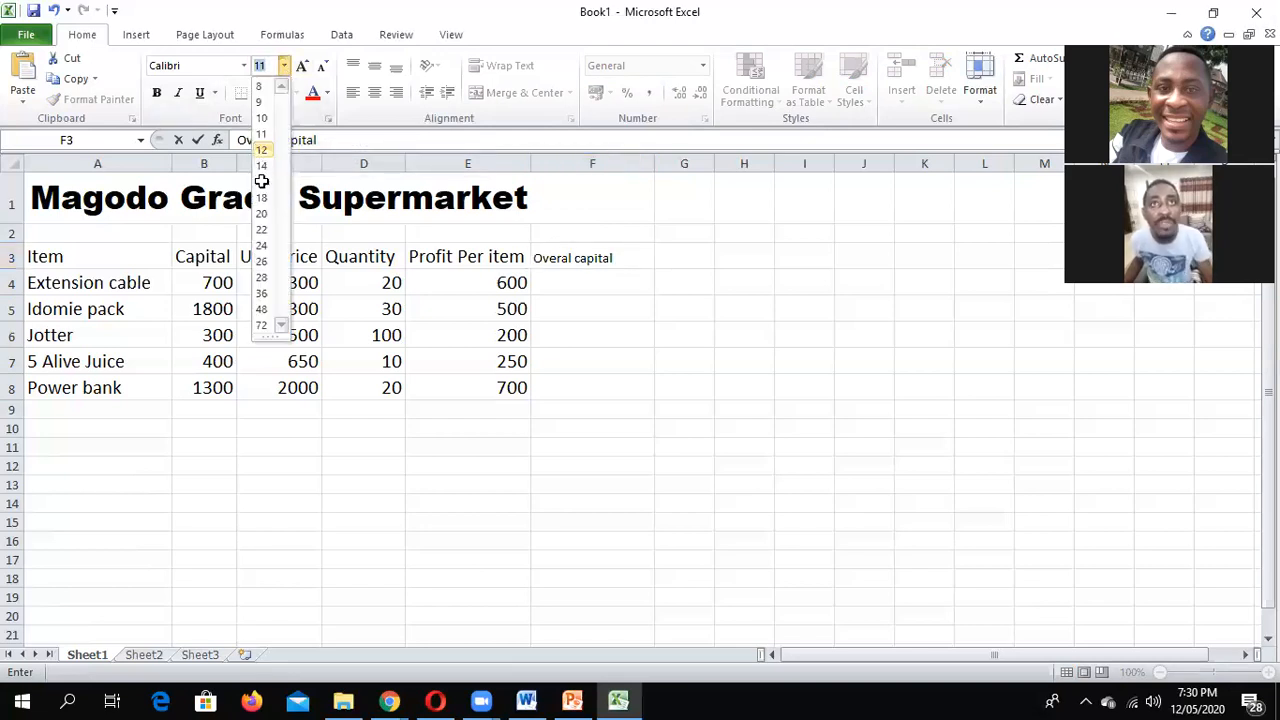
click(261, 182)
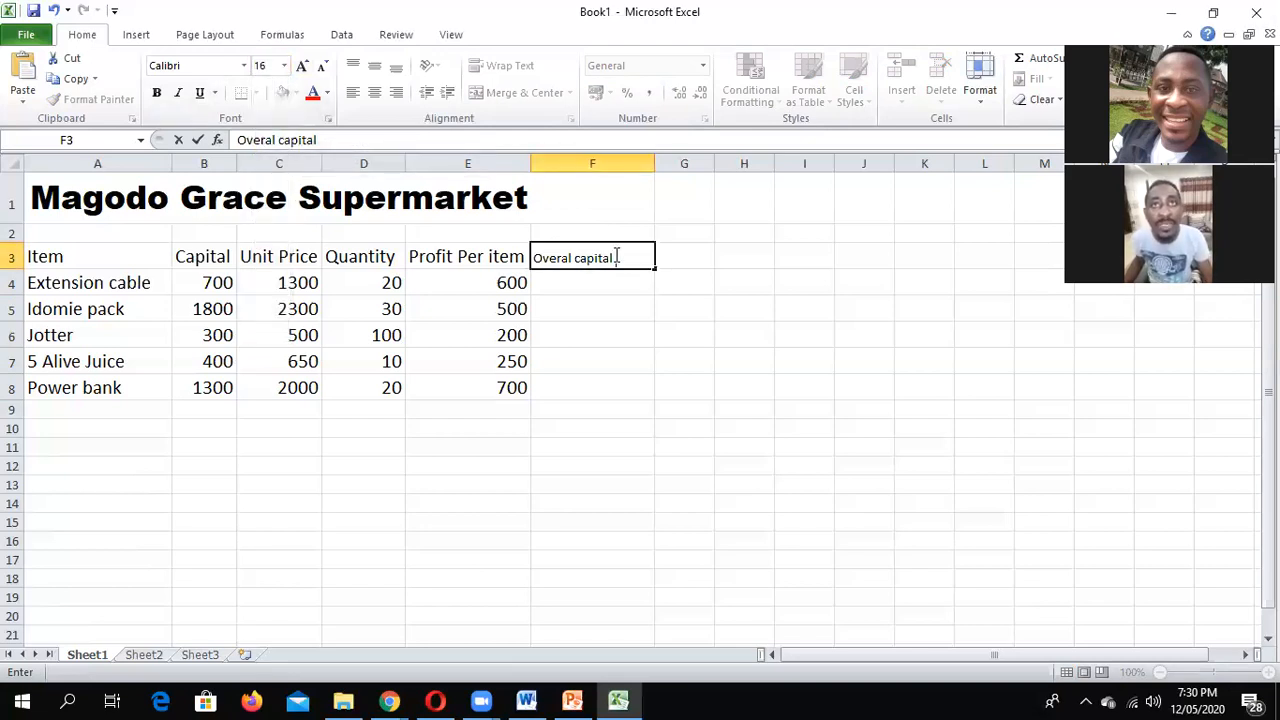
key(ctrl+a)
click(285, 67)
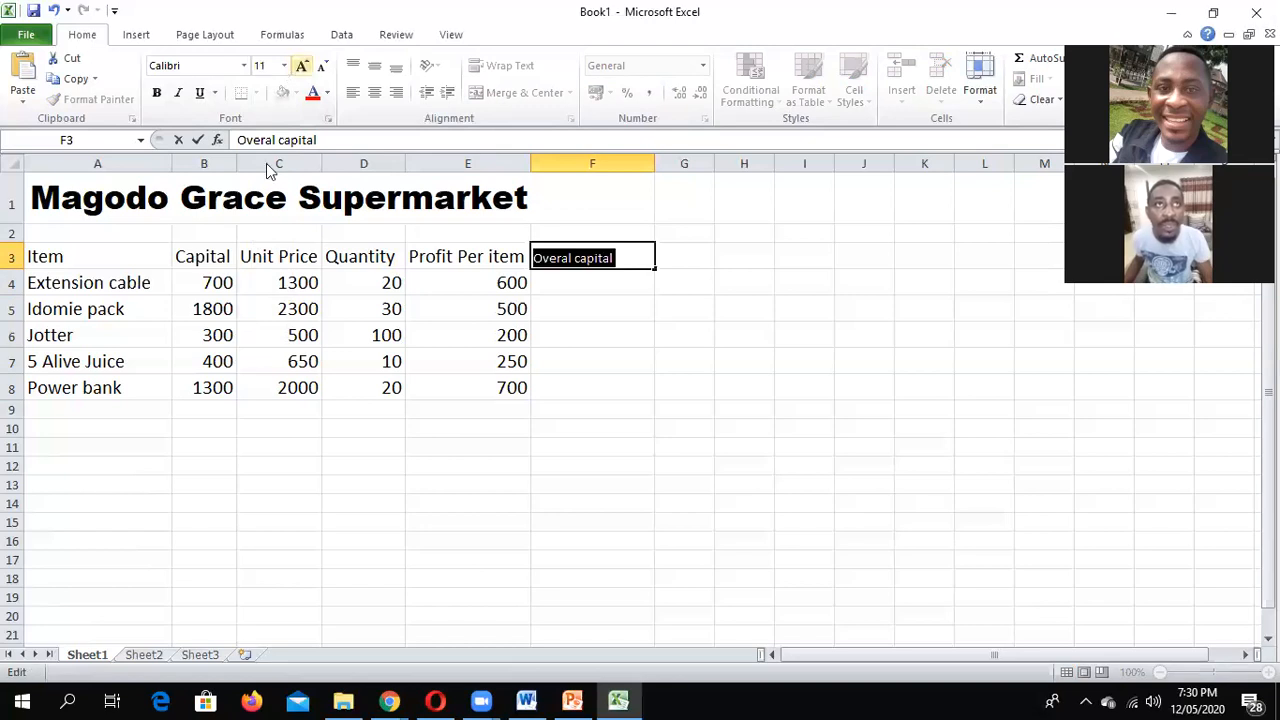
click(261, 166)
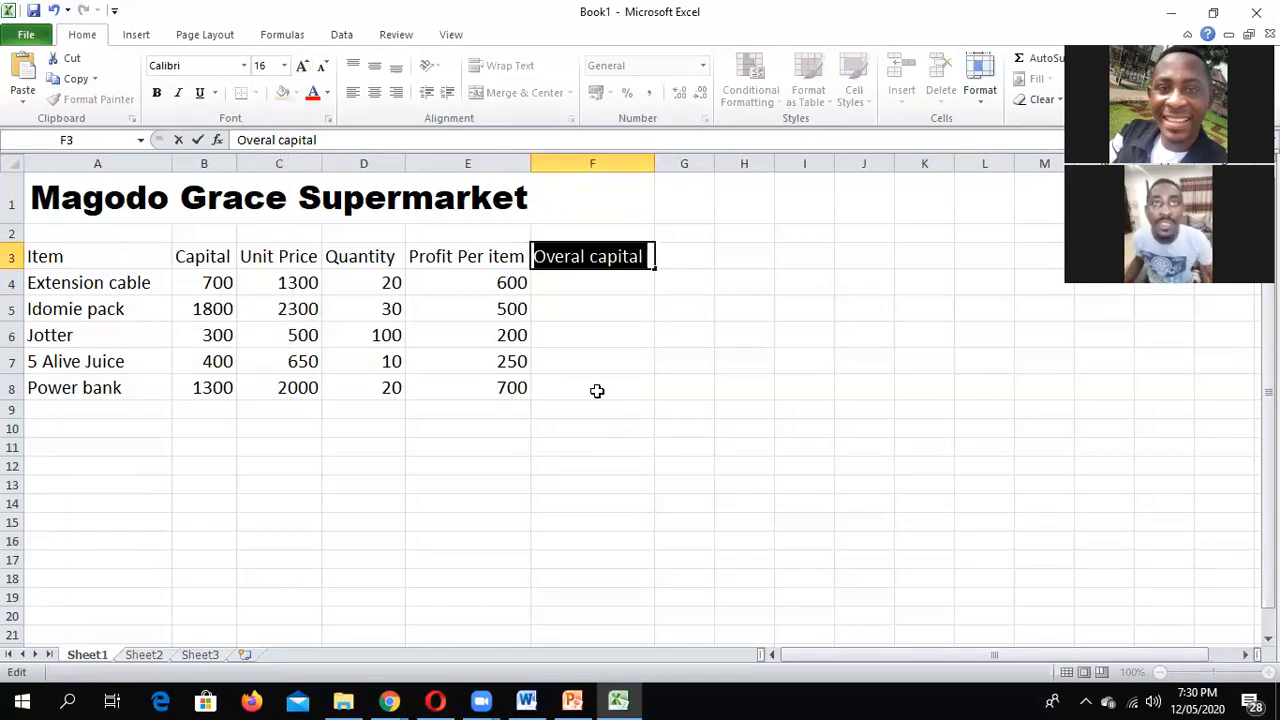
click(600, 406)
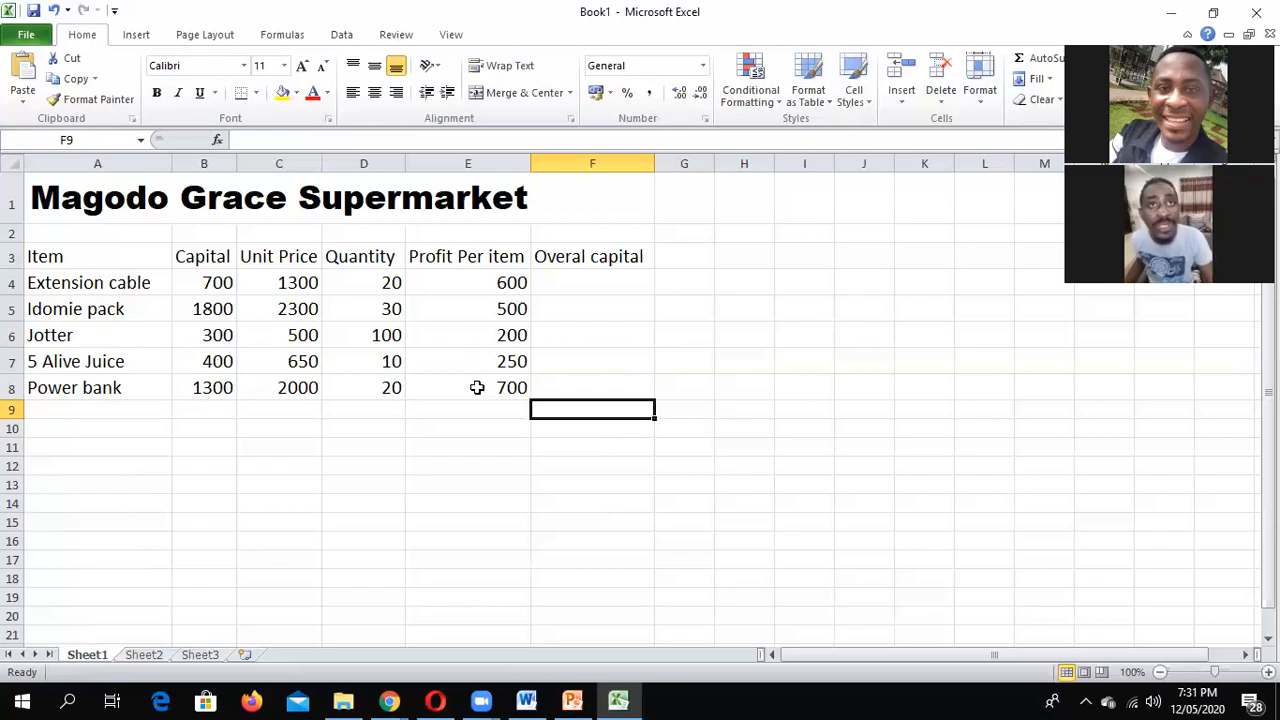
Step: Start a formula with an equals sign in cell F4 for the extension cable's overall capital
click(553, 289)
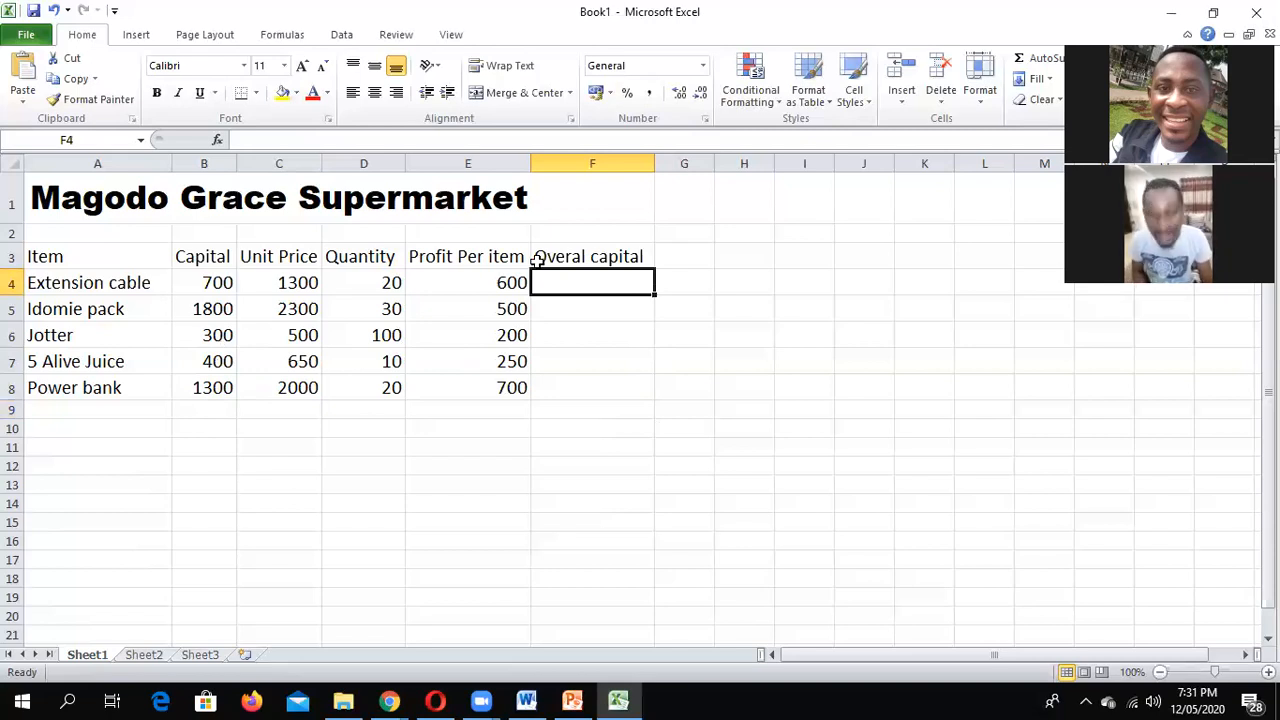
text(=)
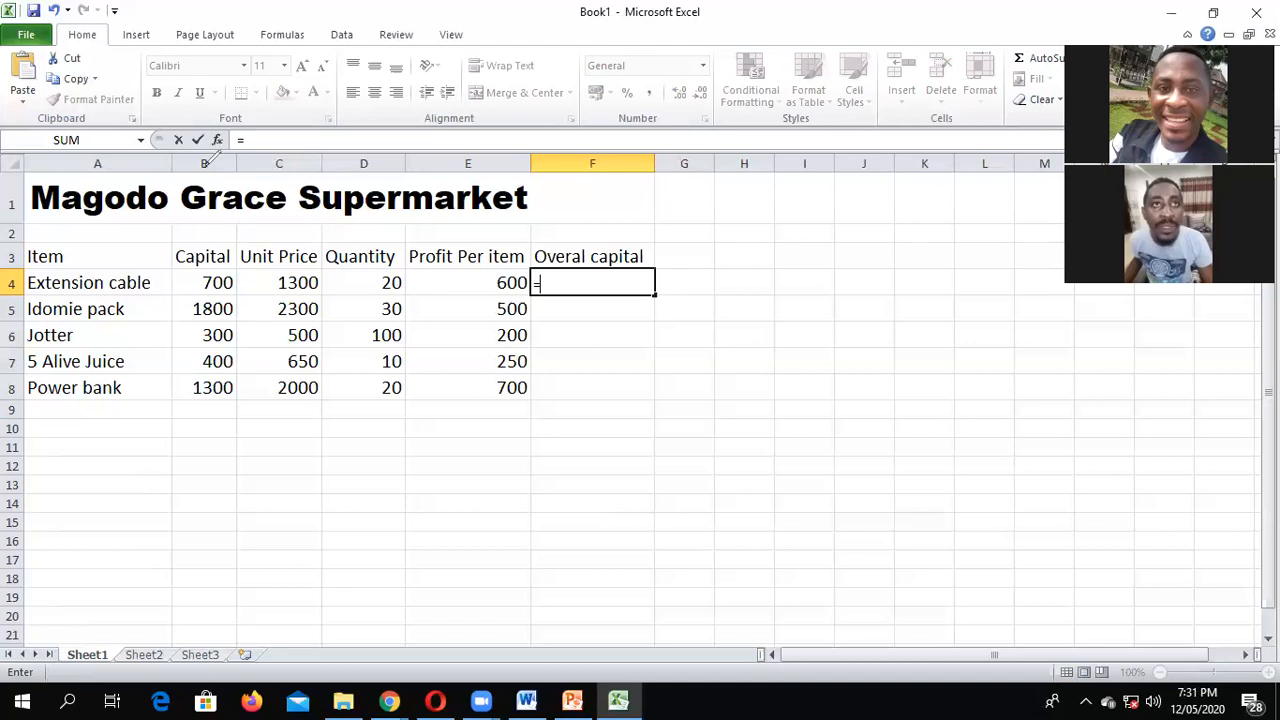
mouse_move(206, 168)
mouse_down()
mouse_move(206, 250)
mouse_move(145, 275)
mouse_move(27, 283)
mouse_up()
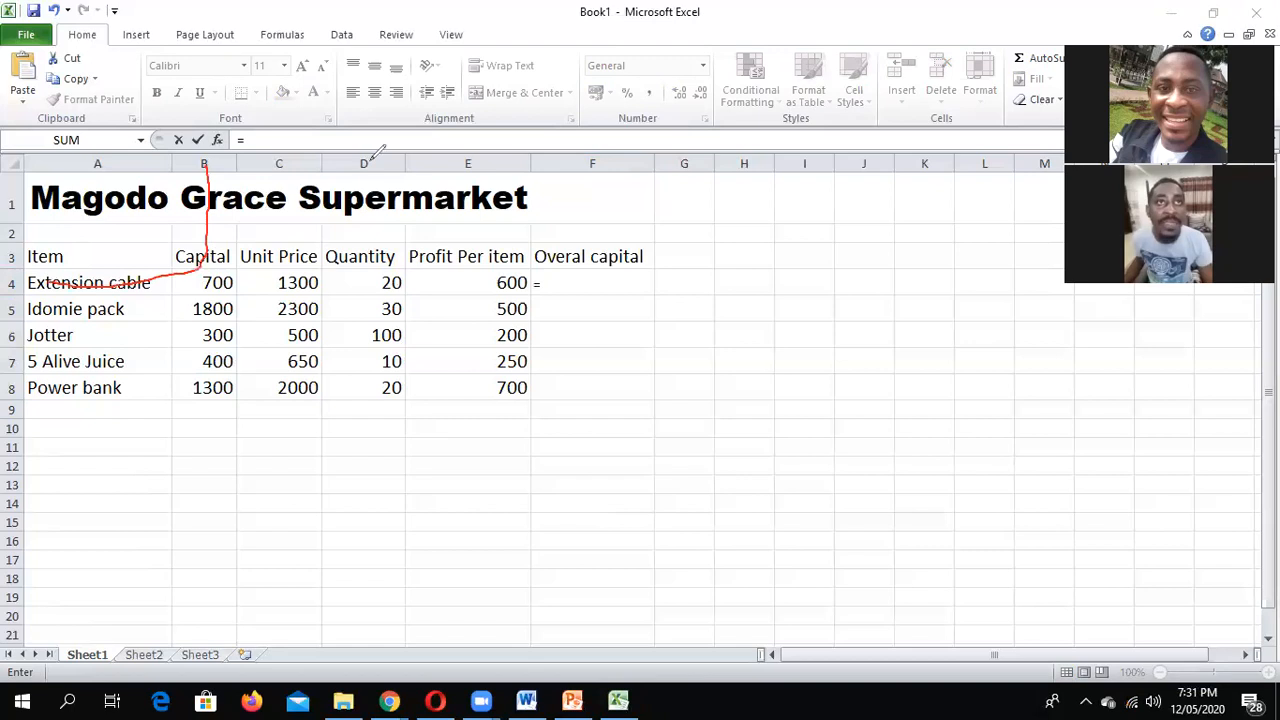
mouse_move(370, 162)
mouse_down()
mouse_move(368, 287)
mouse_move(240, 282)
mouse_up()
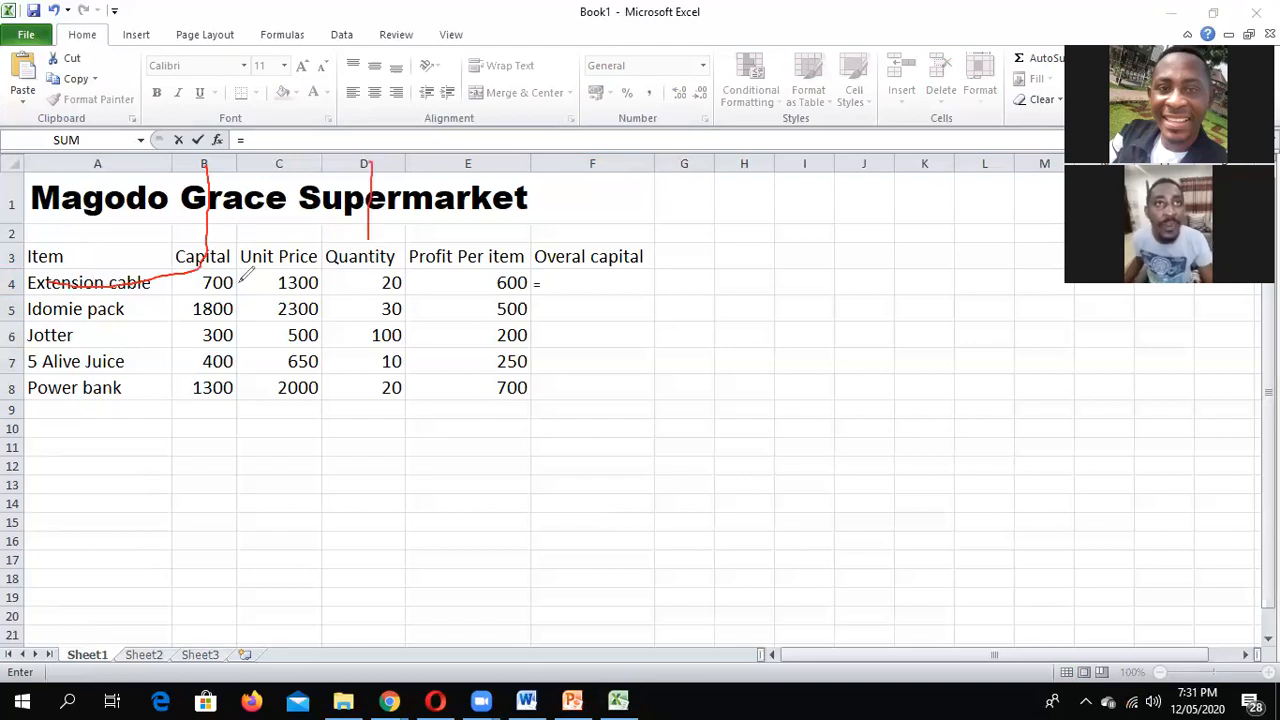
drag(228, 155, 221, 307)
drag(378, 157, 345, 305)
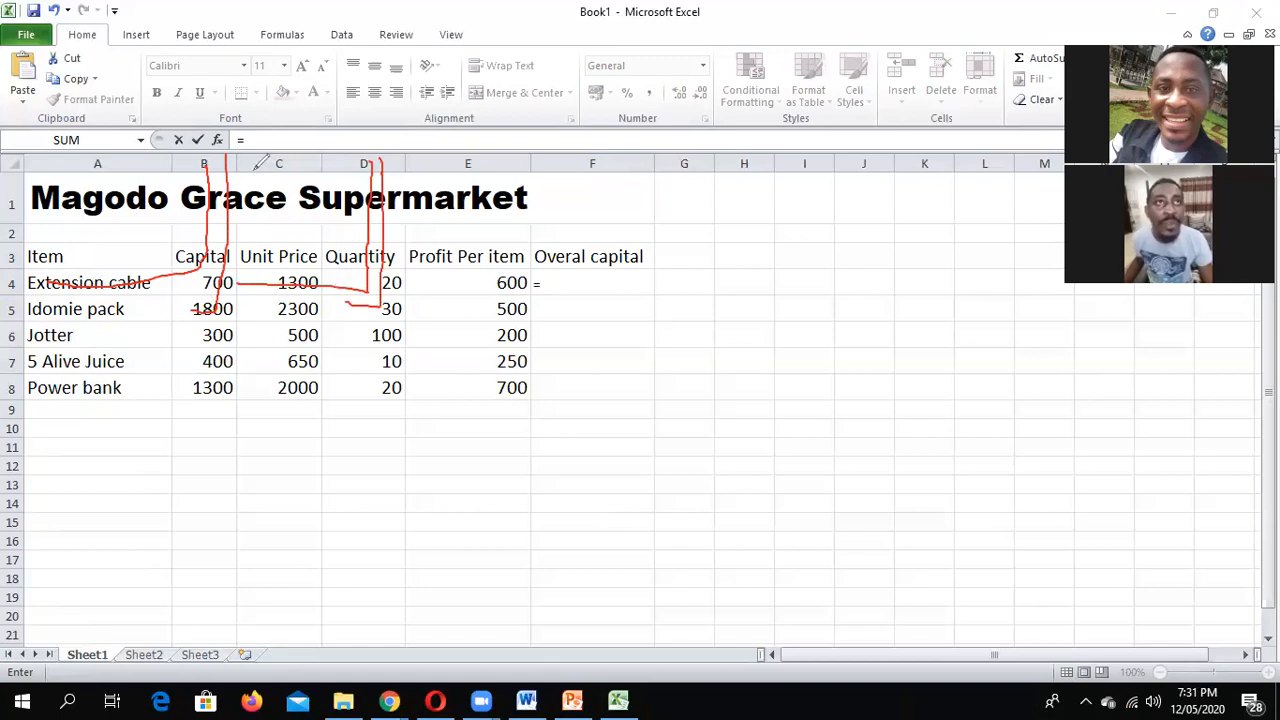
drag(222, 157, 199, 340)
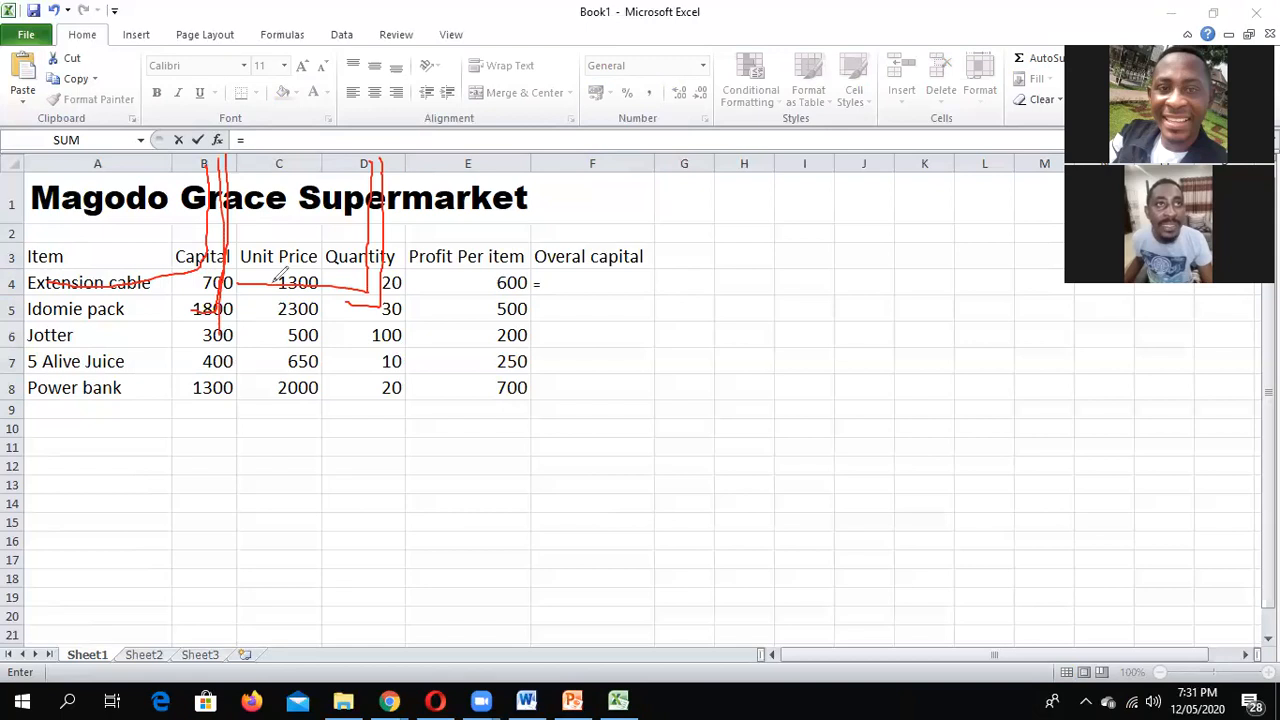
drag(378, 160, 342, 345)
mouse_move(226, 157)
mouse_down()
mouse_move(217, 366)
mouse_move(196, 366)
mouse_up()
drag(352, 168, 342, 348)
drag(218, 262, 213, 388)
drag(366, 165, 340, 385)
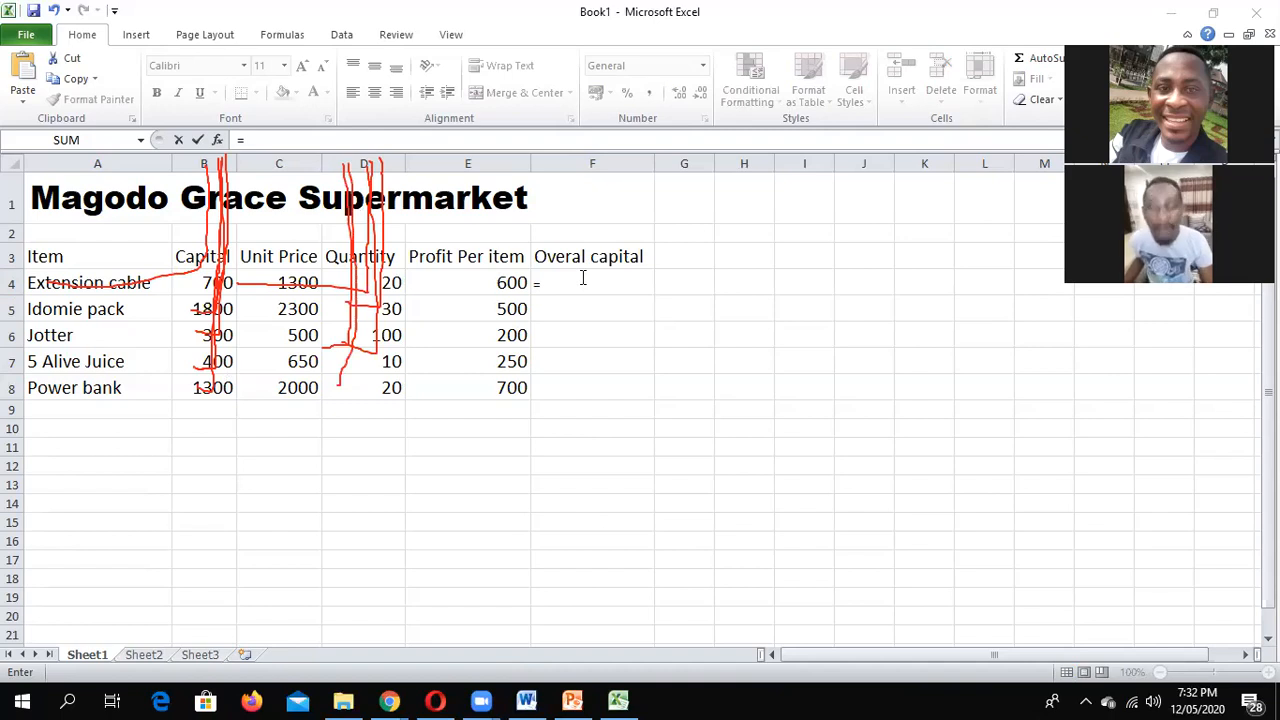
key(BackSpace)
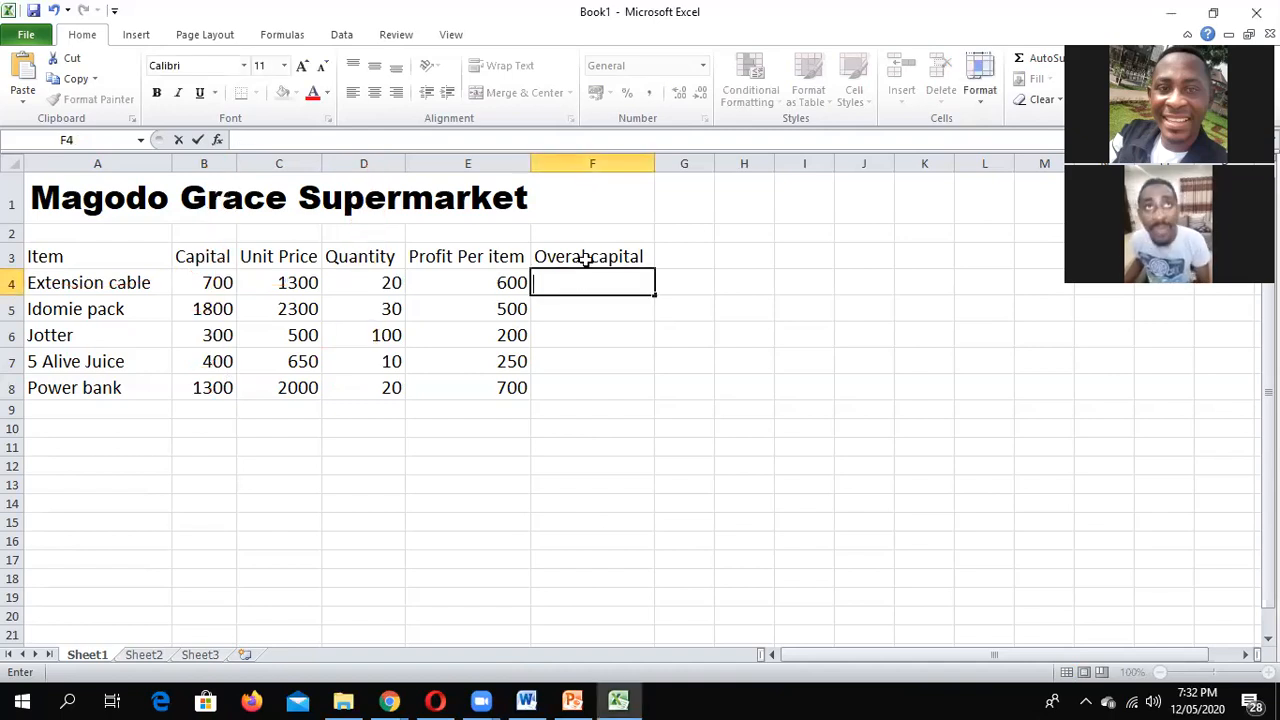
click(284, 66)
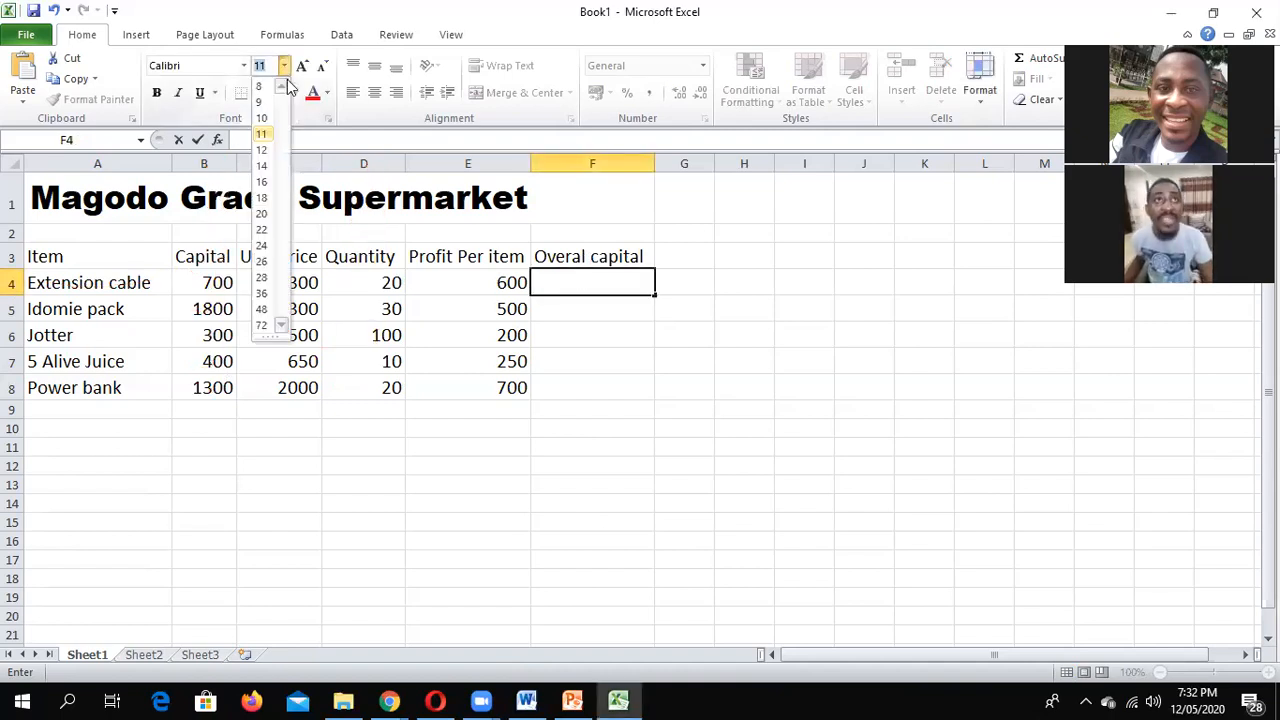
click(264, 182)
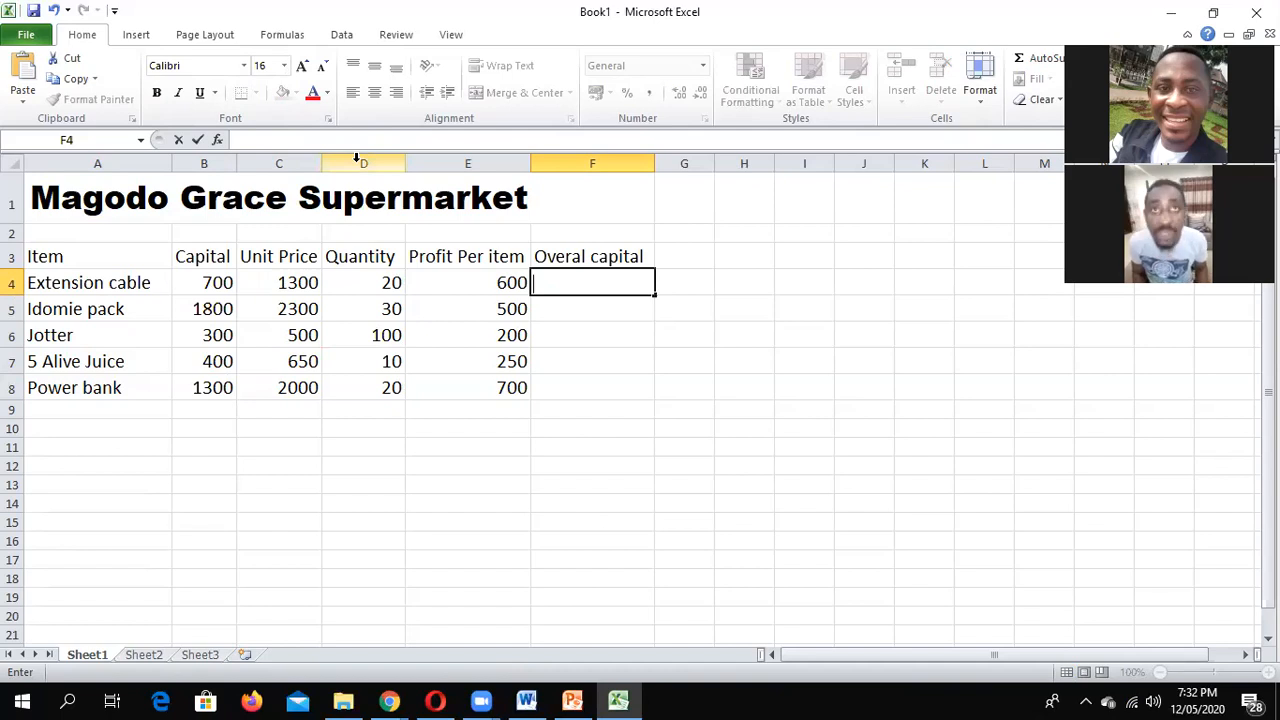
text(=)
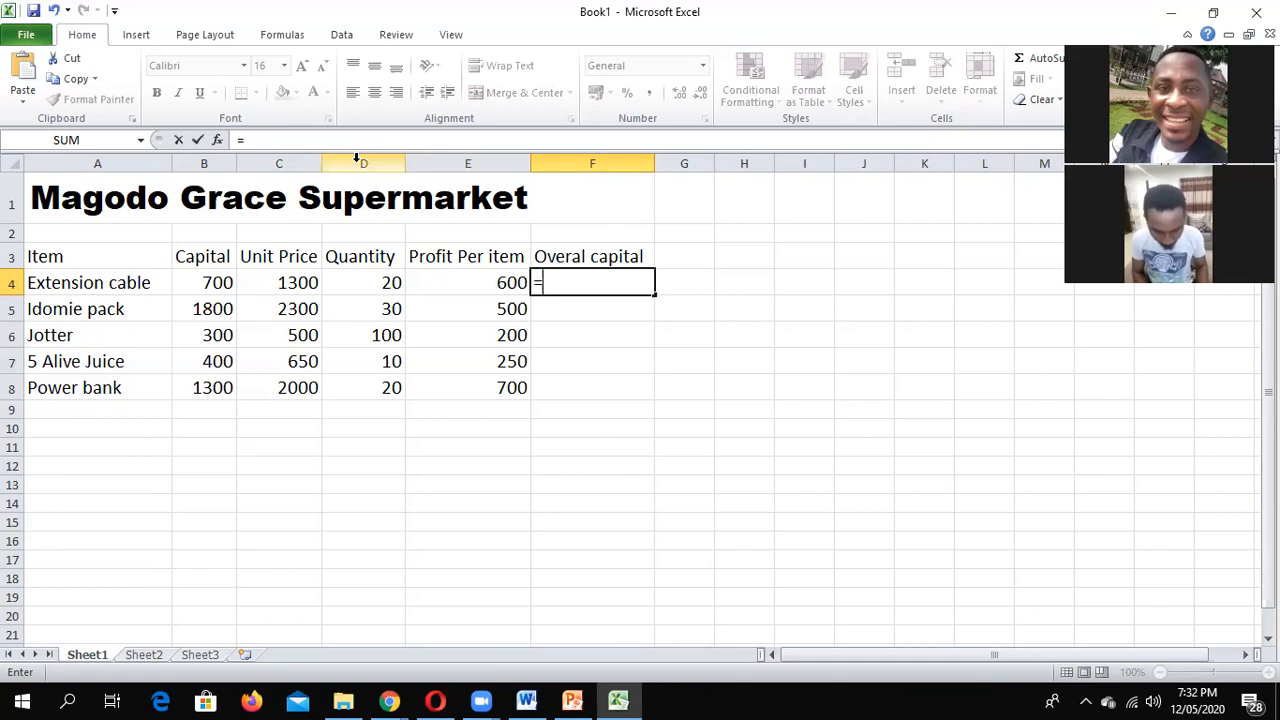
text(b)
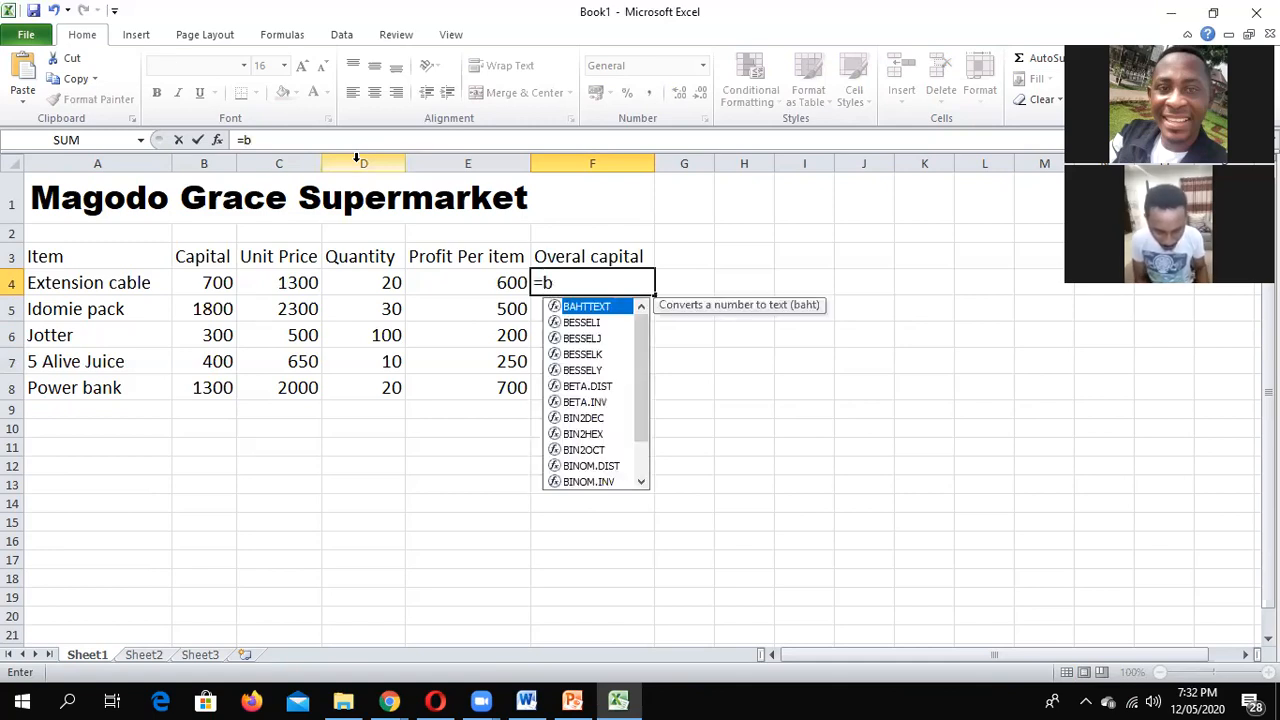
text(4*)
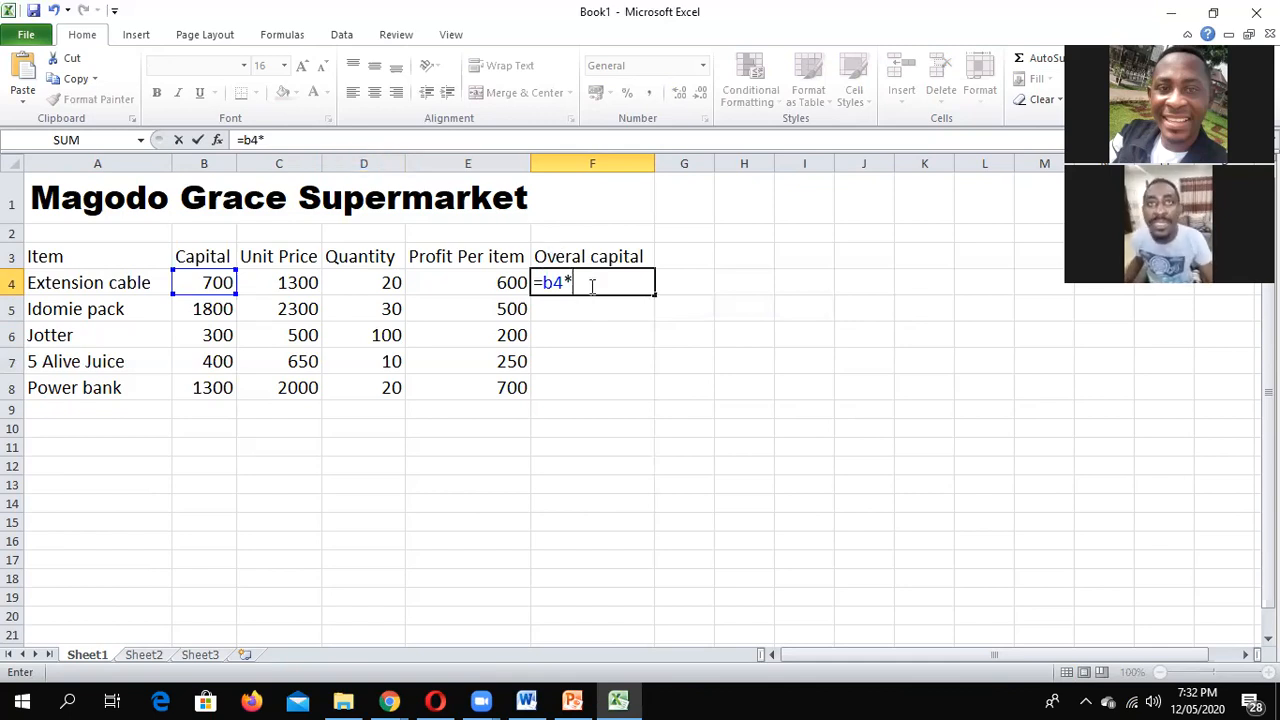
drag(580, 287, 536, 284)
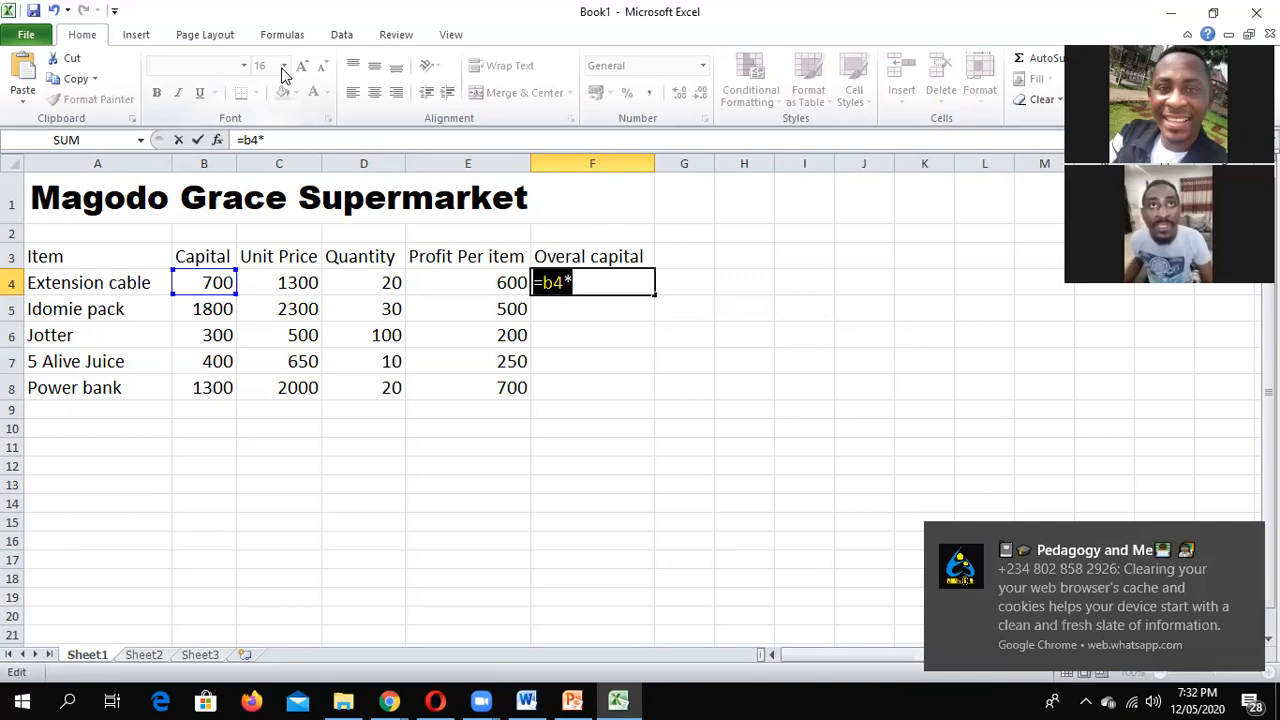
click(595, 307)
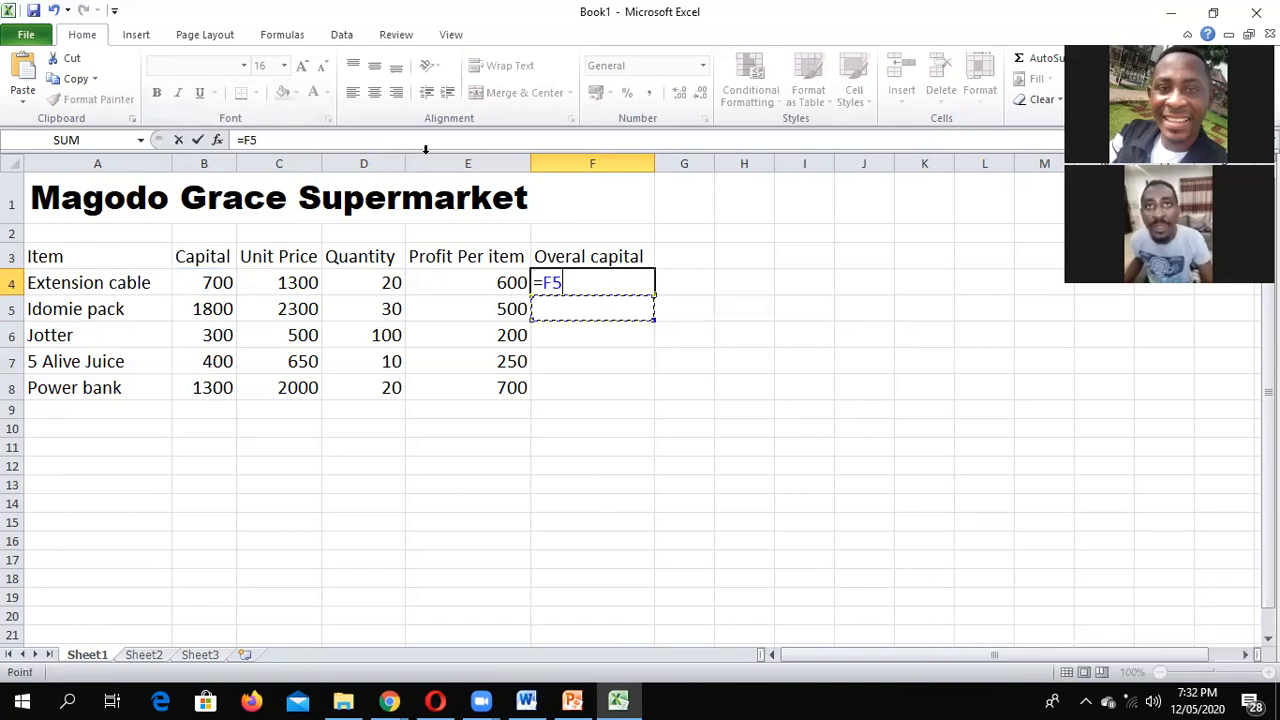
key(BackSpace)
key(BackSpace)
key(BackSpace)
Step: Set the font size in cell F4 to 26 and calculate the extension cable's overall capital there with the formula =b4*d4
click(284, 67)
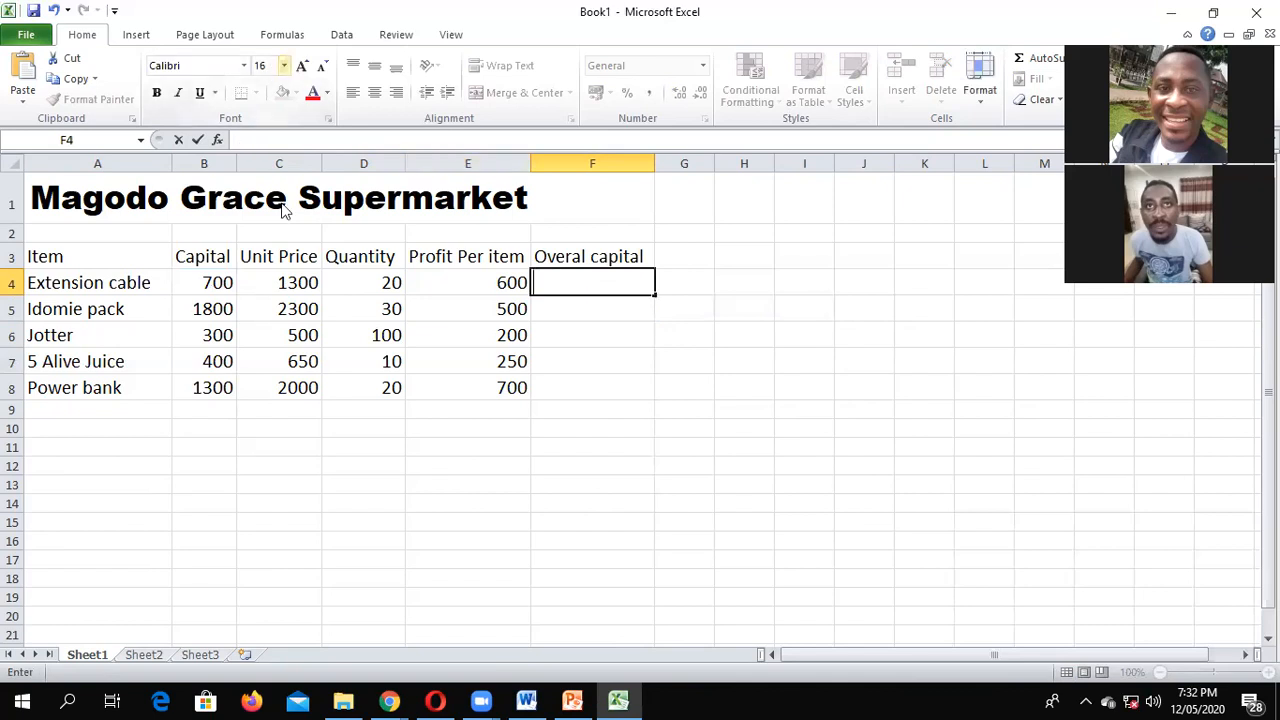
click(262, 261)
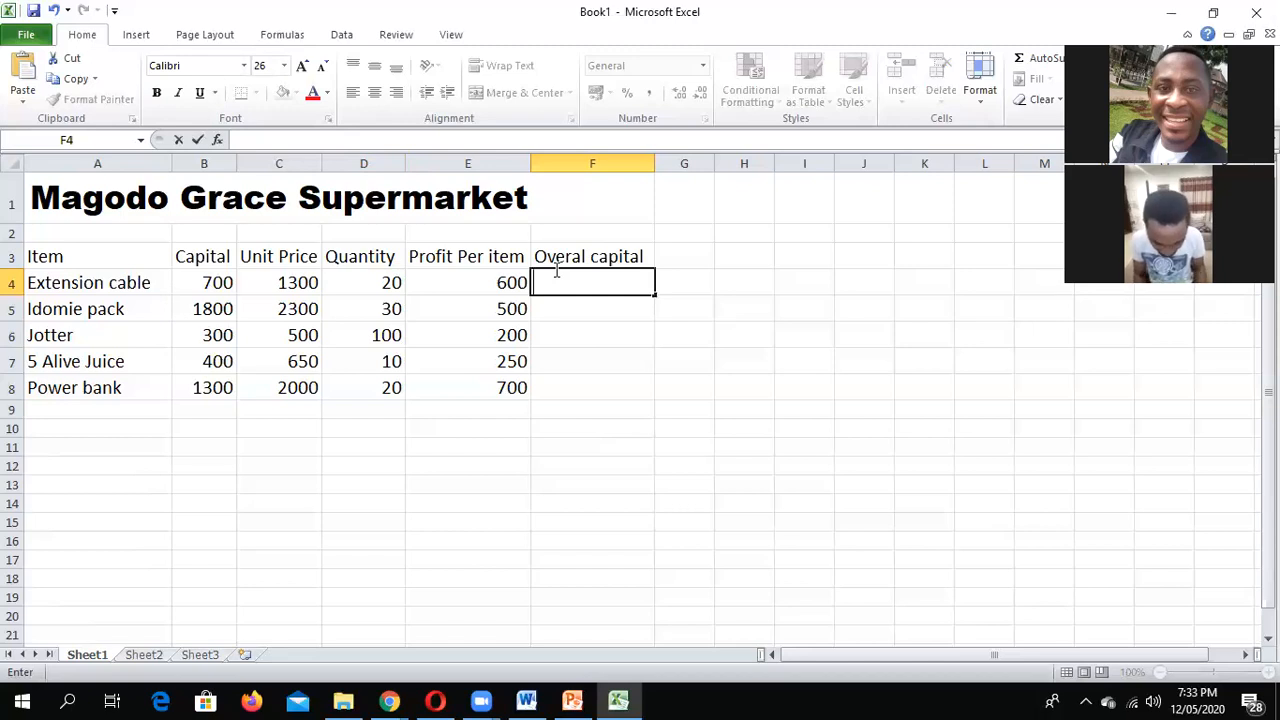
text(=b4)
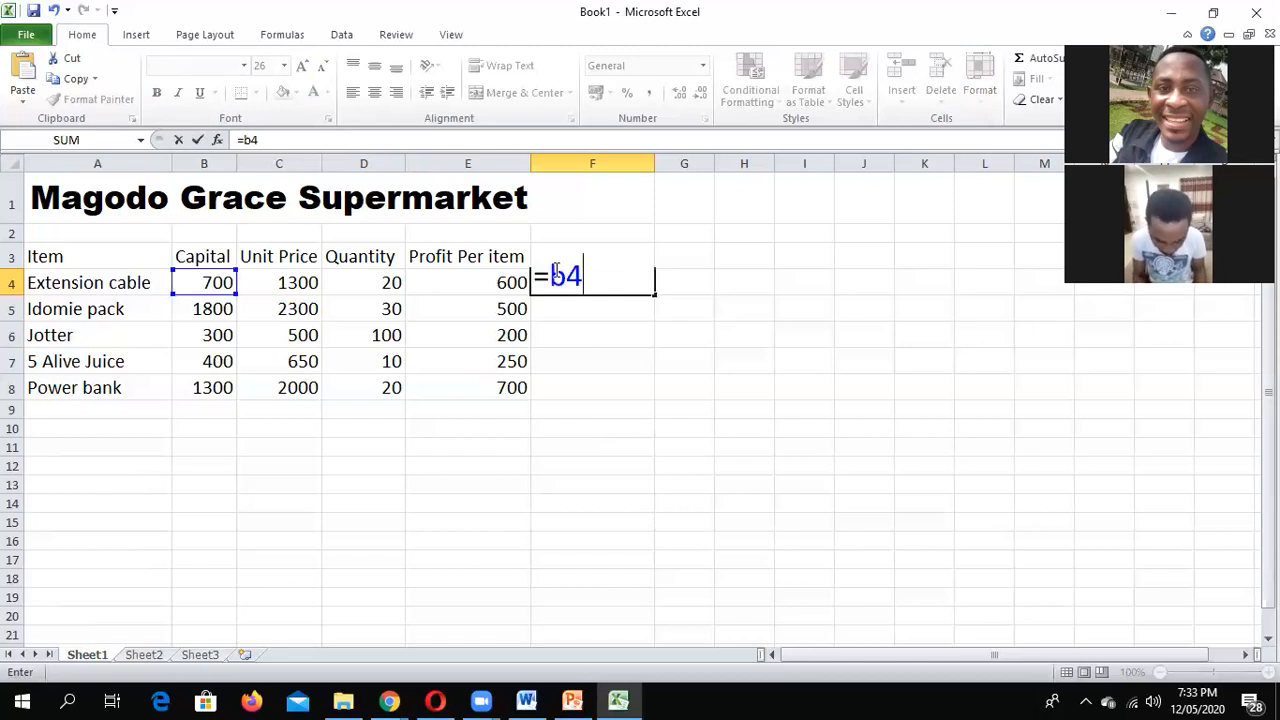
text(8)
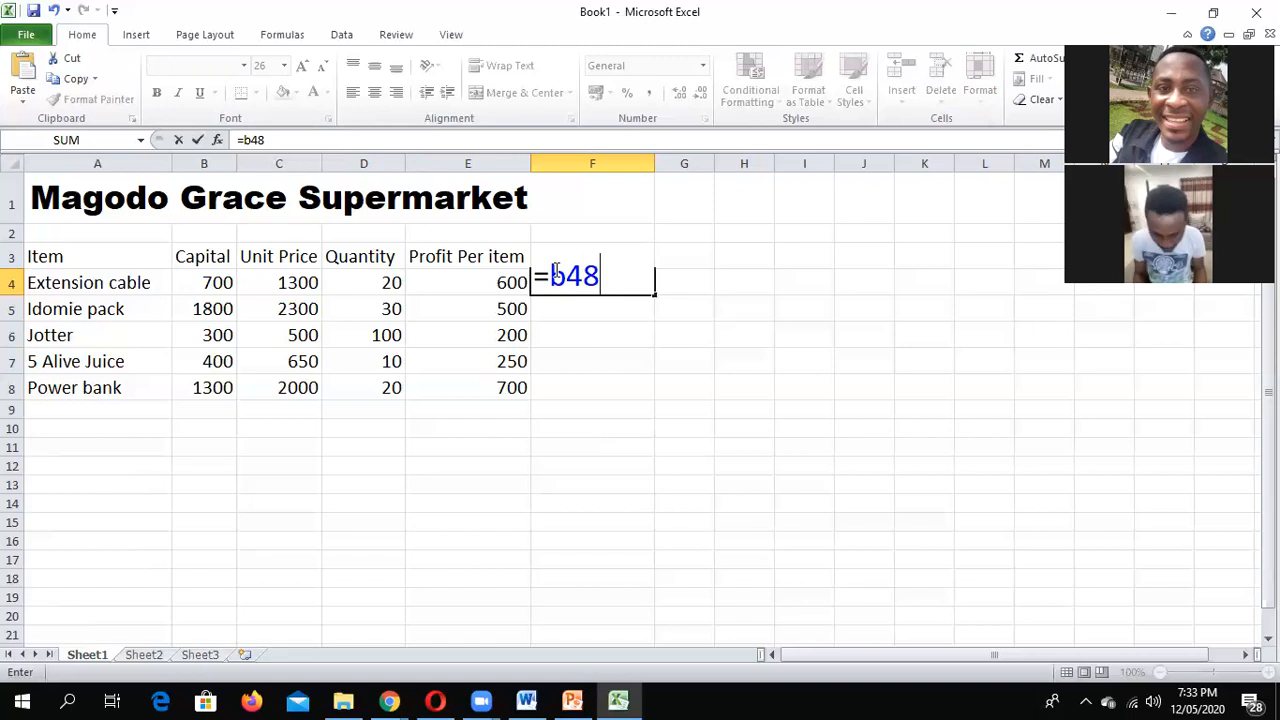
key(BackSpace)
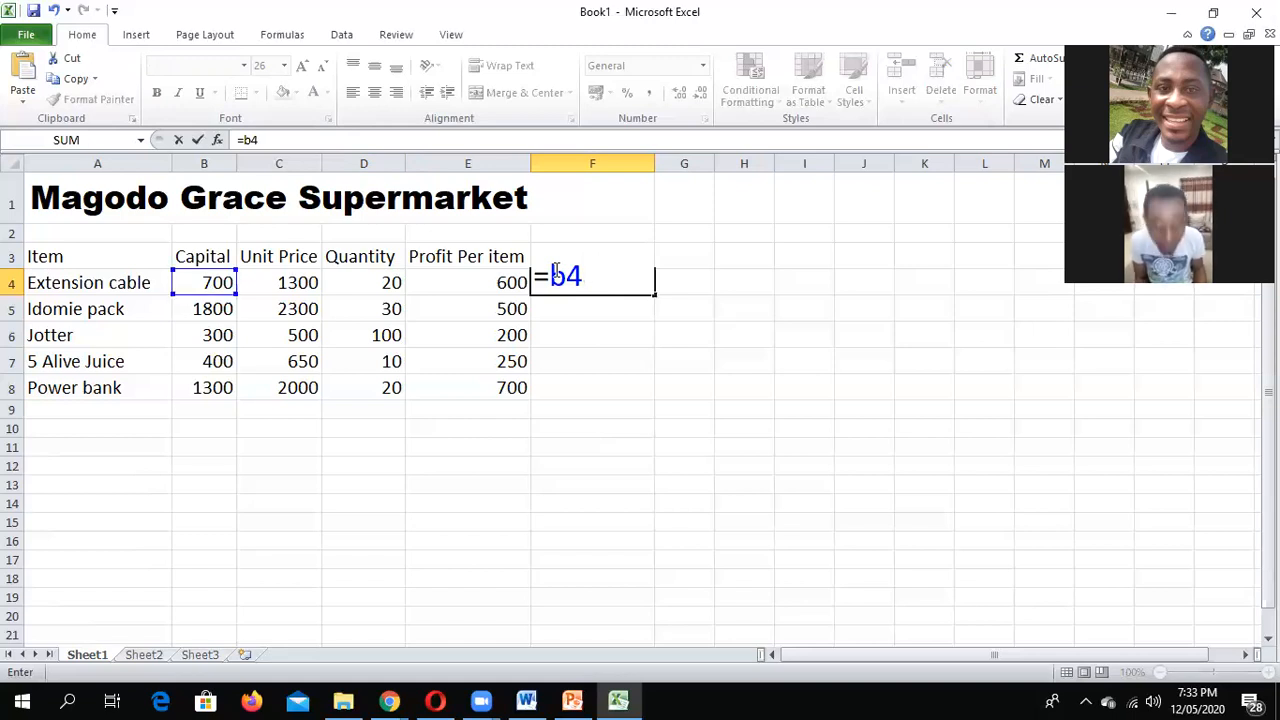
text(*)
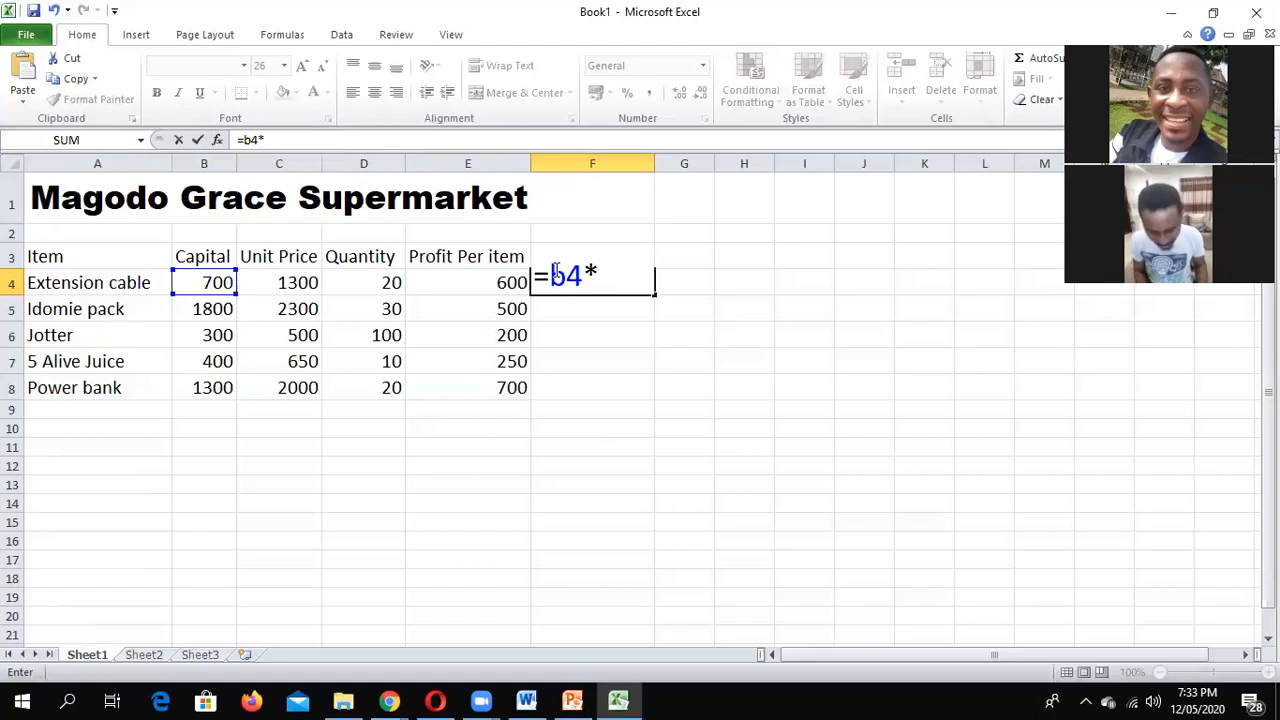
text(b)
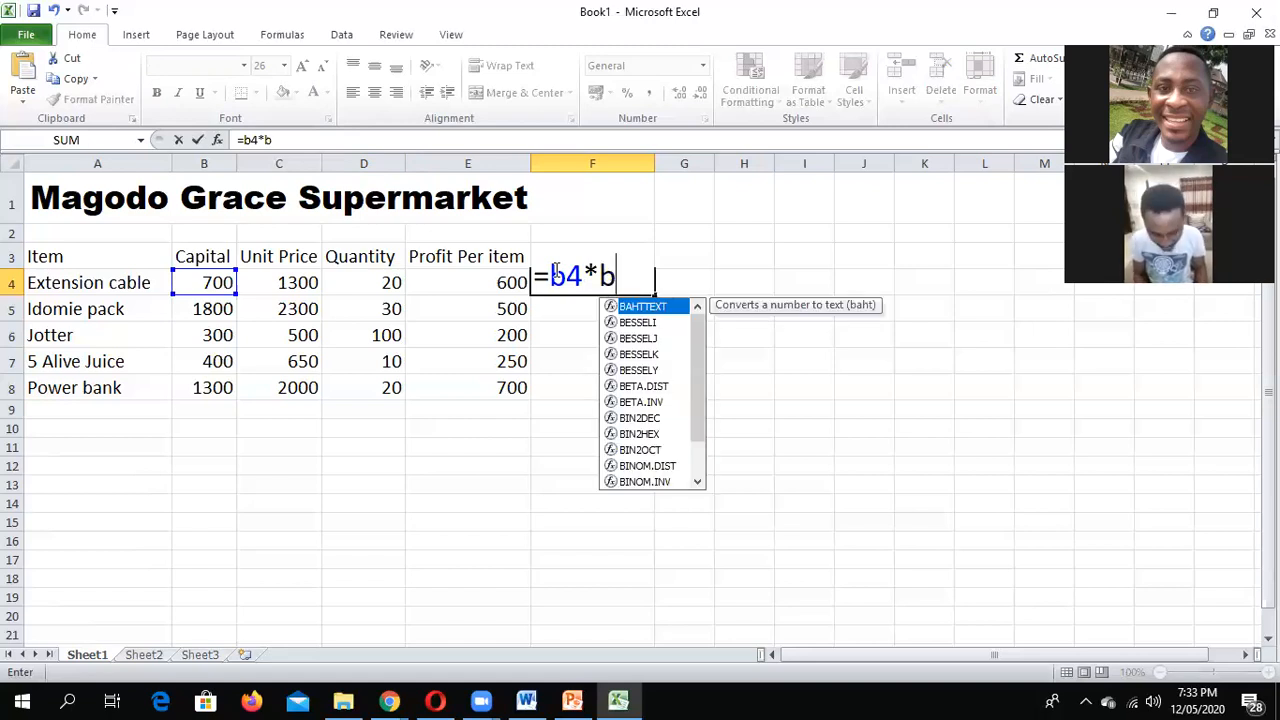
key(BackSpace)
text(c)
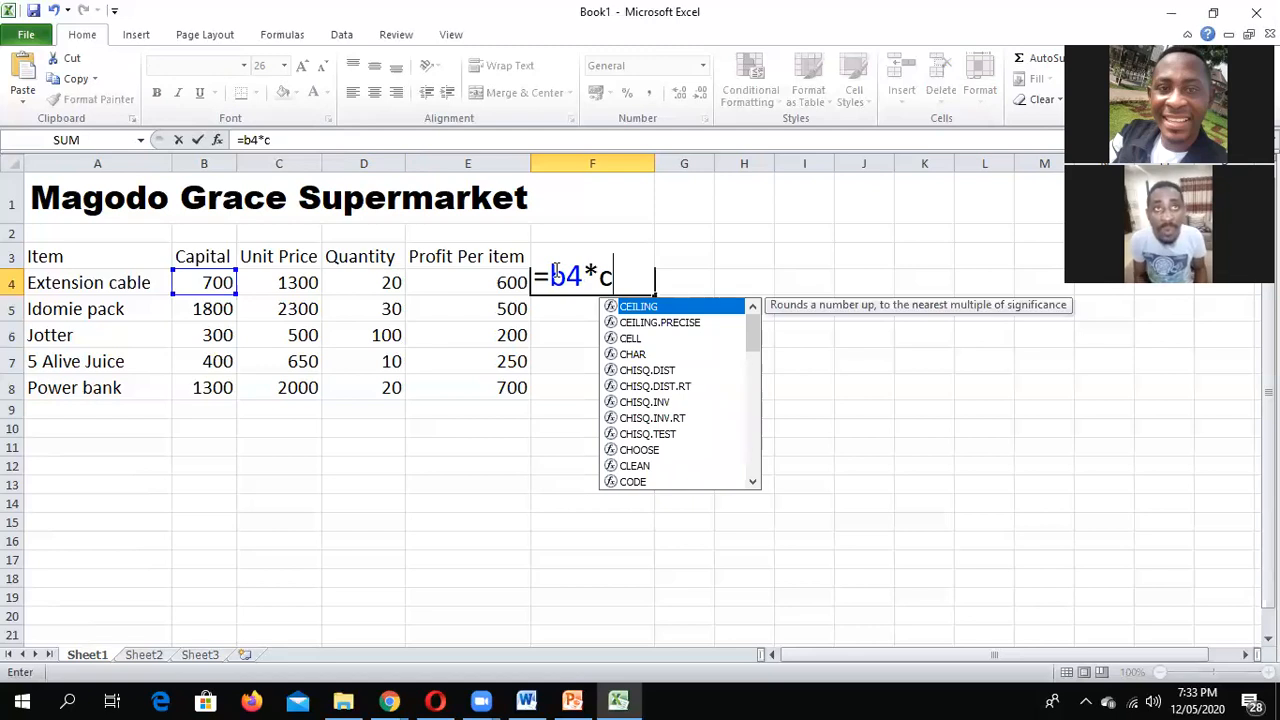
text(4)
key(BackSpace)
key(BackSpace)
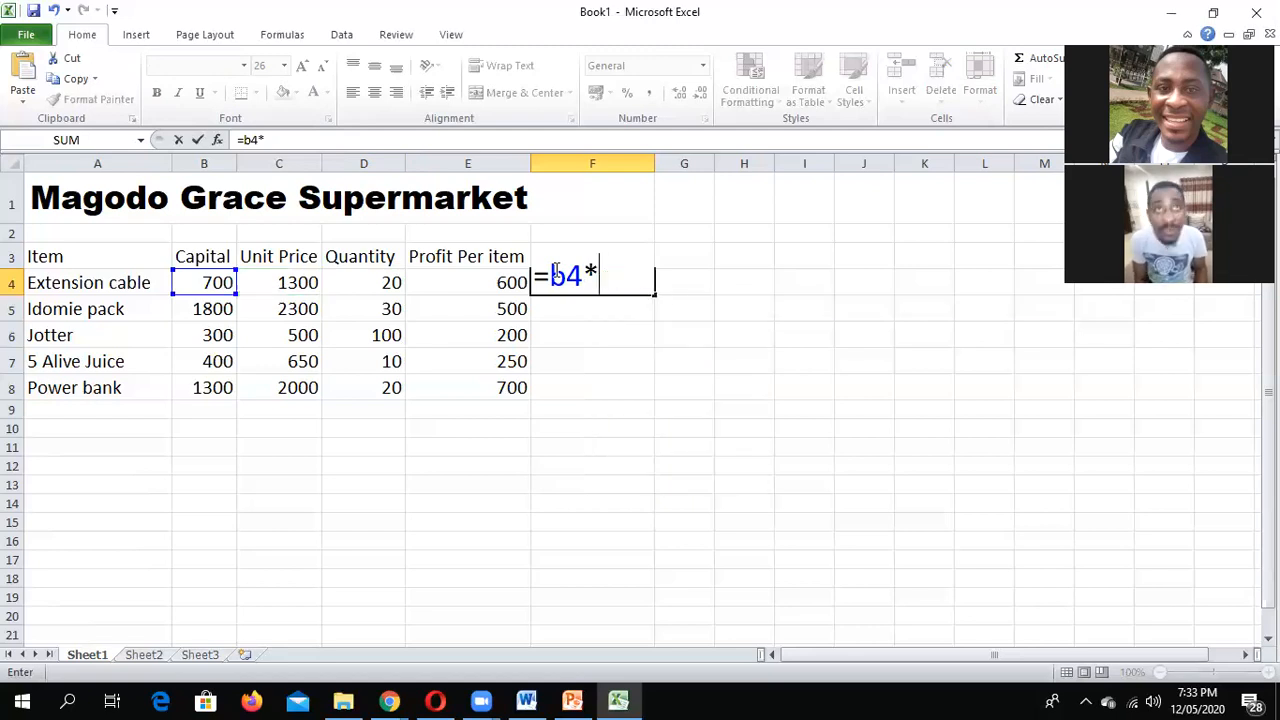
text(d4)
key(Return)
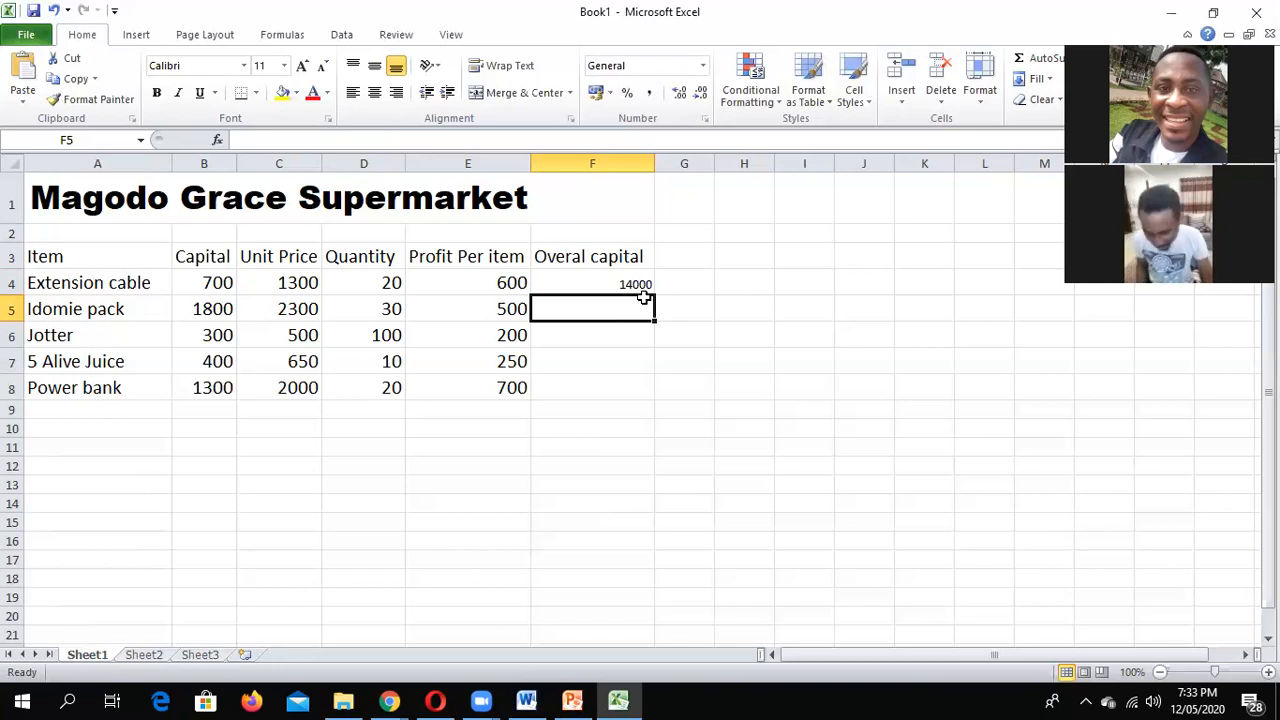
Step: Calculate the Idomie pack's overall capital in cell F5 with the formula =b5*d5
text(=)
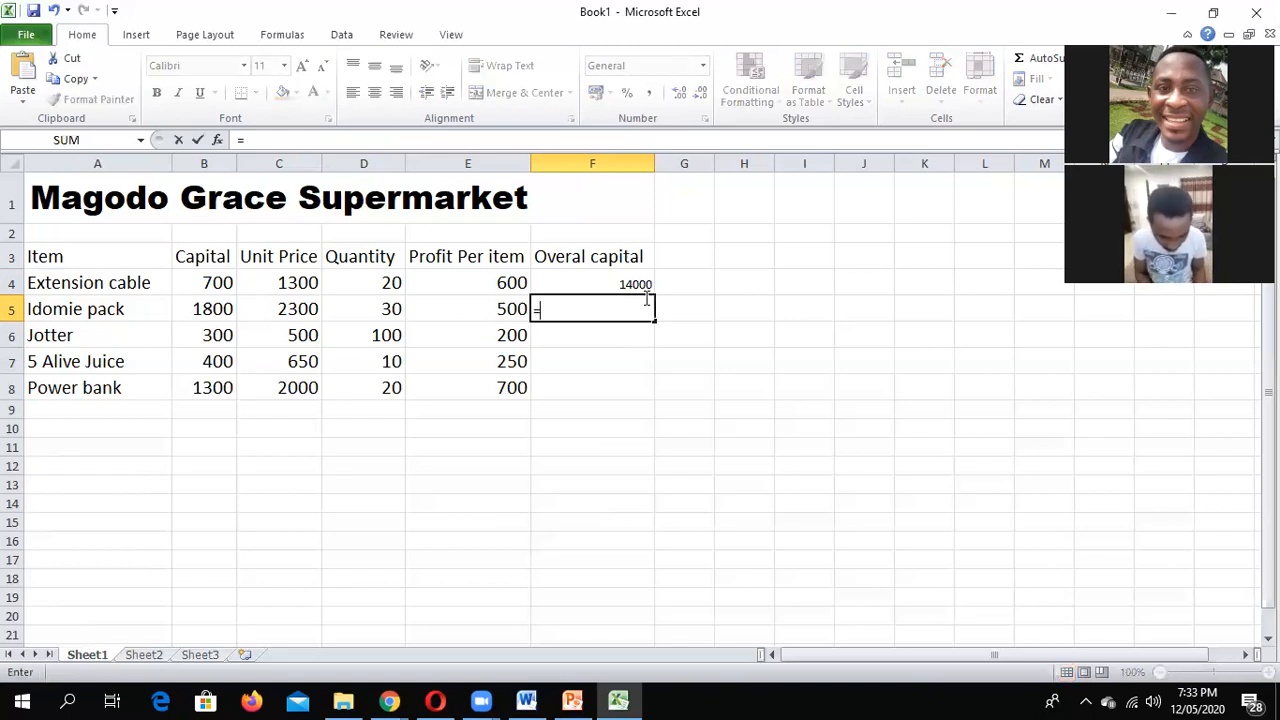
text(b4)
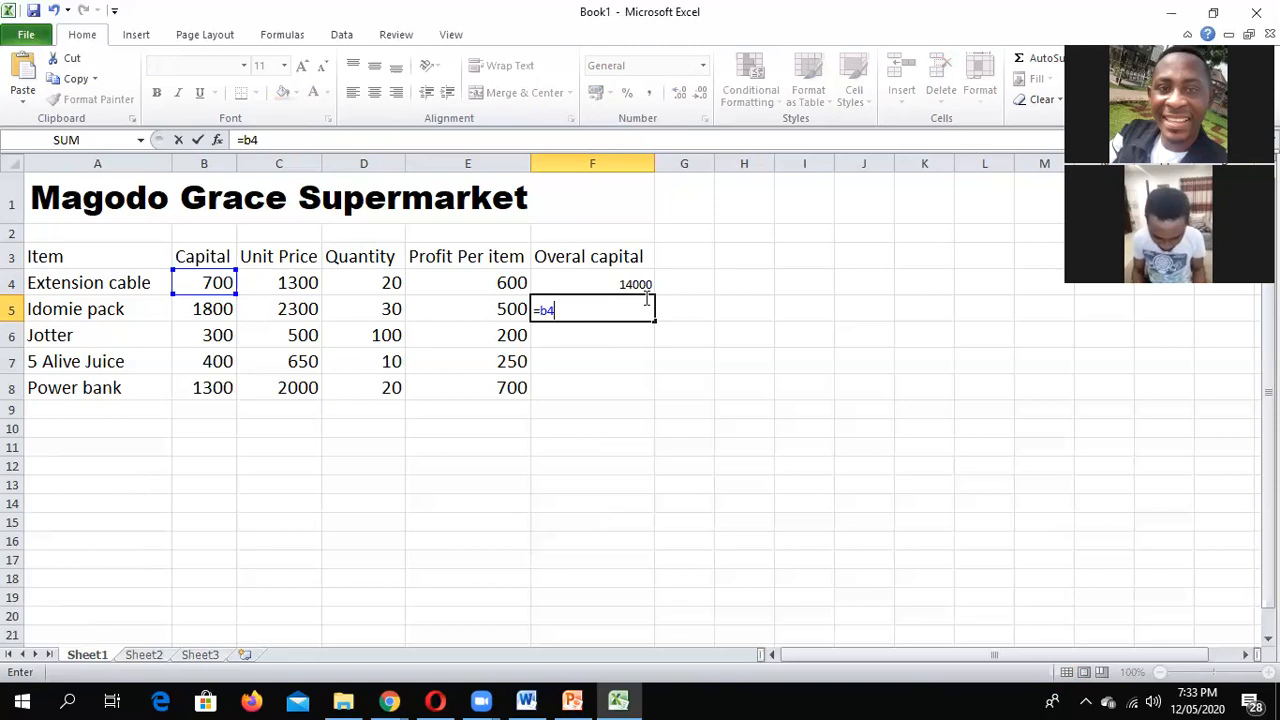
text(*)
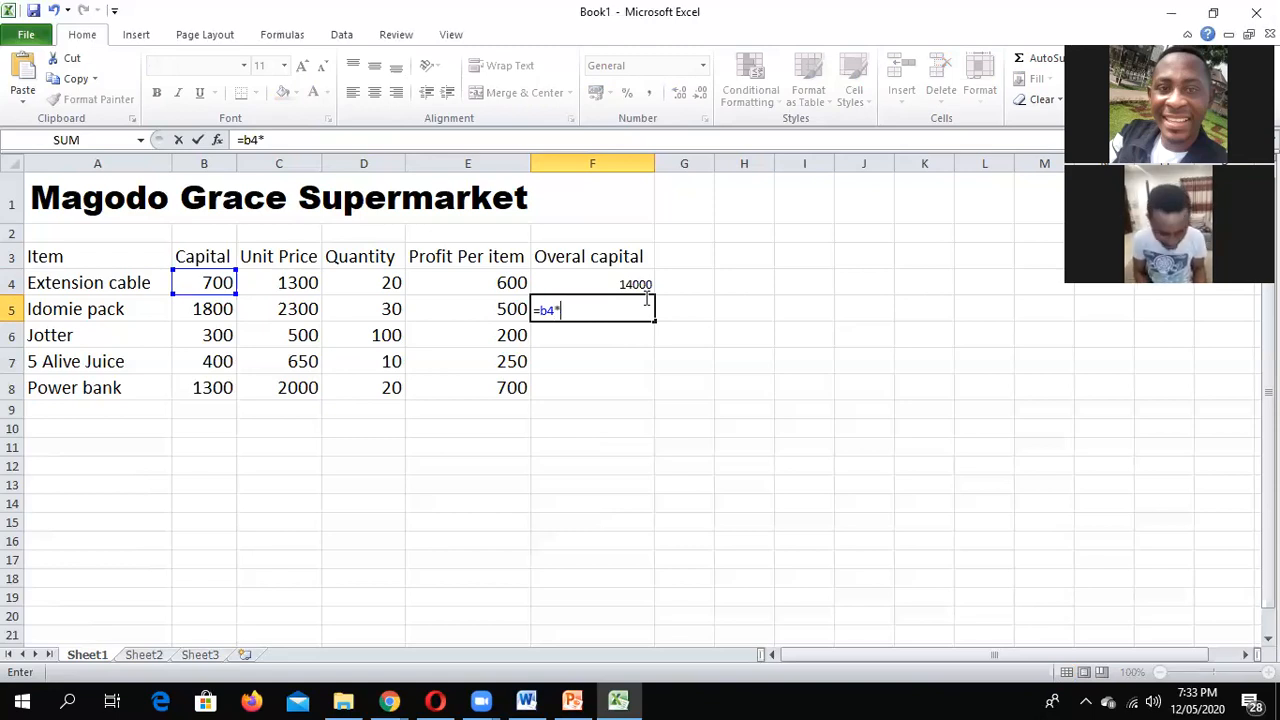
text(d)
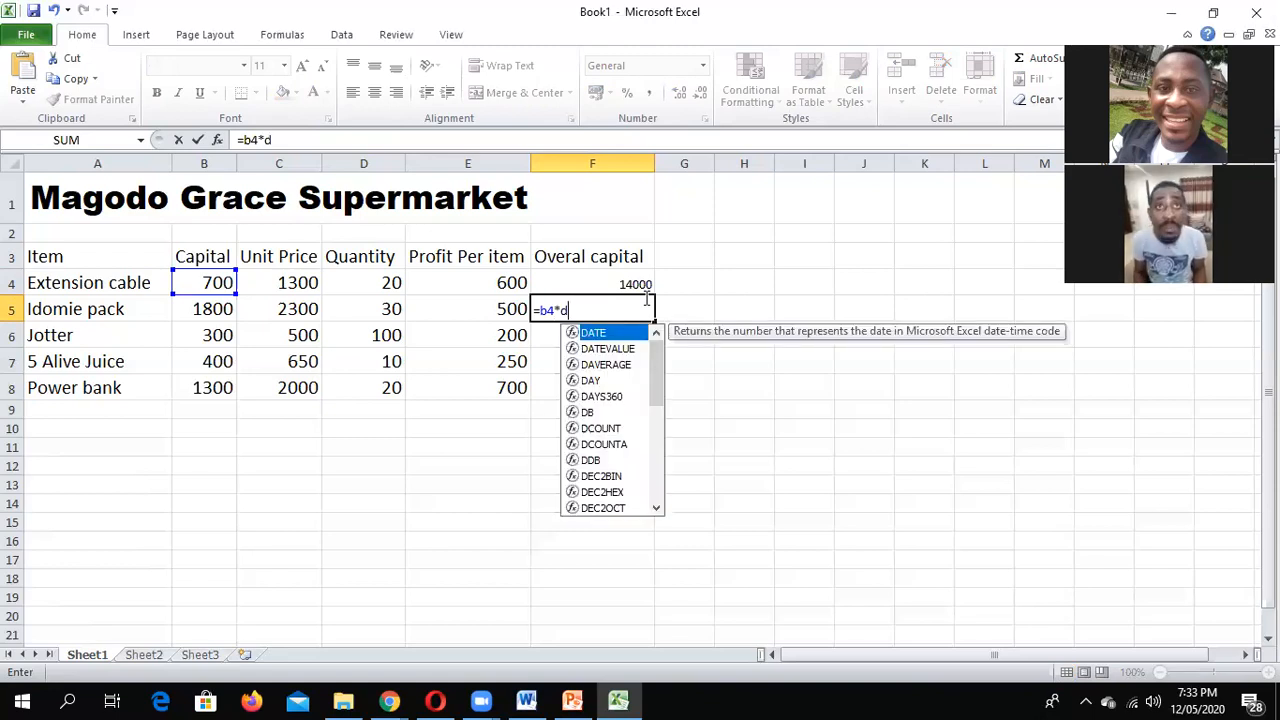
key(BackSpace)
key(BackSpace)
key(BackSpace)
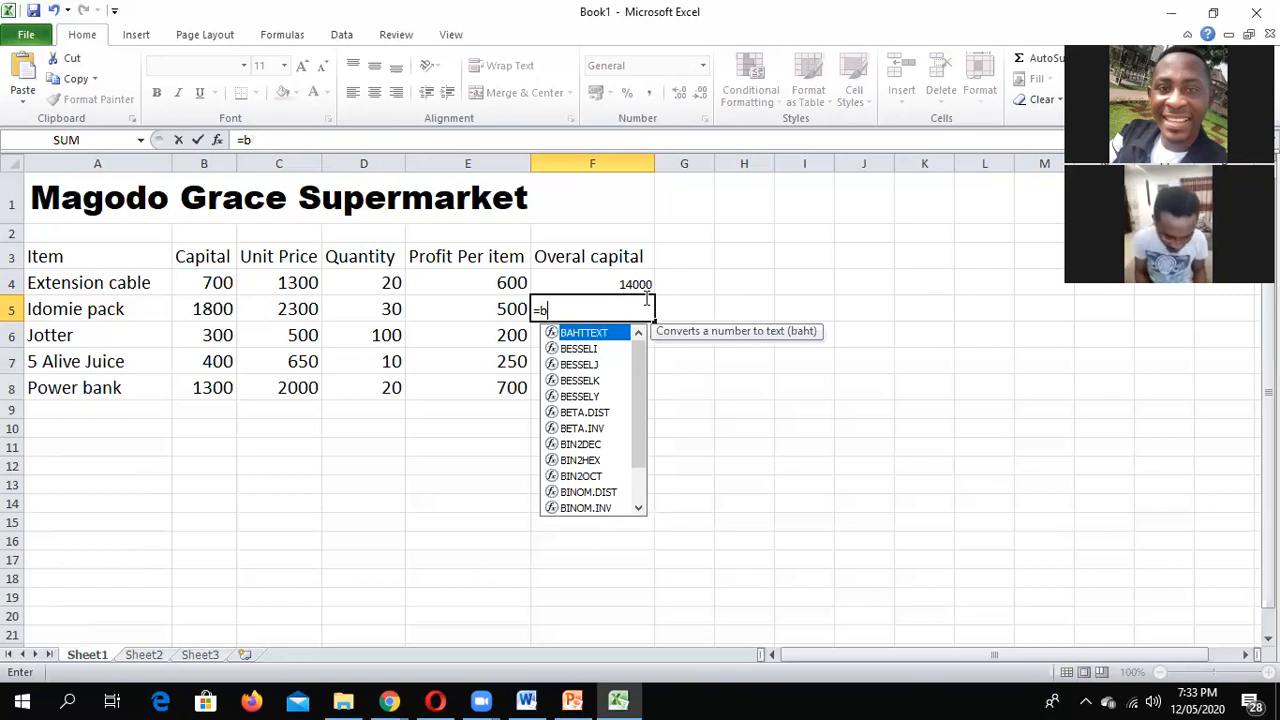
text(5*)
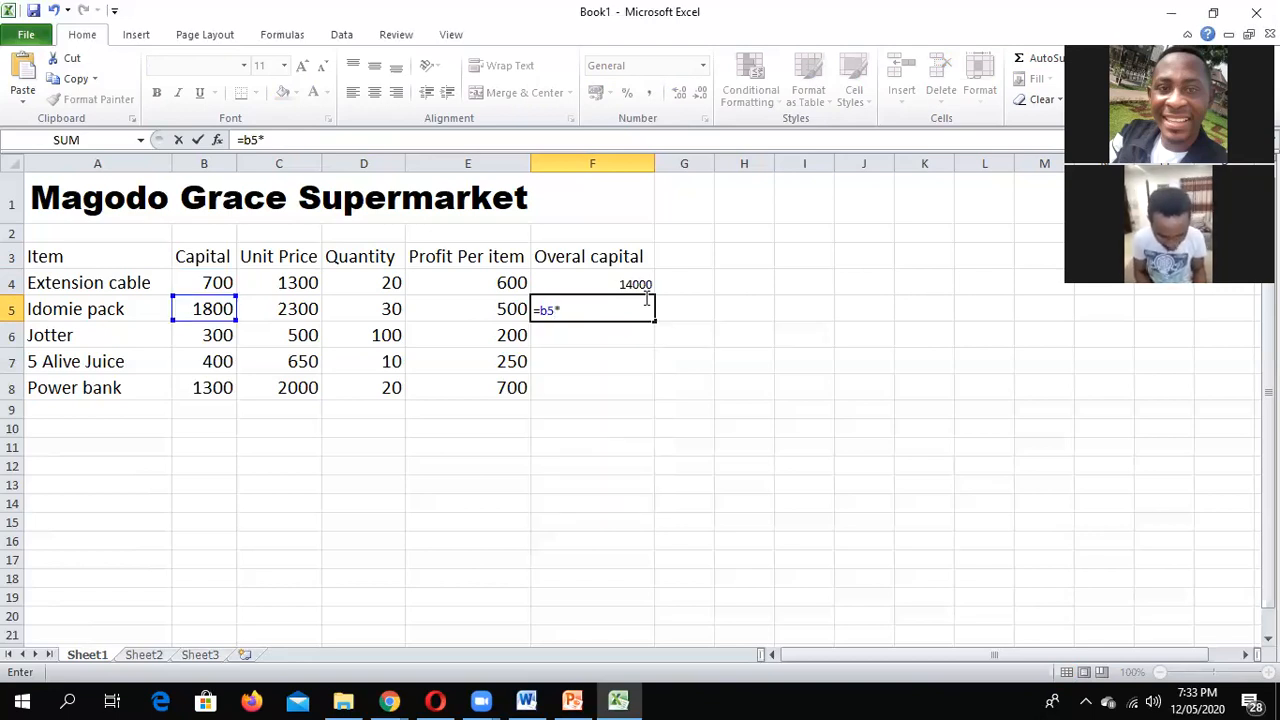
text(d)
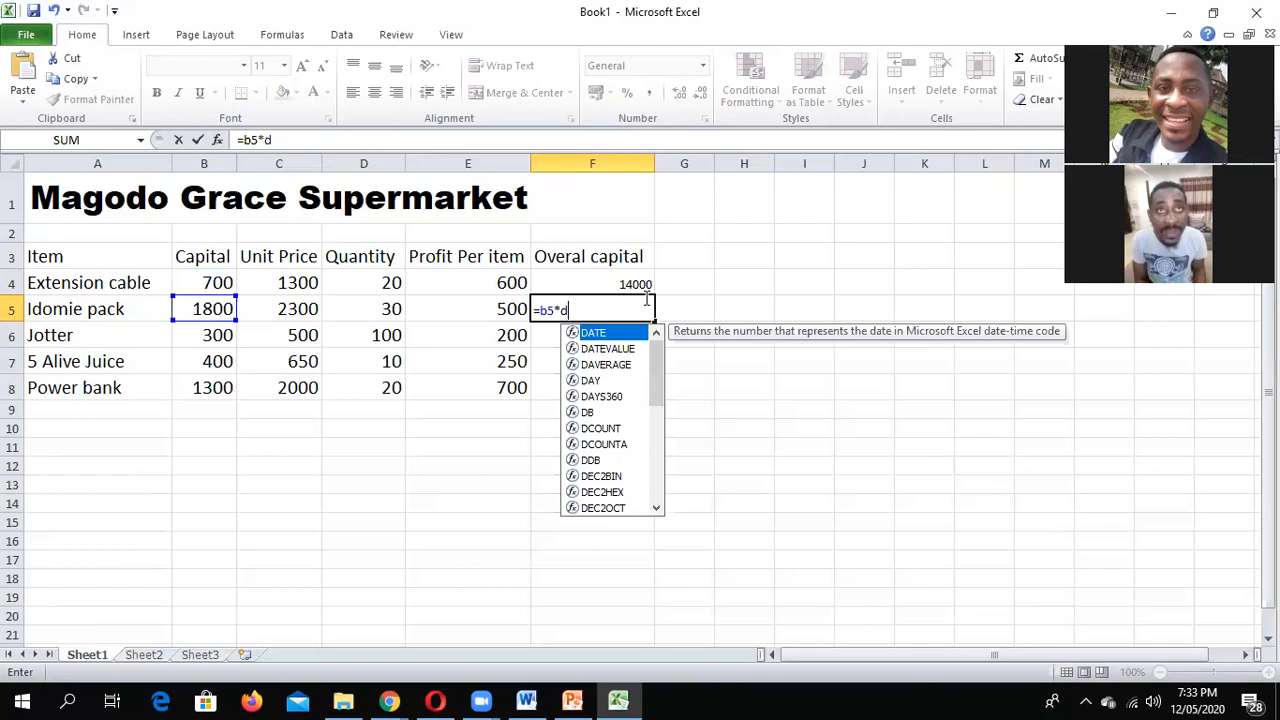
text(5)
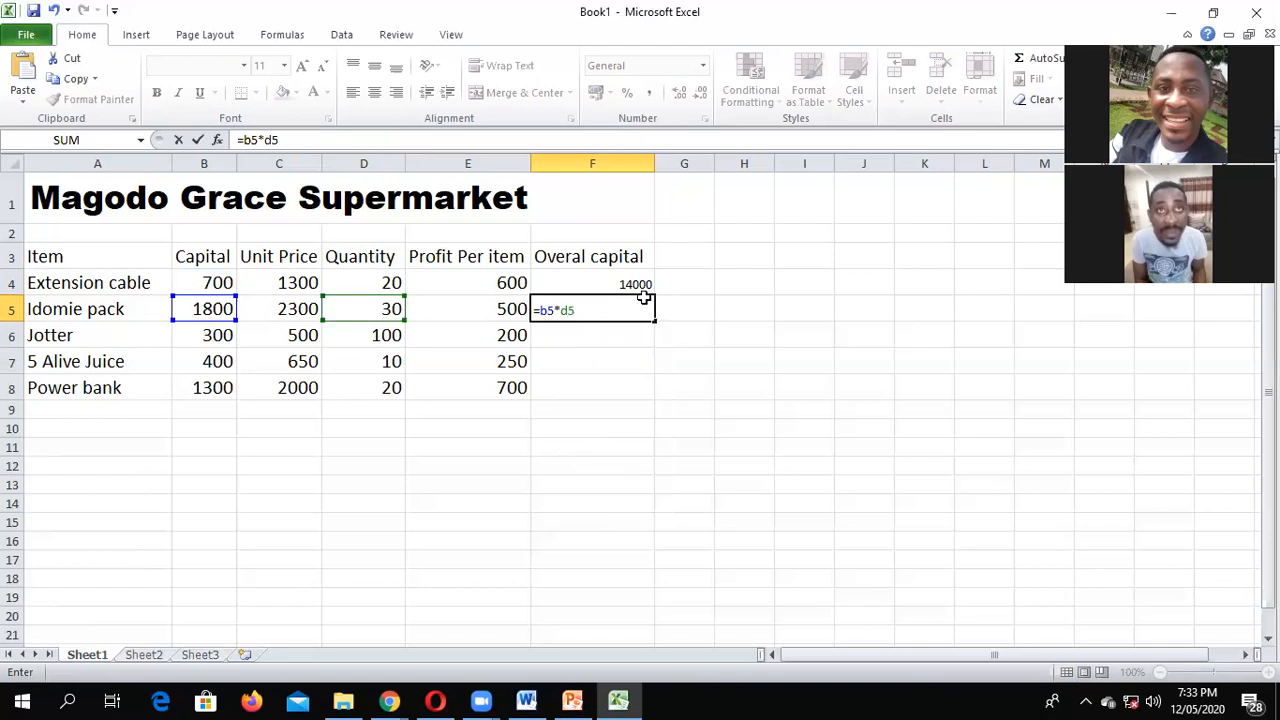
key(Return)
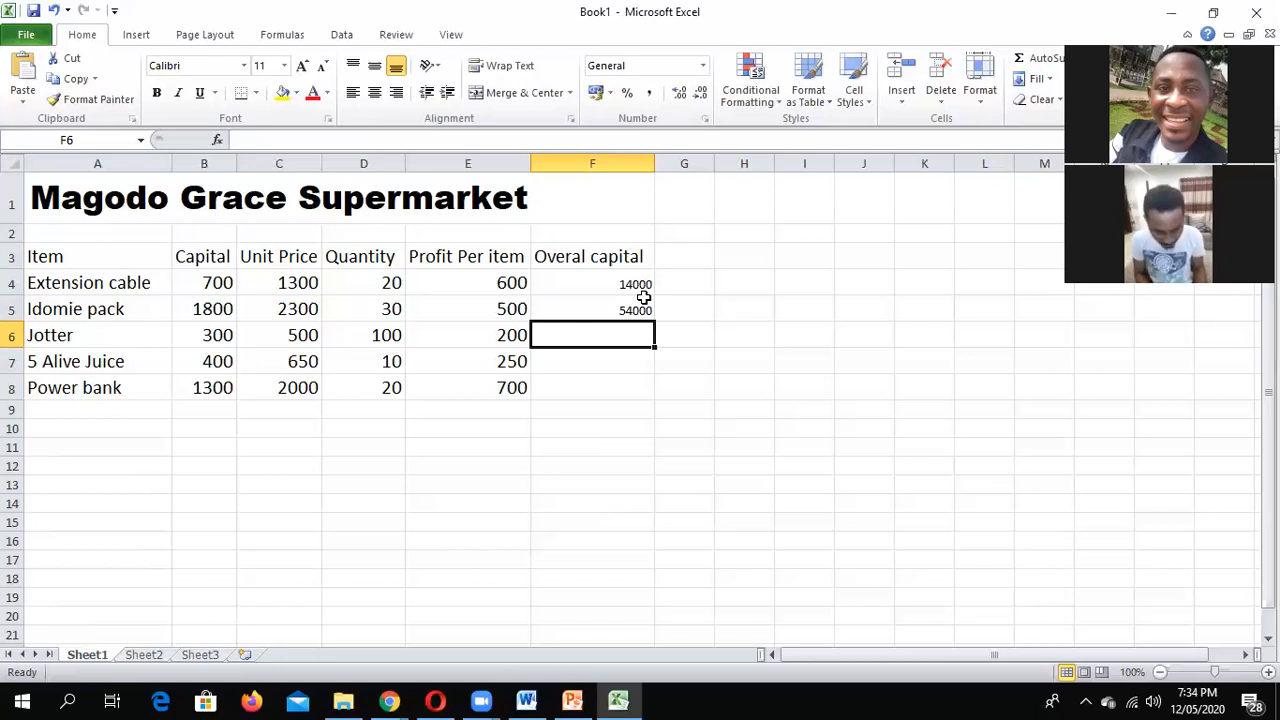
Step: Calculate the Jotter's overall capital in cell F6 with the formula =b6*d6
key(BackSpace)
text(=b)
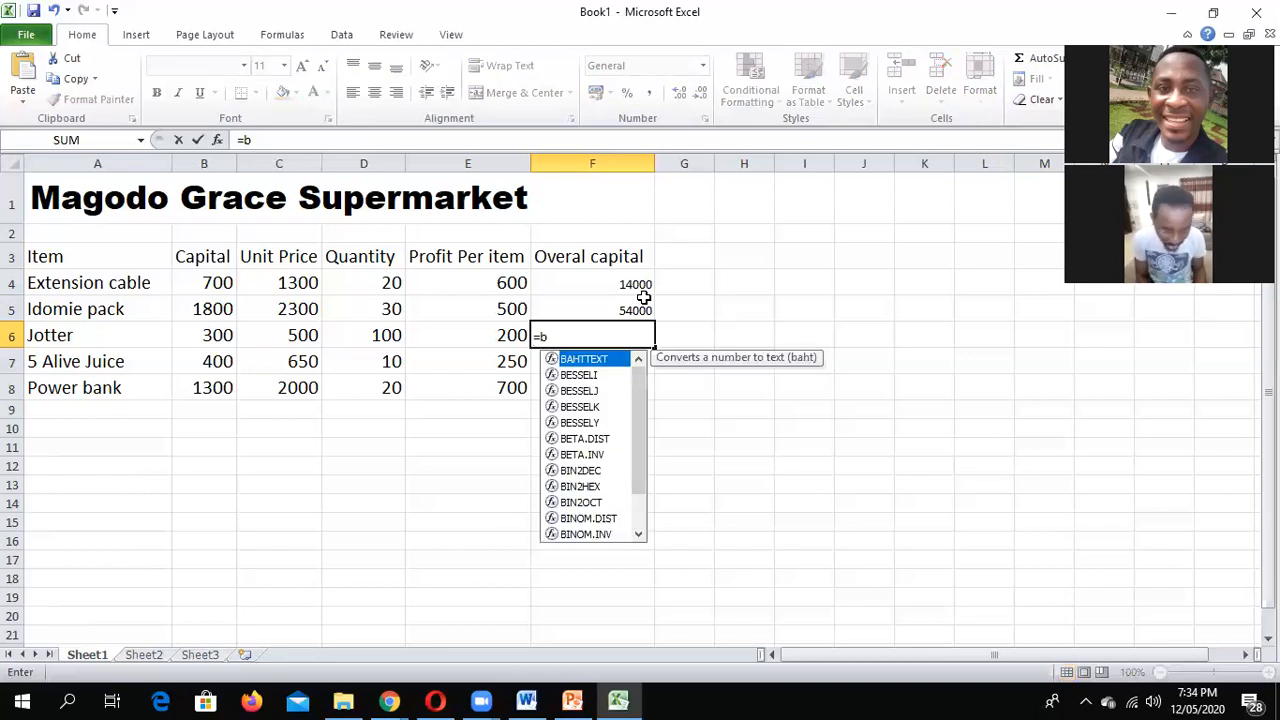
text(6*)
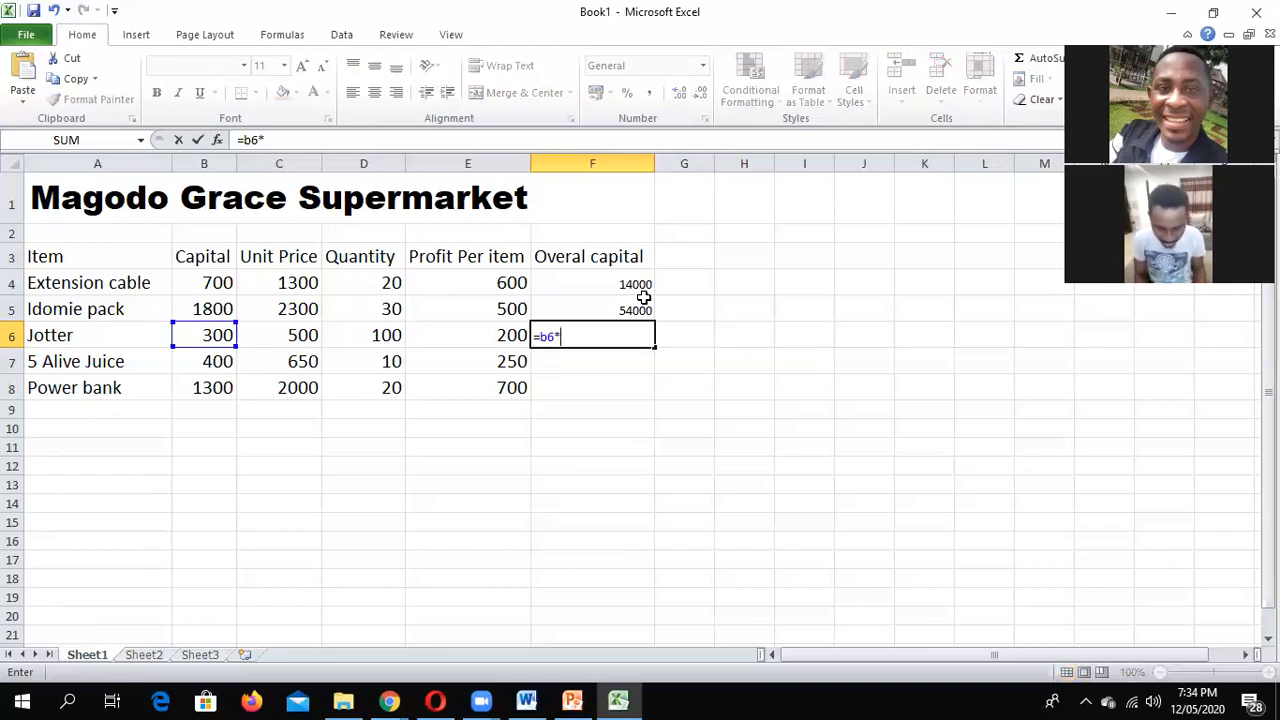
text(d)
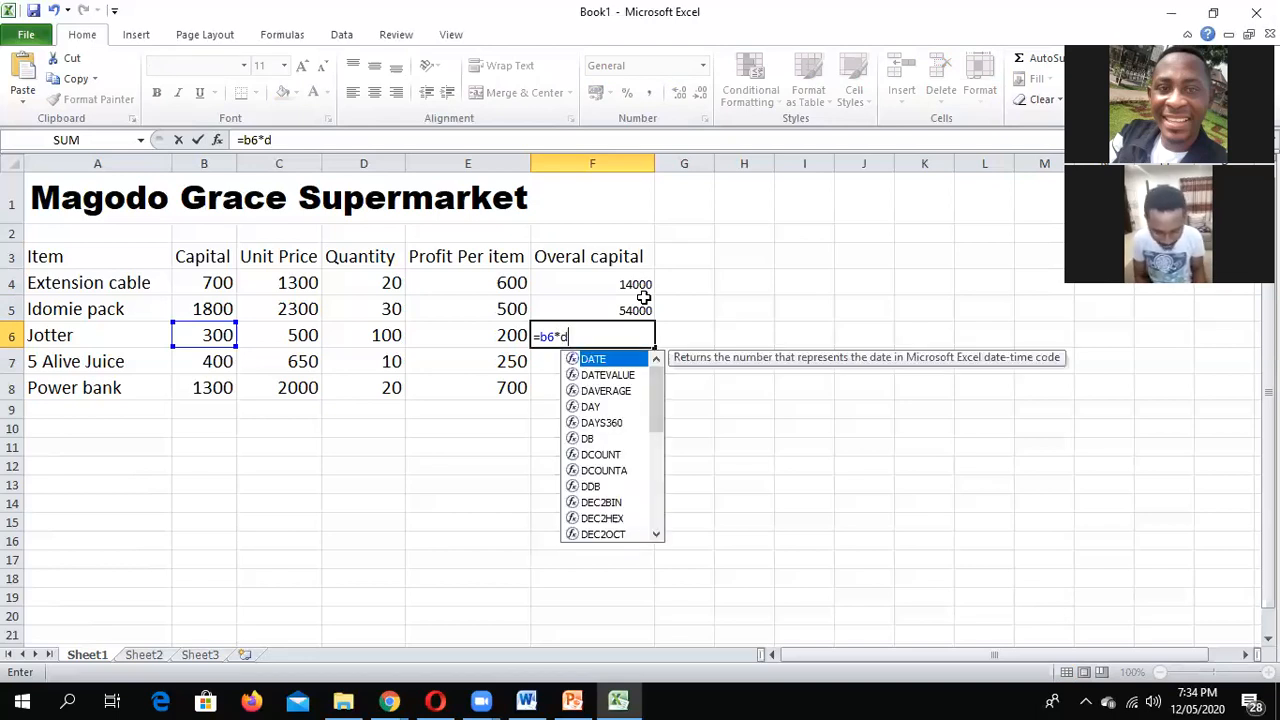
text(6)
key(Return)
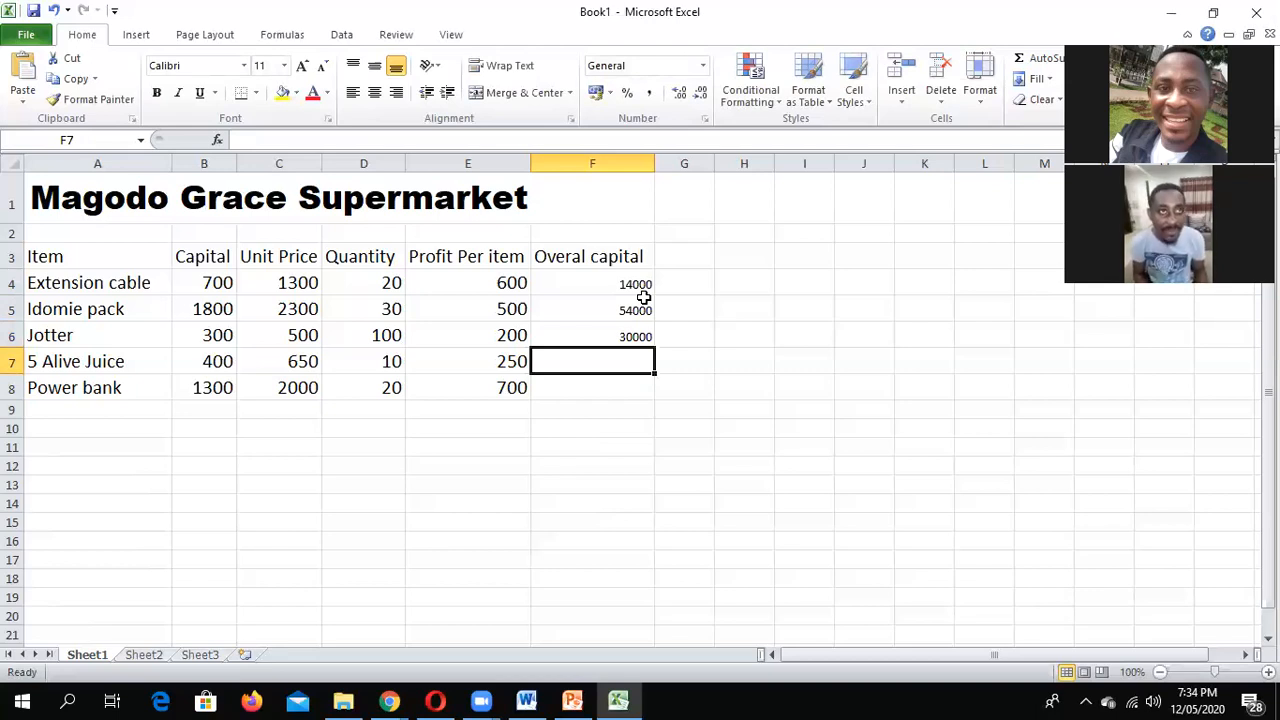
Step: Calculate the 5 Alive Juice's overall capital in cell F7 with the formula =b7*d7
text(b)
key(BackSpace)
text(=)
key(BackSpace)
text(b)
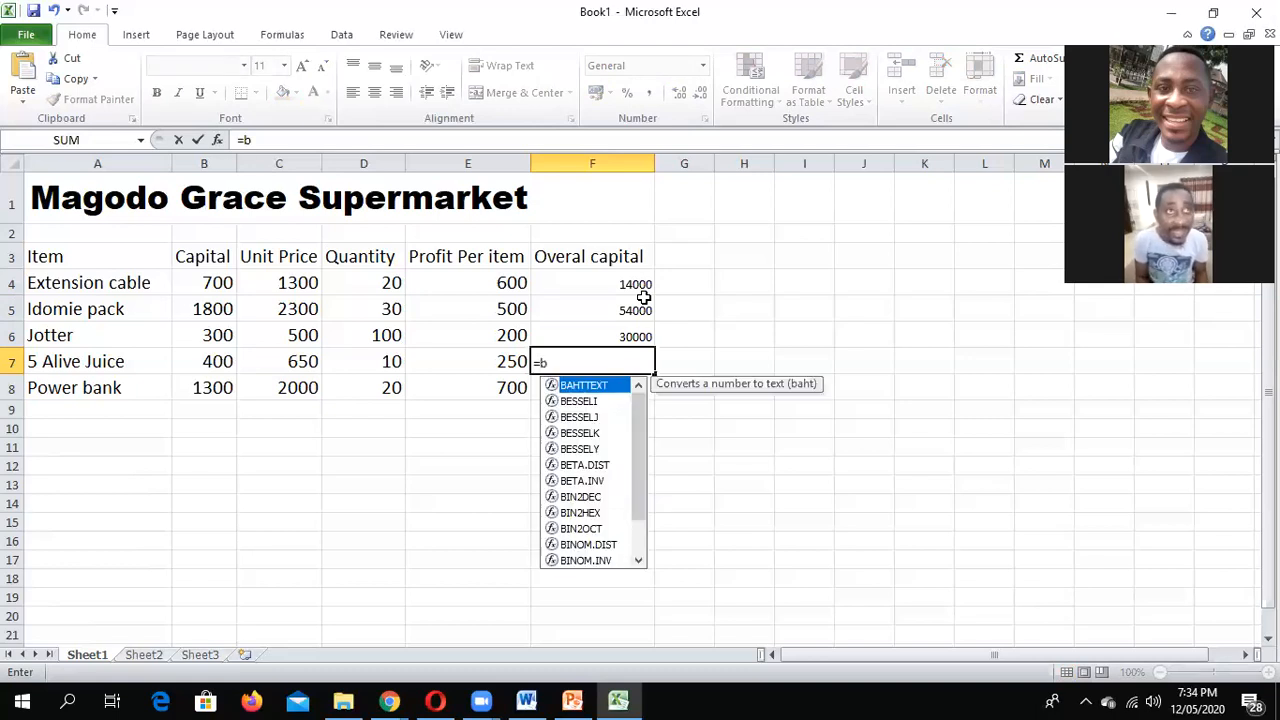
text(7*)
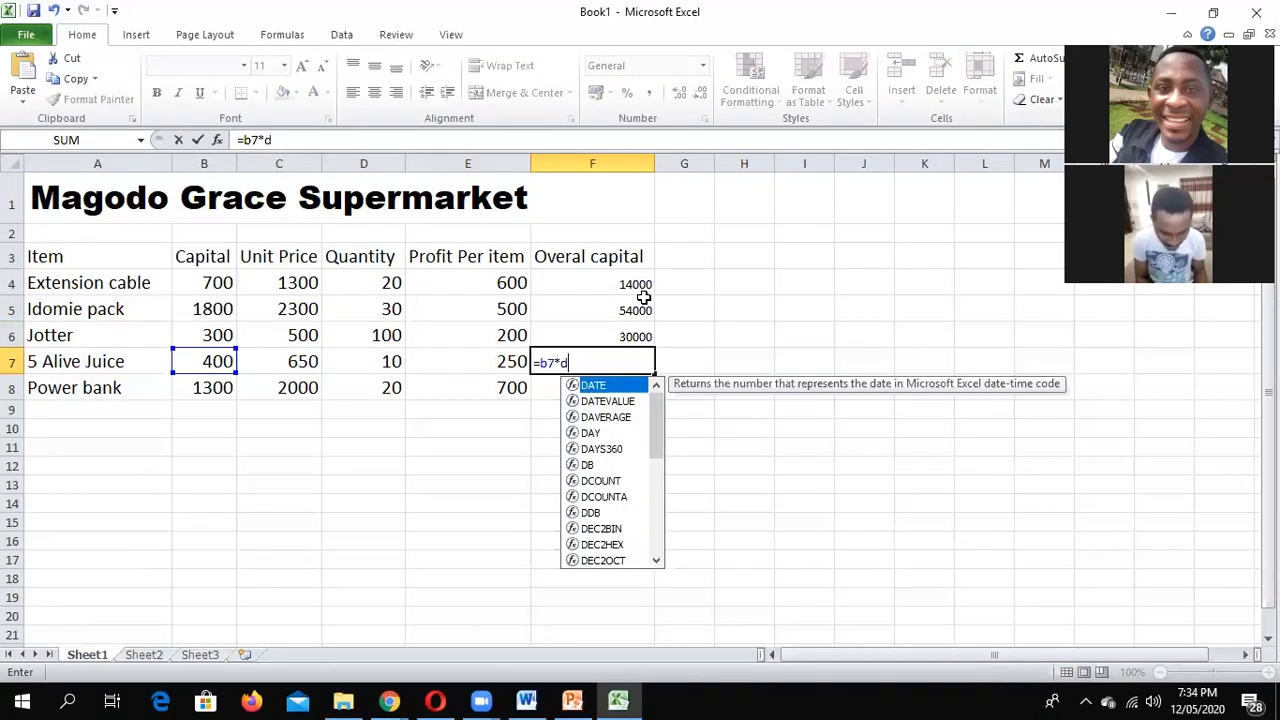
text(7)
key(Return)
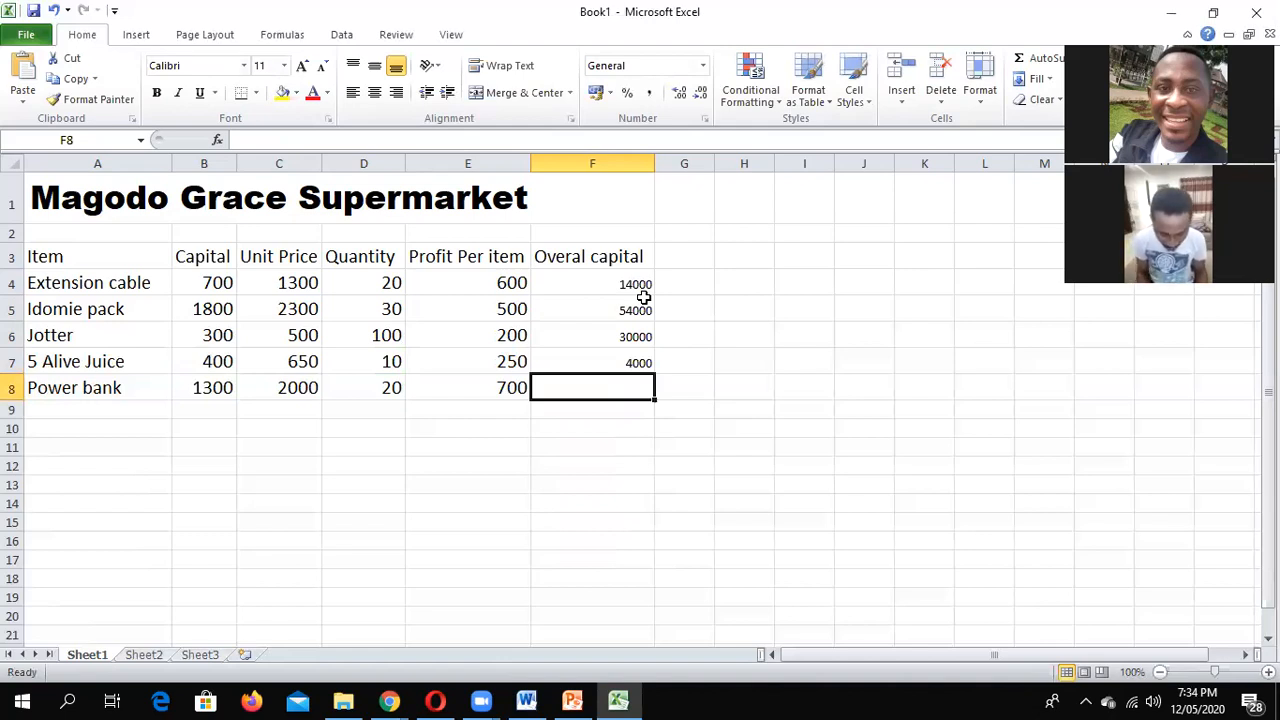
text(=)
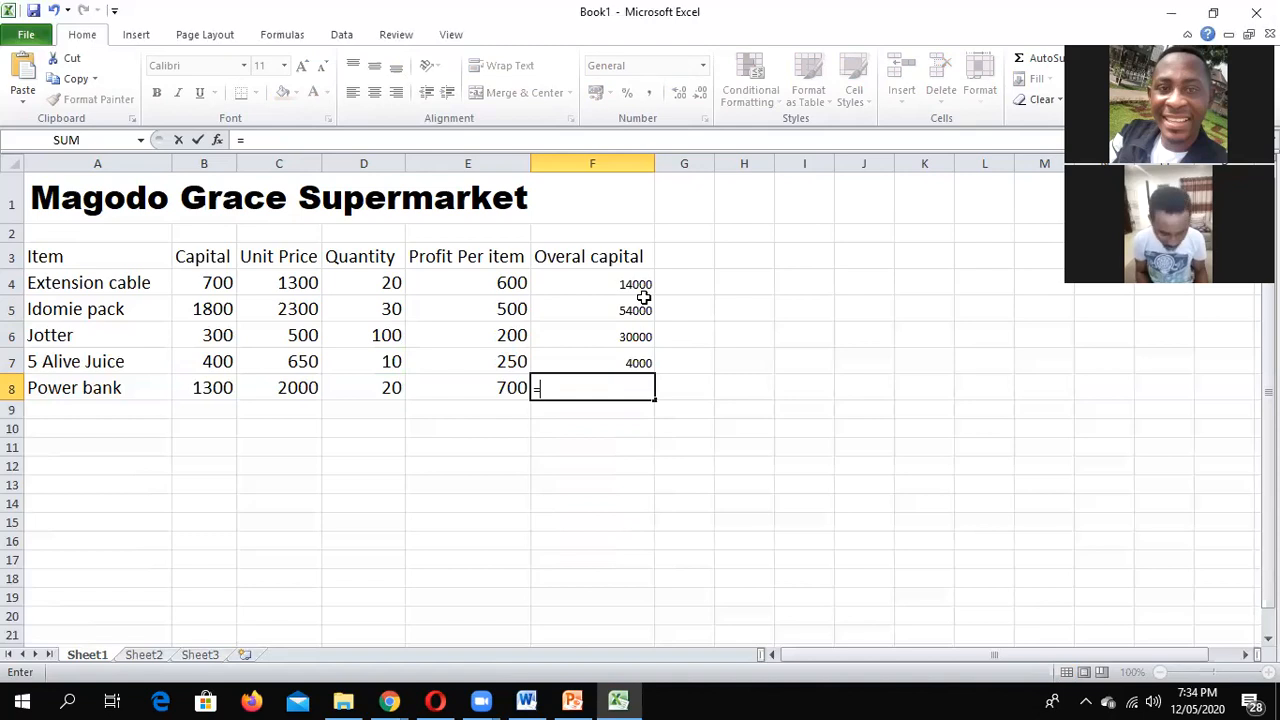
text(b)
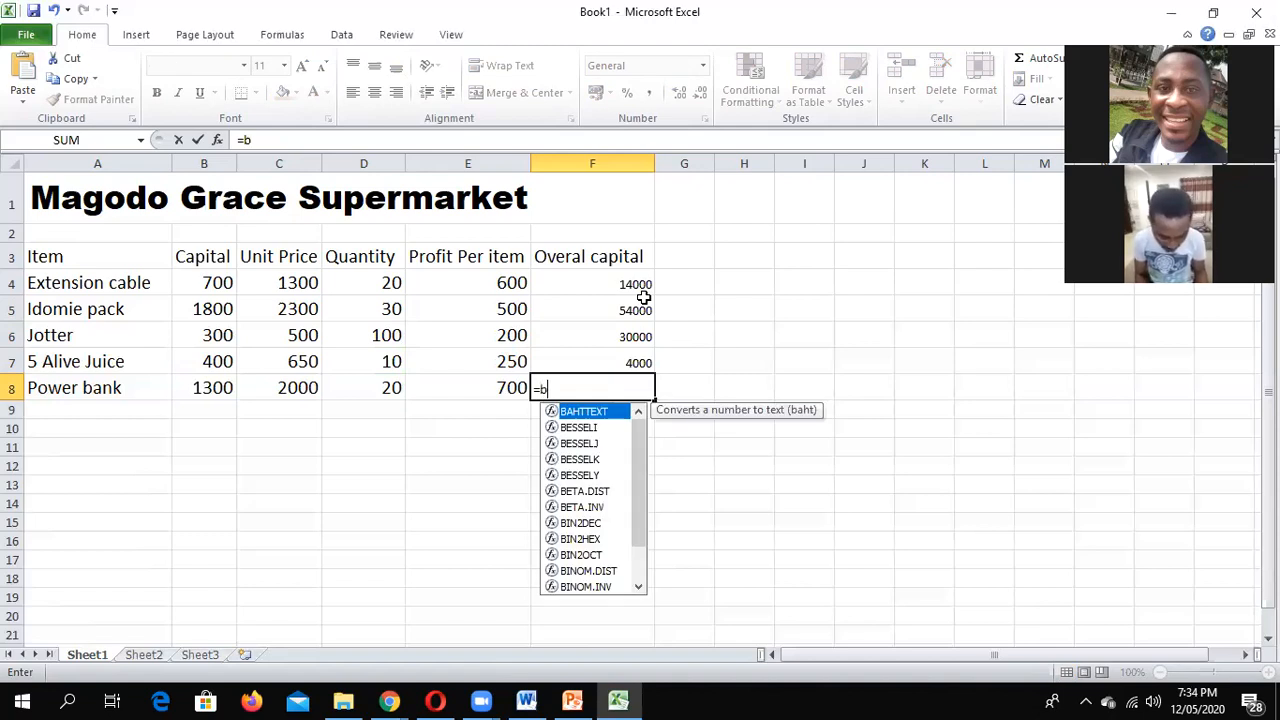
text(88d8)
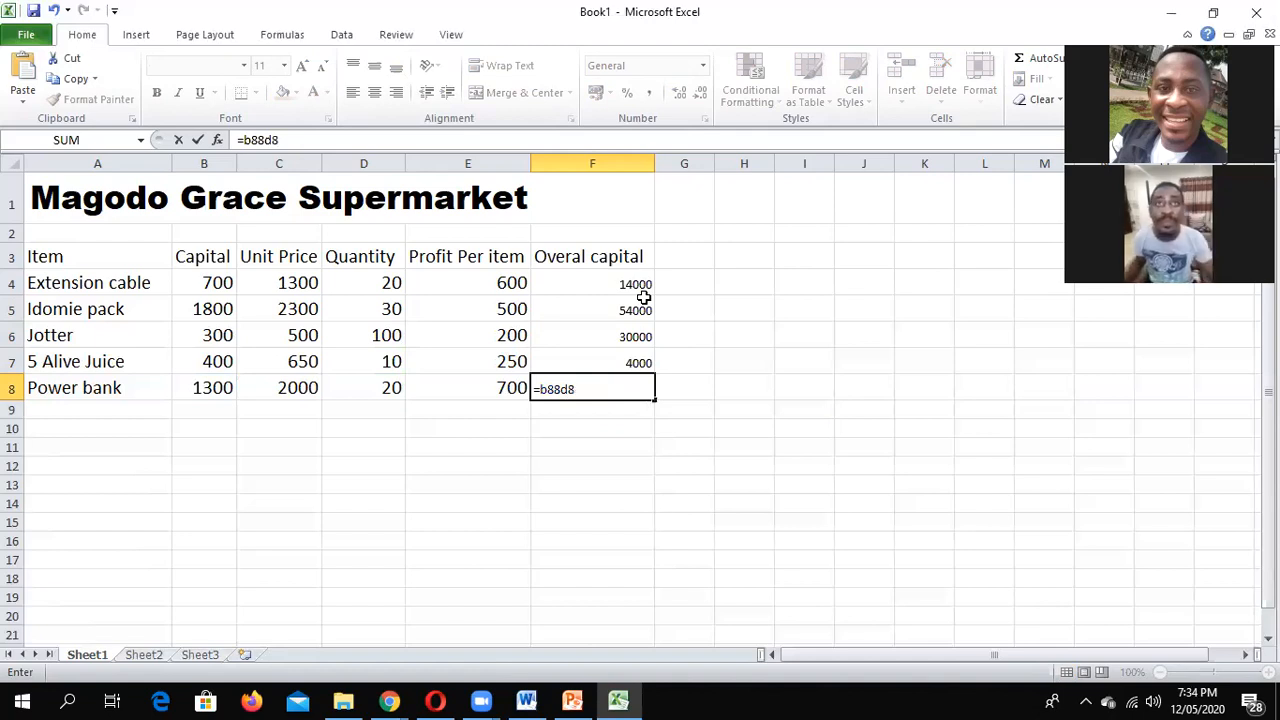
key(Return)
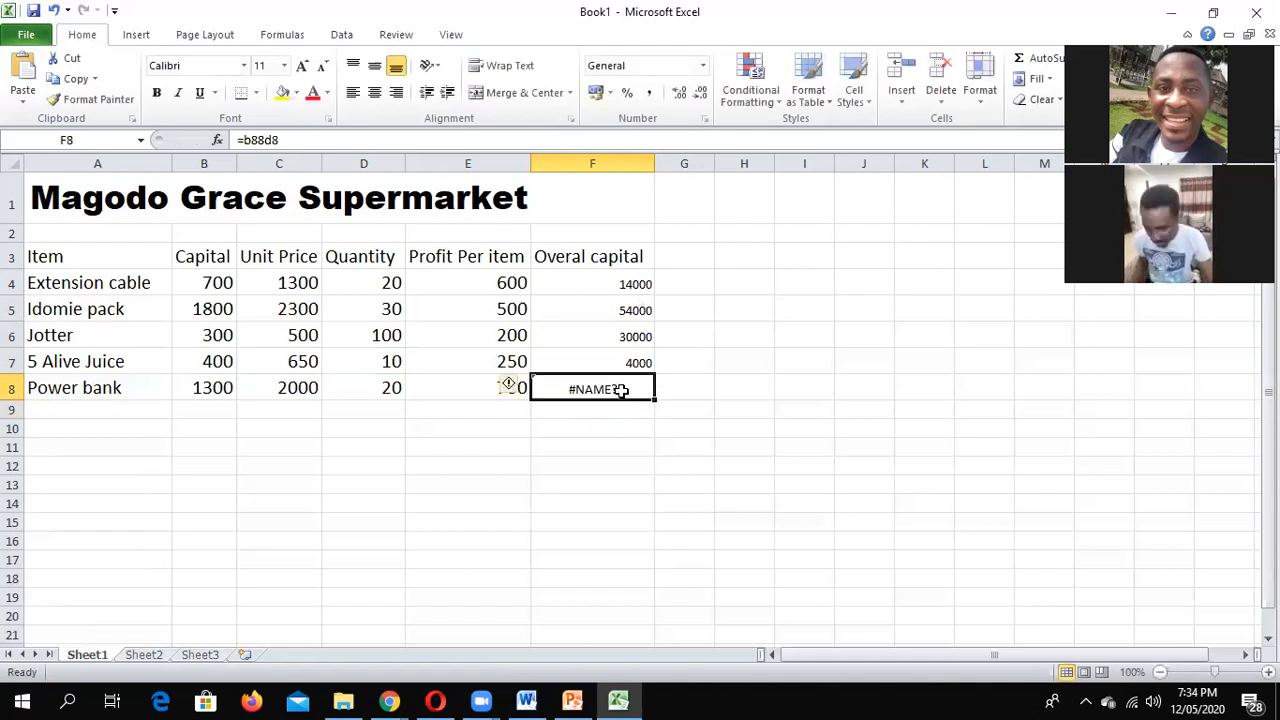
key(Delete)
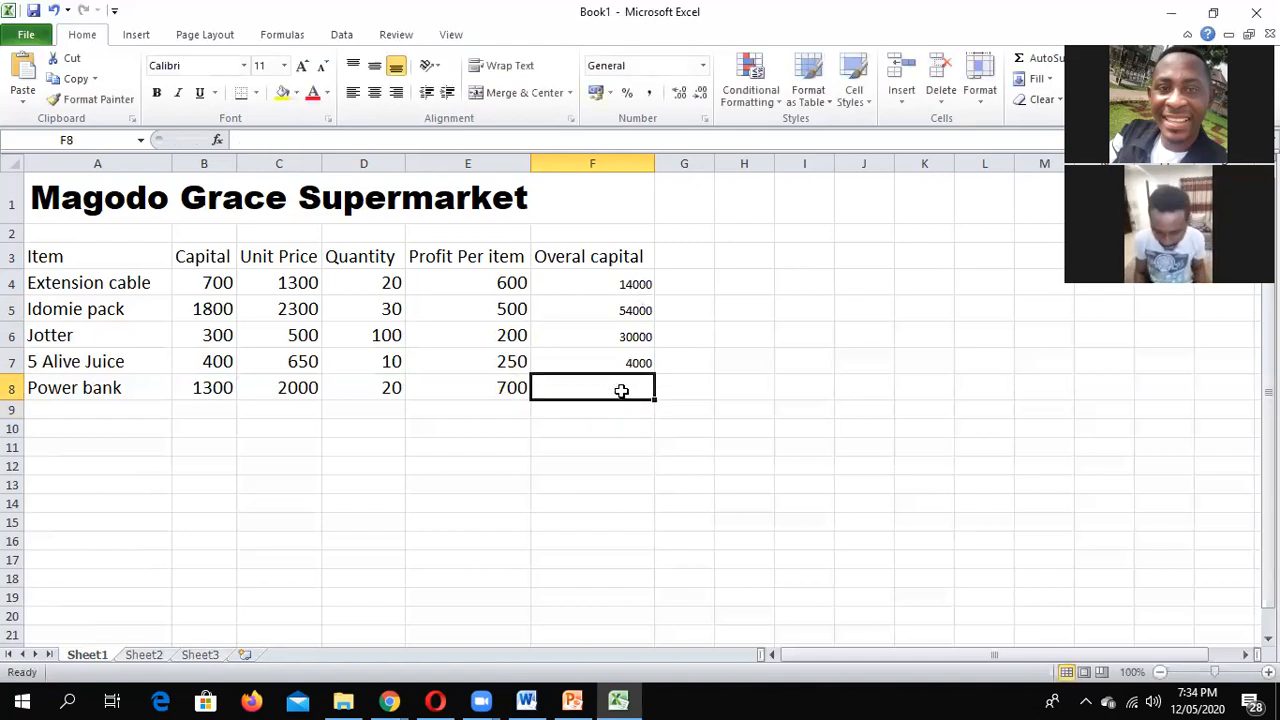
Step: Calculate the Power bank's overall capital in cell F8 with the formula =b8*d8
text(=b)
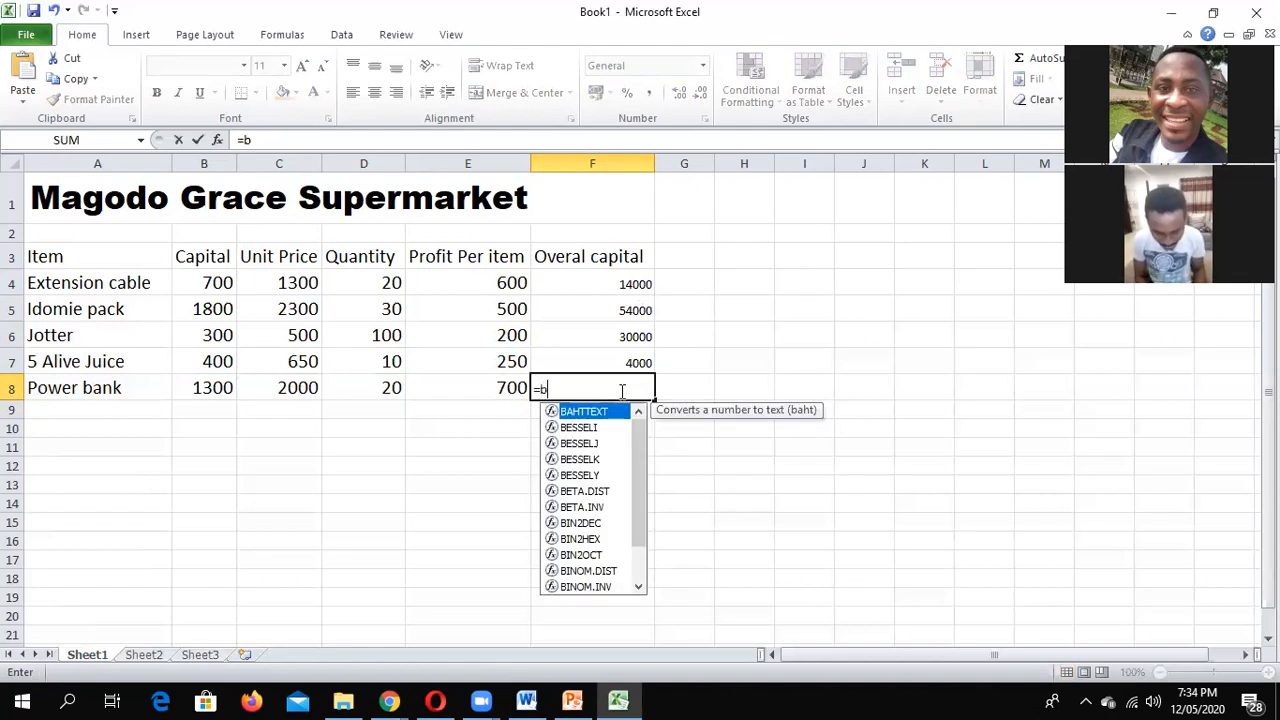
text(8)
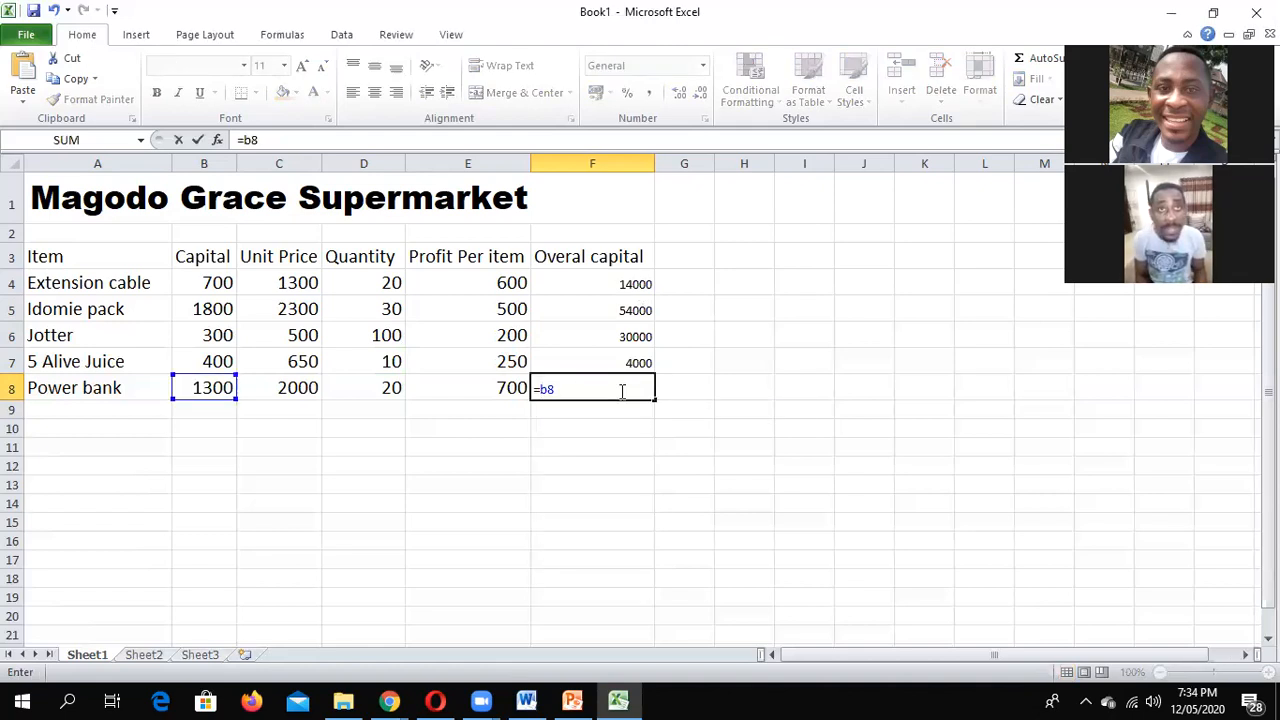
text(*)
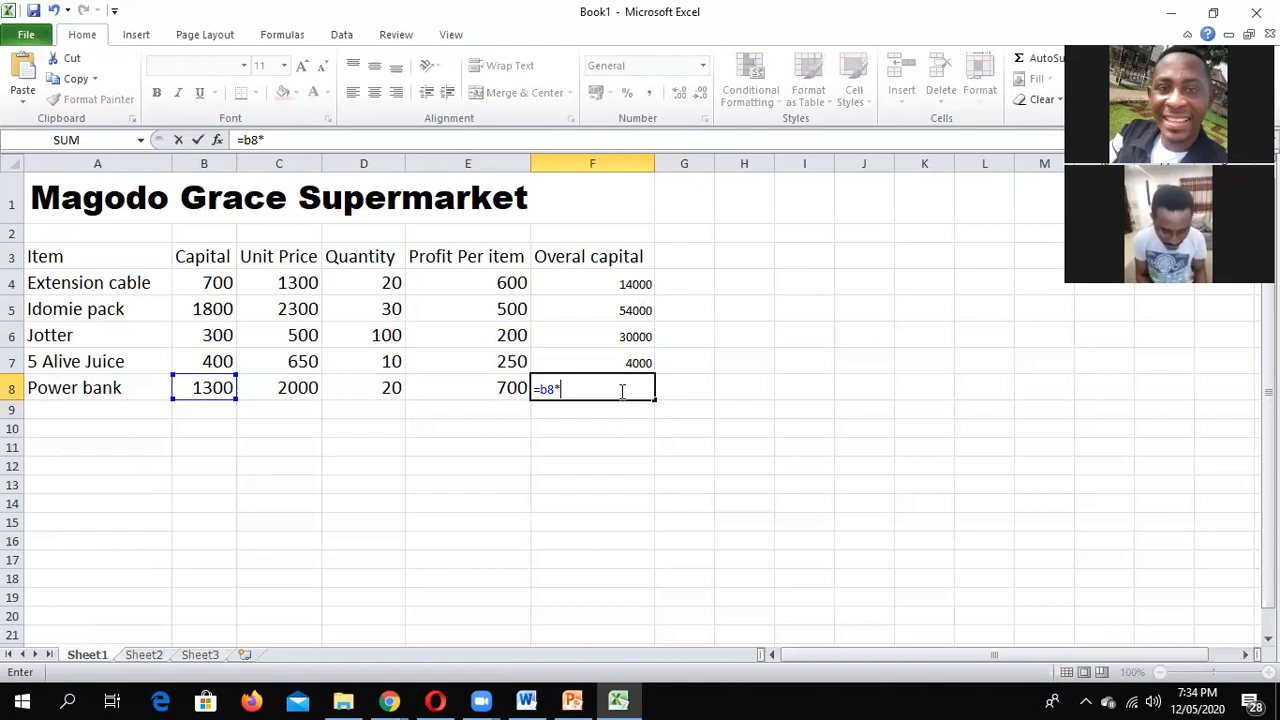
text(c)
key(BackSpace)
text(d)
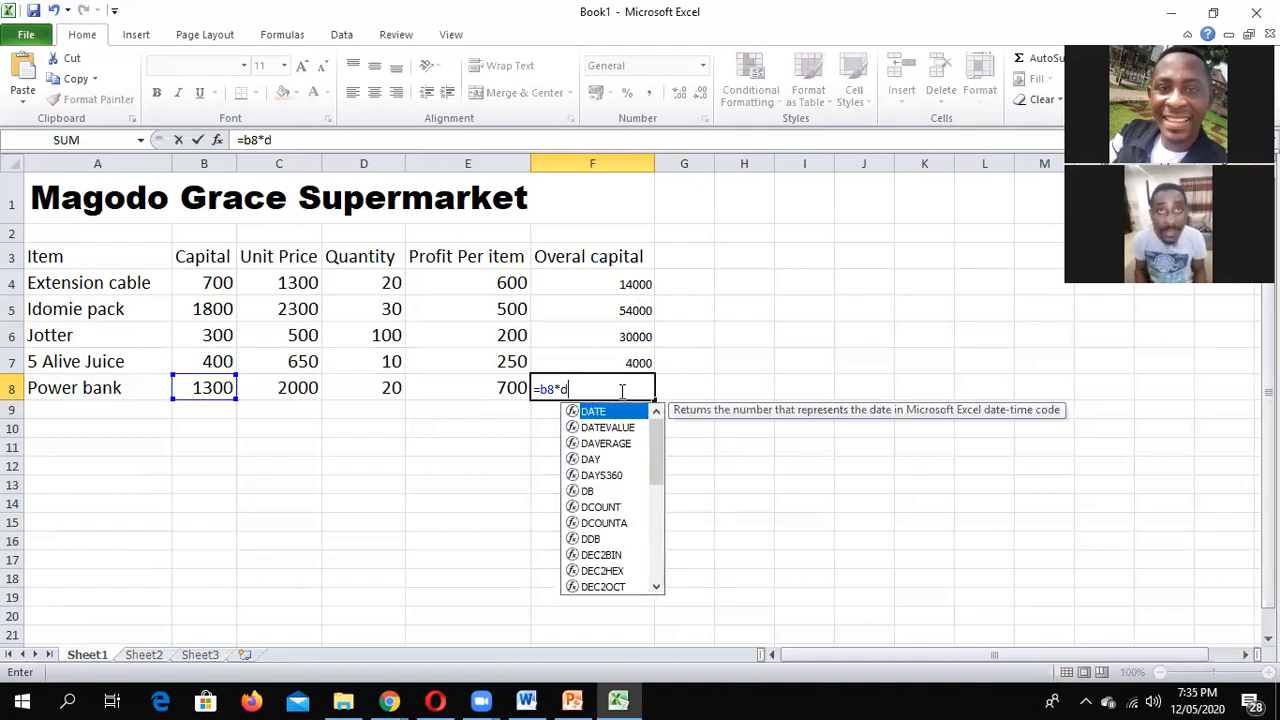
text(8)
key(Return)
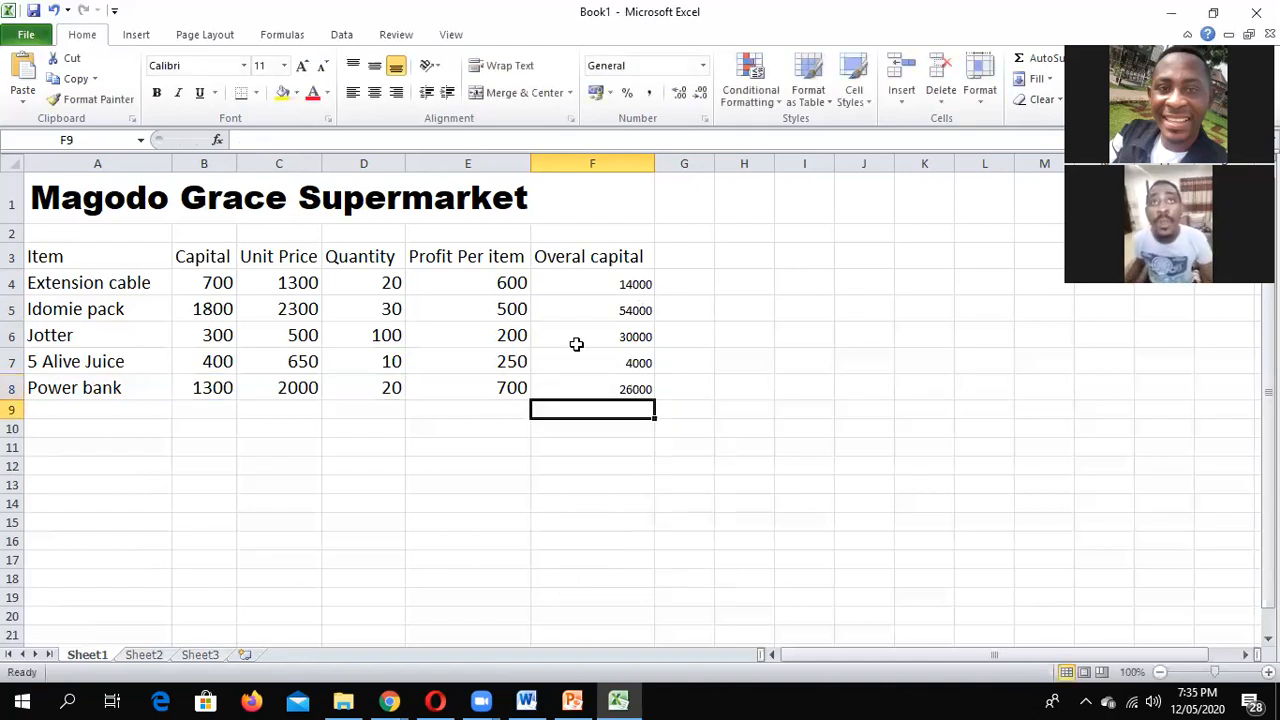
Step: Set the font size of the overall capital values in cells F4 to F8 to 16
drag(597, 277, 612, 393)
click(284, 65)
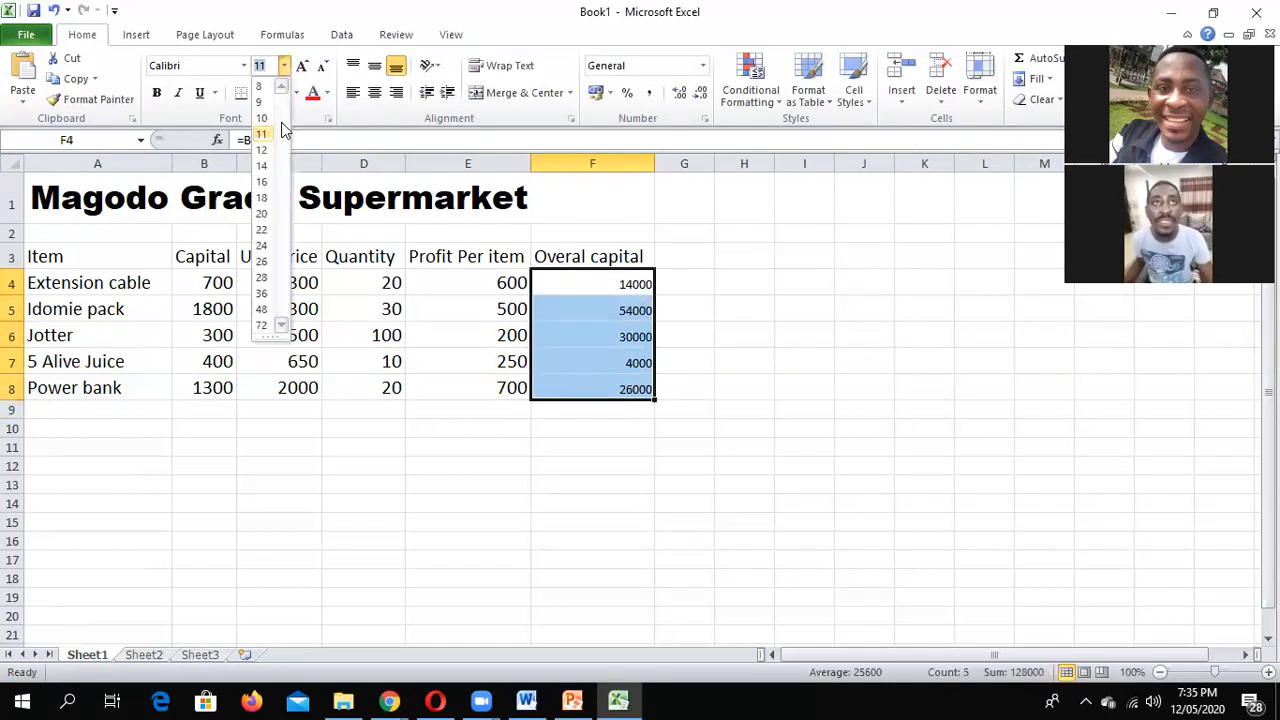
click(262, 181)
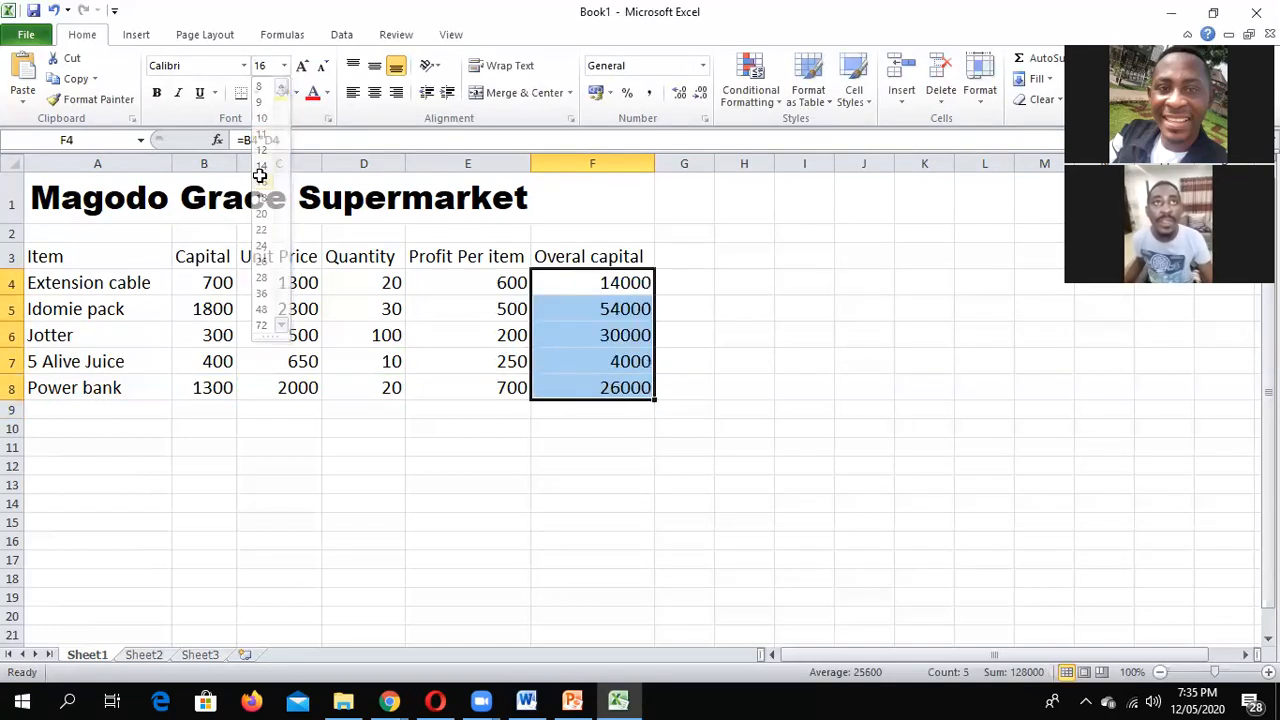
click(721, 330)
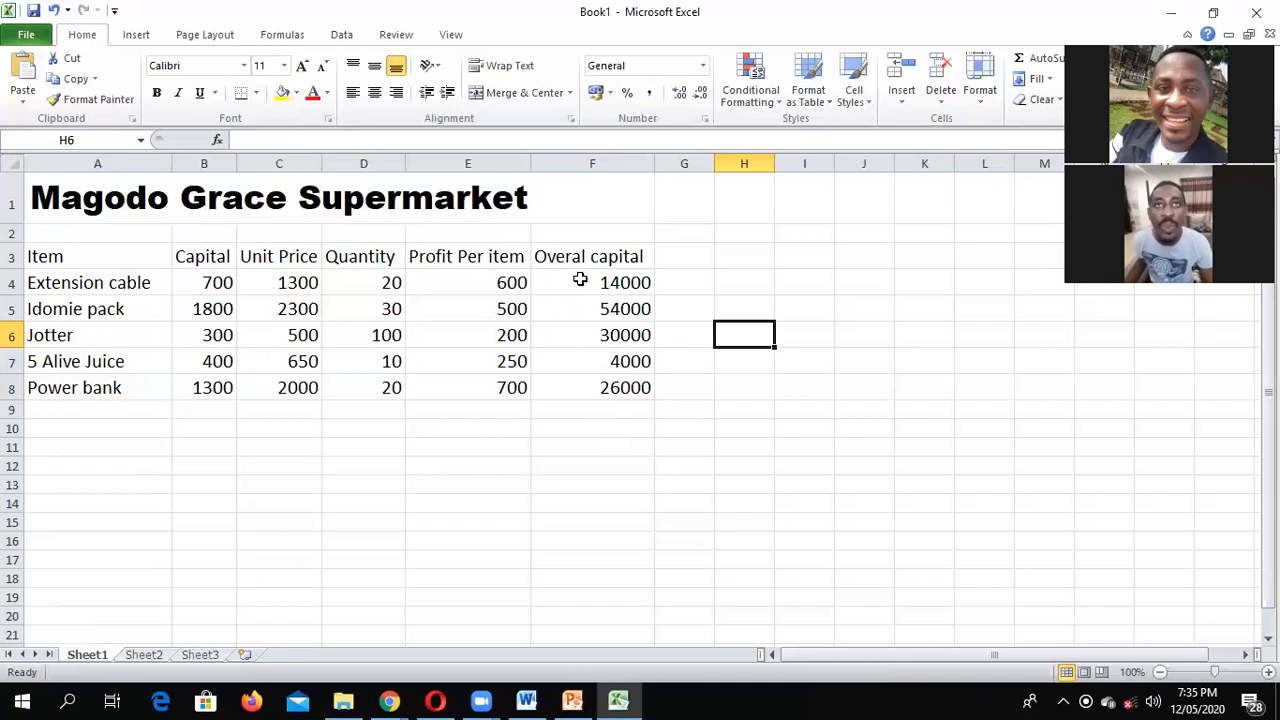
drag(580, 284, 588, 381)
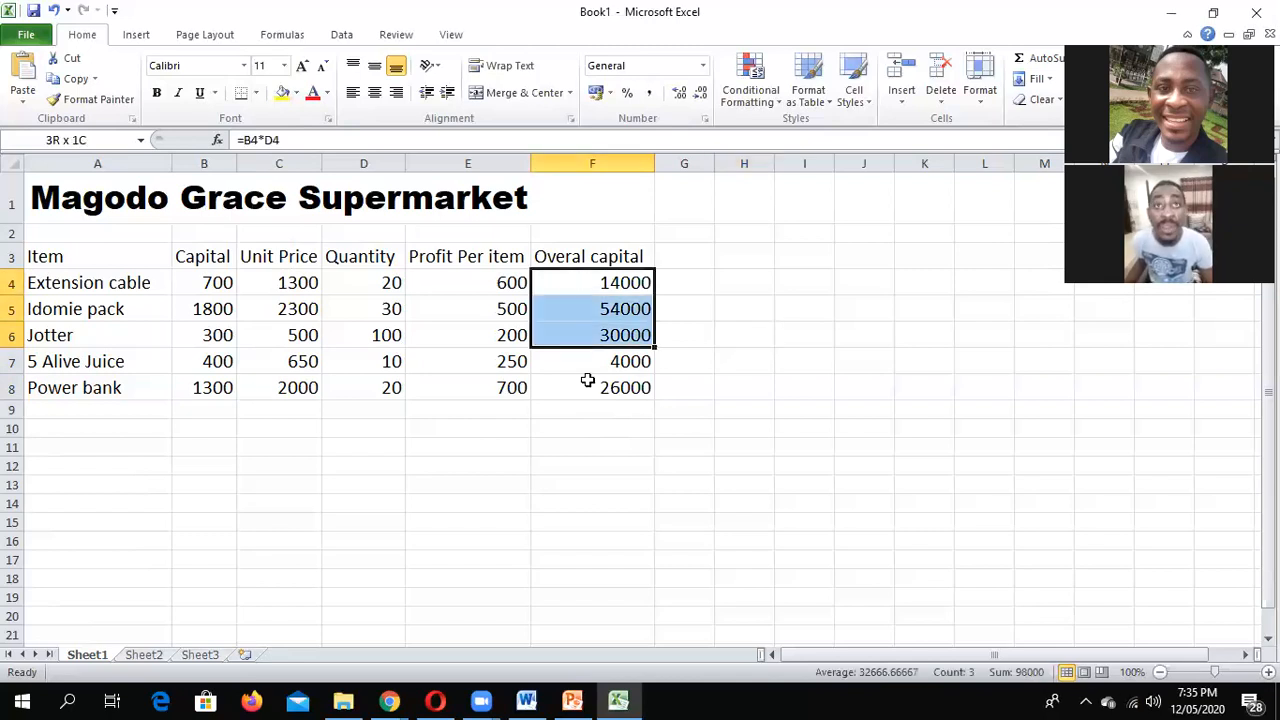
click(722, 386)
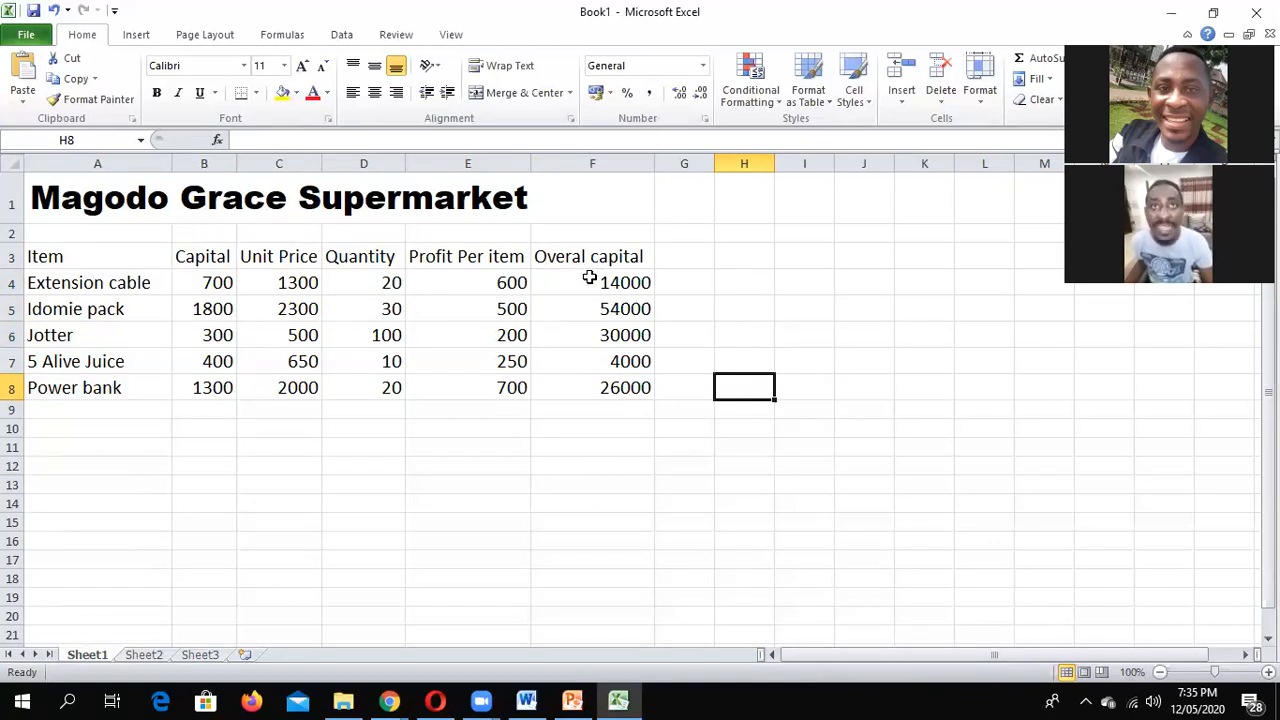
drag(590, 278, 674, 309)
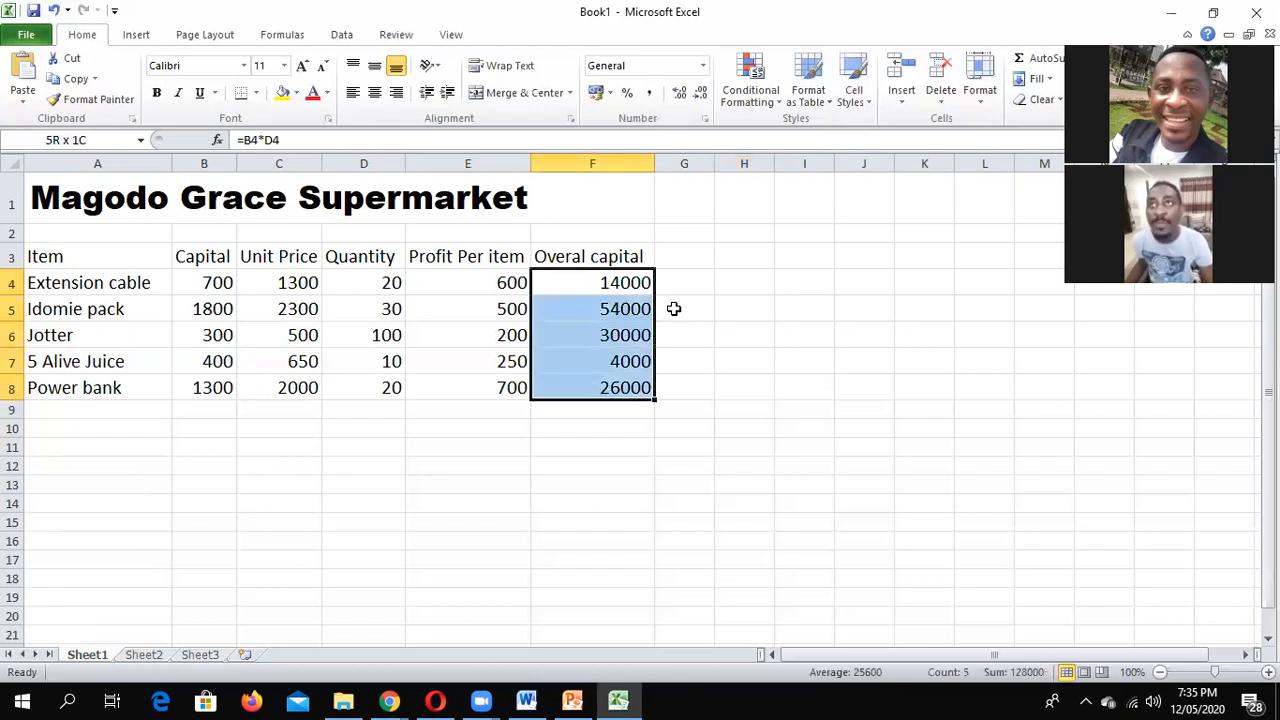
click(580, 280)
drag(591, 374, 606, 404)
click(606, 408)
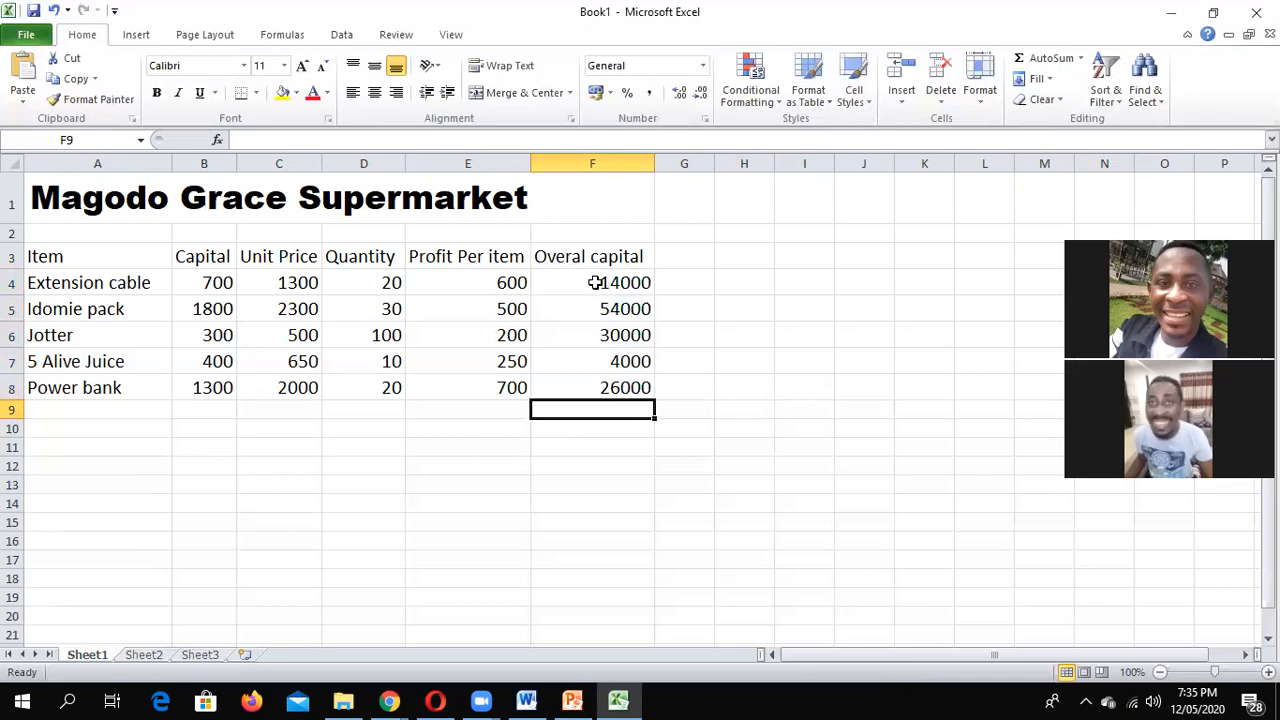
Step: Add up the overall capital values in cells F4 to F8 with AutoSum
drag(595, 283, 594, 398)
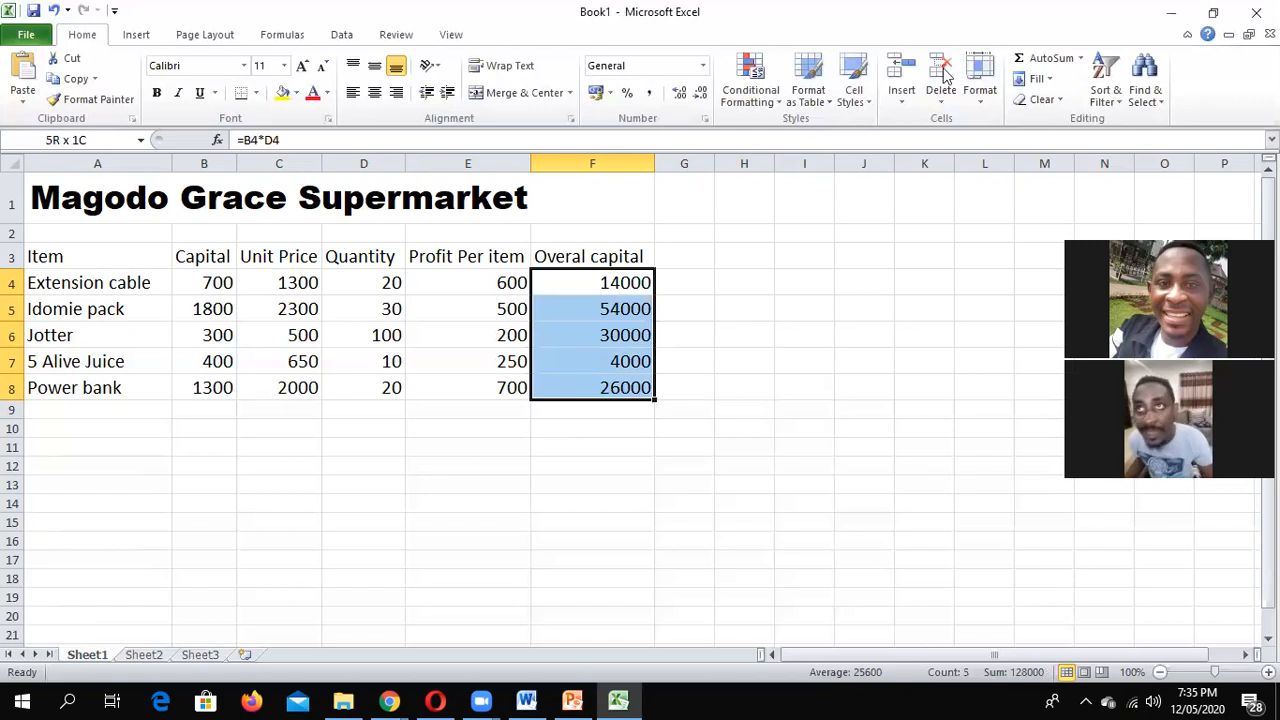
click(1050, 58)
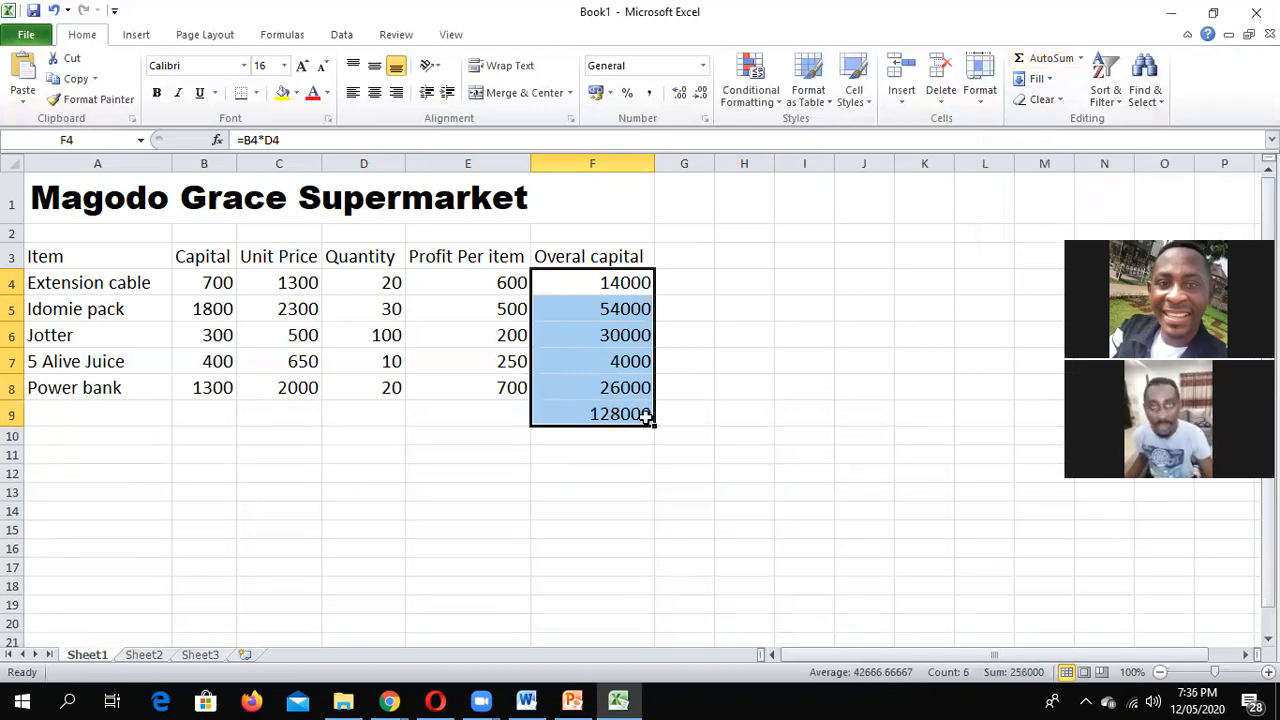
Step: Enter the label "Total" in cell A9 below the last item and set its font size to 16
click(120, 410)
text(Total)
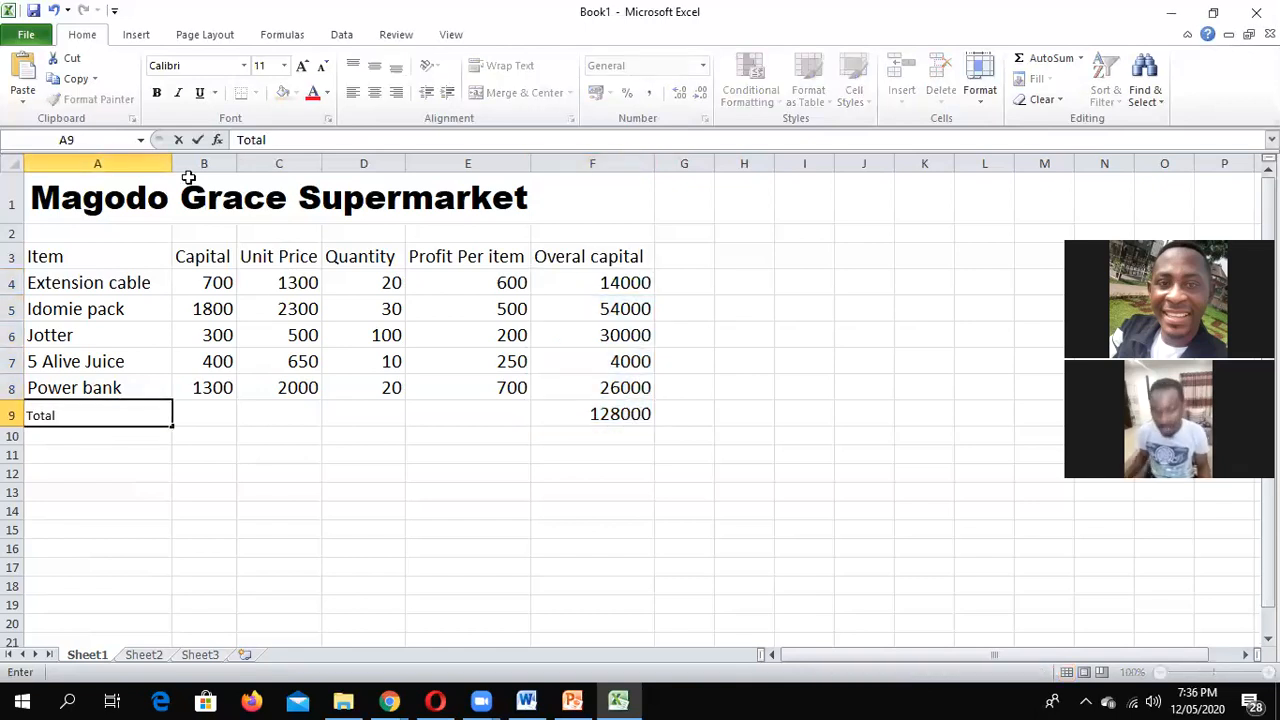
click(284, 65)
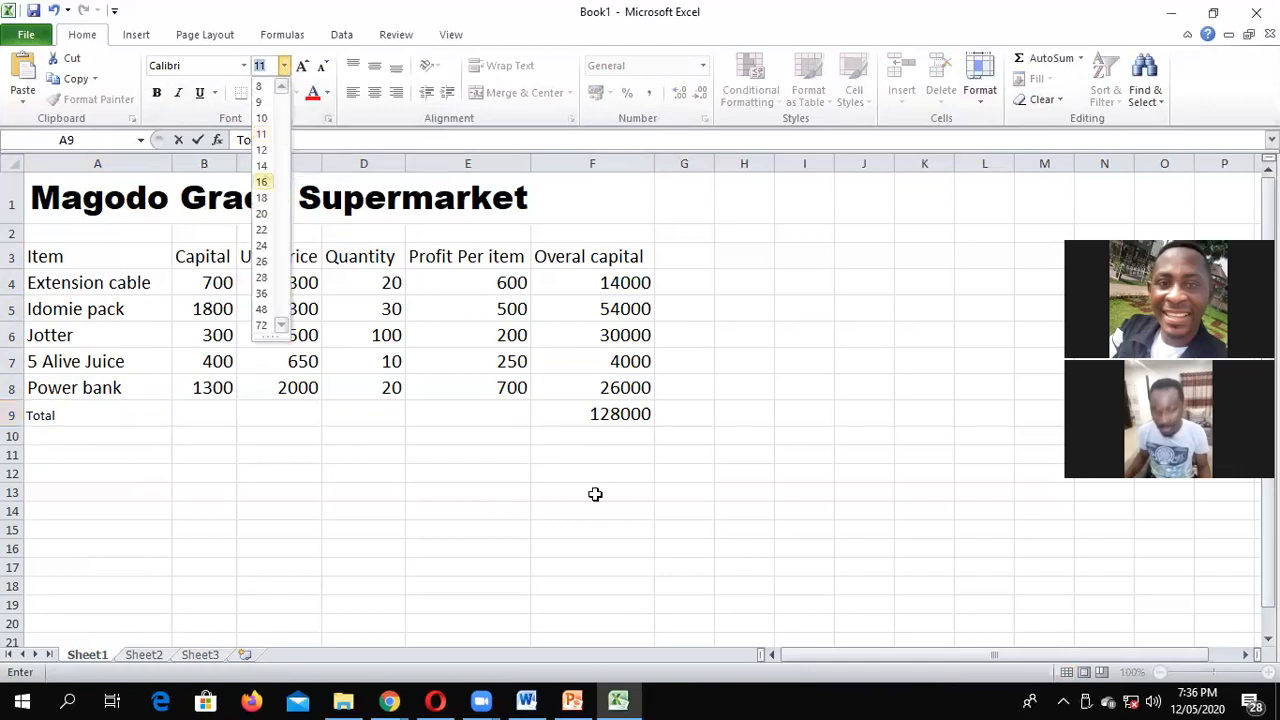
click(132, 444)
click(590, 491)
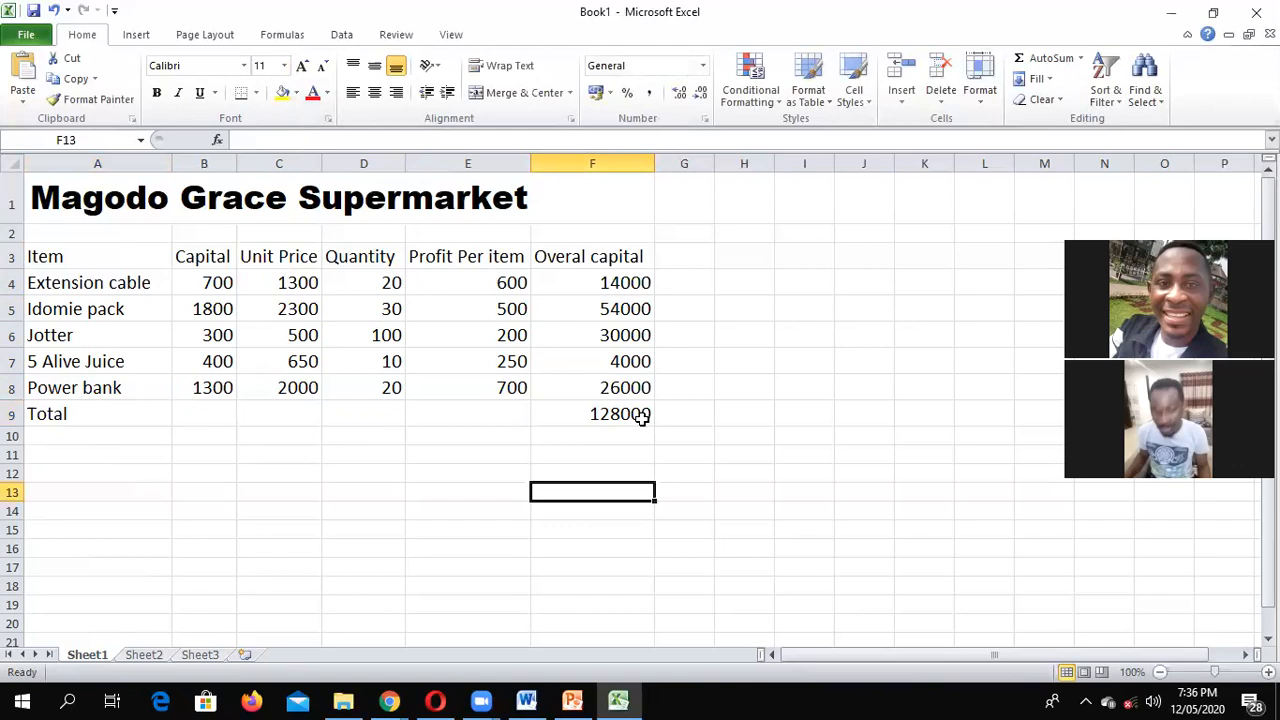
Step: Clear the sum in cell F9 and produce it again by applying AutoSum to cells F4 to F8
click(641, 419)
key(Delete)
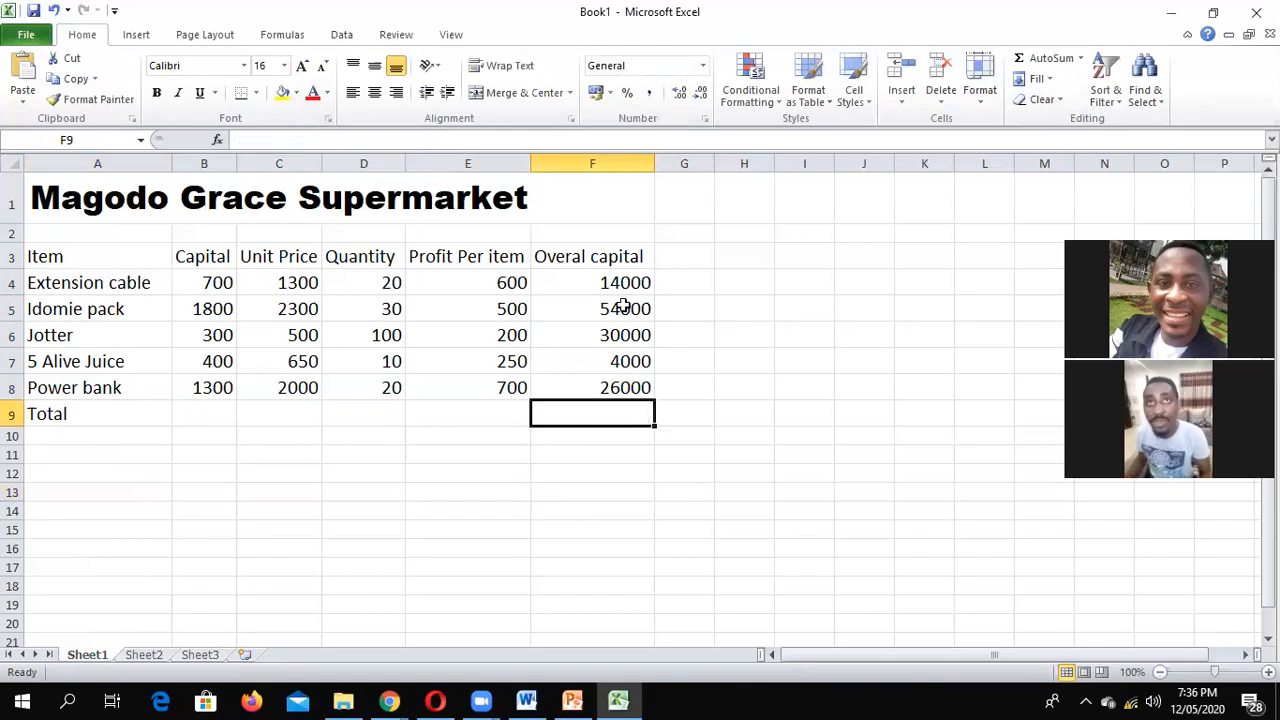
drag(597, 282, 606, 410)
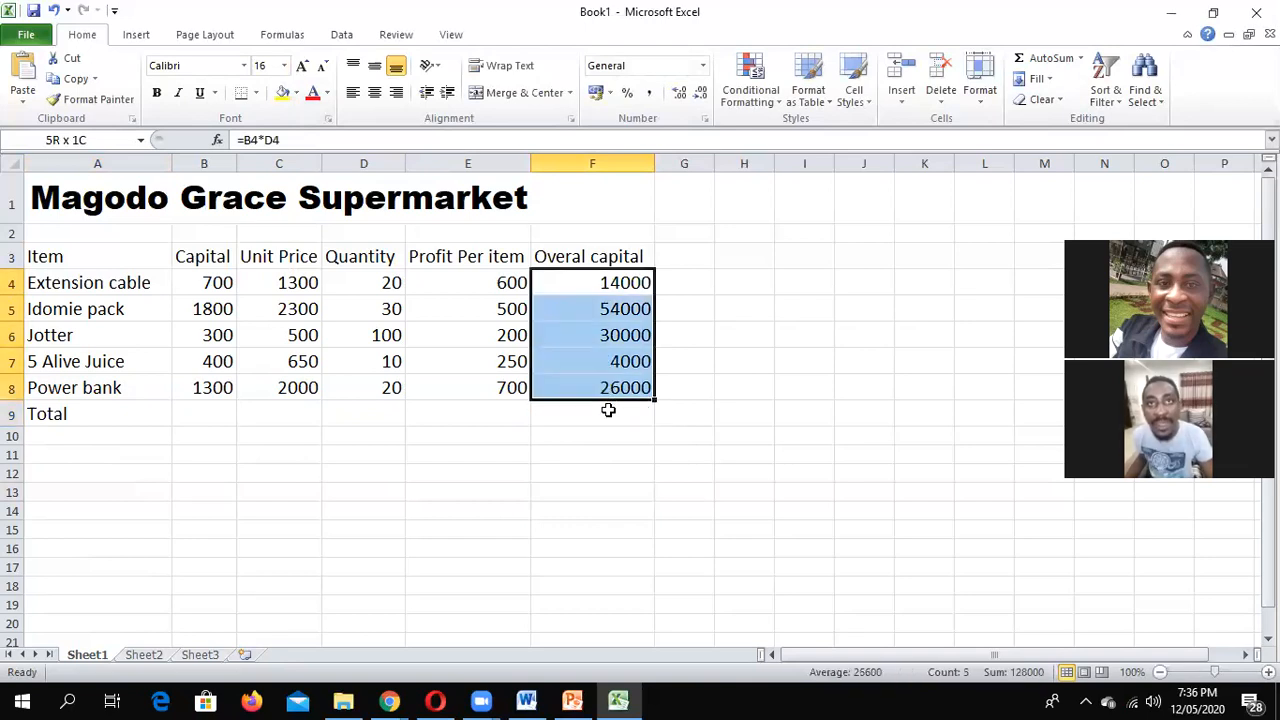
click(1030, 64)
click(782, 306)
click(628, 428)
click(628, 416)
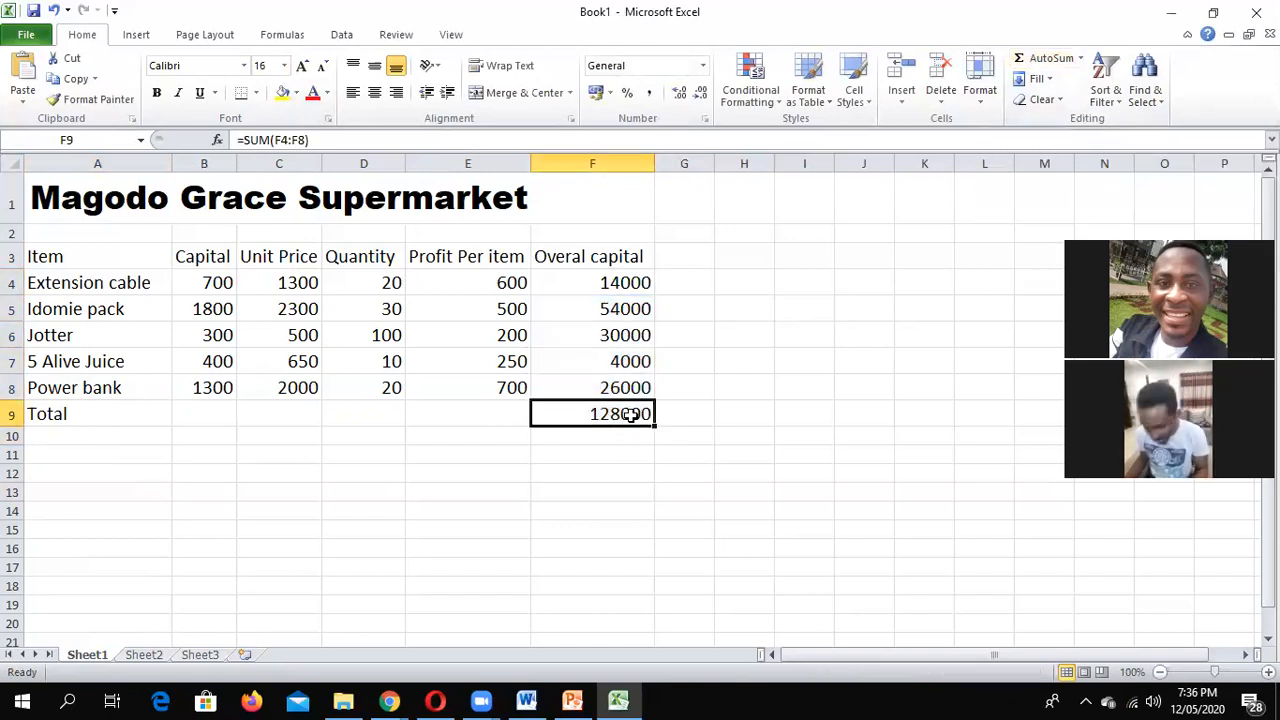
Step: Clear the AutoSum result from cell F9 and start a new formula there with an equals sign
key(Delete)
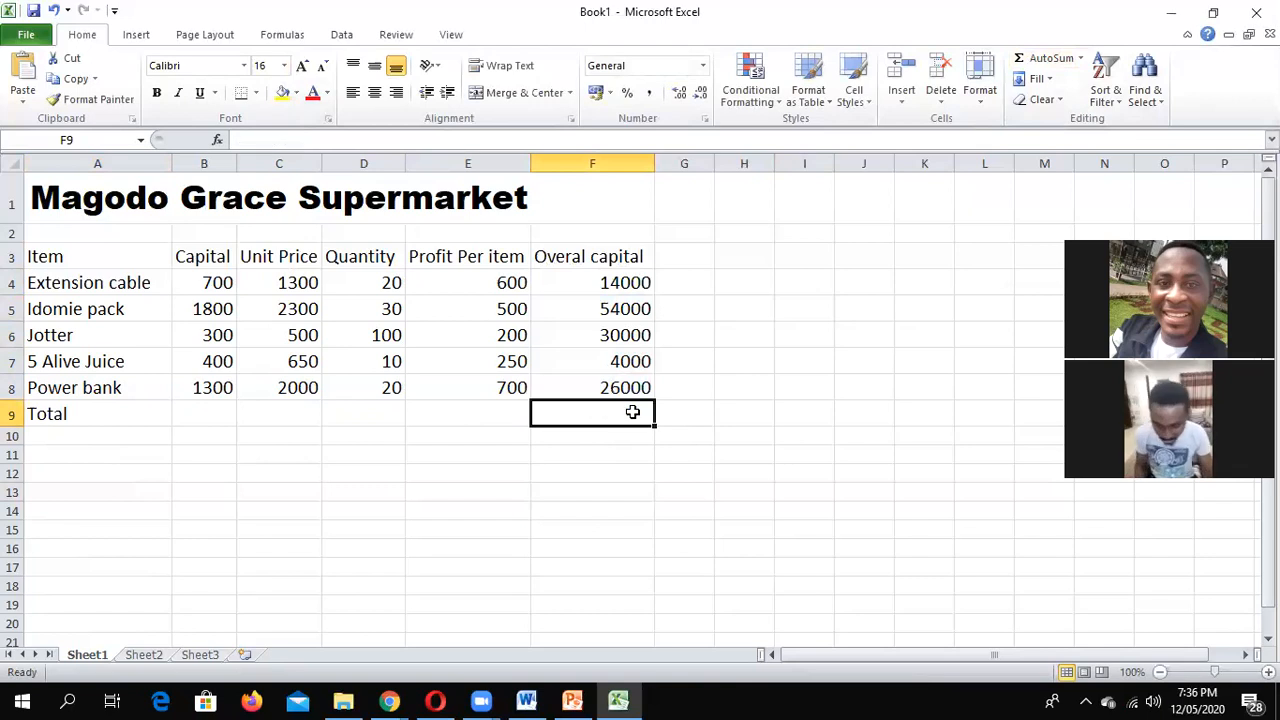
text(=)
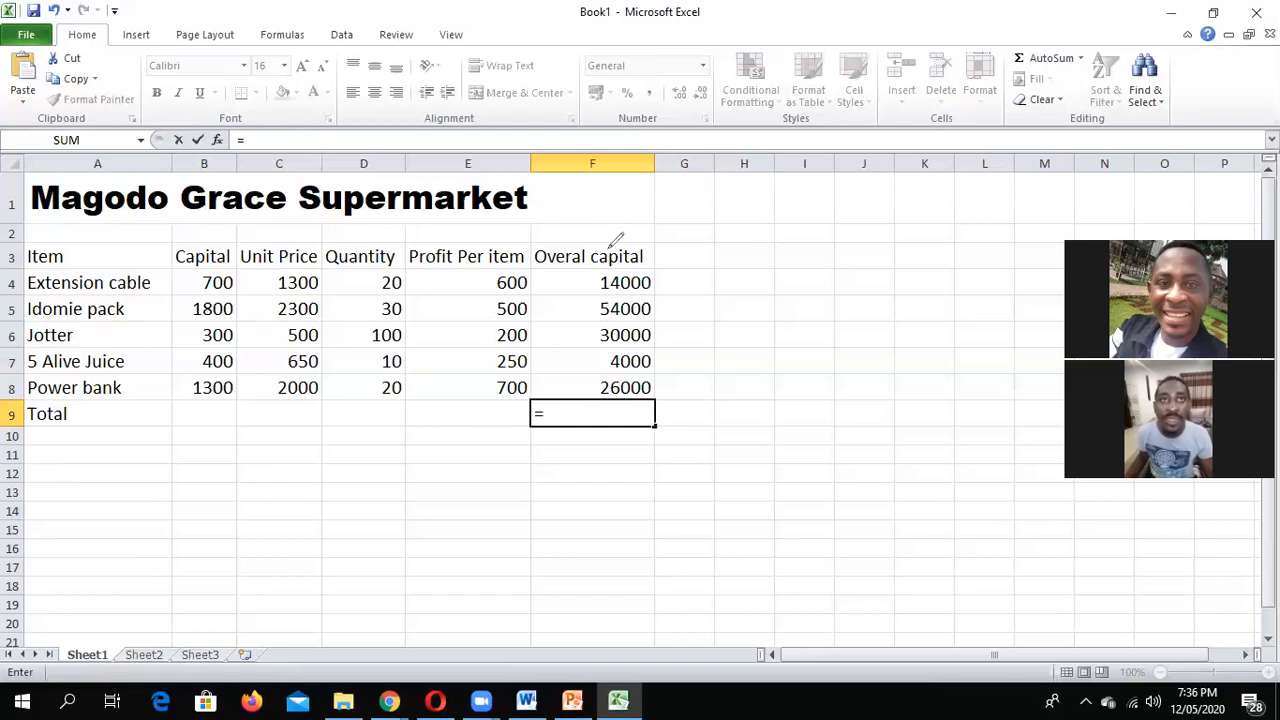
drag(616, 156, 619, 392)
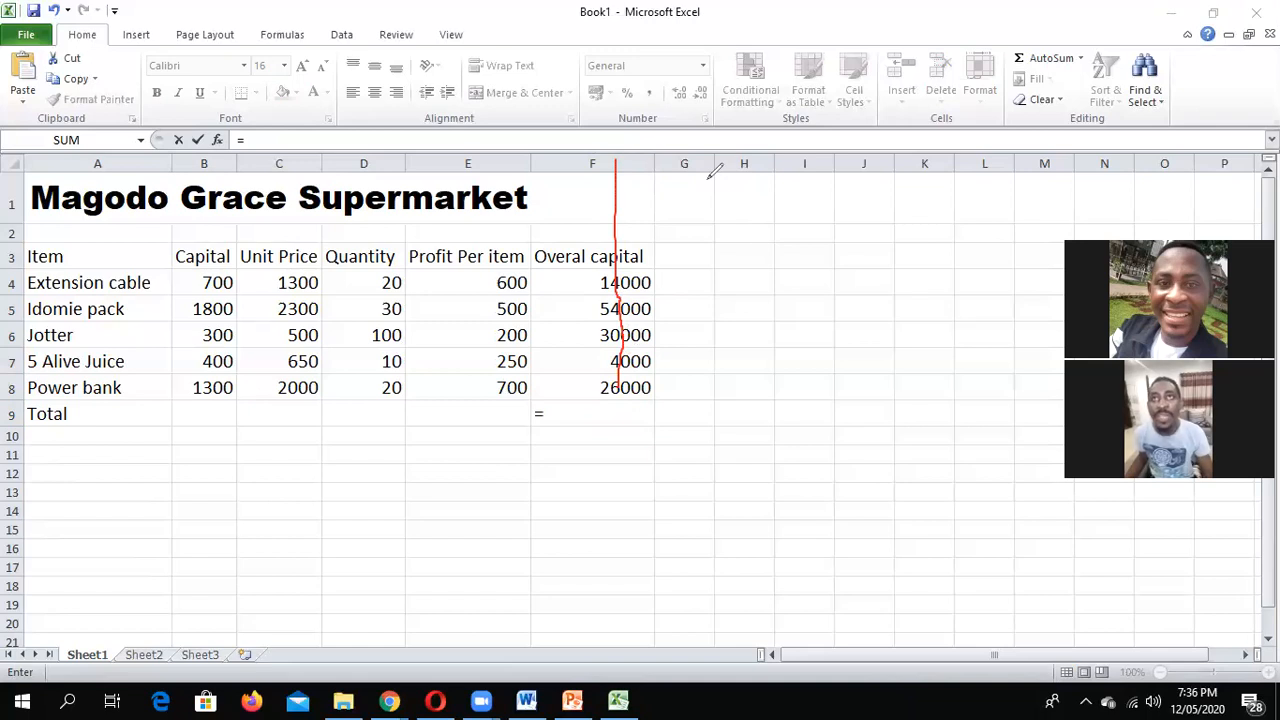
Step: Enter the formula =f4+f5+f6+f7+f8 in cell F9 to total the overall capital column
click(708, 178)
click(575, 412)
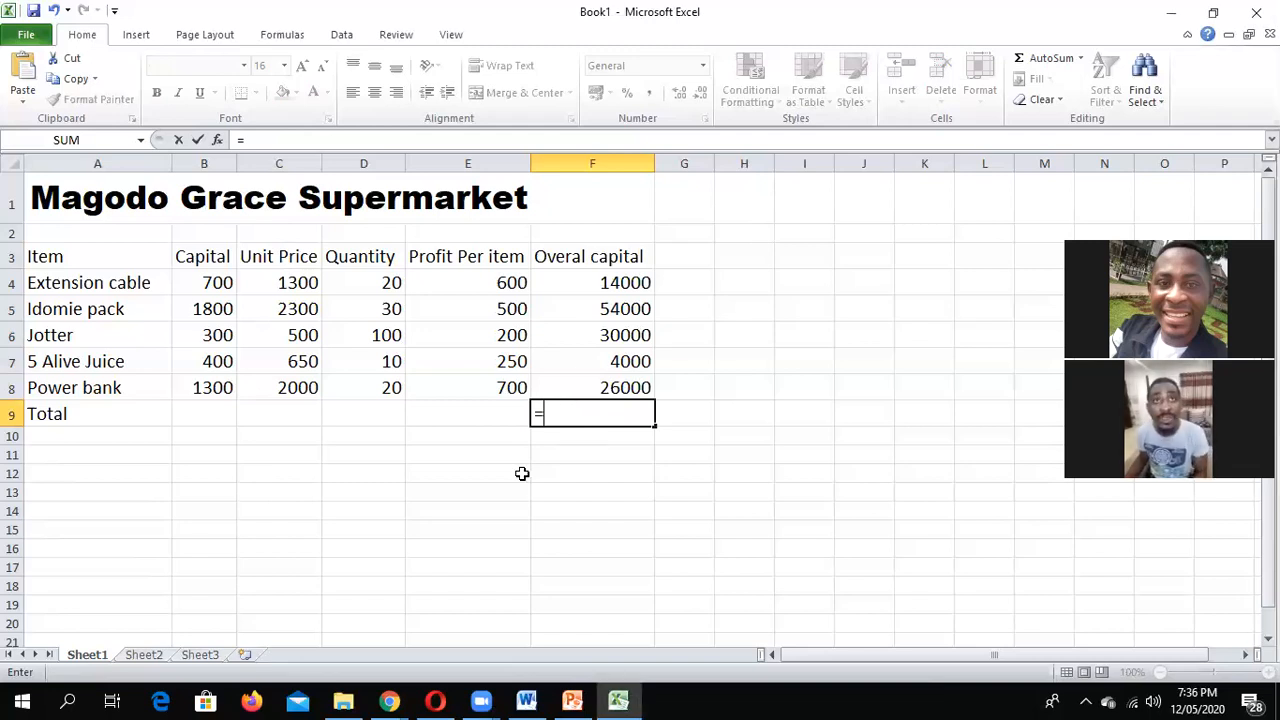
key(BackSpace)
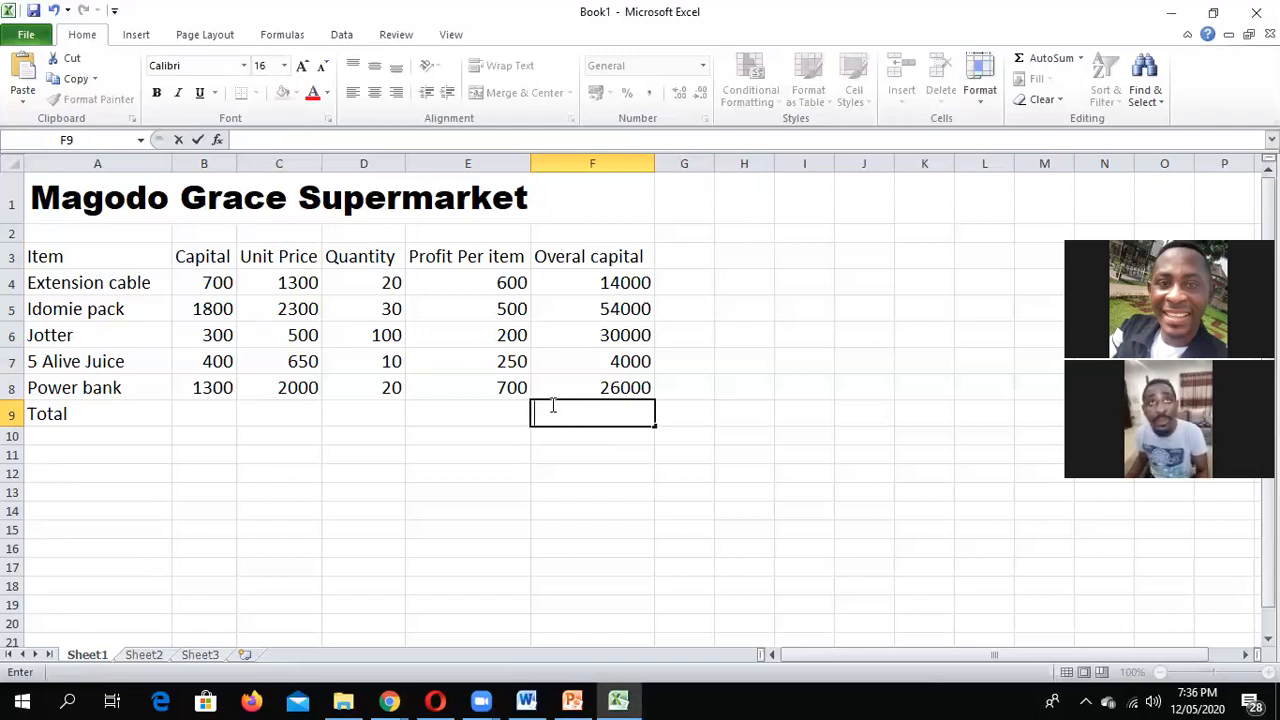
text(=)
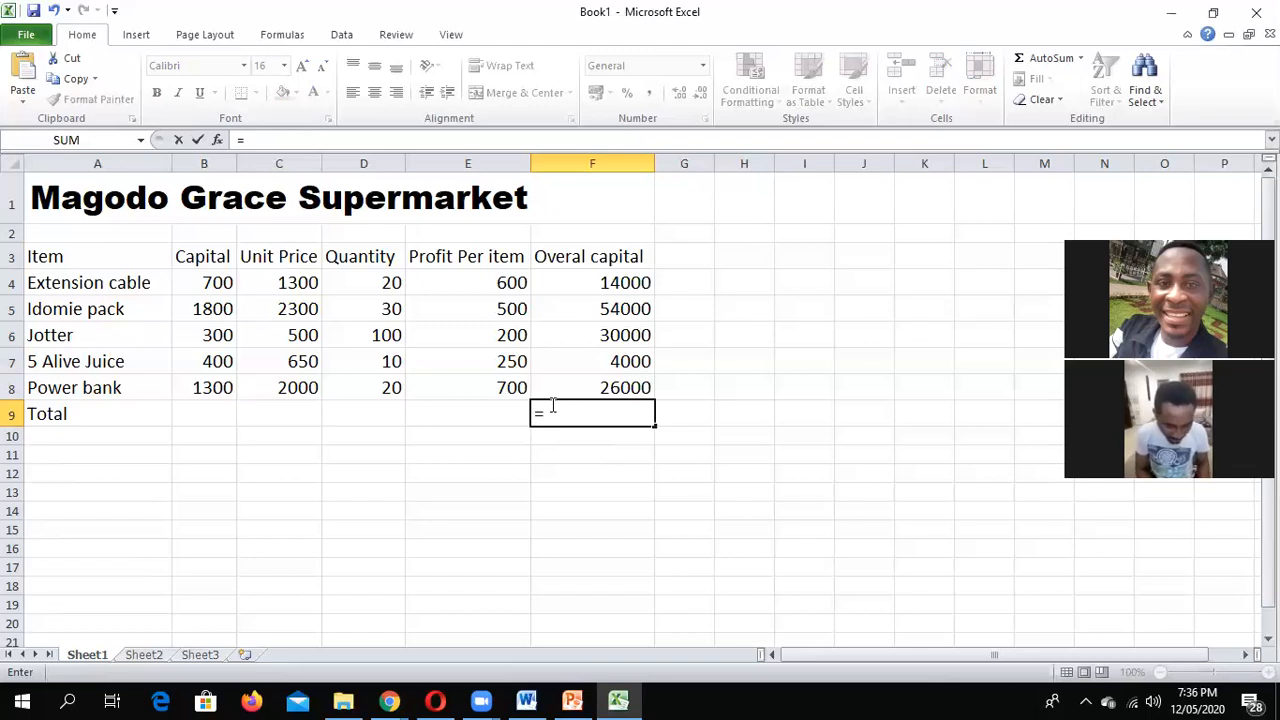
text(f4+f)
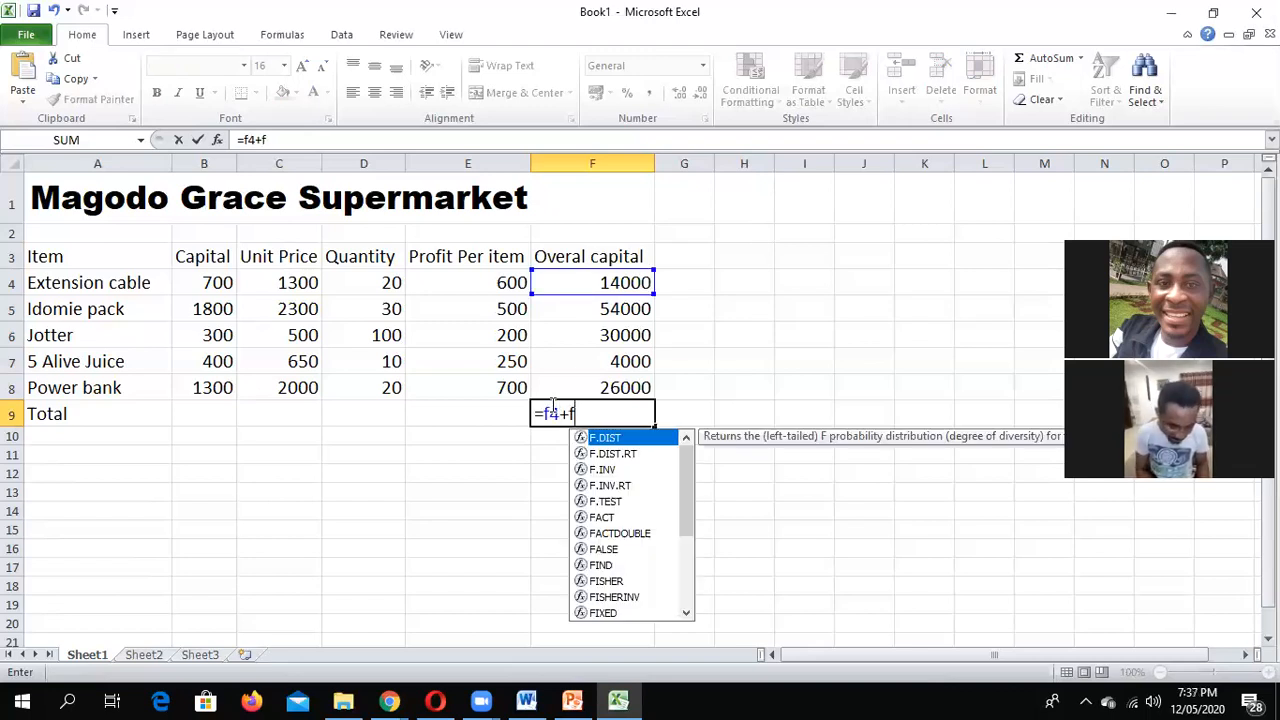
text(5)
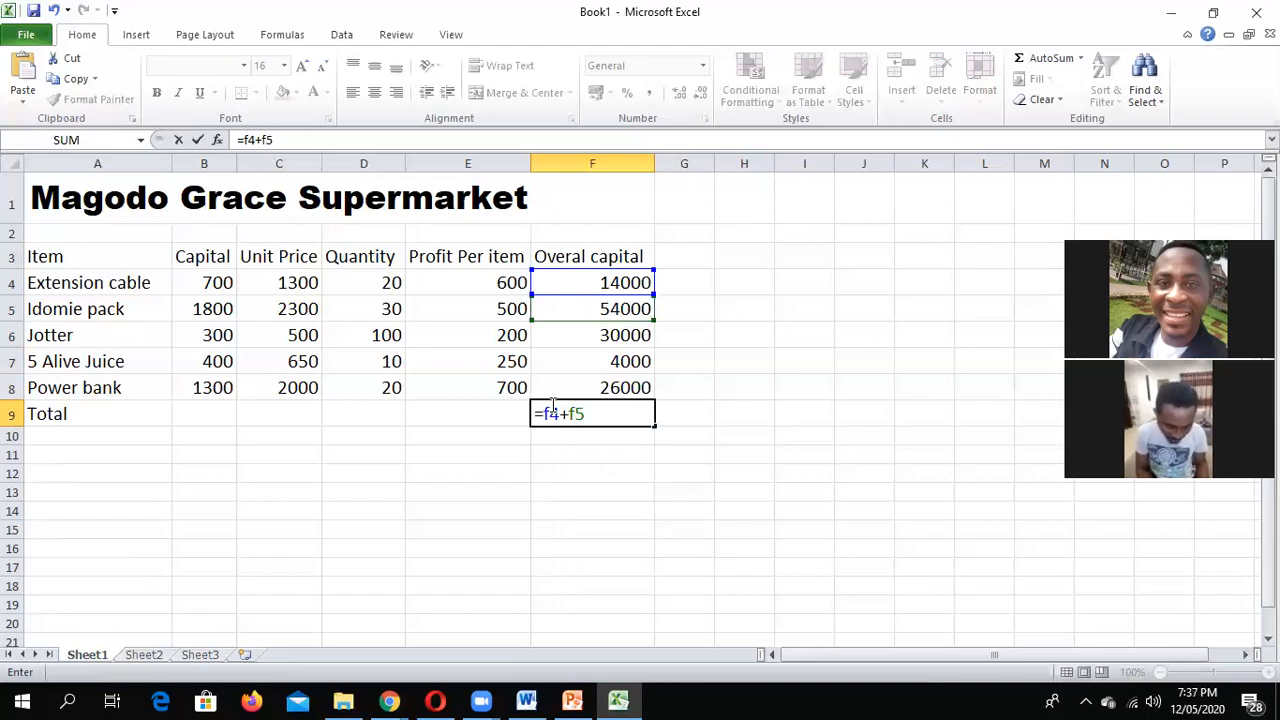
text(+f6+)
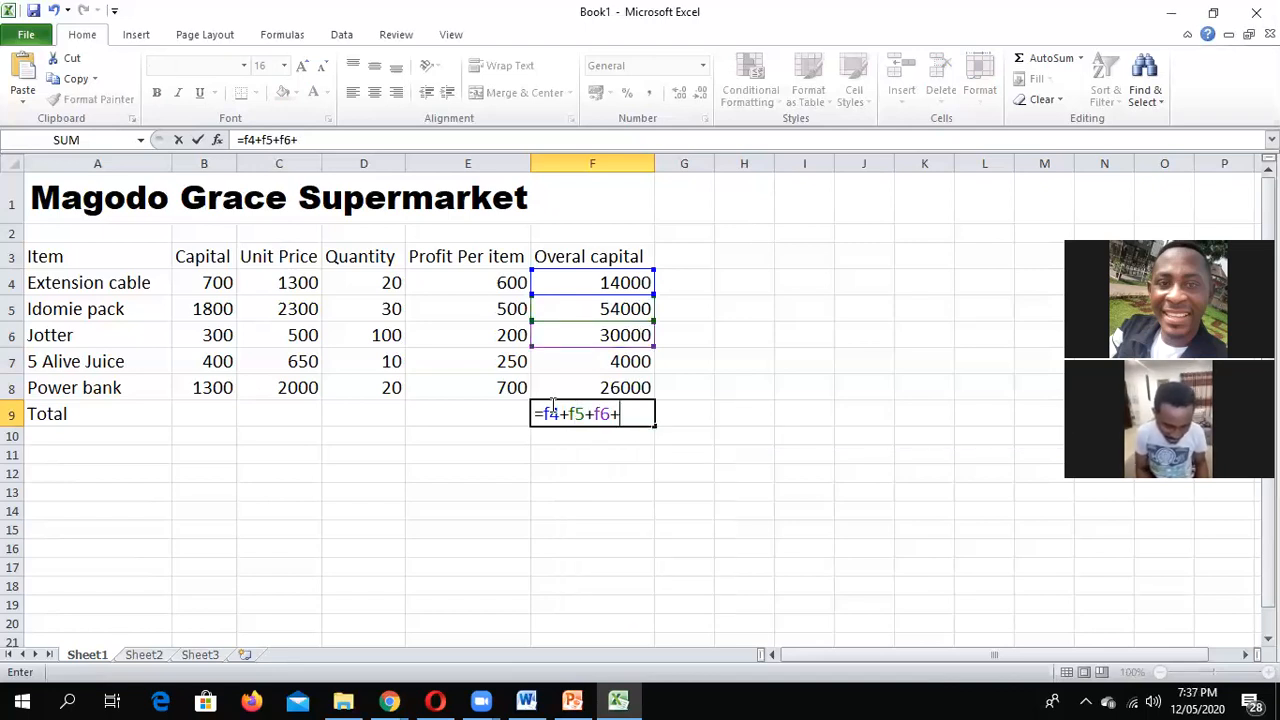
text(f7+)
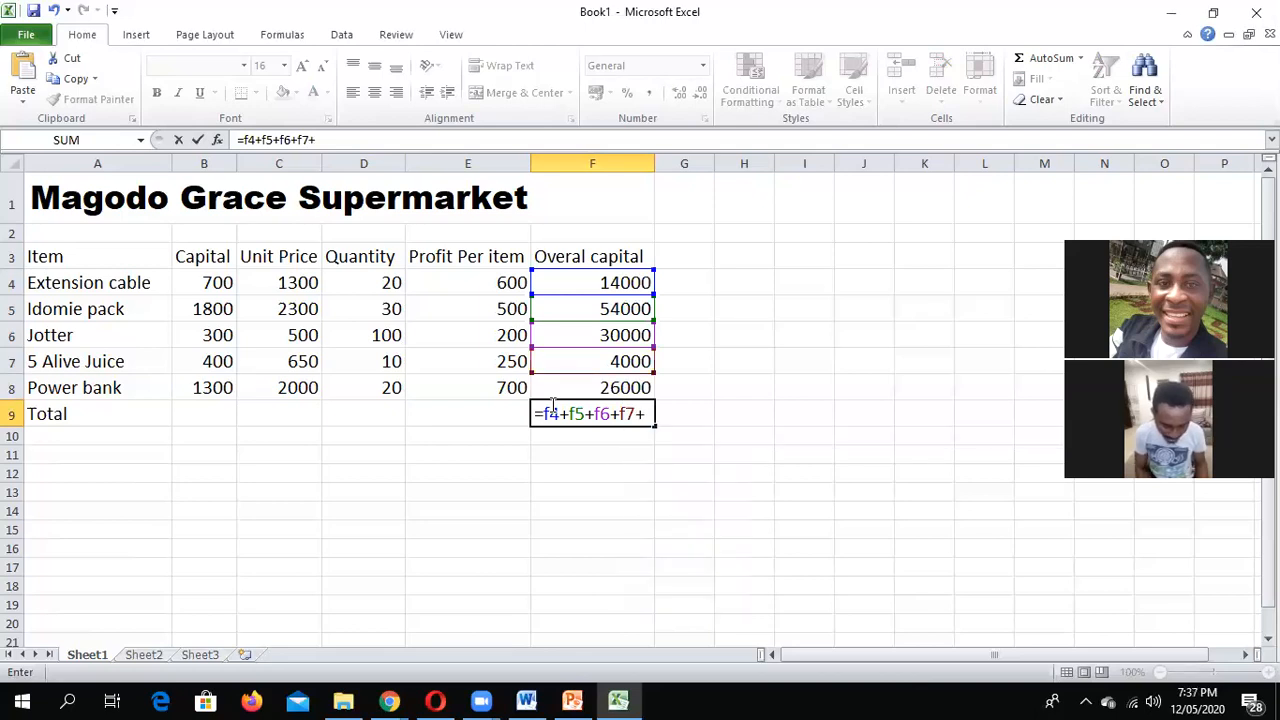
text(f8)
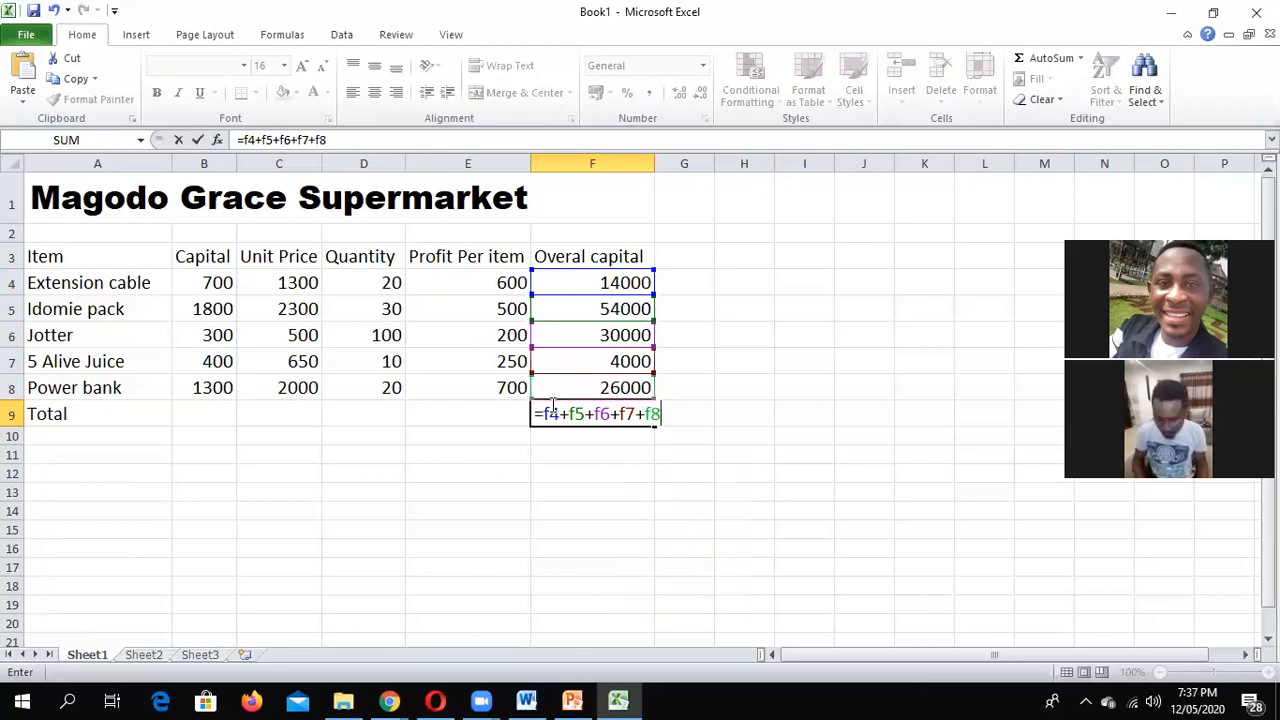
click(549, 400)
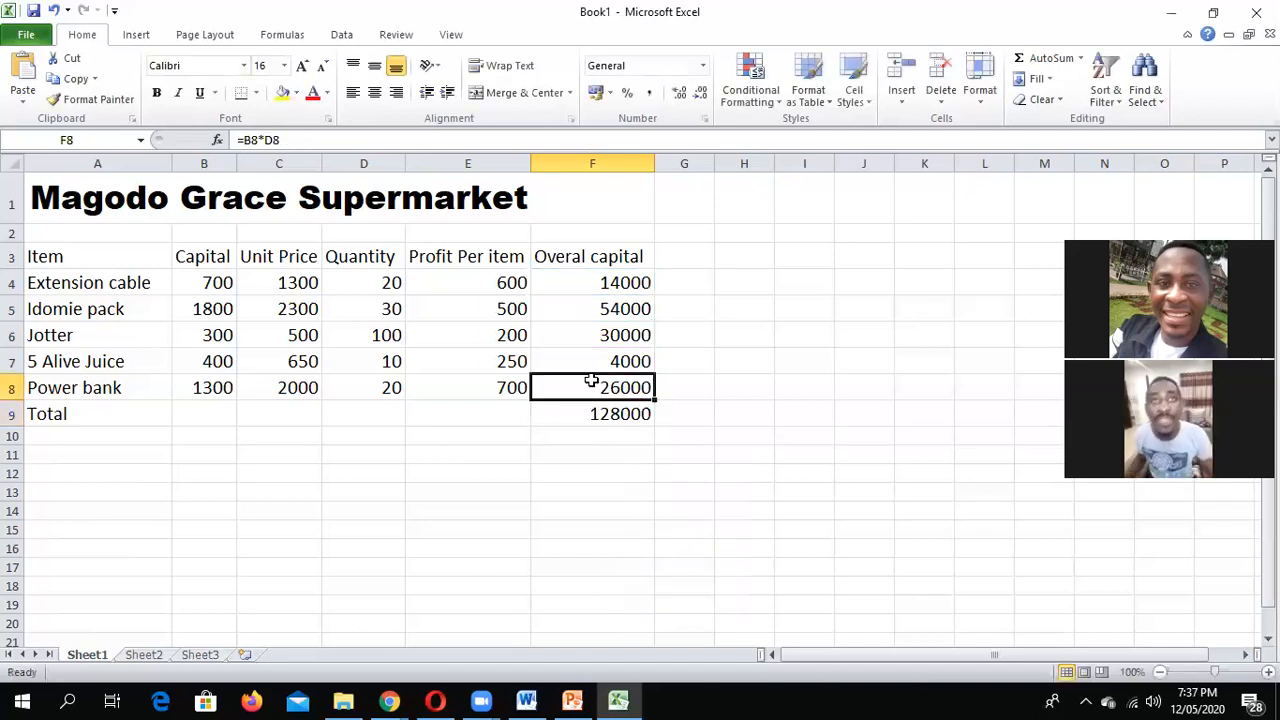
Step: Make the overall capital total in cell F9 bold
key(Down)
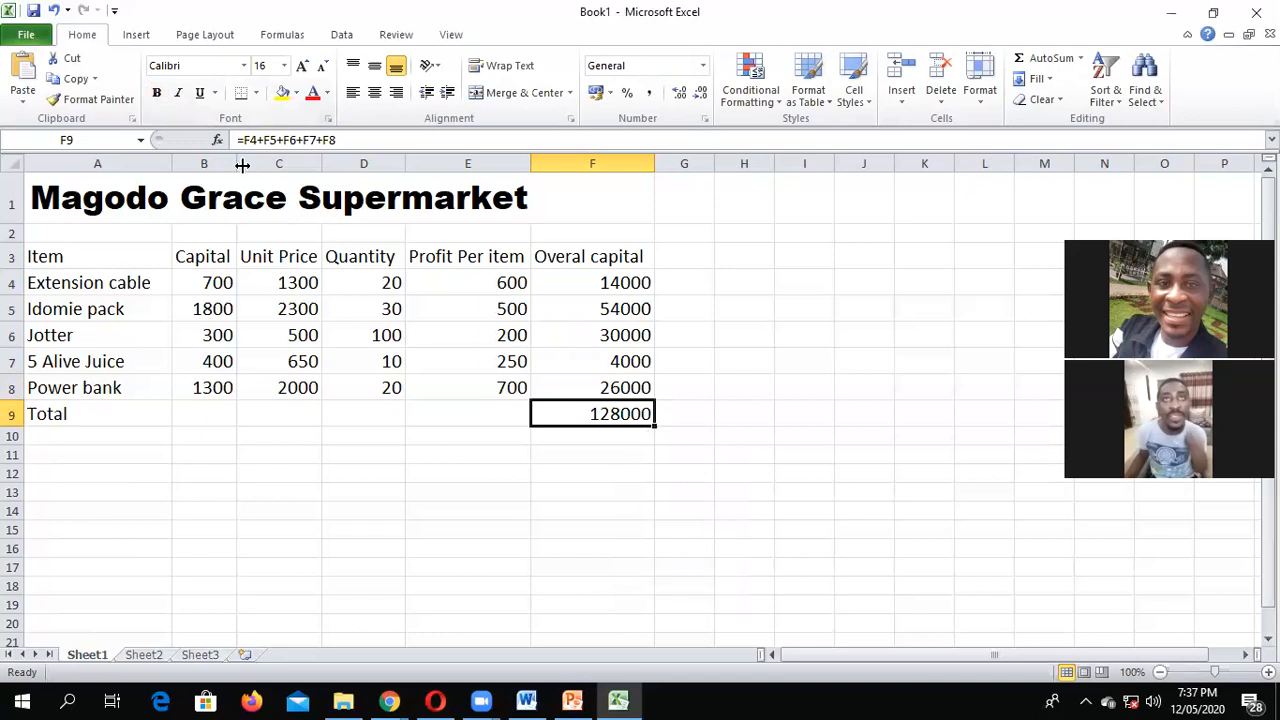
click(156, 93)
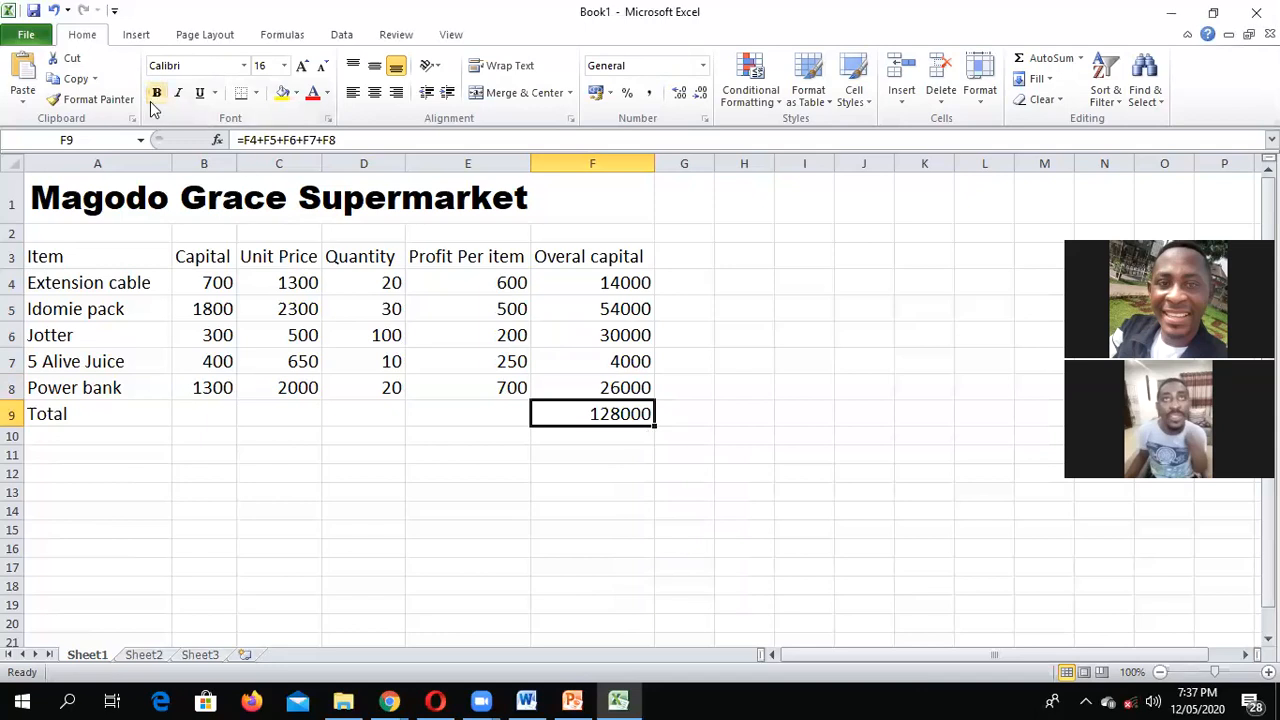
click(807, 472)
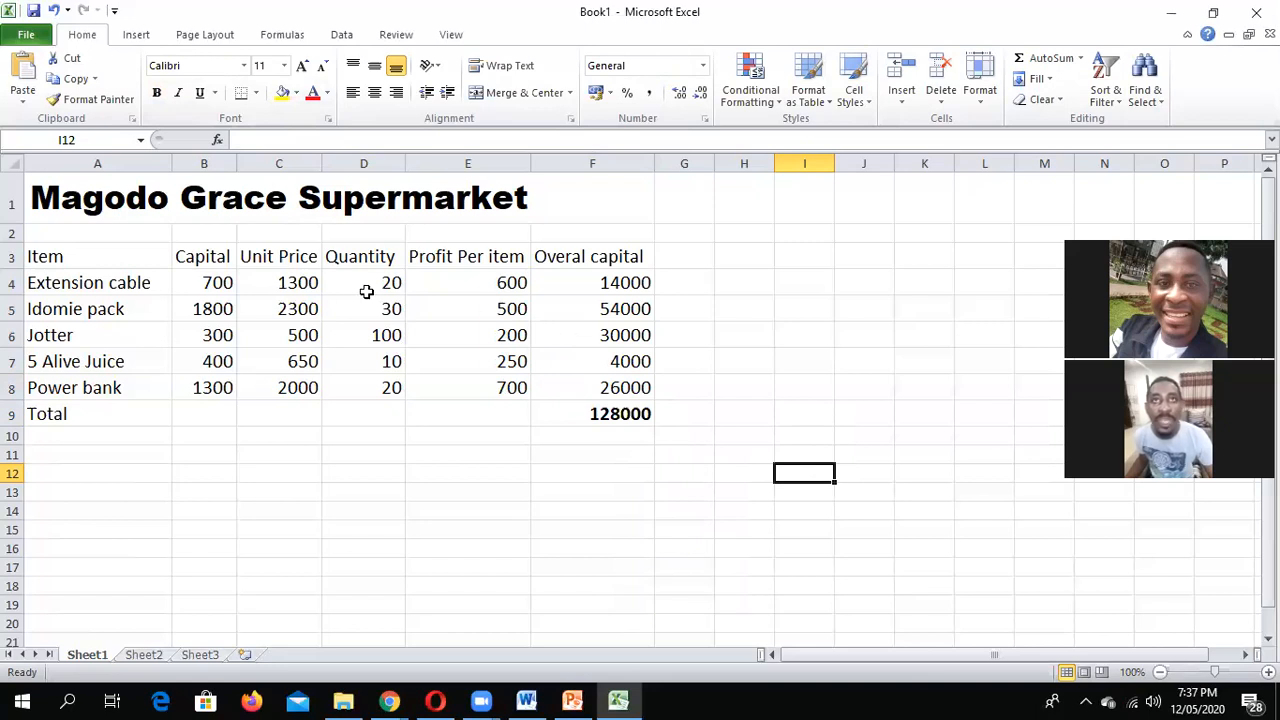
Step: Widen column G and enter the heading "Overal Profit" in cell G3
click(702, 255)
drag(738, 161, 771, 155)
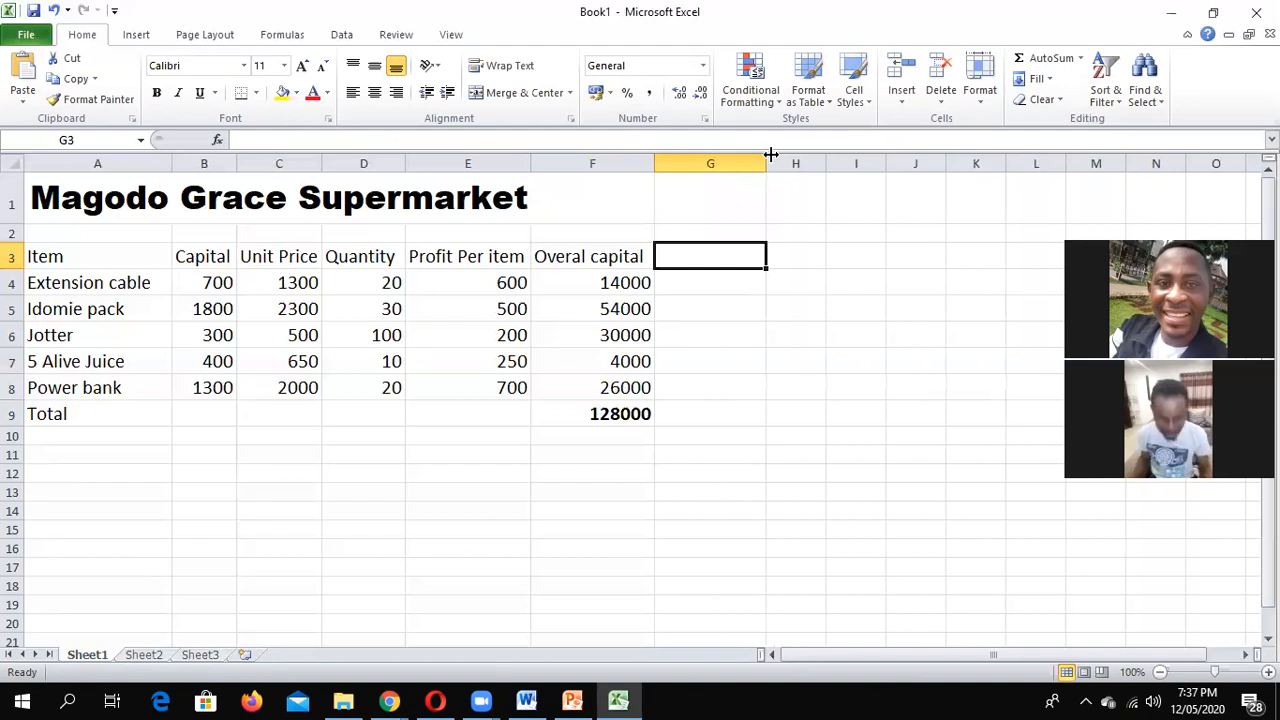
text(Overal Profit)
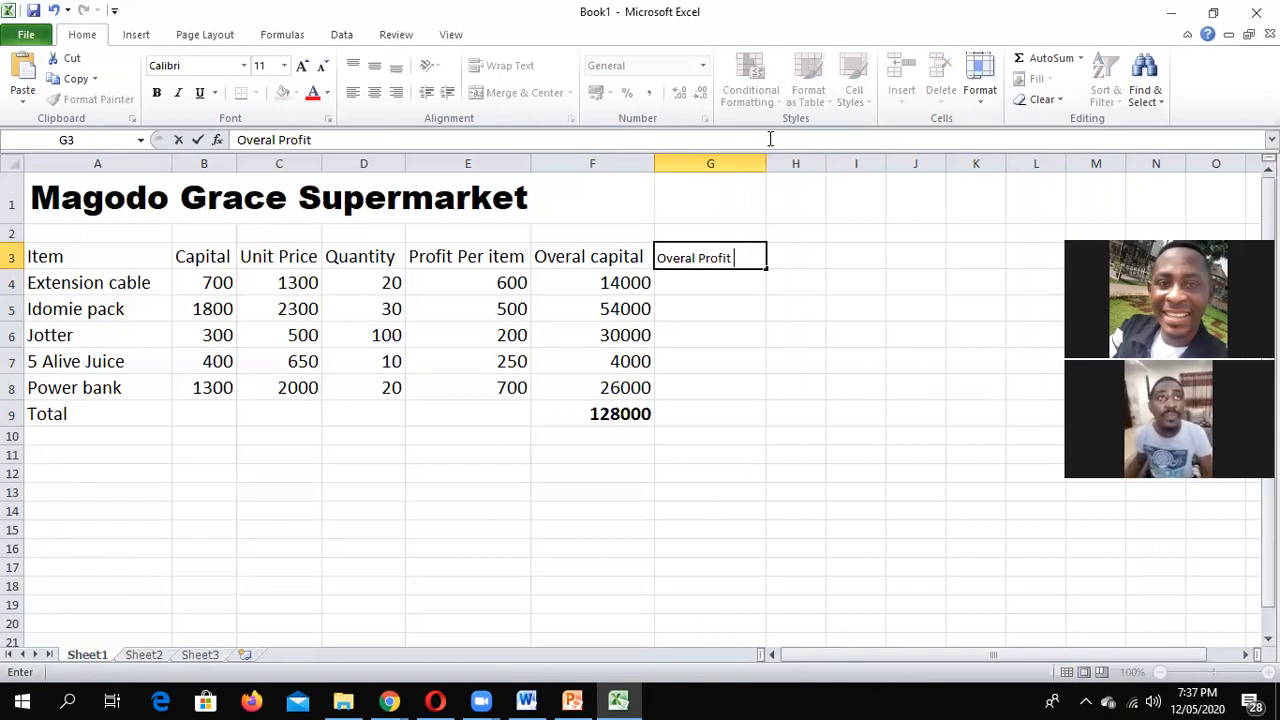
click(660, 450)
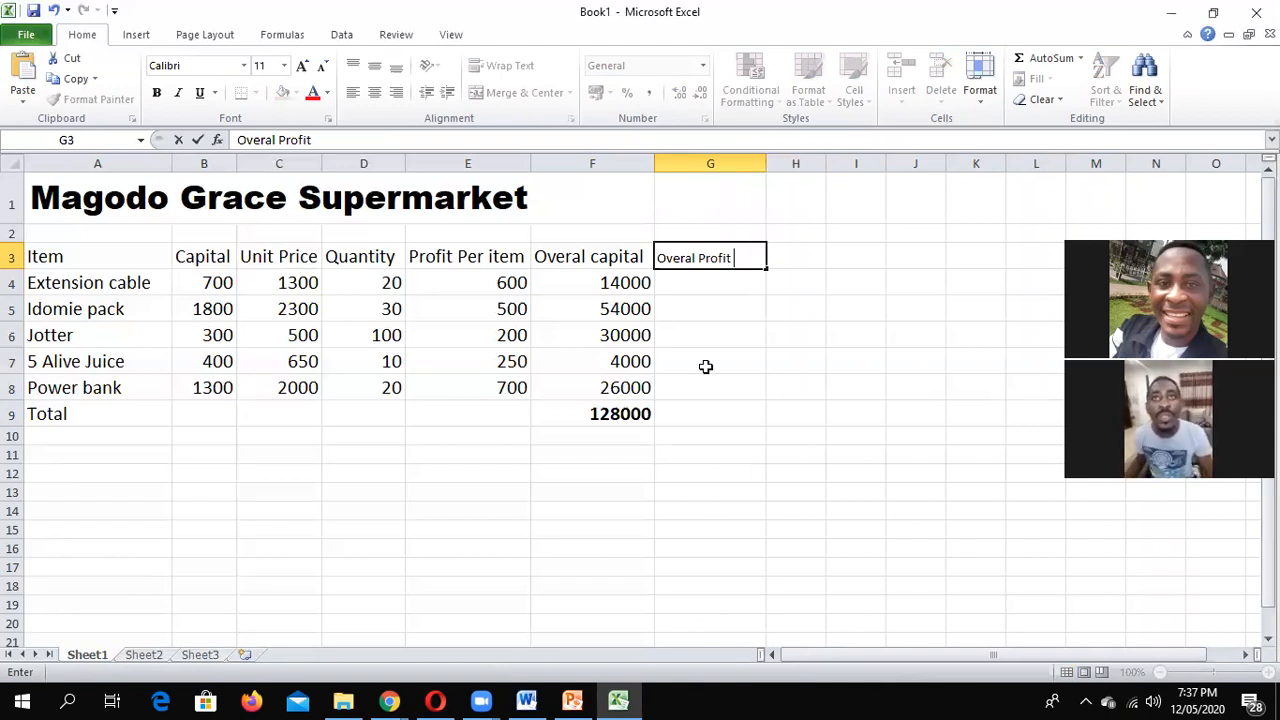
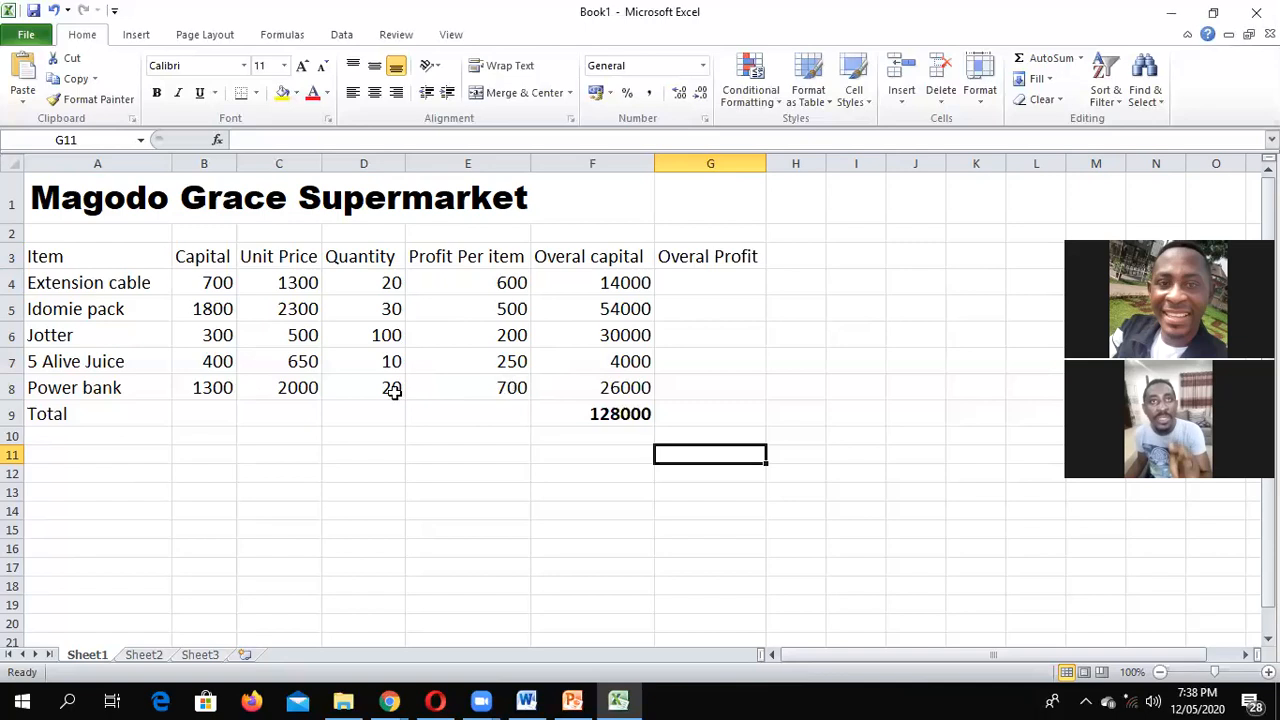
Step: Start a formula with an equals sign in cell G4 for the Extension cable's overall profit
click(682, 276)
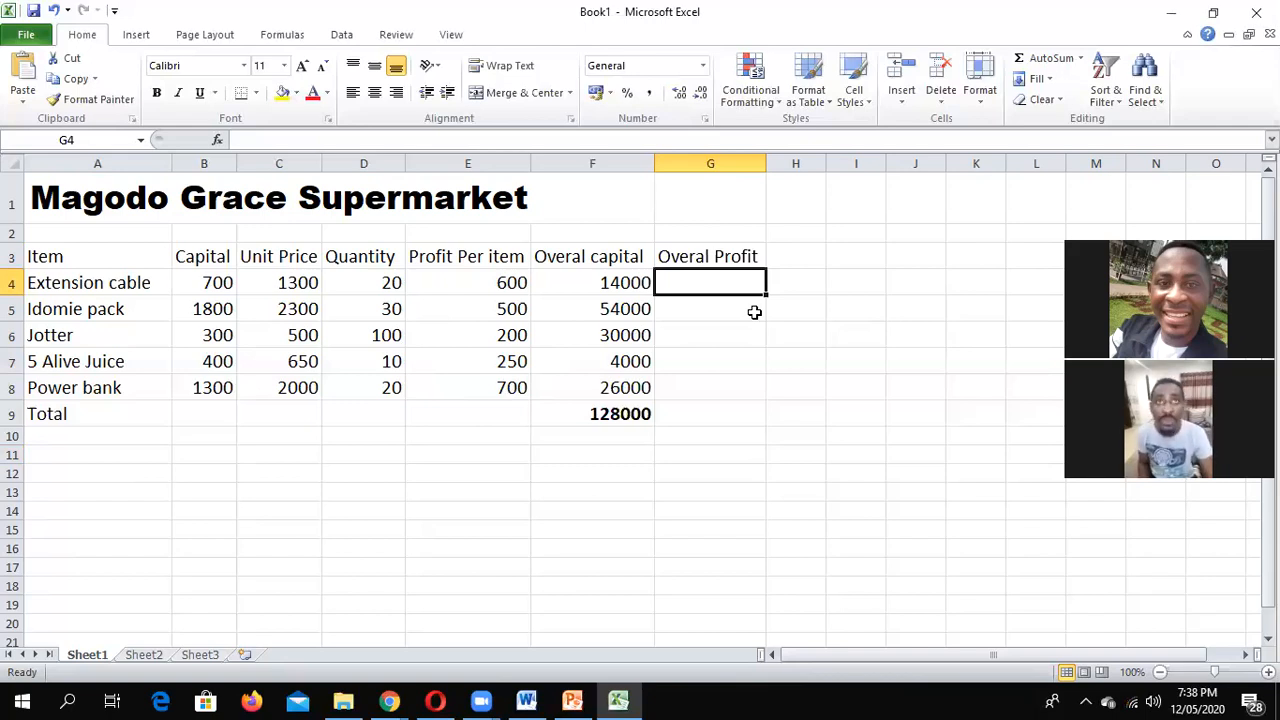
text(=)
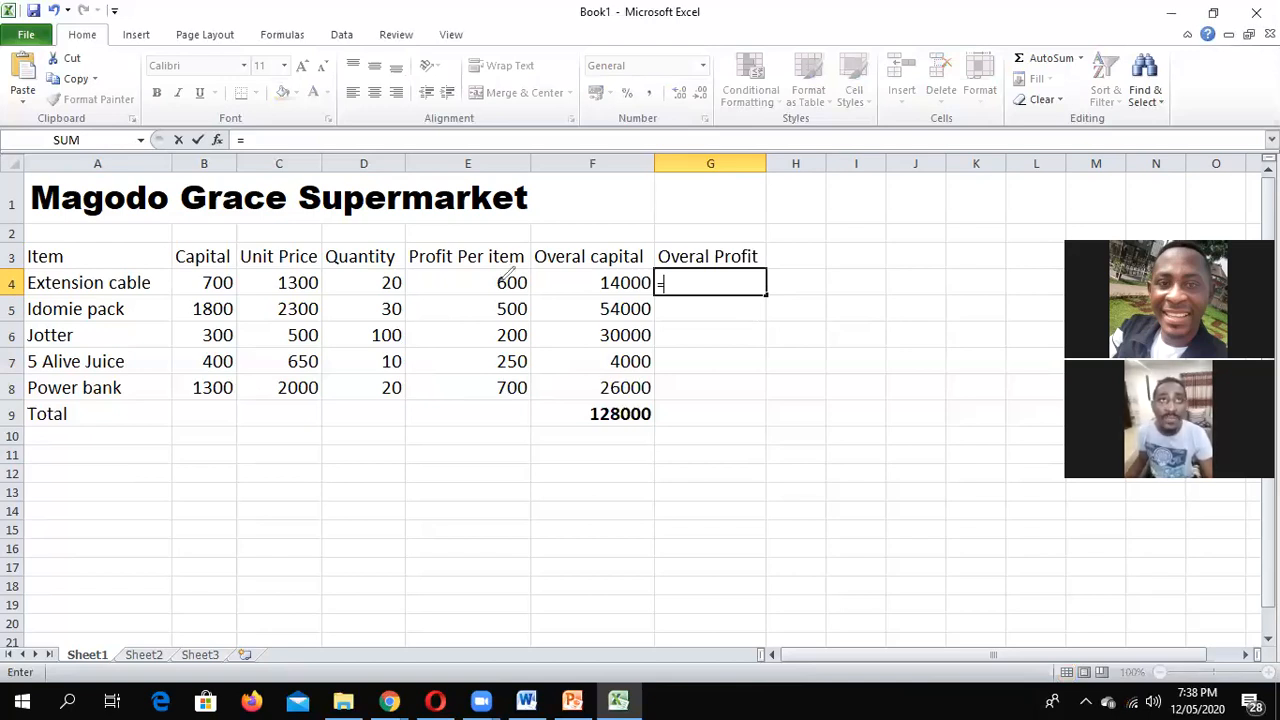
drag(420, 282, 493, 162)
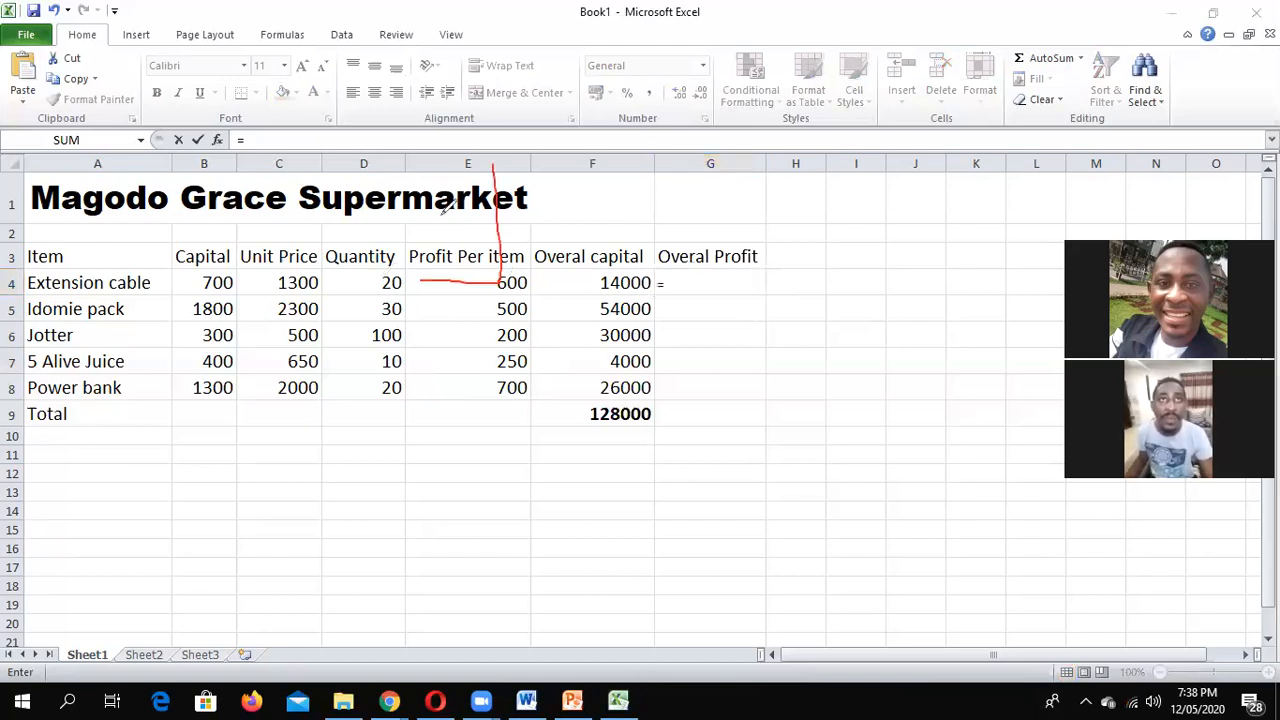
drag(487, 303, 388, 299)
mouse_move(464, 286)
mouse_down()
mouse_move(462, 334)
mouse_move(346, 319)
mouse_up()
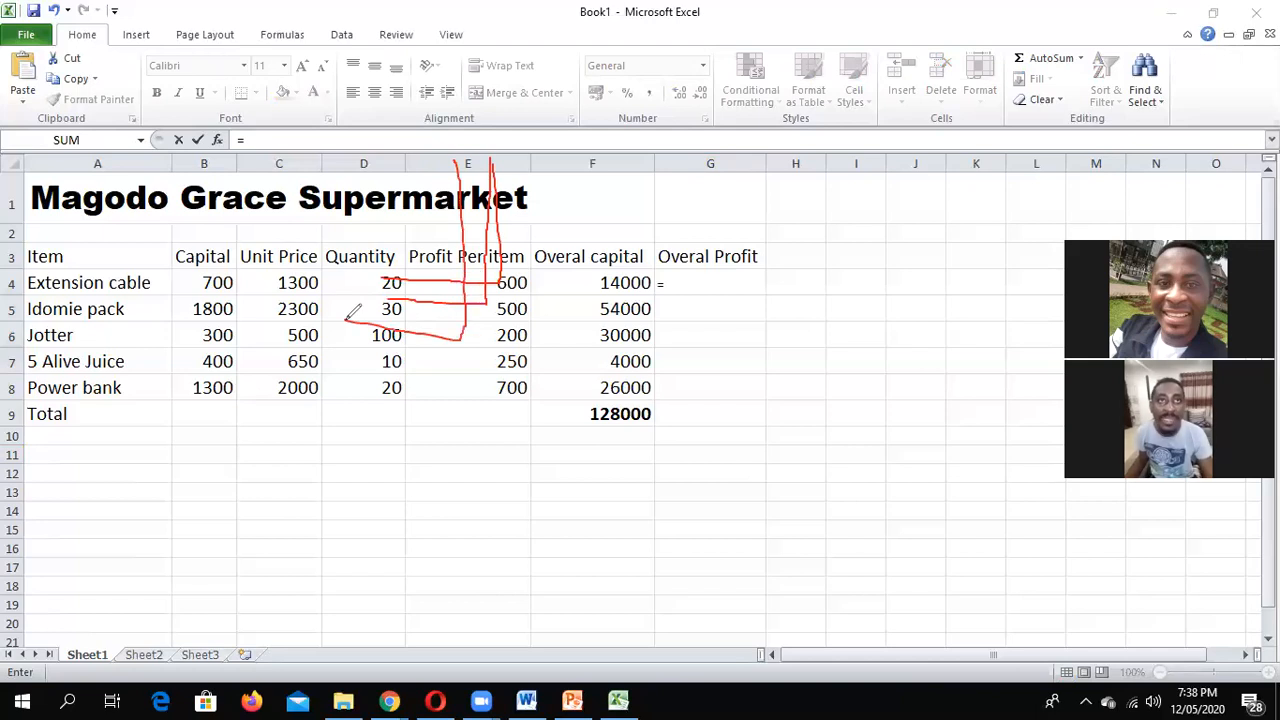
drag(489, 152, 503, 380)
drag(385, 360, 501, 375)
mouse_move(461, 299)
mouse_down()
mouse_move(470, 381)
mouse_move(401, 378)
mouse_up()
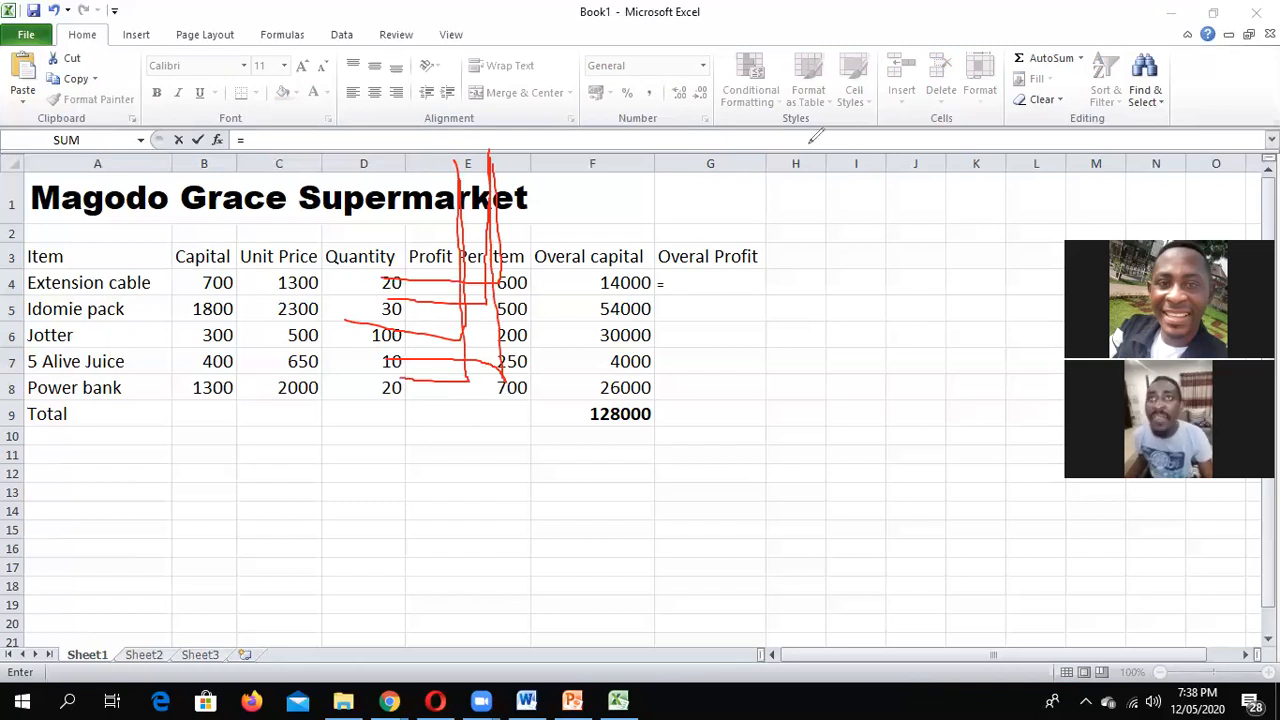
click(754, 169)
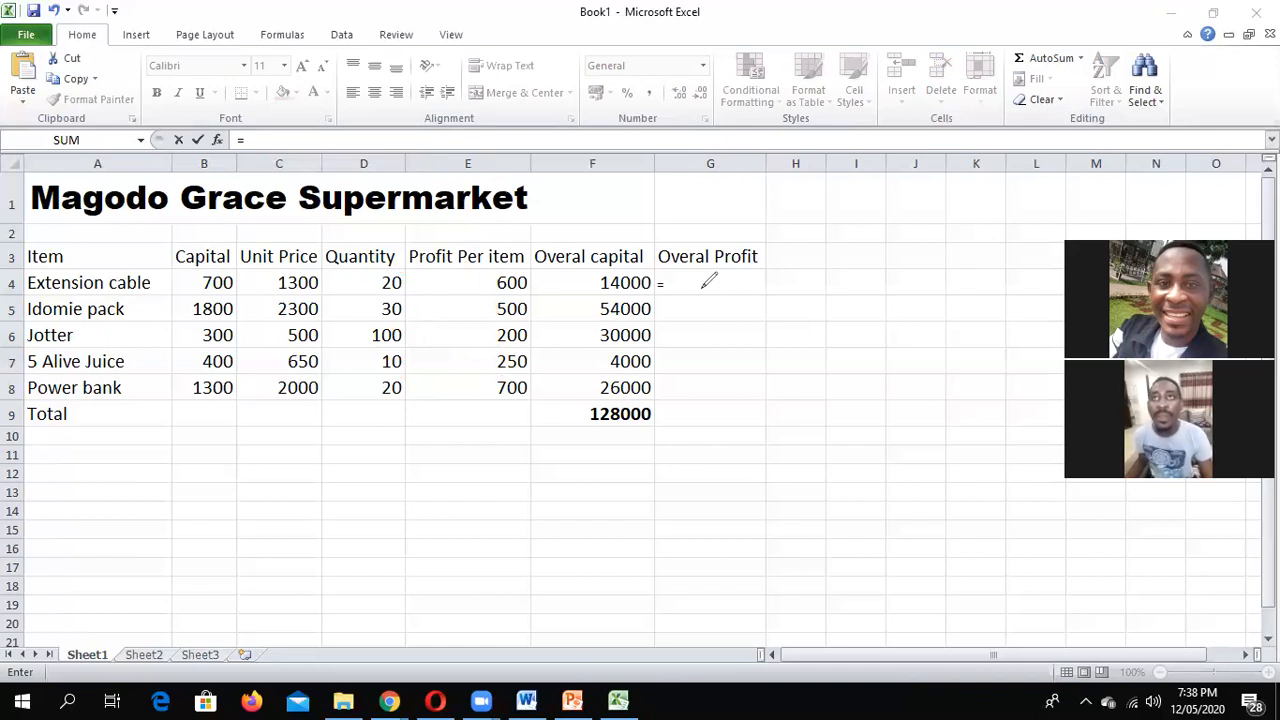
Step: Complete the formula in cell G4 as =e4*d4, multiplying the Extension cable's profit per item by its quantity
click(675, 279)
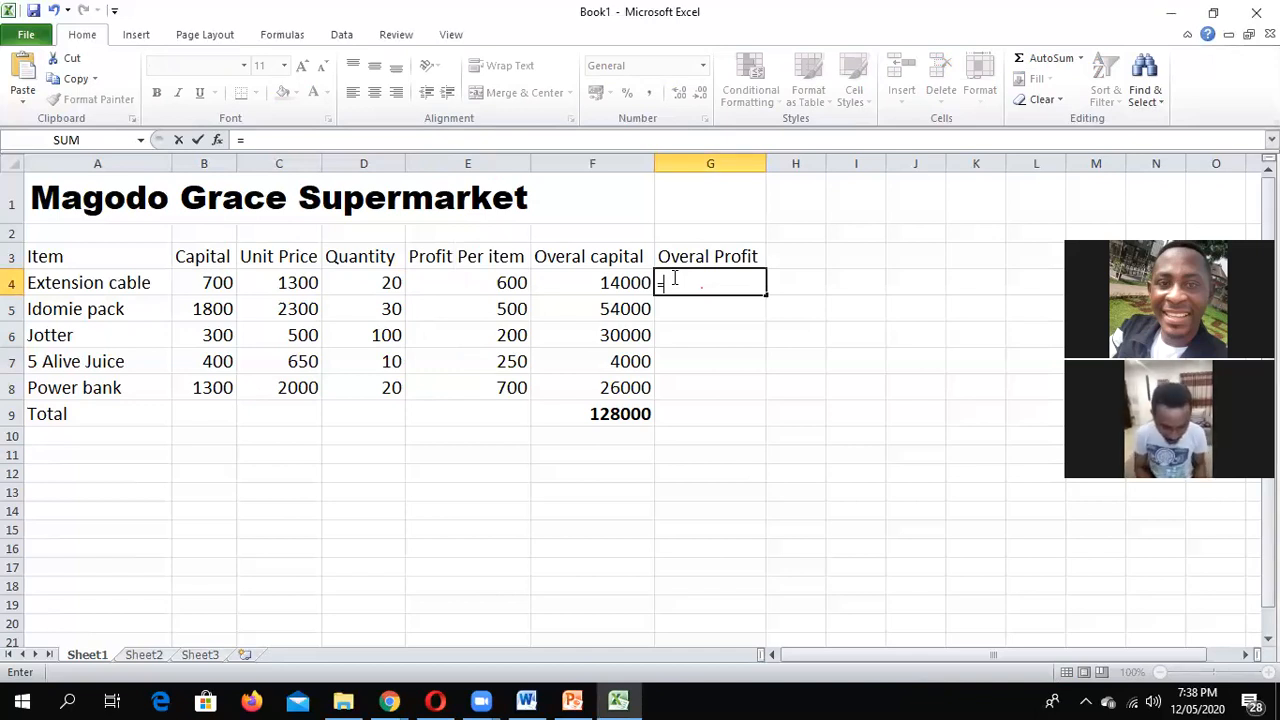
text(=e4*)
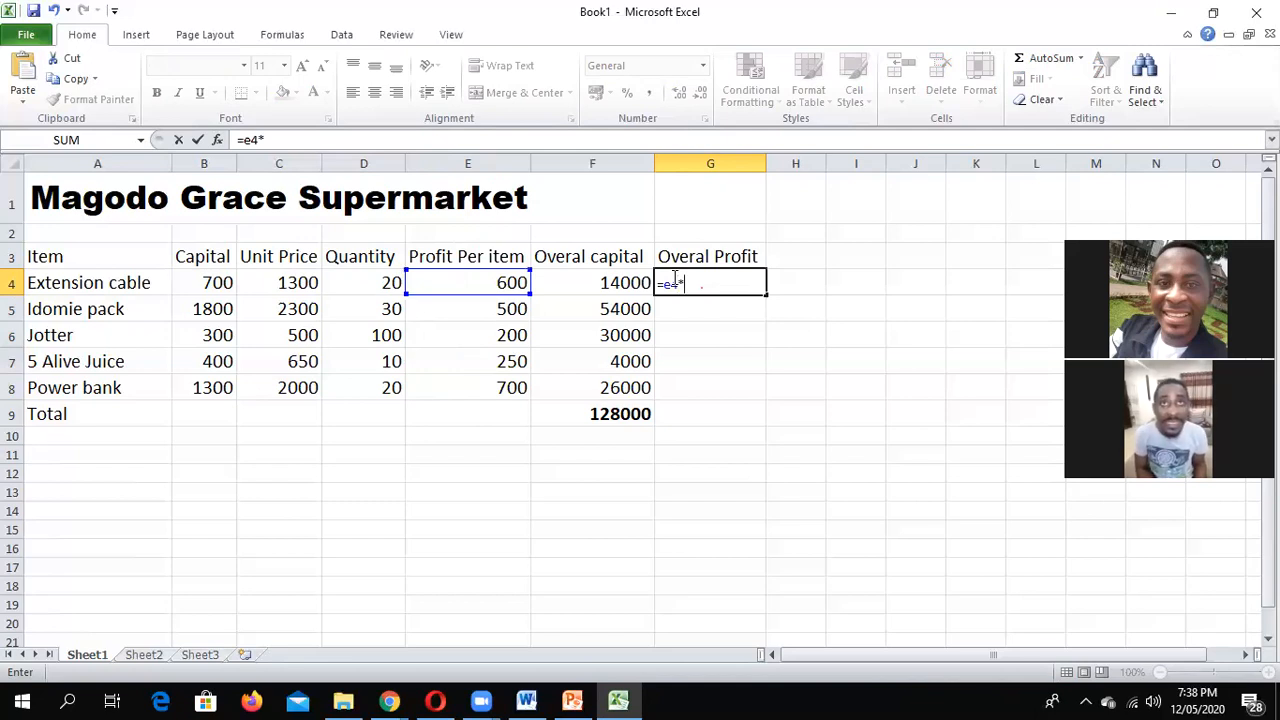
text(d)
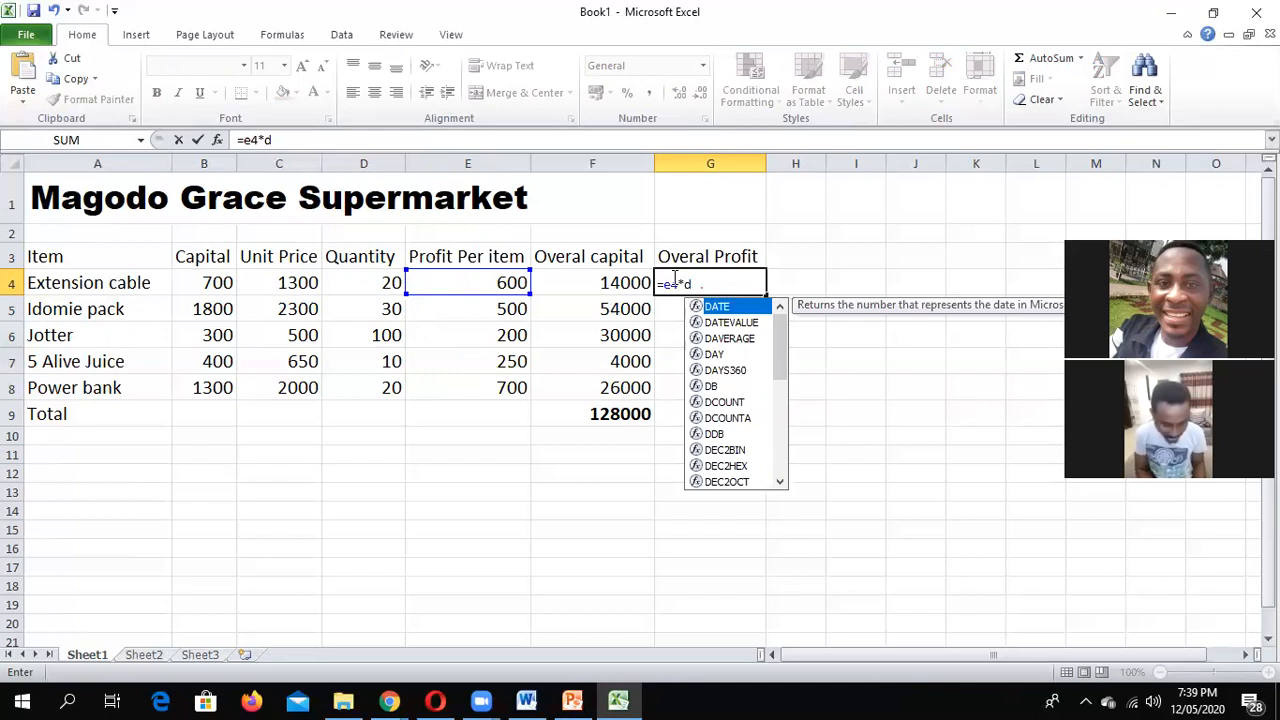
text(4)
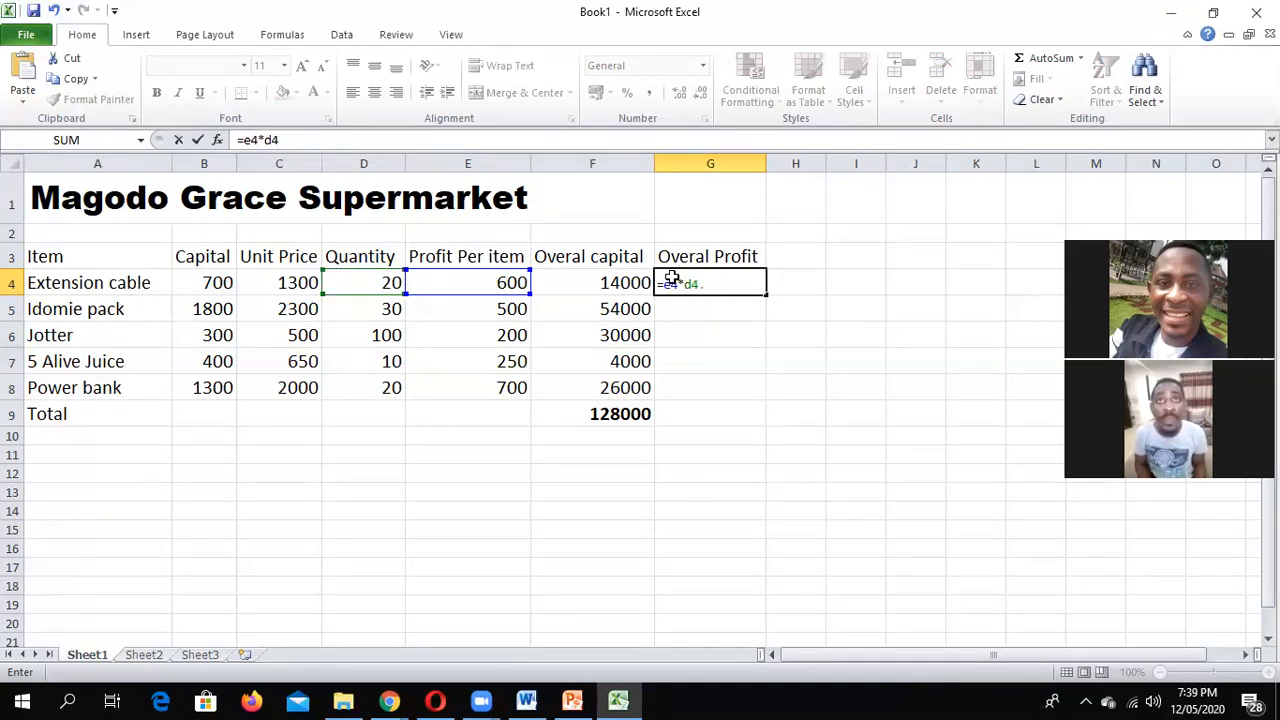
key(Return)
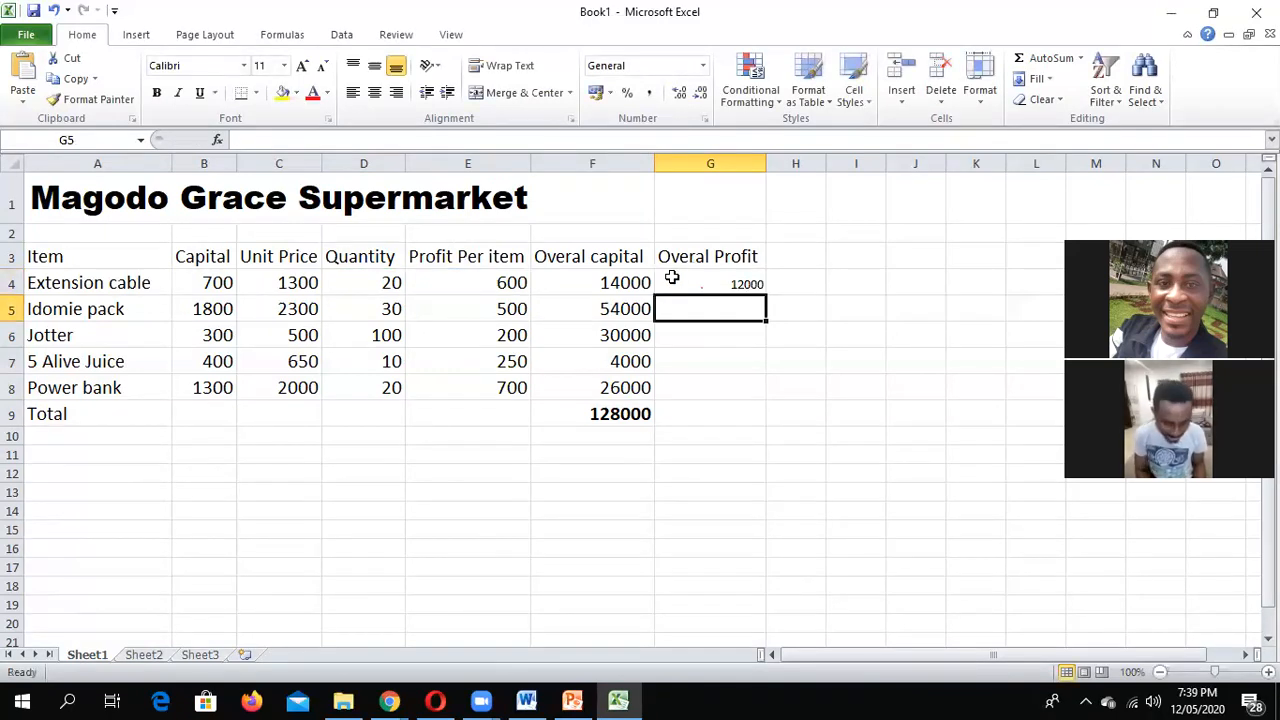
Step: Calculate the Idomie pack's overall profit in cell G5 with the formula =e5*d5
text(=)
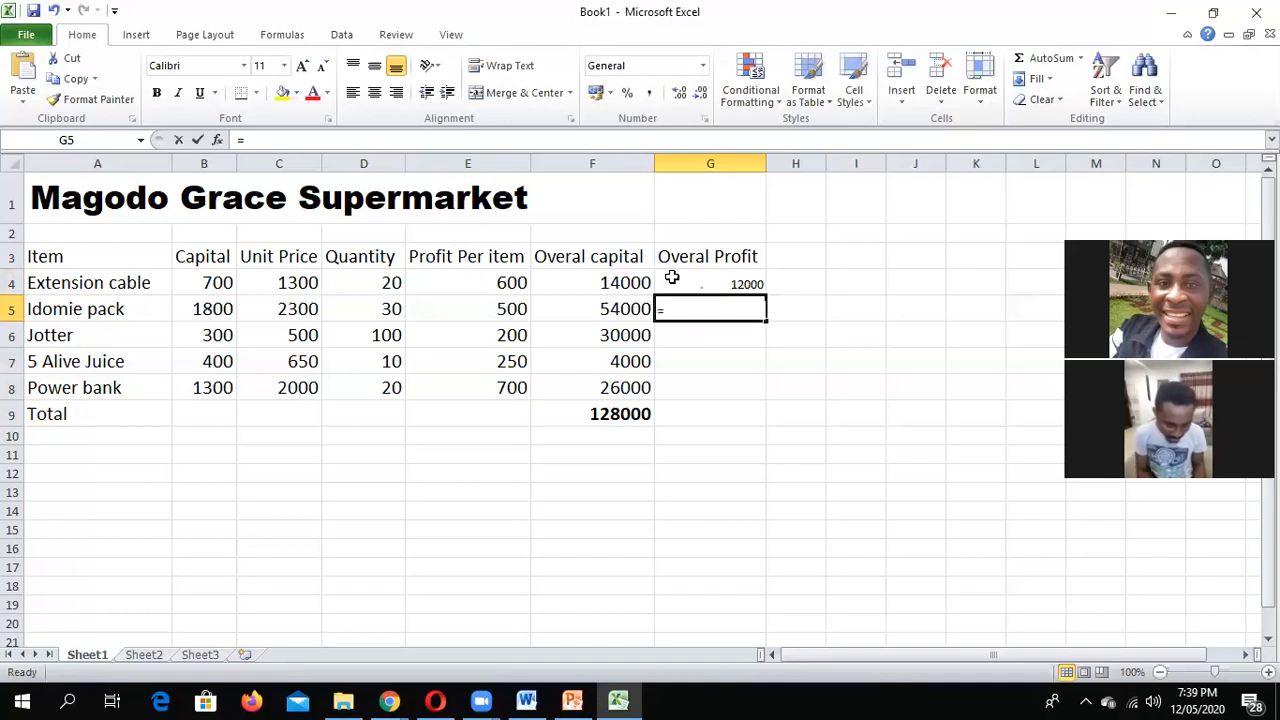
text(e5)
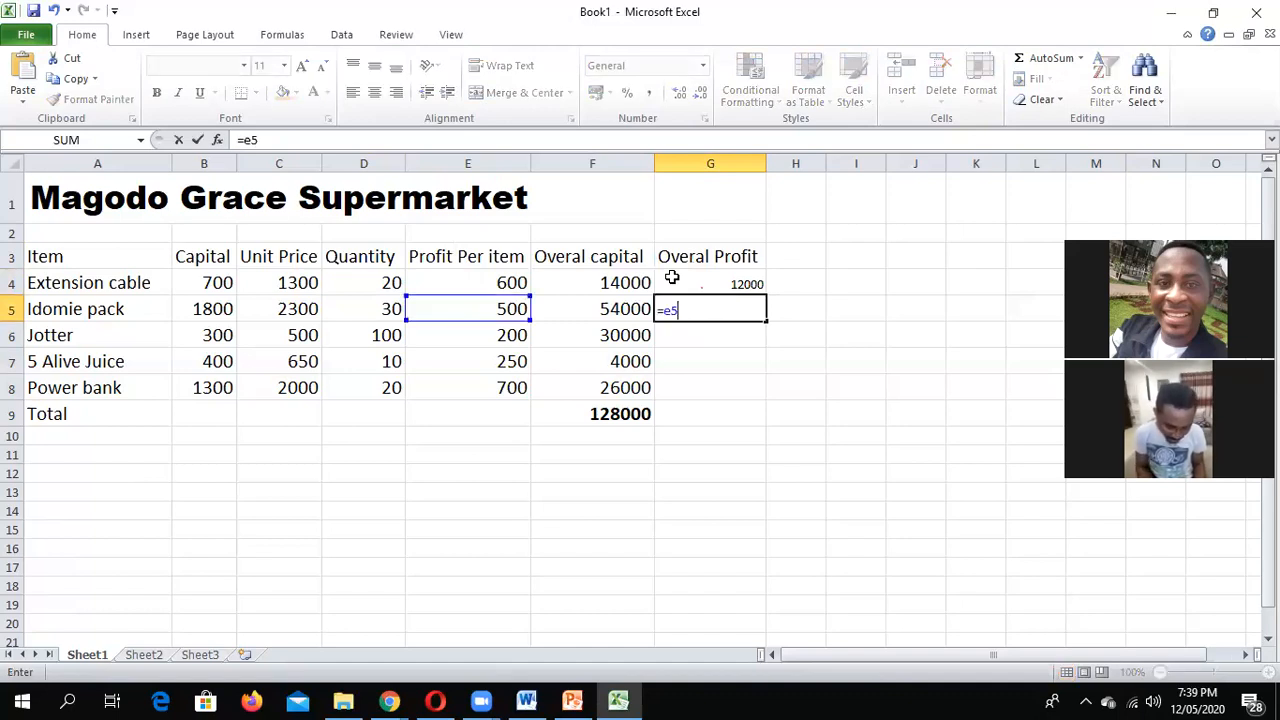
text(*d5)
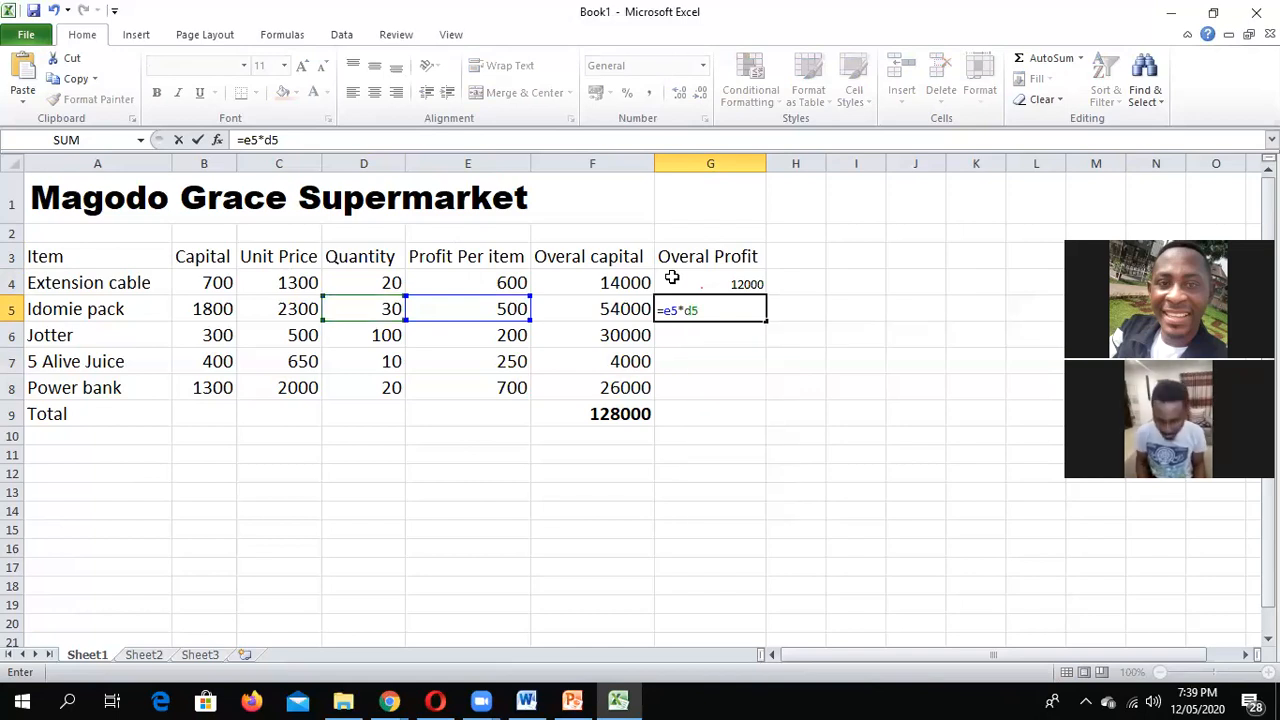
key(Return)
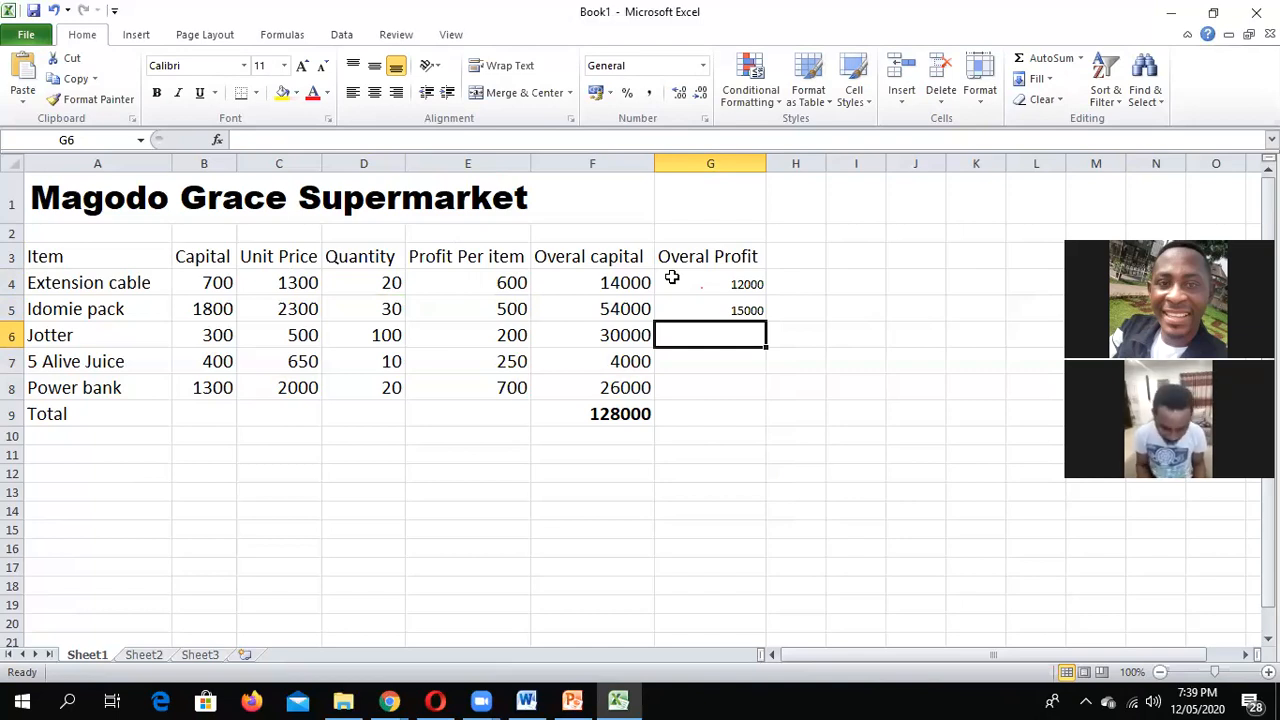
Step: Calculate the Jotter's overall profit in cell G6 with the formula =e6*d6
text(=)
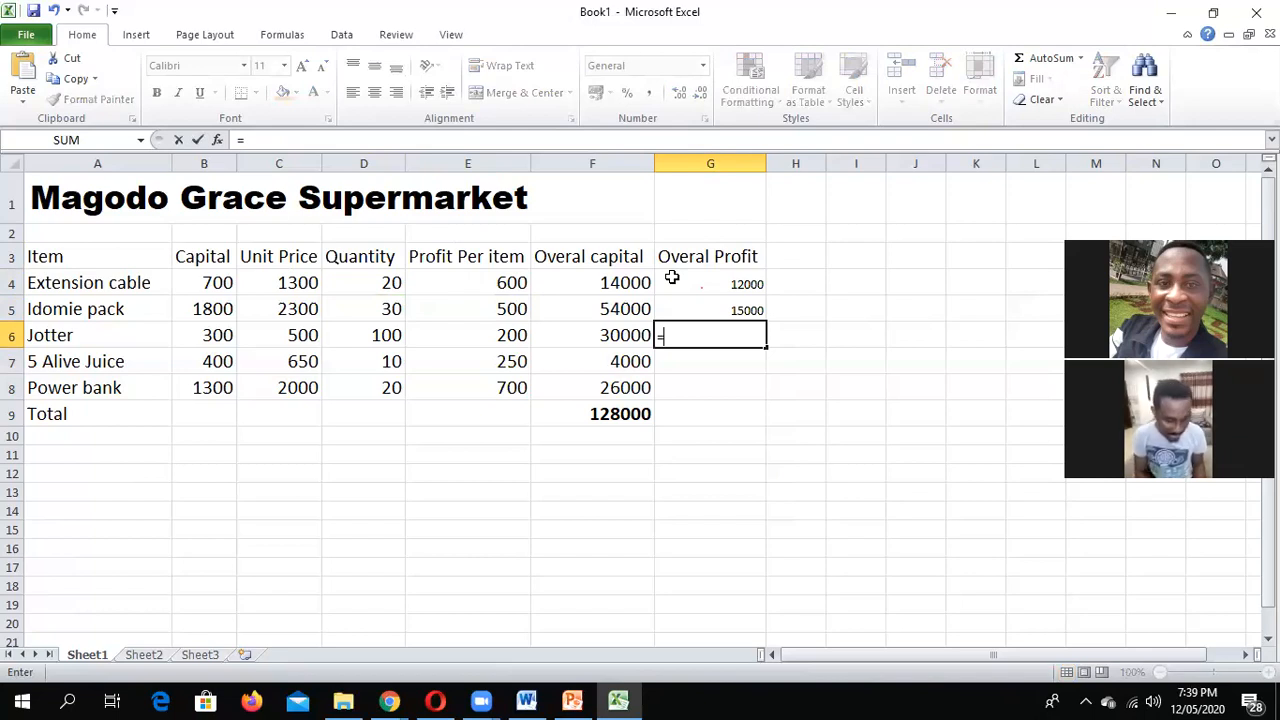
text(e)
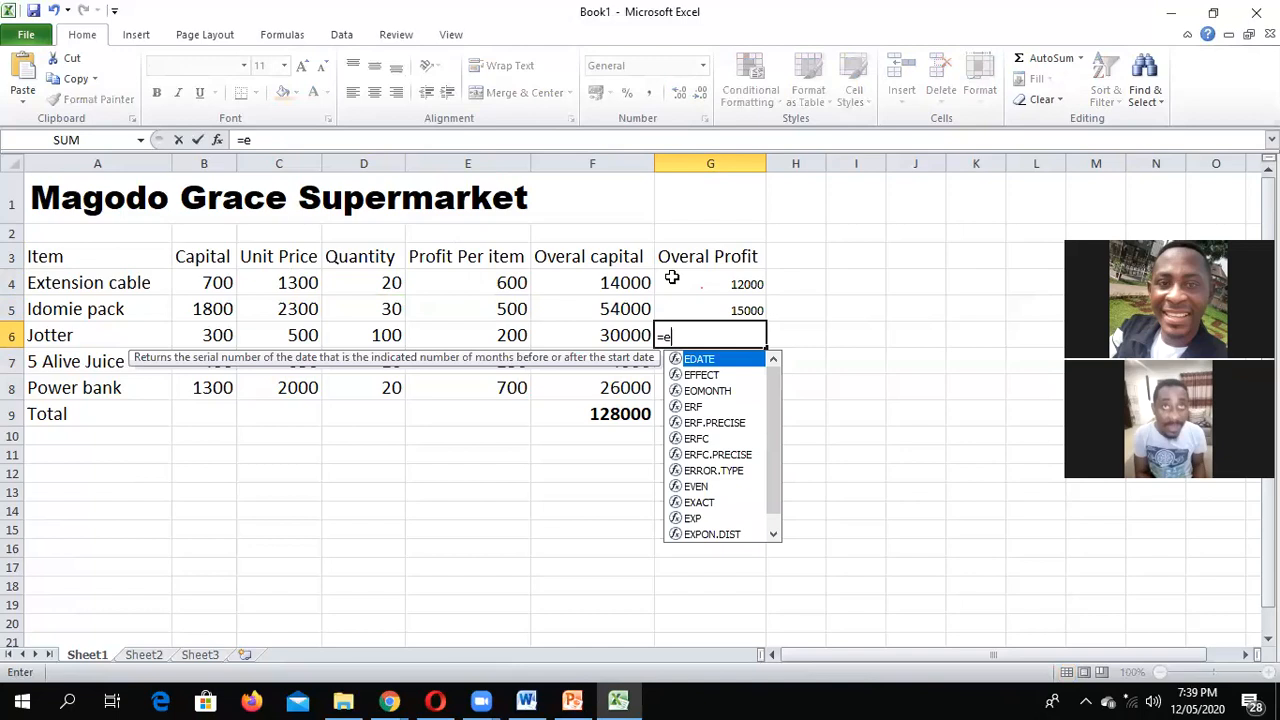
text(6*)
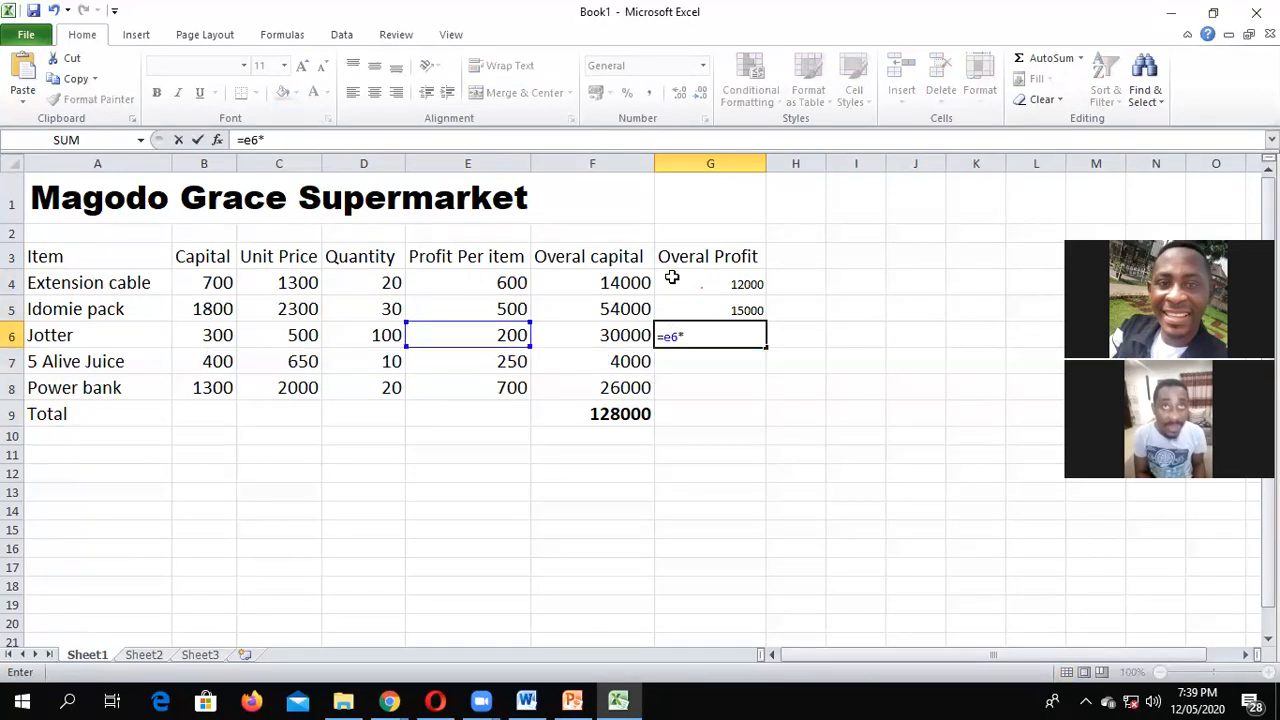
text(d)
text(6)
key(Return)
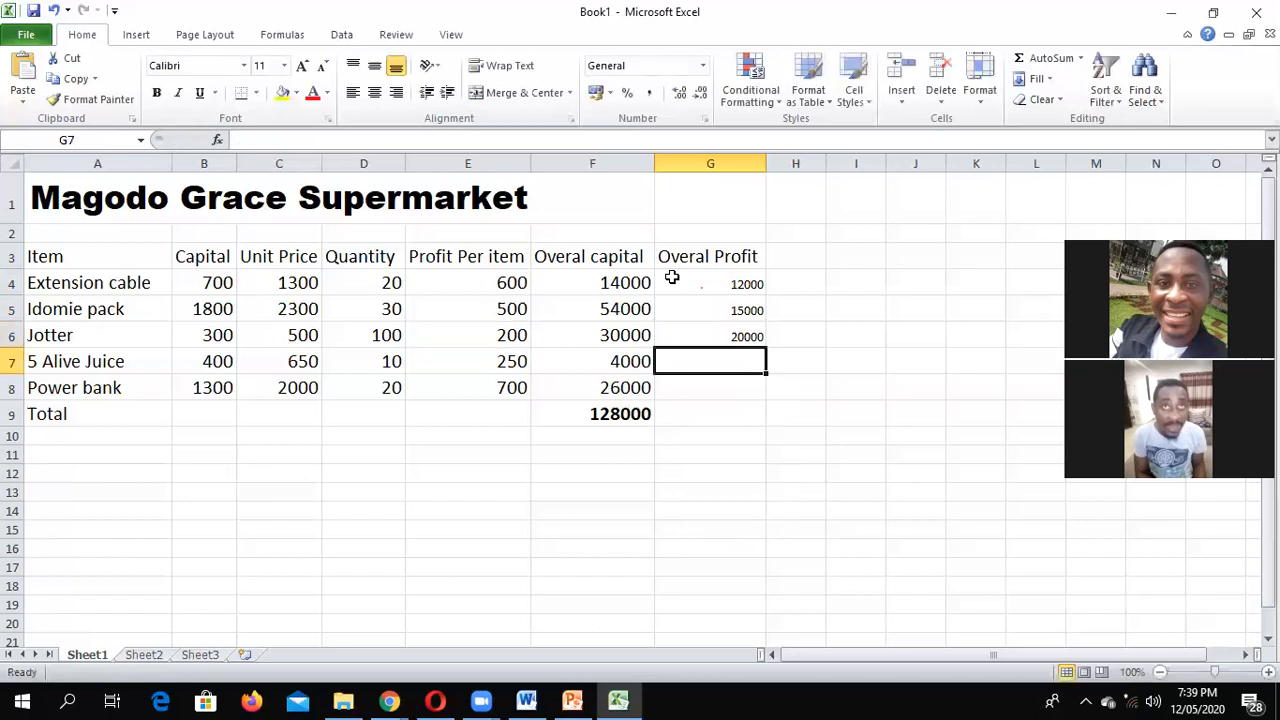
Step: Calculate the 5 Alive Juice's overall profit in cell G7 with the formula =E7*d7
text(=)
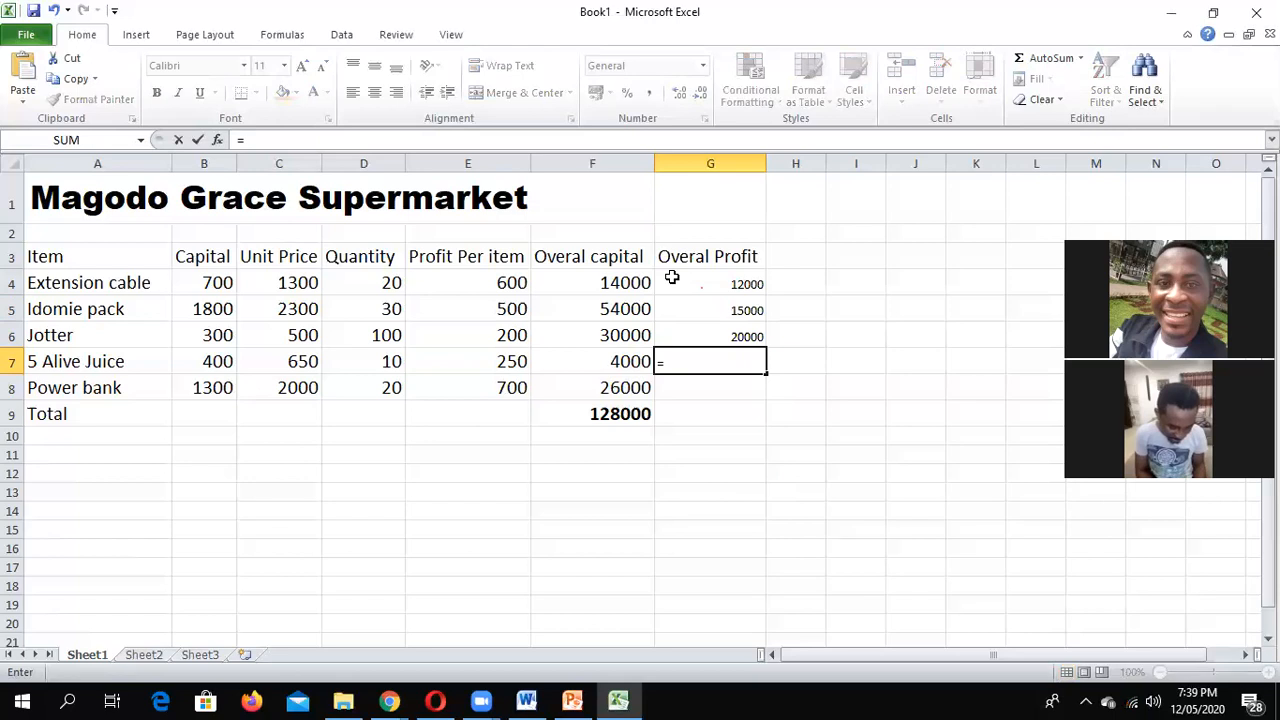
text(E)
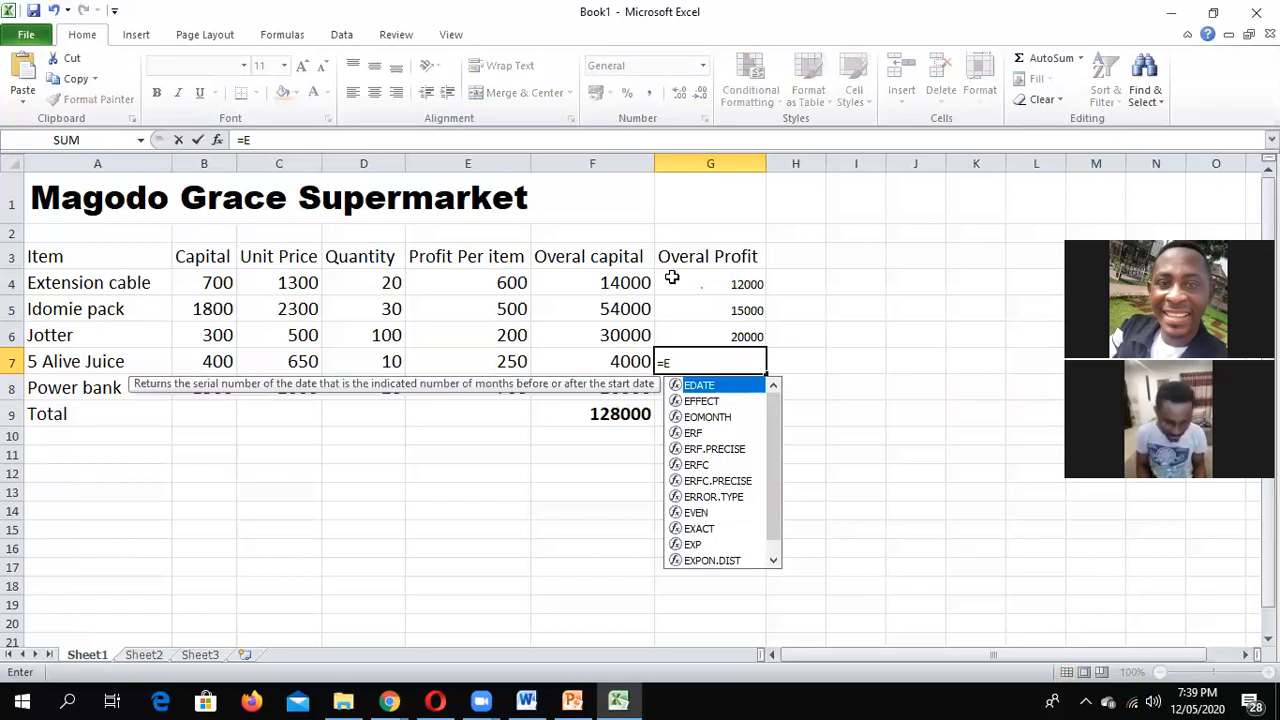
text(7)
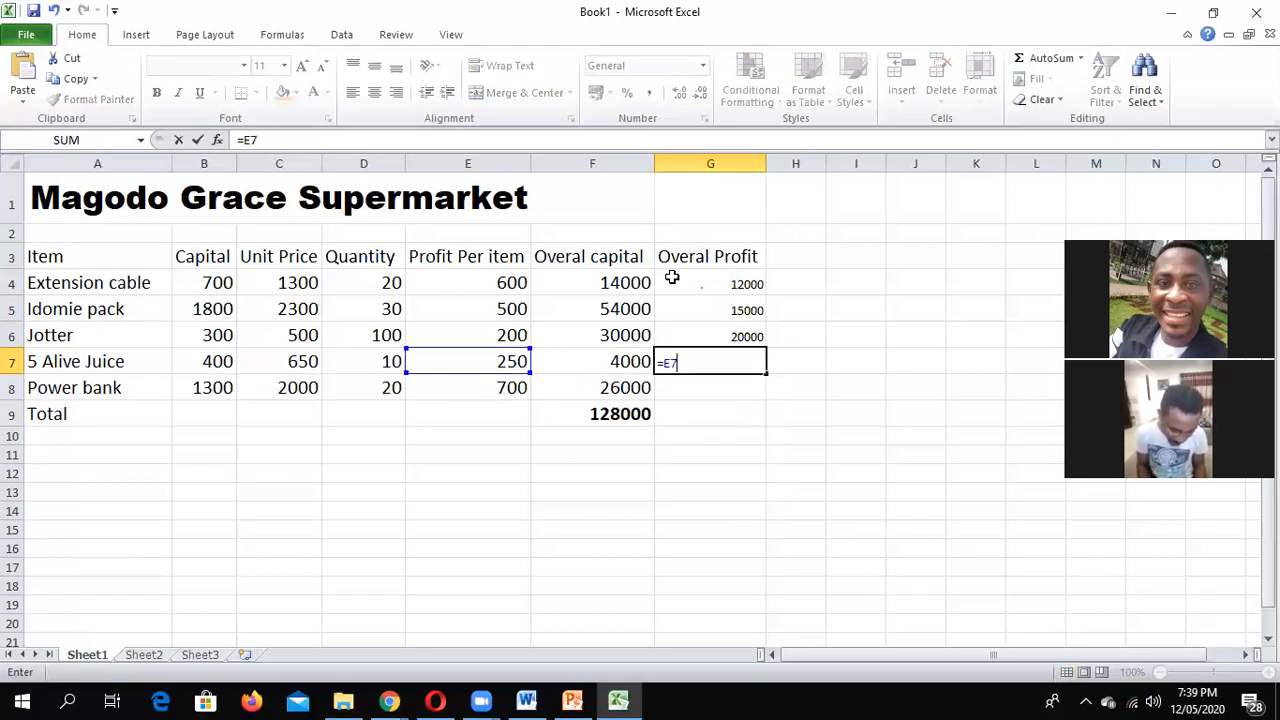
text(*)
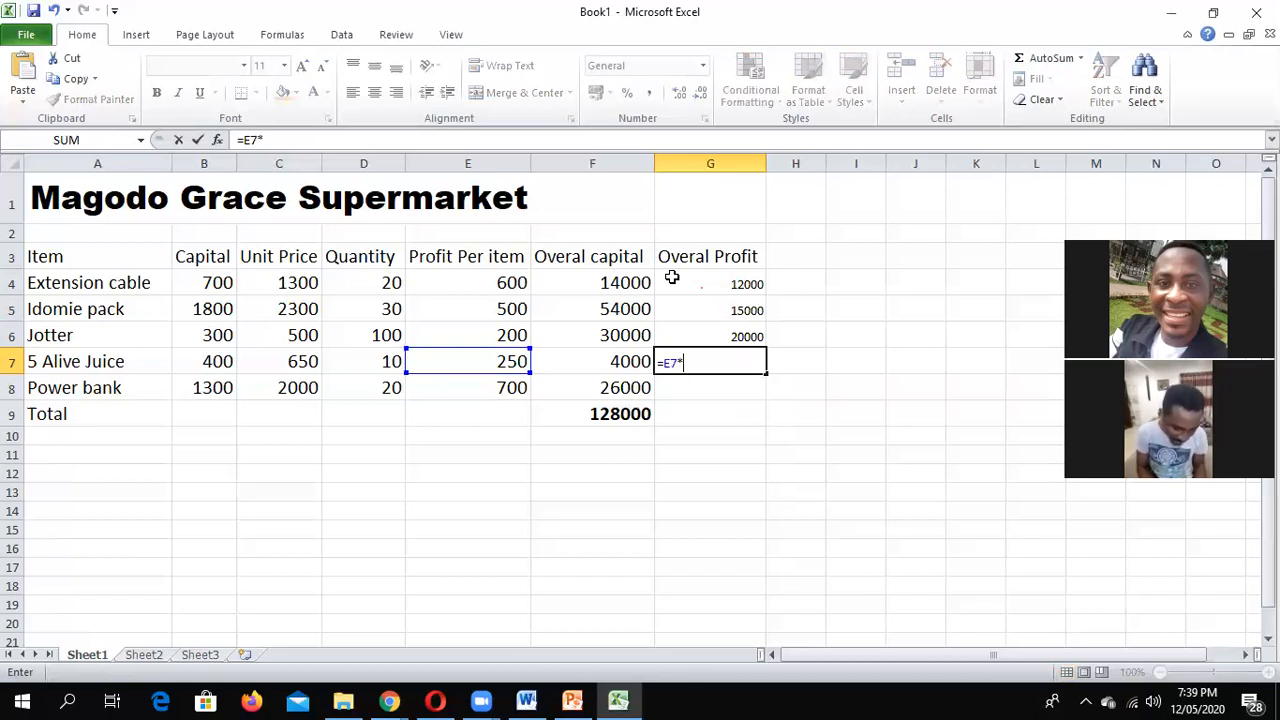
text(d7)
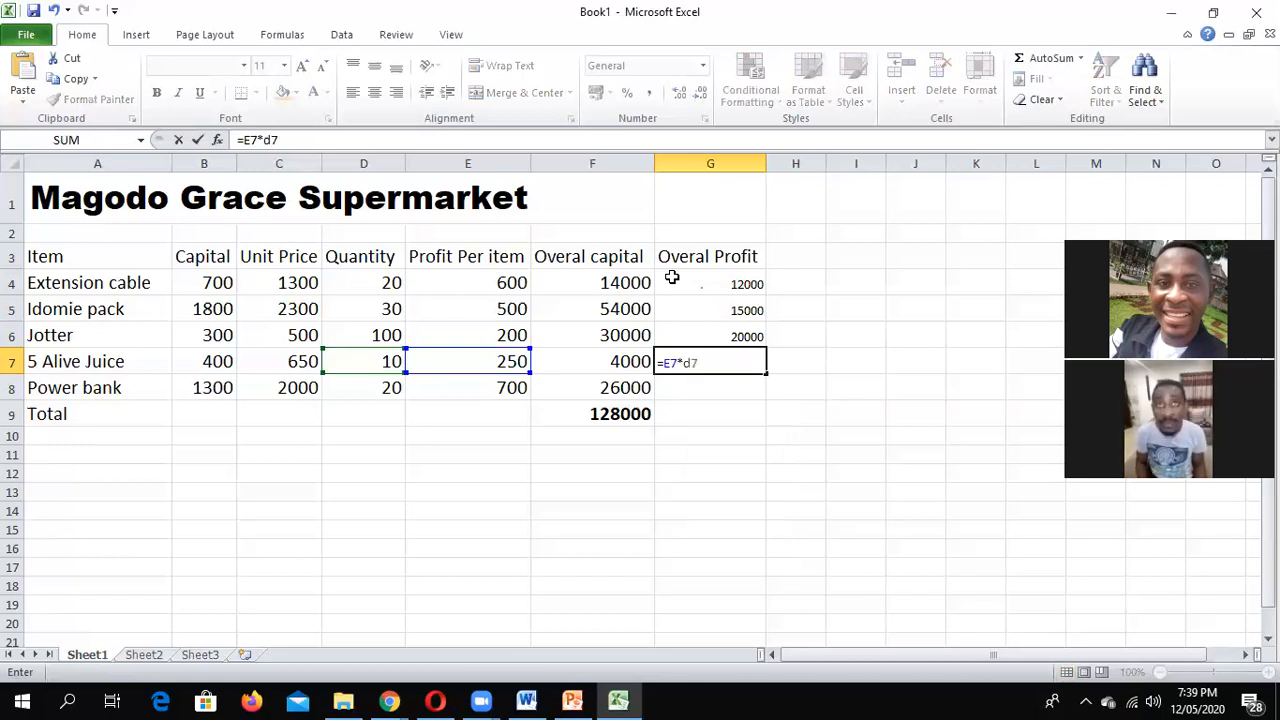
key(Return)
Step: Calculate the Power bank's overall profit in cell G8 with the formula =e8*d8
text(=)
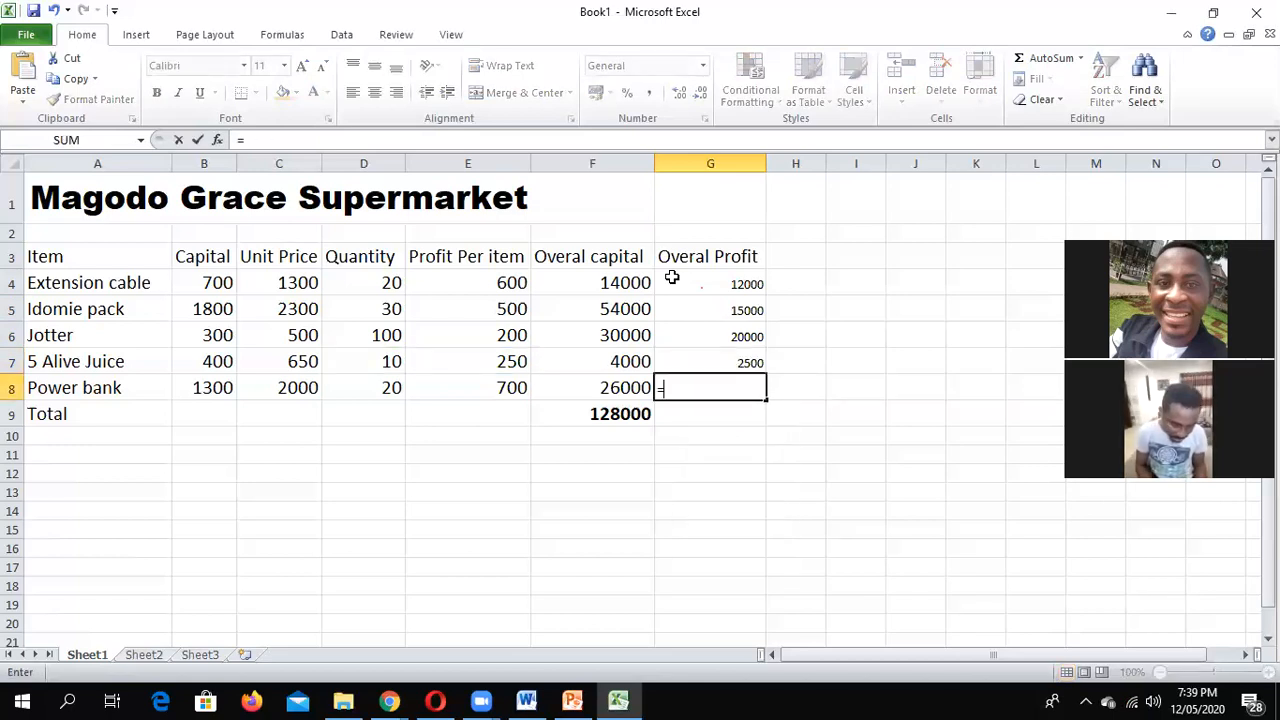
text(e8)
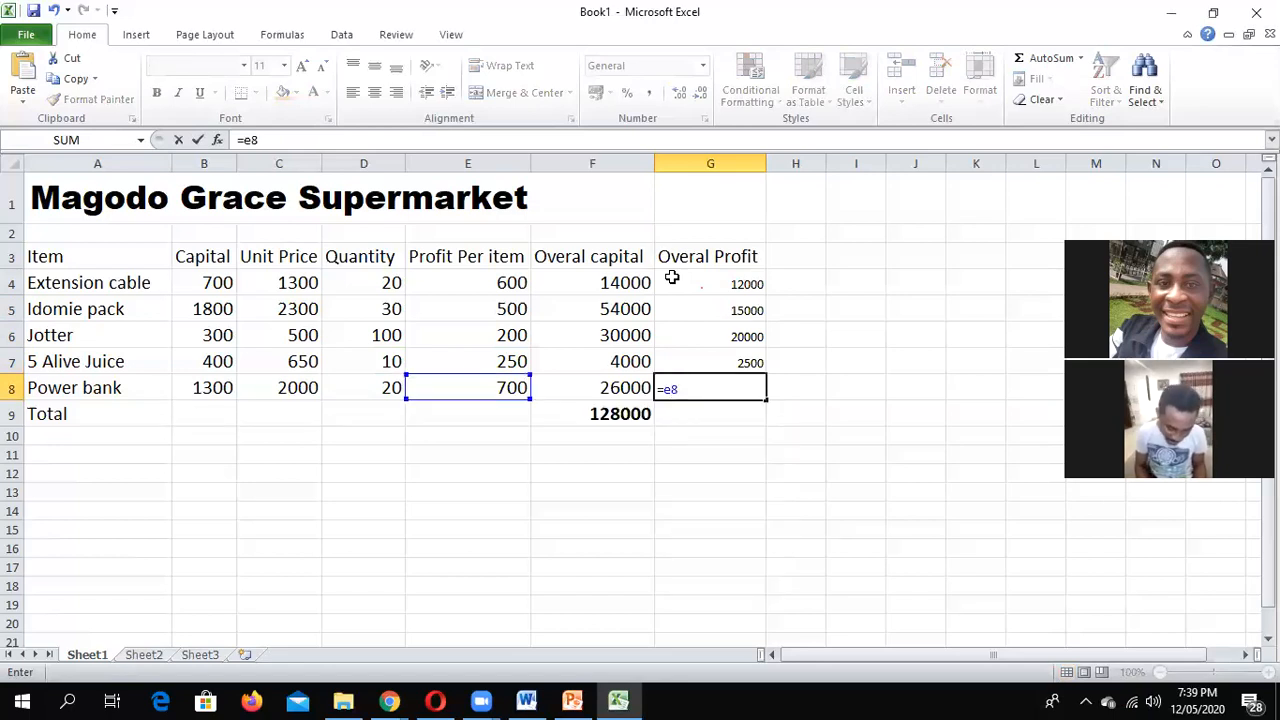
text(*d8)
key(Return)
Step: Set the font size of the overall profit values in G4:G8 to 16
drag(711, 286, 690, 386)
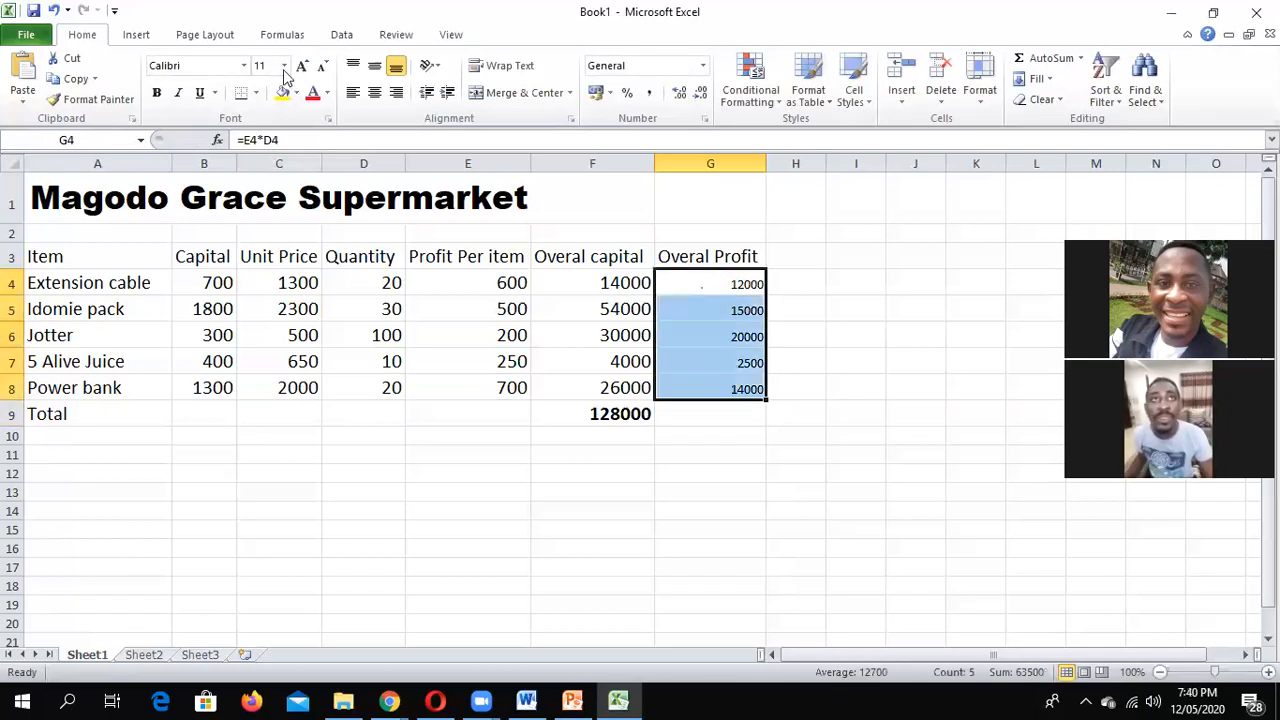
click(284, 65)
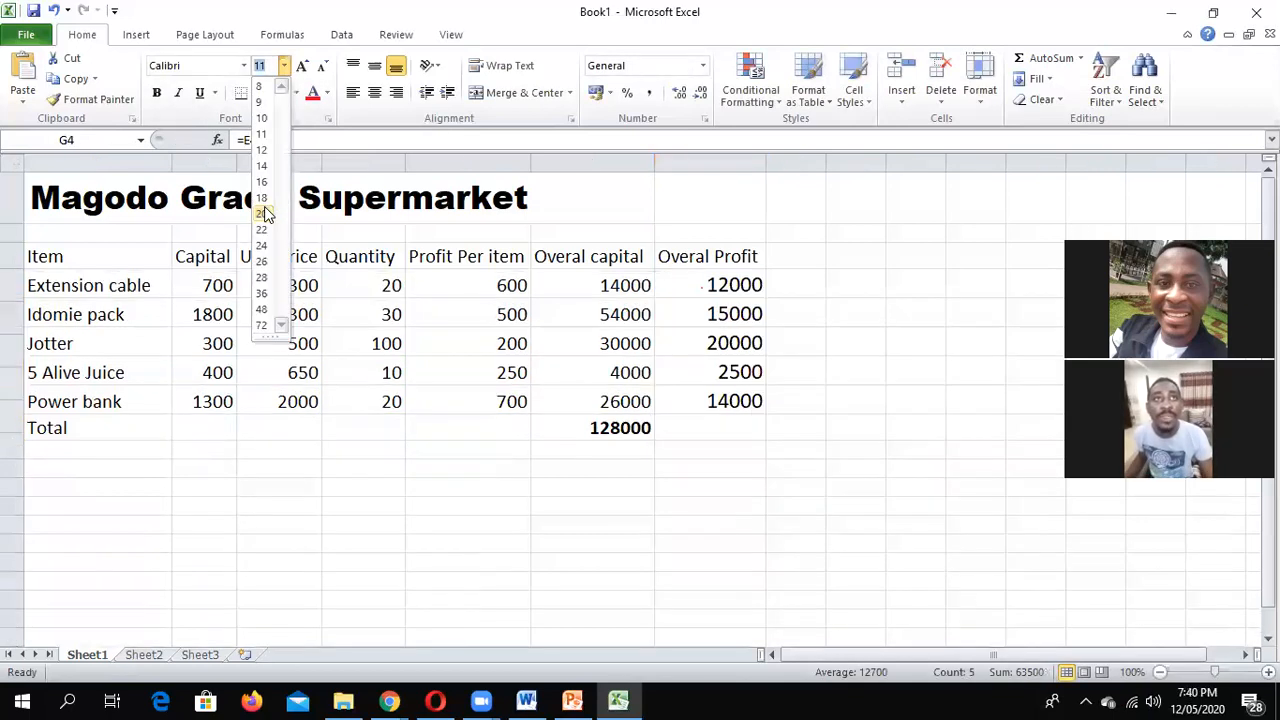
click(660, 340)
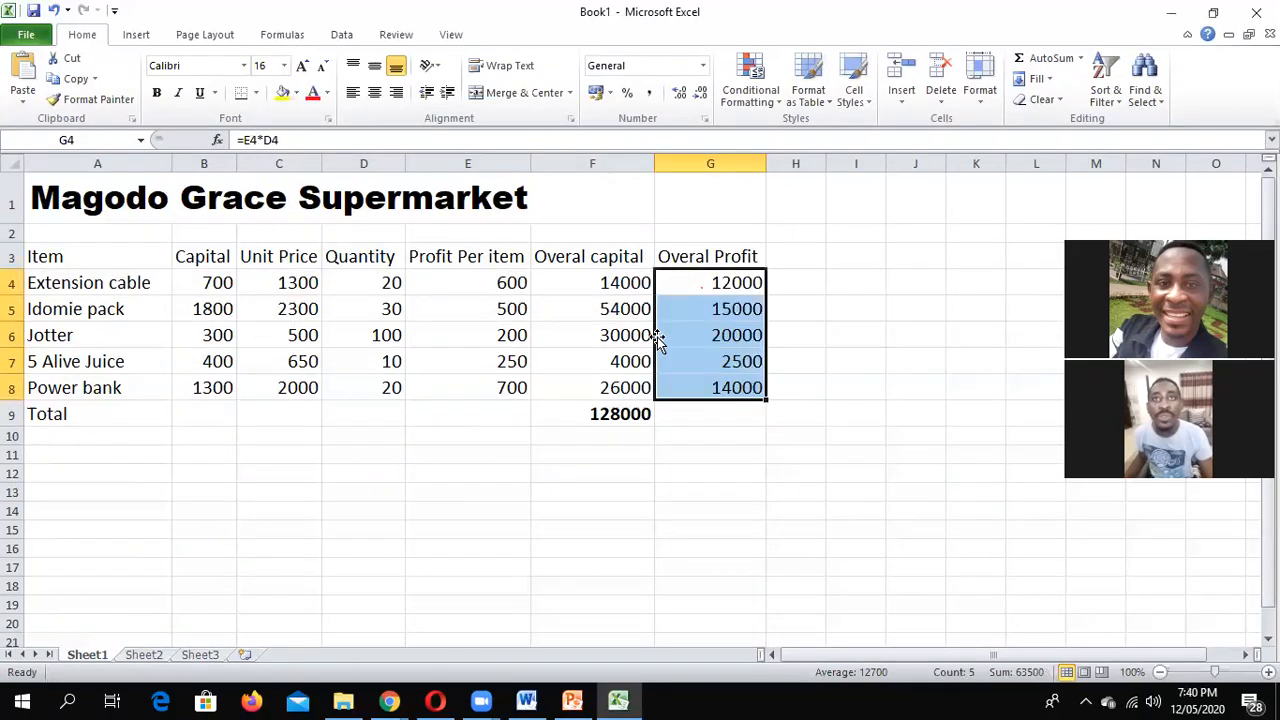
click(845, 355)
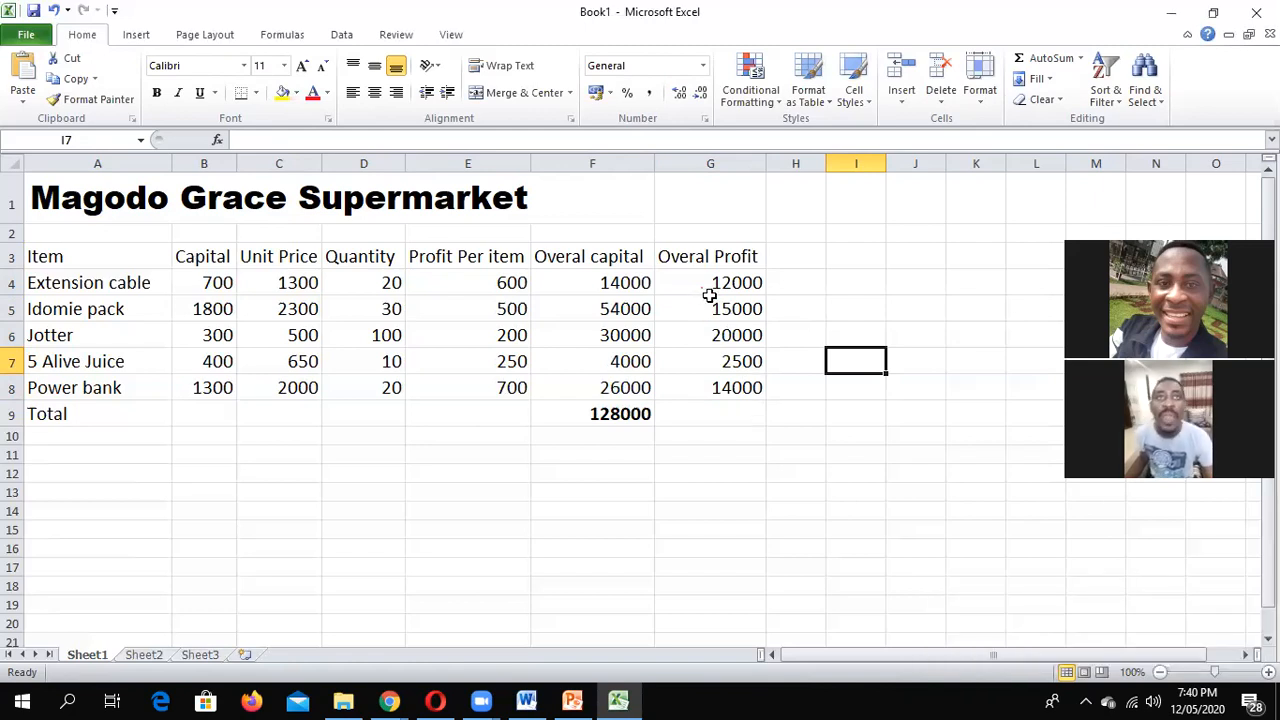
Step: Total the overall profits in cell G9 with AutoSum and open the resulting formula for editing
drag(710, 283, 711, 414)
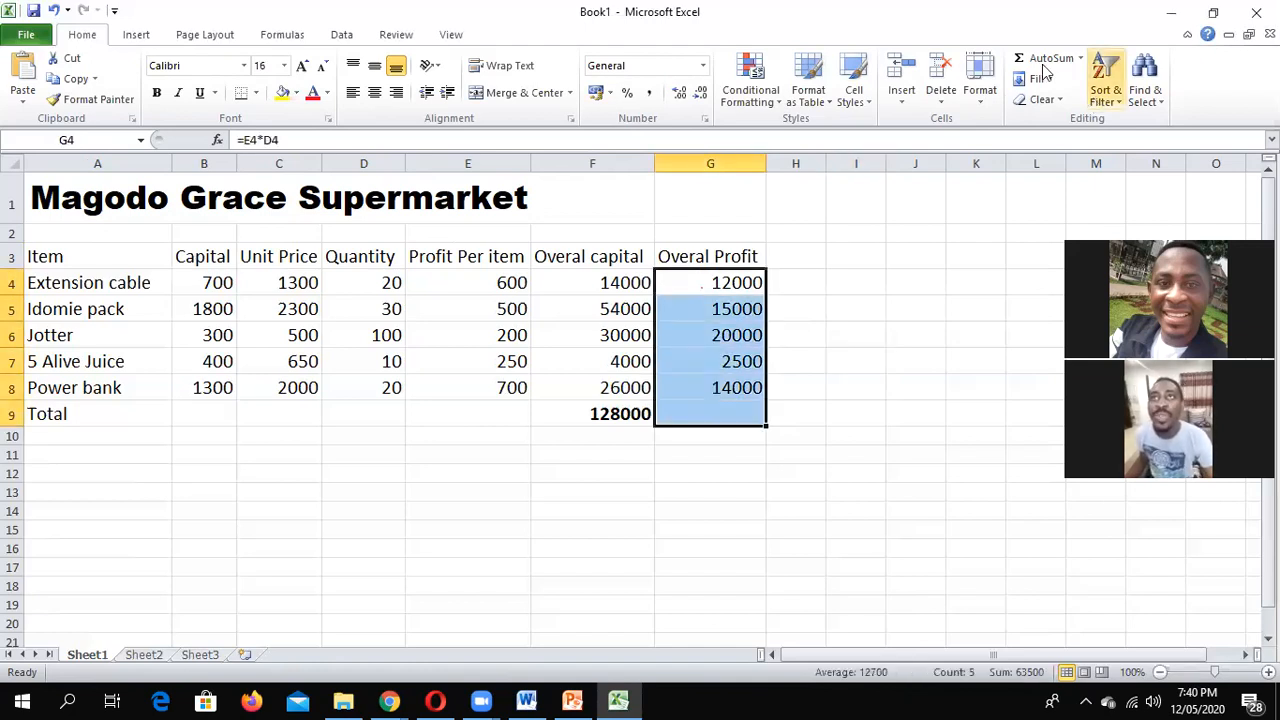
click(857, 411)
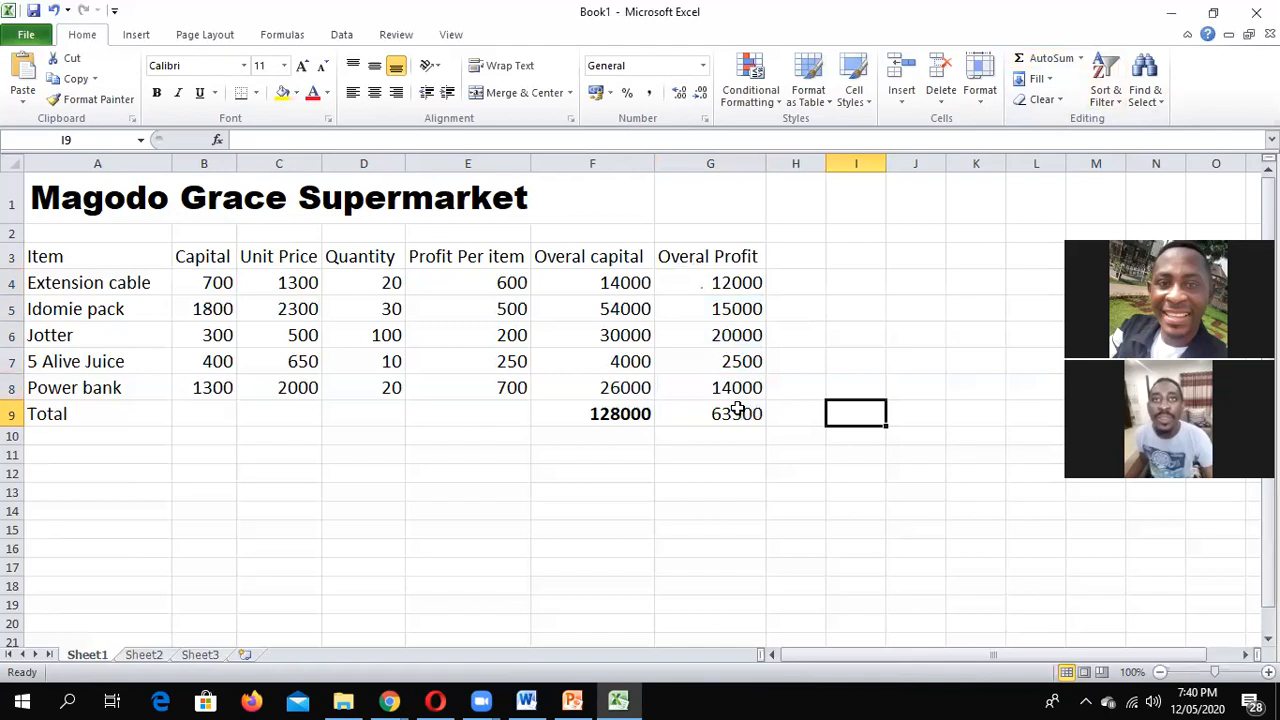
double_click(738, 410)
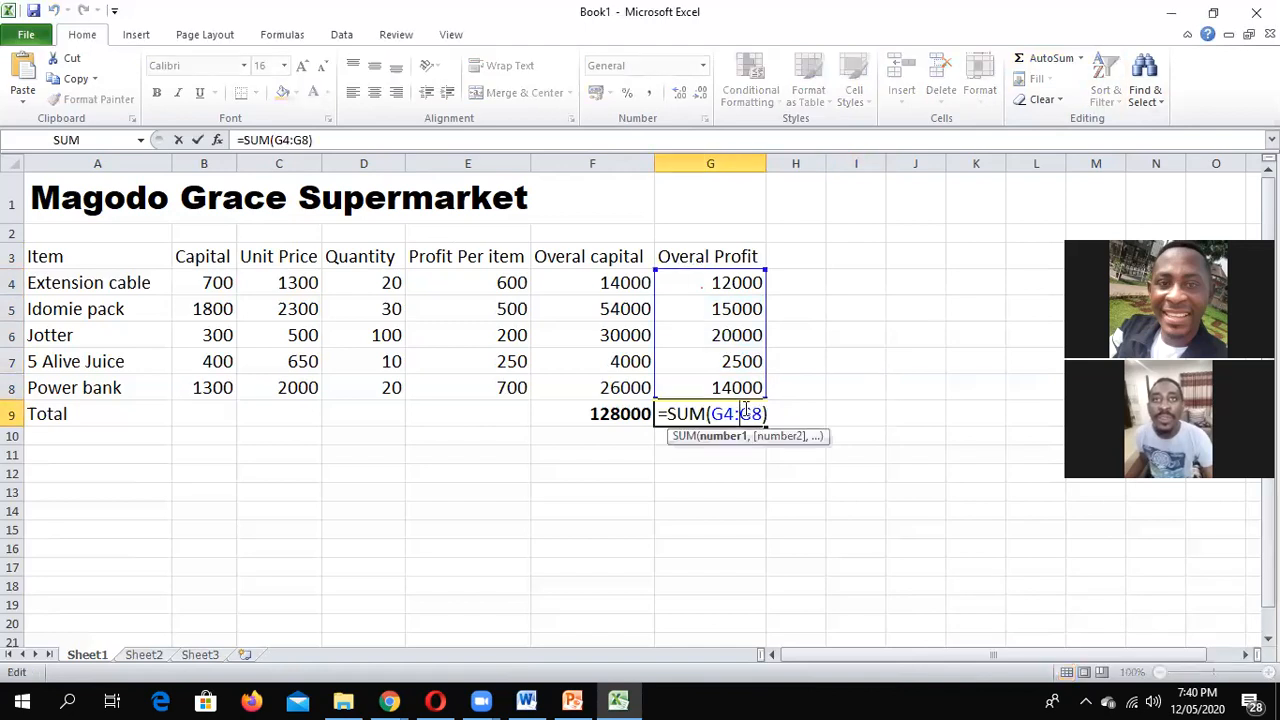
Step: Try to restore the cell range inside the SUM formula in G9
click(851, 509)
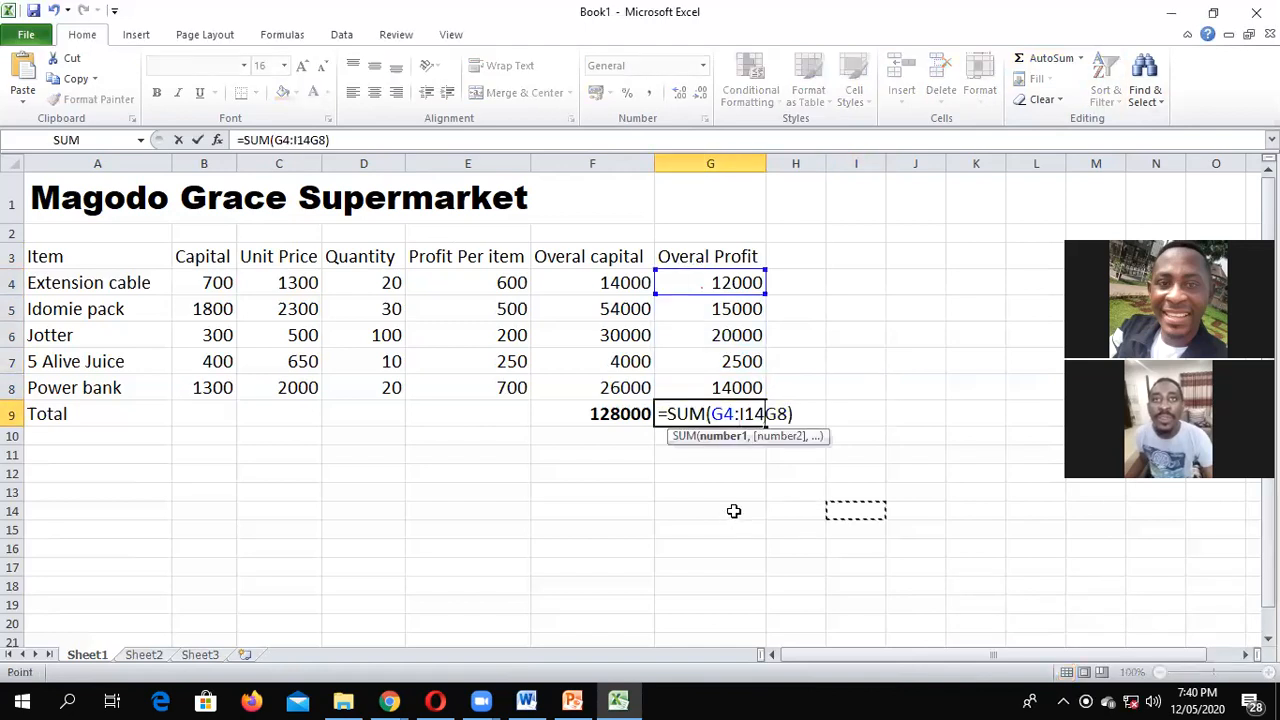
key(ctrl+z)
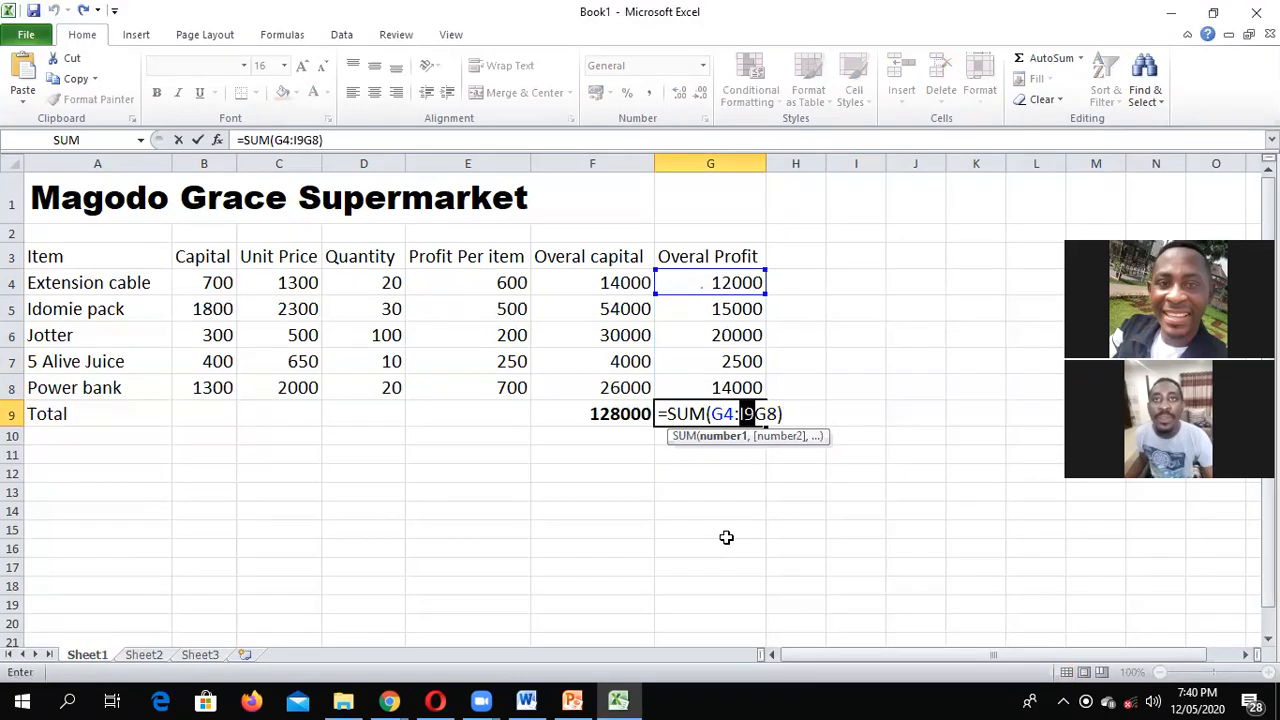
click(722, 530)
key(ctrl+z)
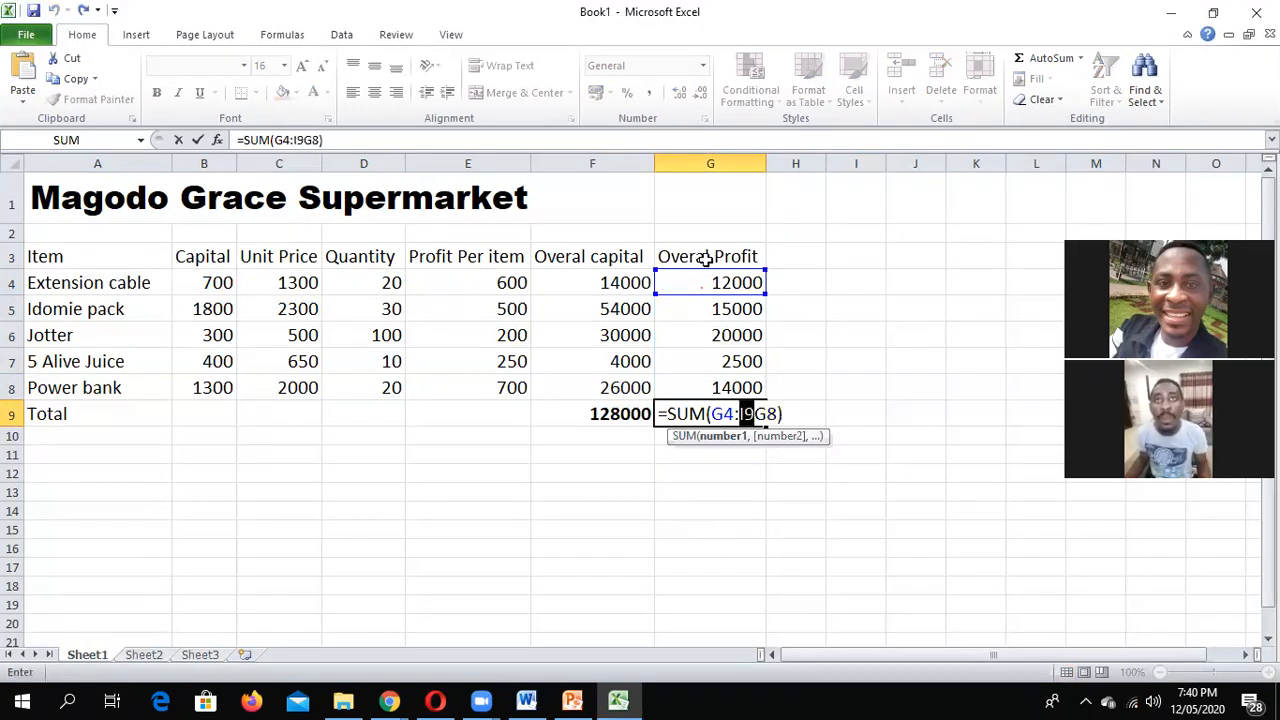
key(Right)
drag(752, 361, 716, 258)
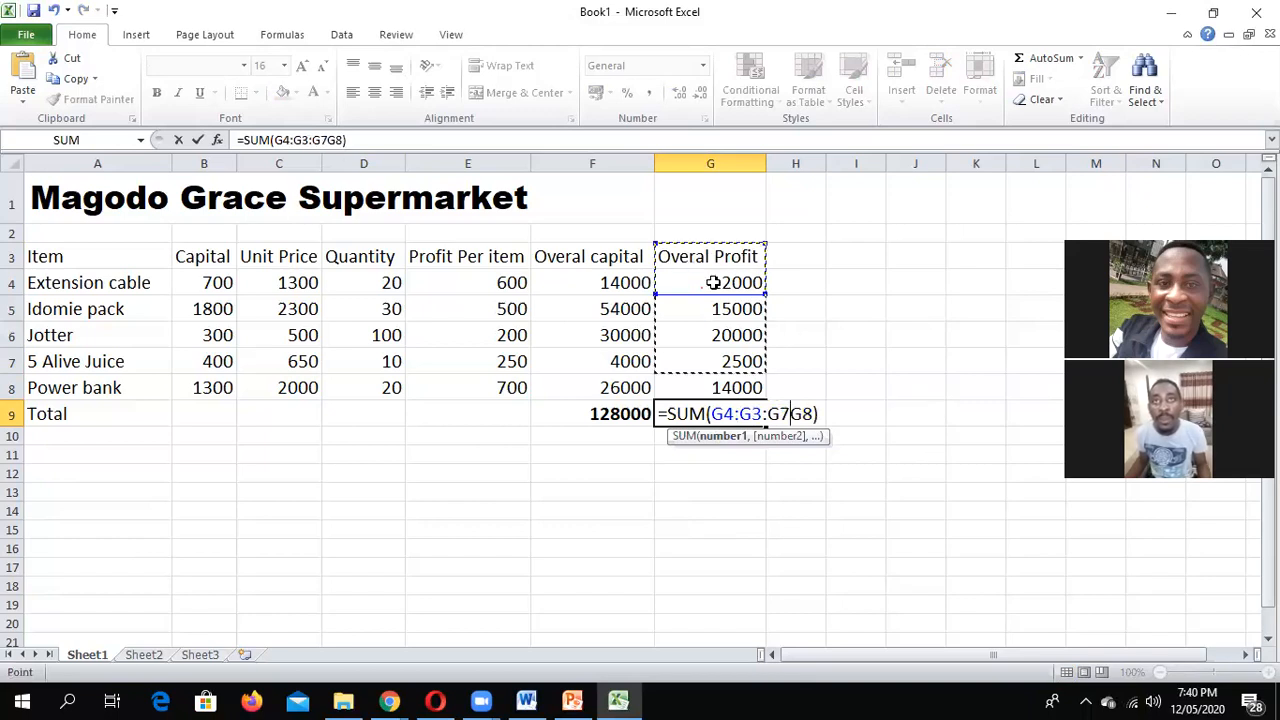
click(726, 347)
key(Right)
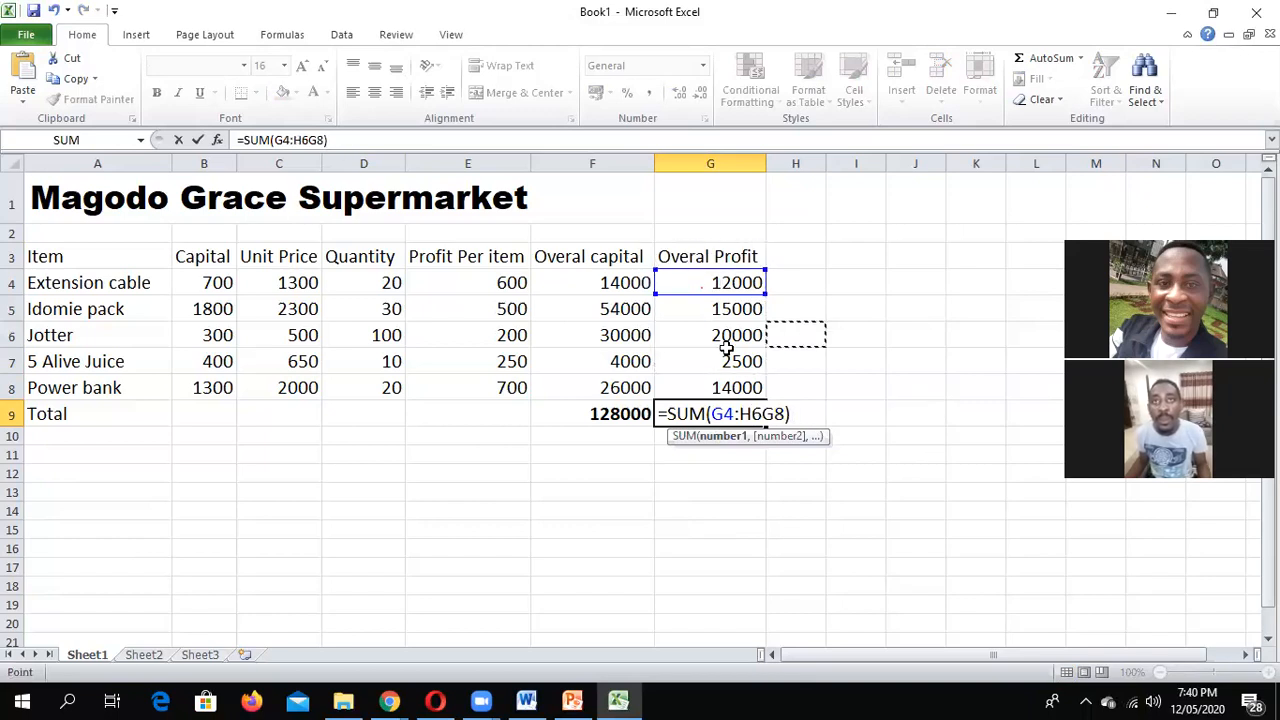
Step: Delete the broken SUM formula from cell G9
click(800, 410)
key(BackSpace)
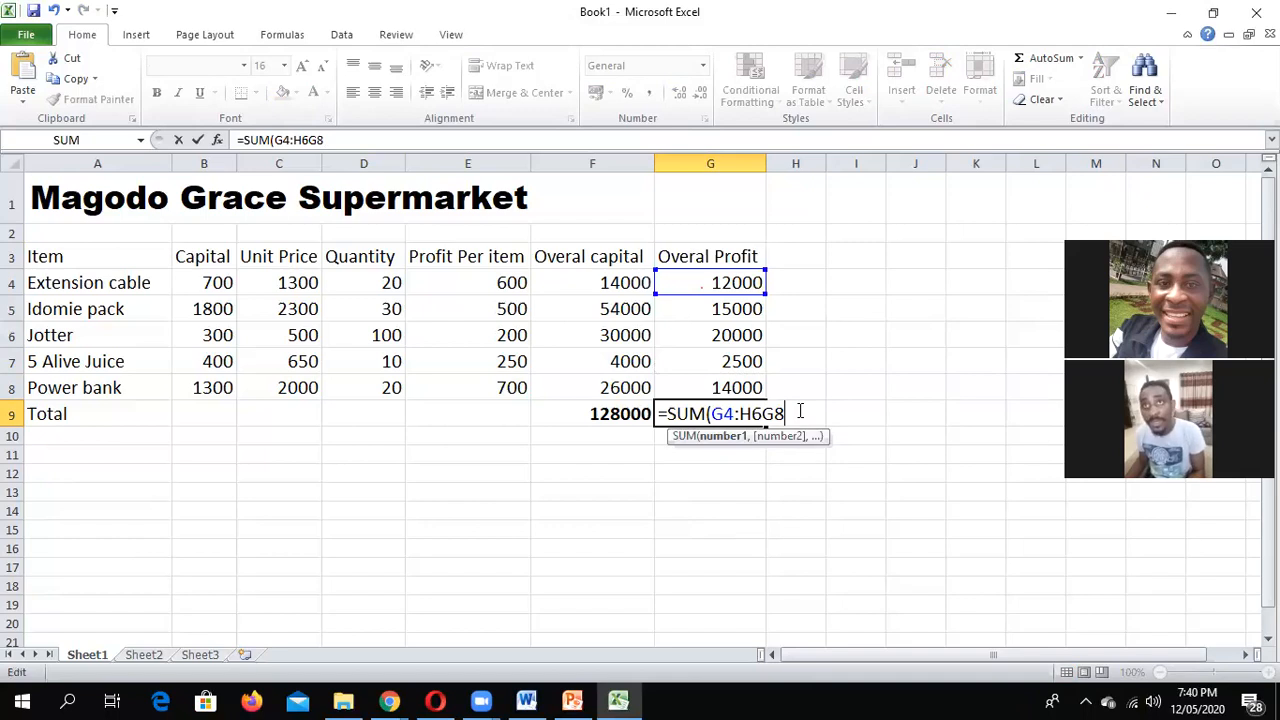
key(BackSpace)
key(BackSpace)
key(BackSpace)
key(BackSpace)
key(BackSpace)
key(BackSpace)
key(BackSpace)
key(BackSpace)
key(BackSpace)
key(BackSpace)
key(Escape)
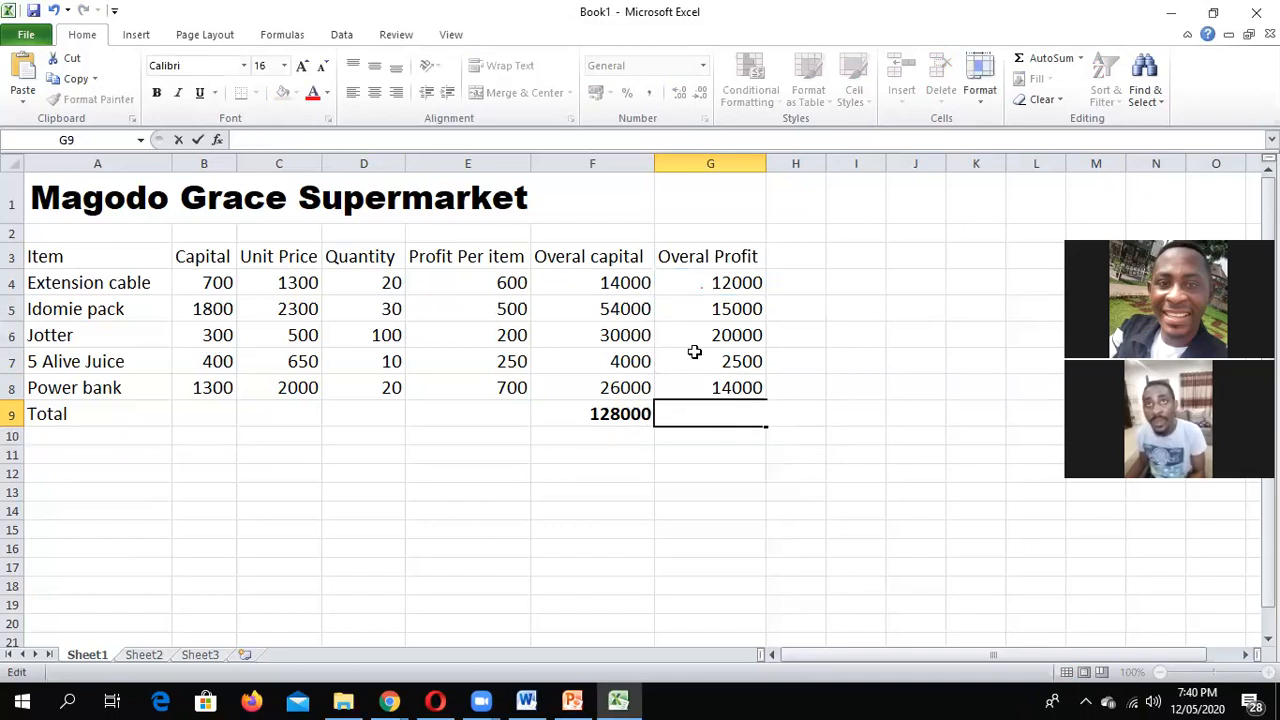
Step: Total the overall profits in G4:G8 into cell G9 with AutoSum and make the total bold
drag(710, 283, 703, 409)
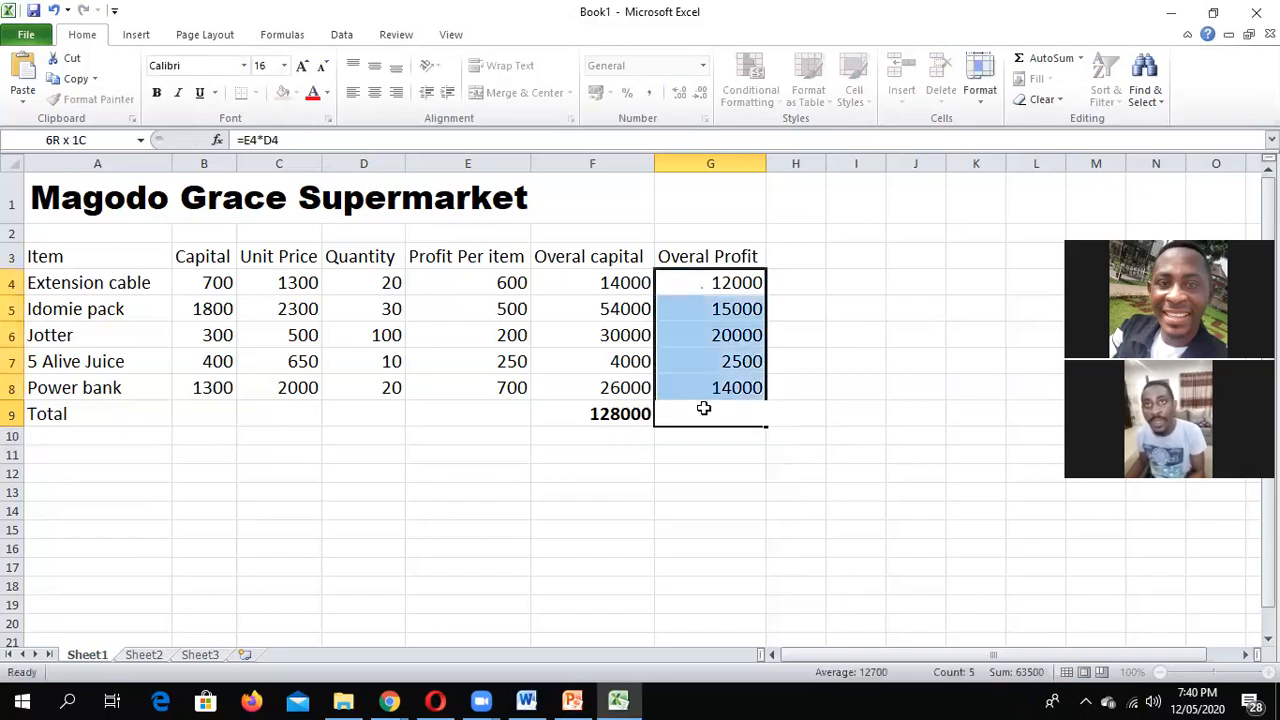
click(1052, 60)
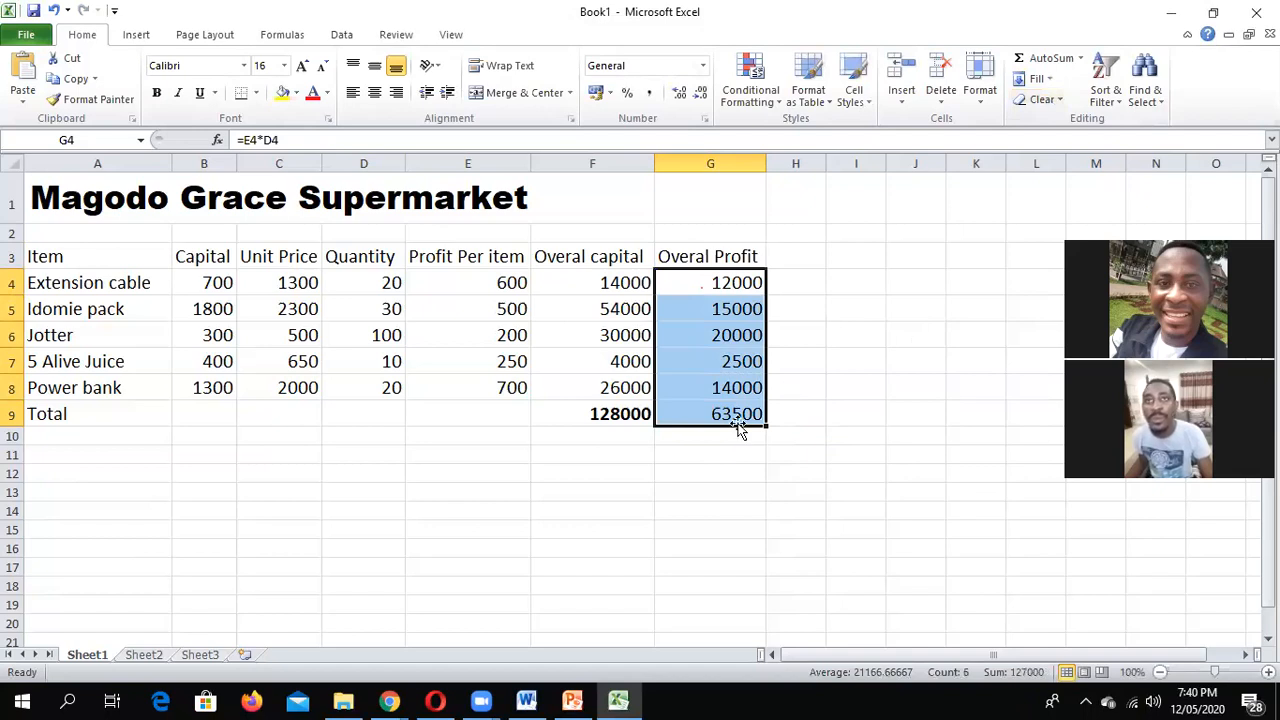
key(Down)
key(Down)
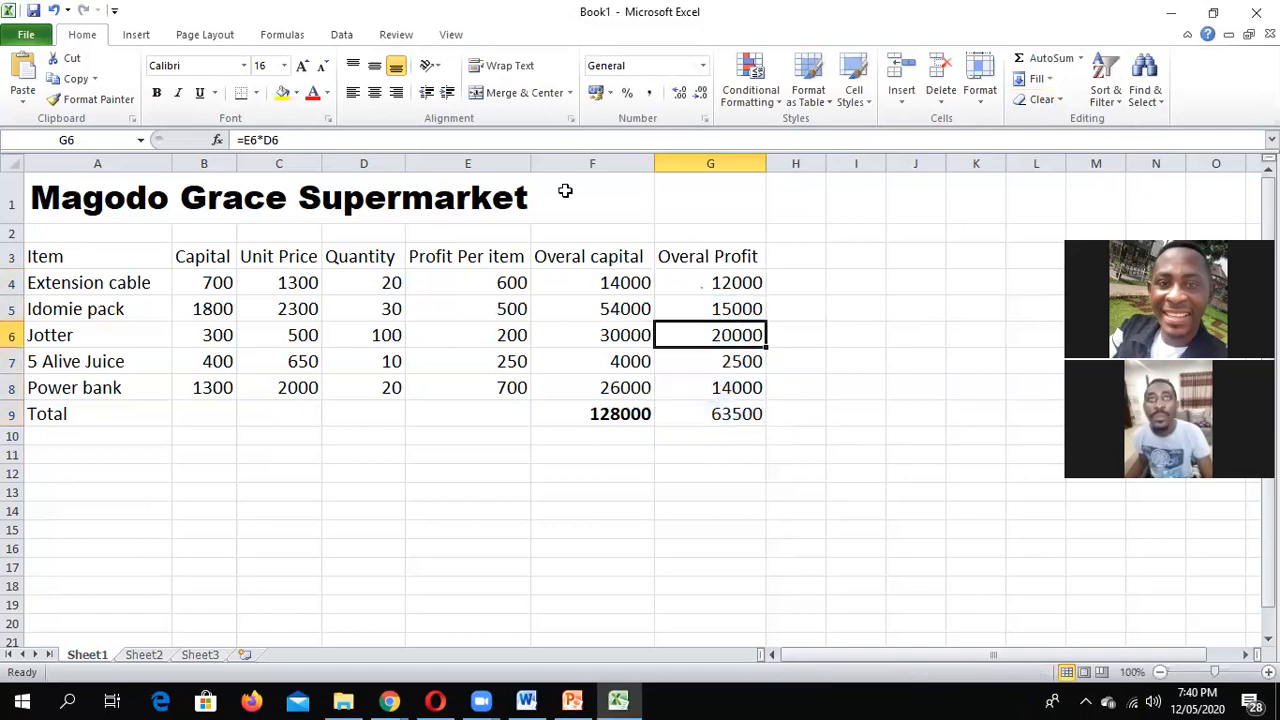
key(Down)
key(Down)
key(Down)
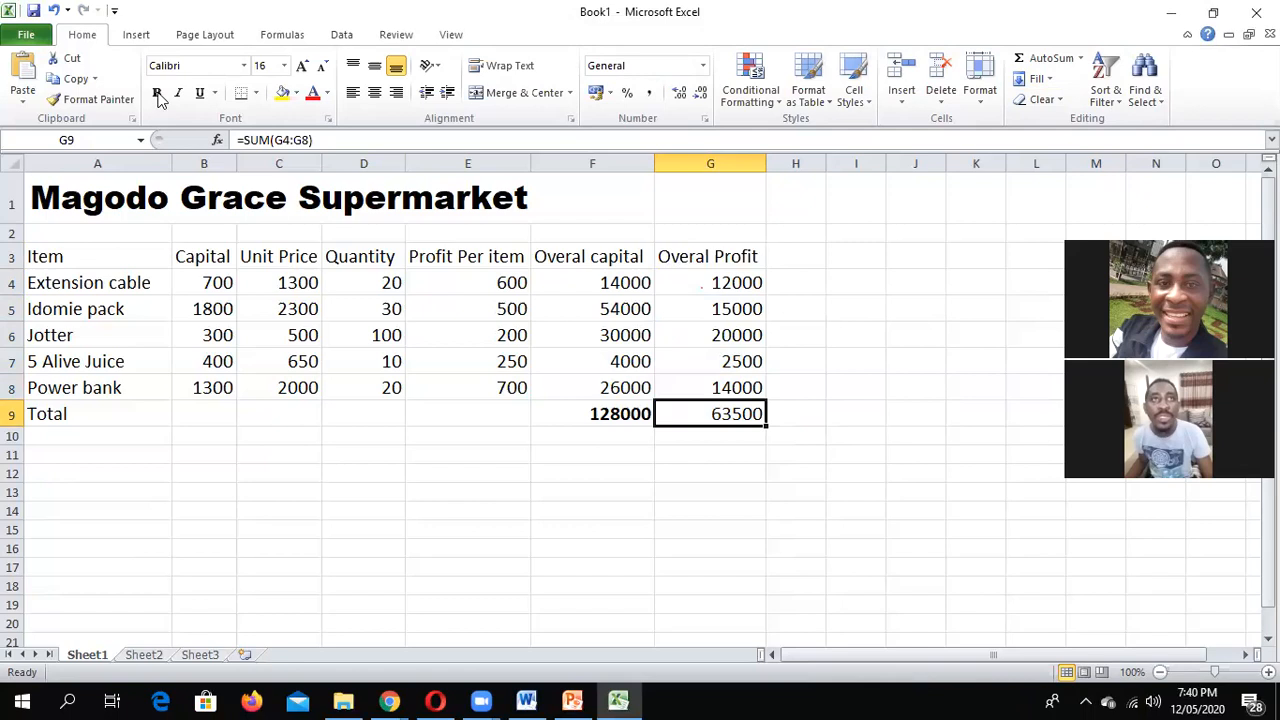
click(157, 94)
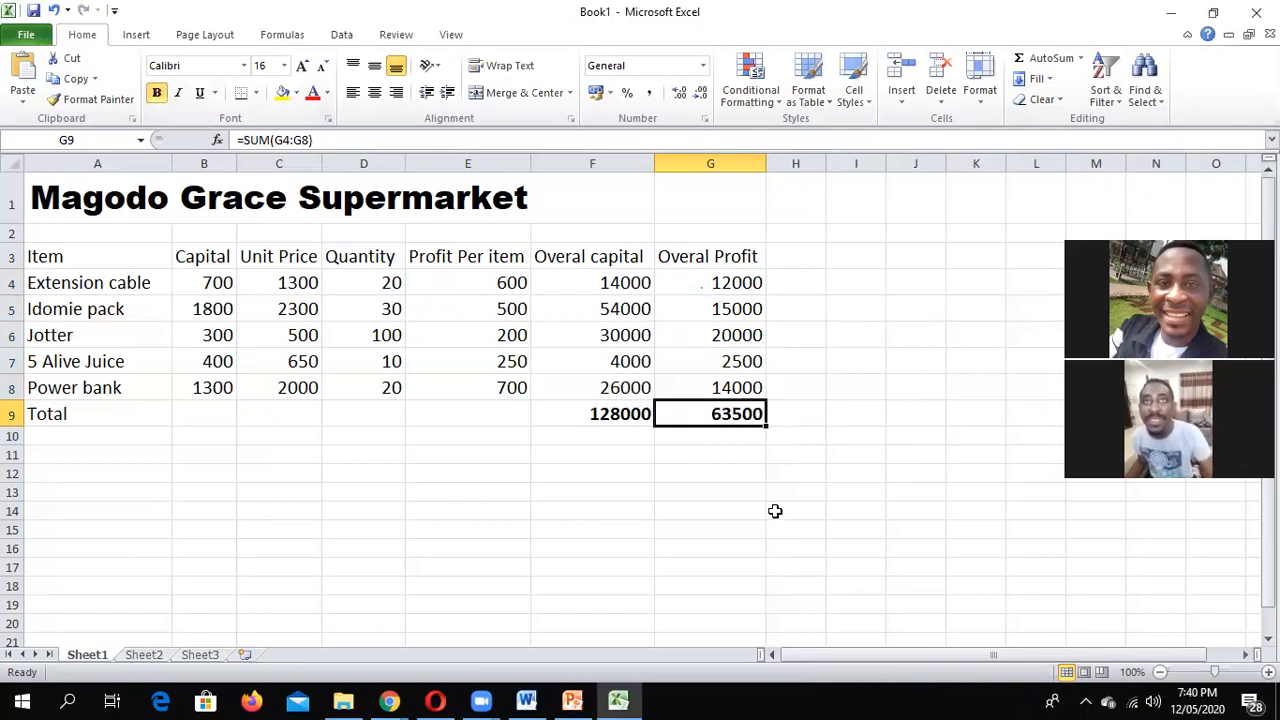
Step: Make the column headings in A3:G3 and the Total label in cell A9 bold
drag(756, 258, 114, 251)
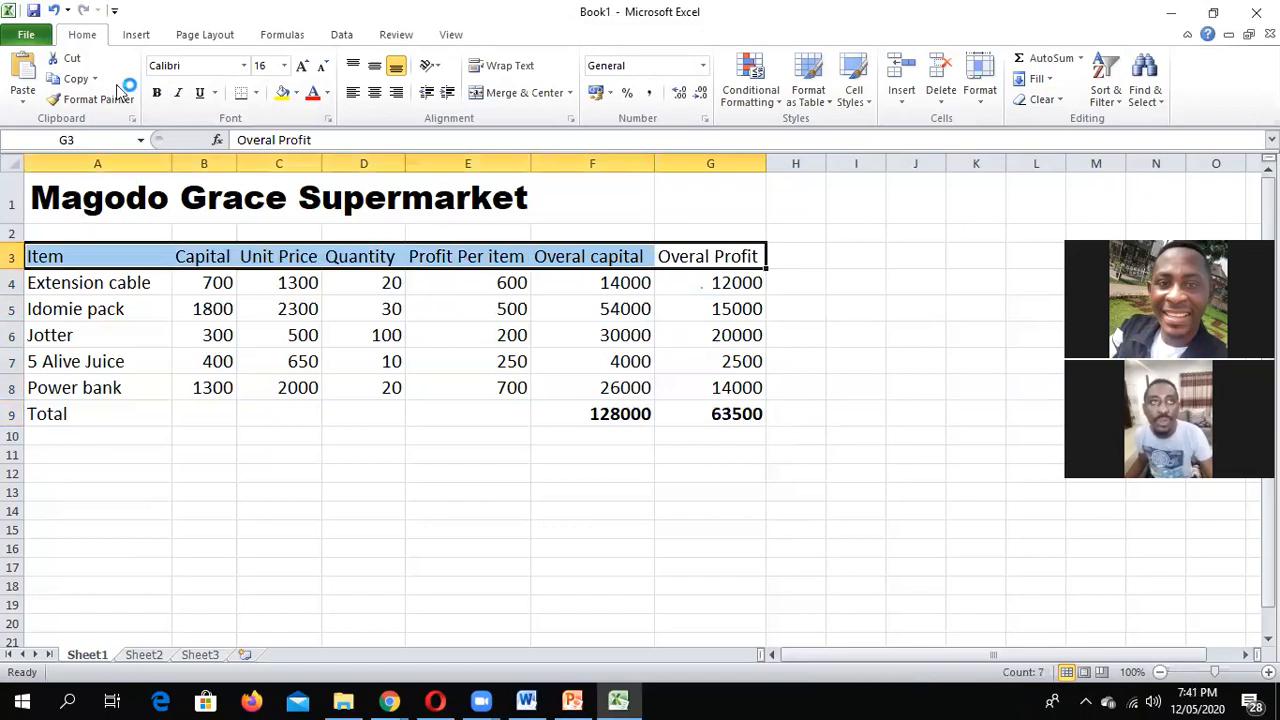
click(415, 524)
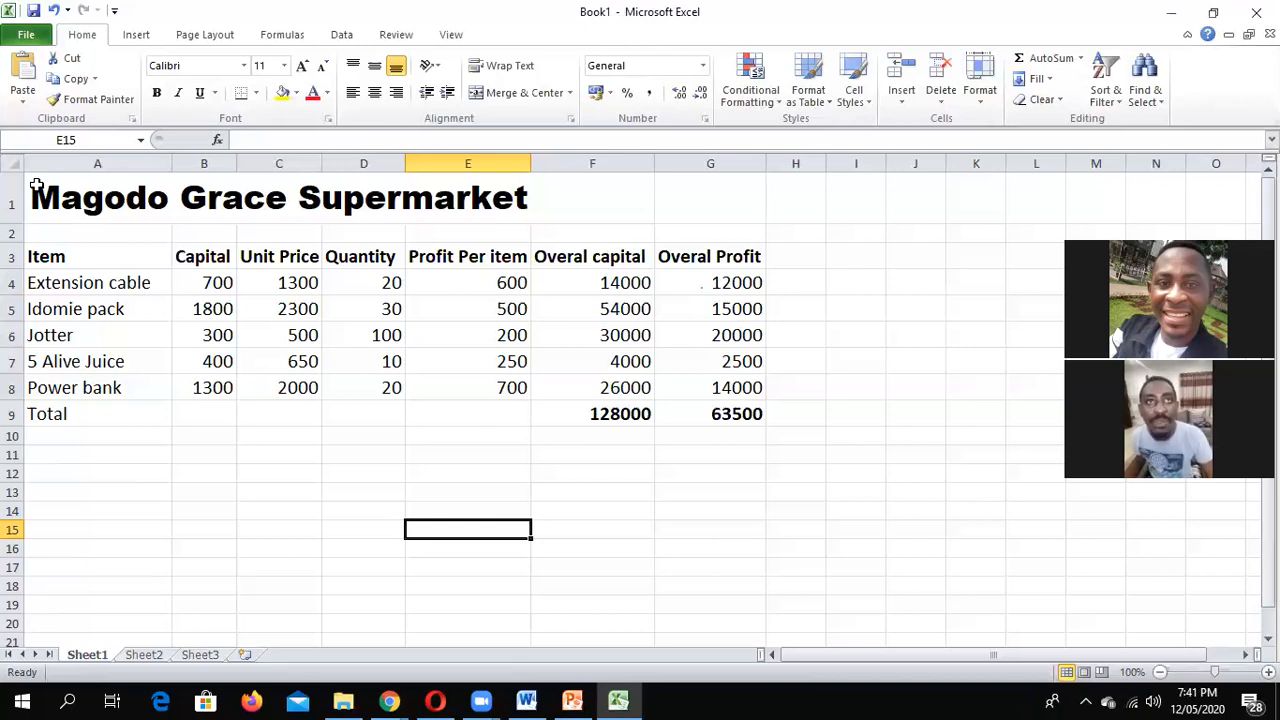
drag(50, 205, 272, 364)
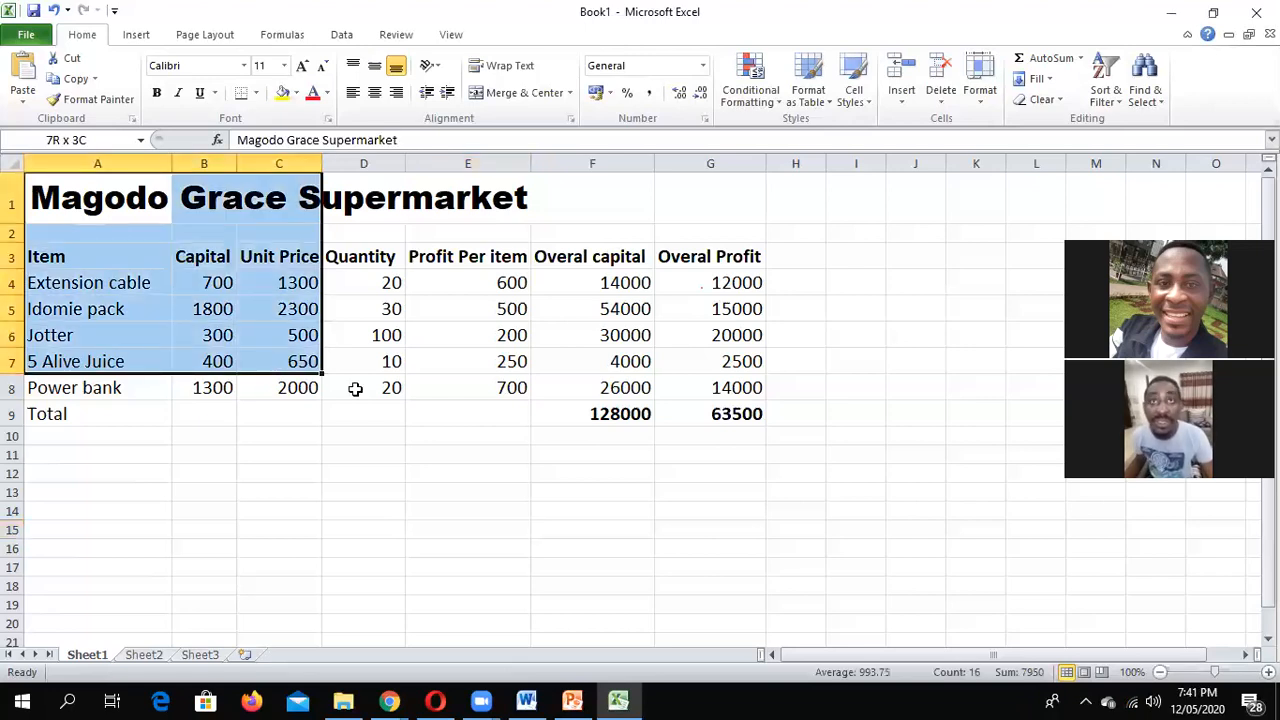
drag(443, 408, 566, 404)
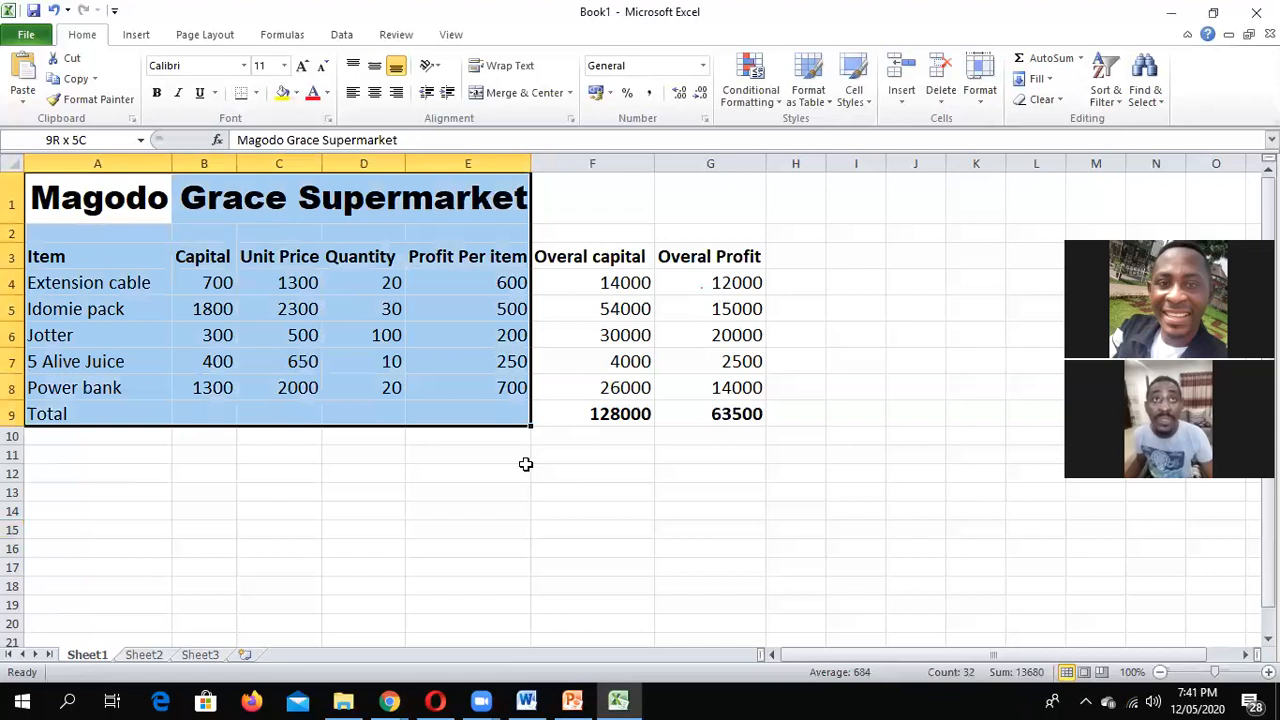
click(74, 403)
click(110, 99)
click(158, 92)
click(363, 420)
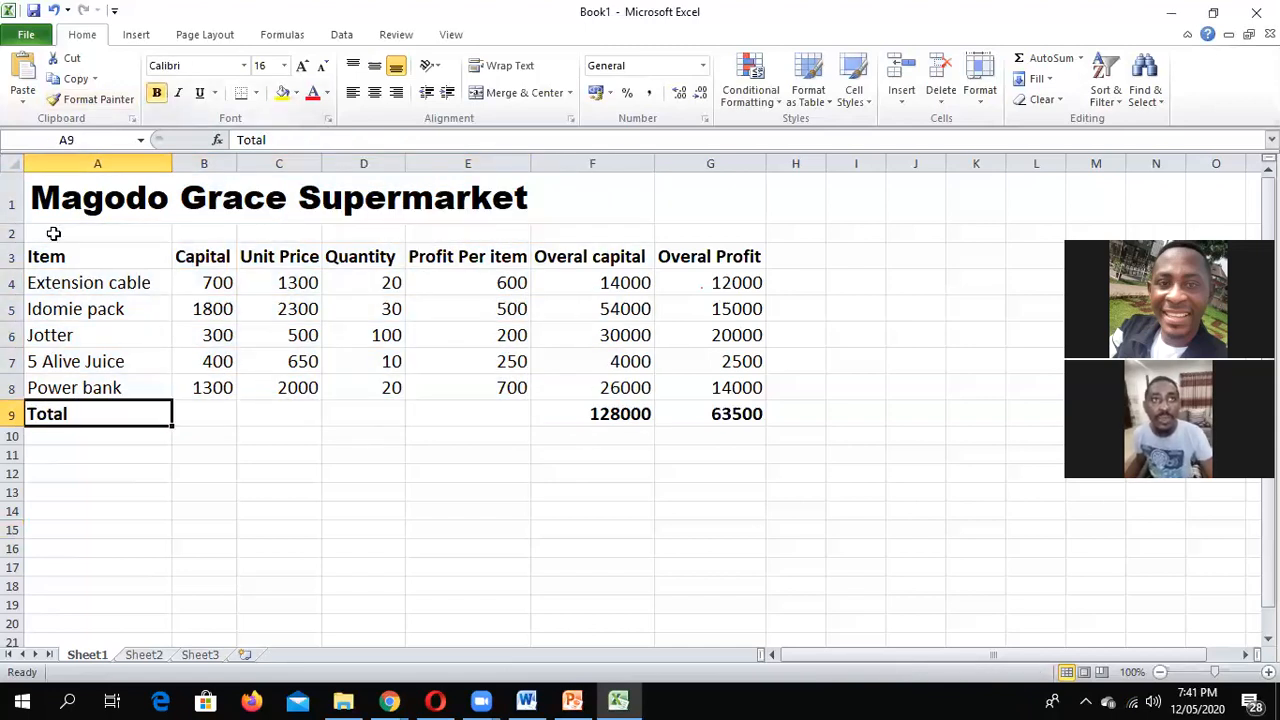
Step: Check the print preview of the worksheet and return to the sheet
drag(34, 228, 318, 330)
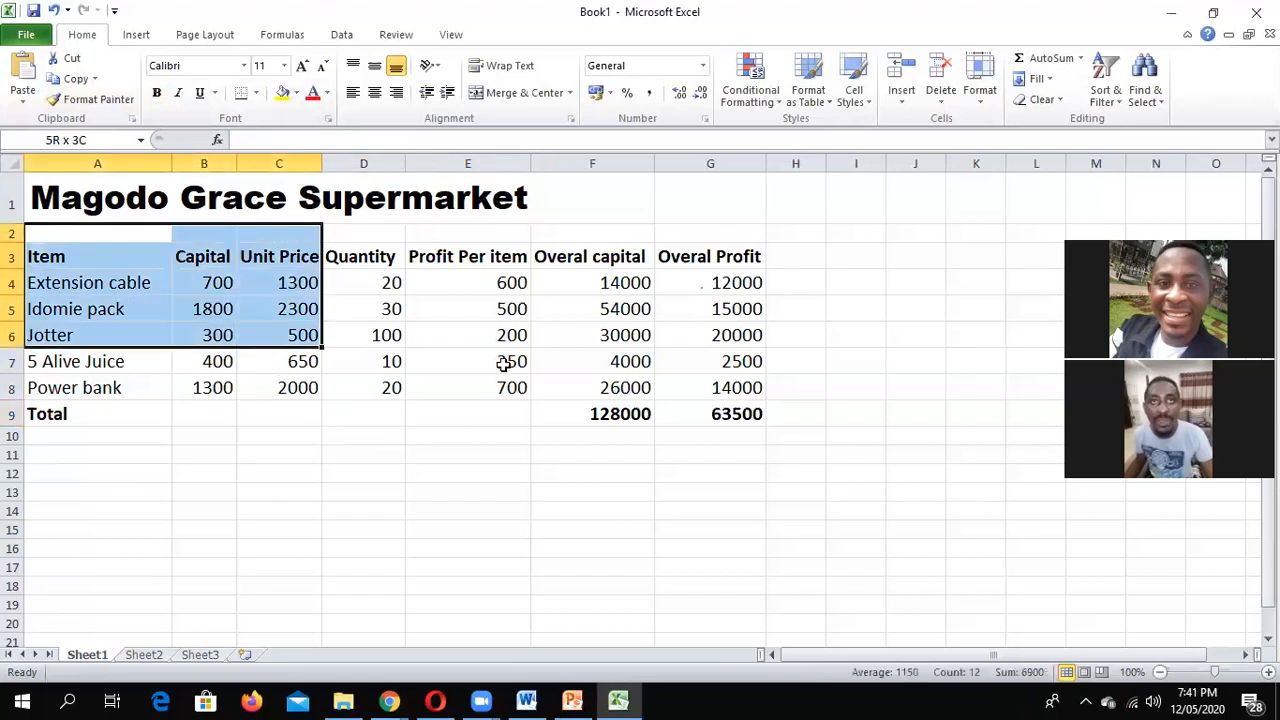
click(592, 436)
click(22, 35)
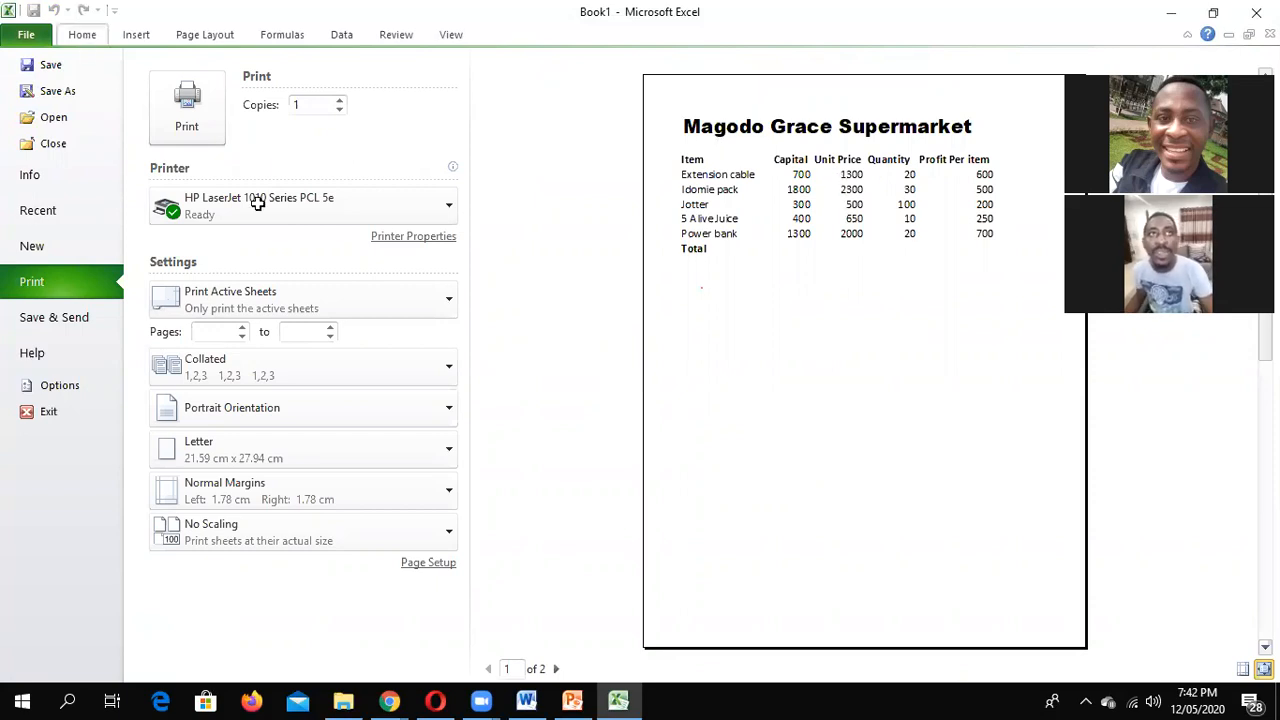
key(Escape)
Step: Apply All Borders to the table range A3:G9
drag(46, 257, 710, 414)
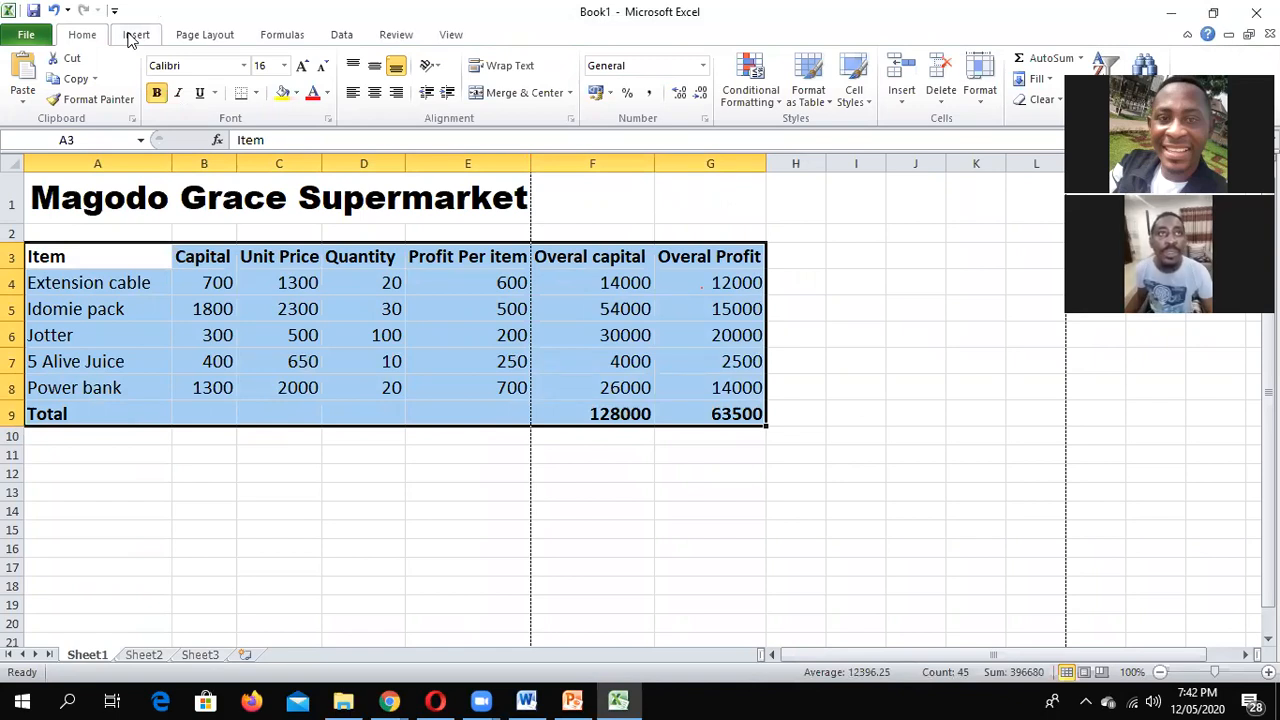
click(258, 95)
click(288, 241)
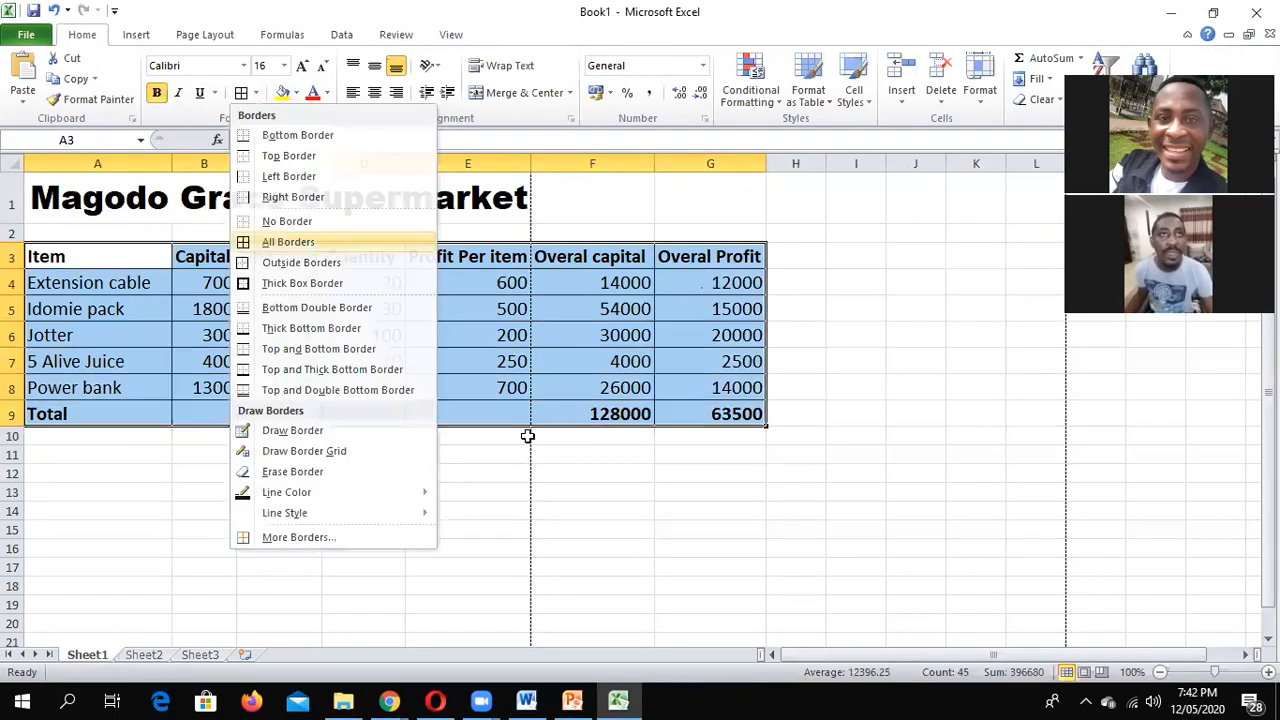
Step: Undo the borders applied to the table range A3:G9
click(563, 525)
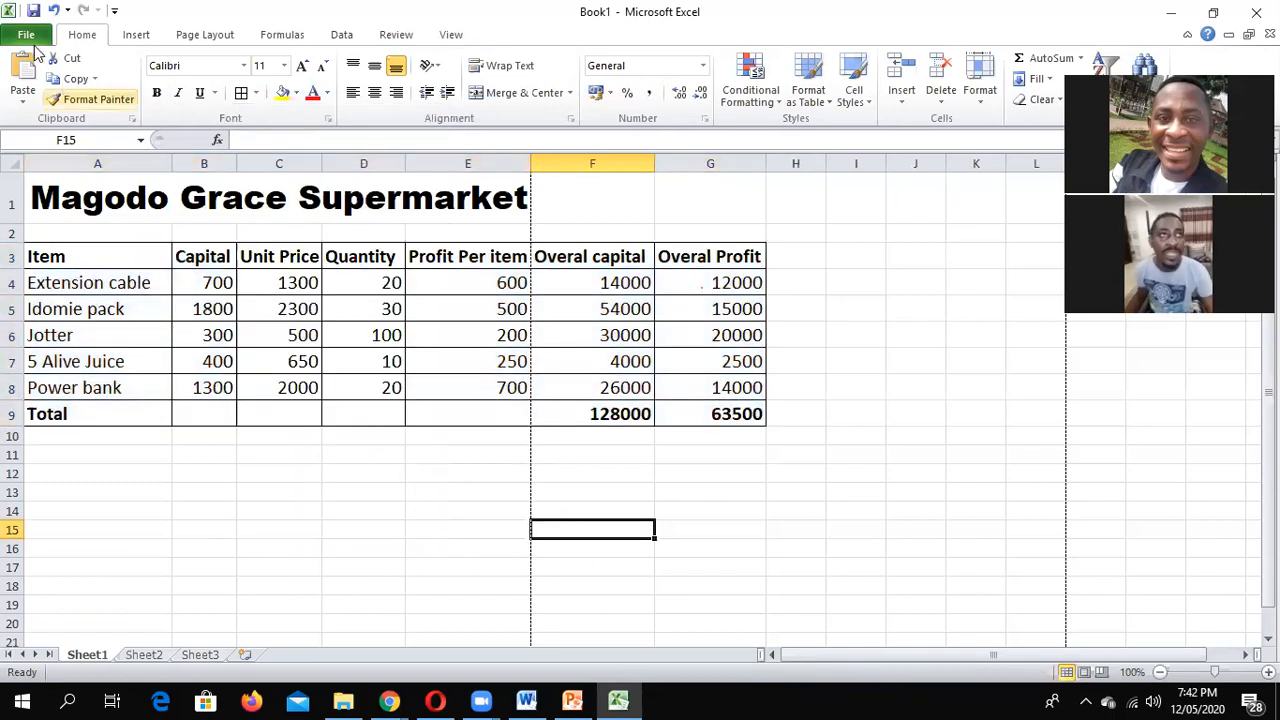
click(54, 12)
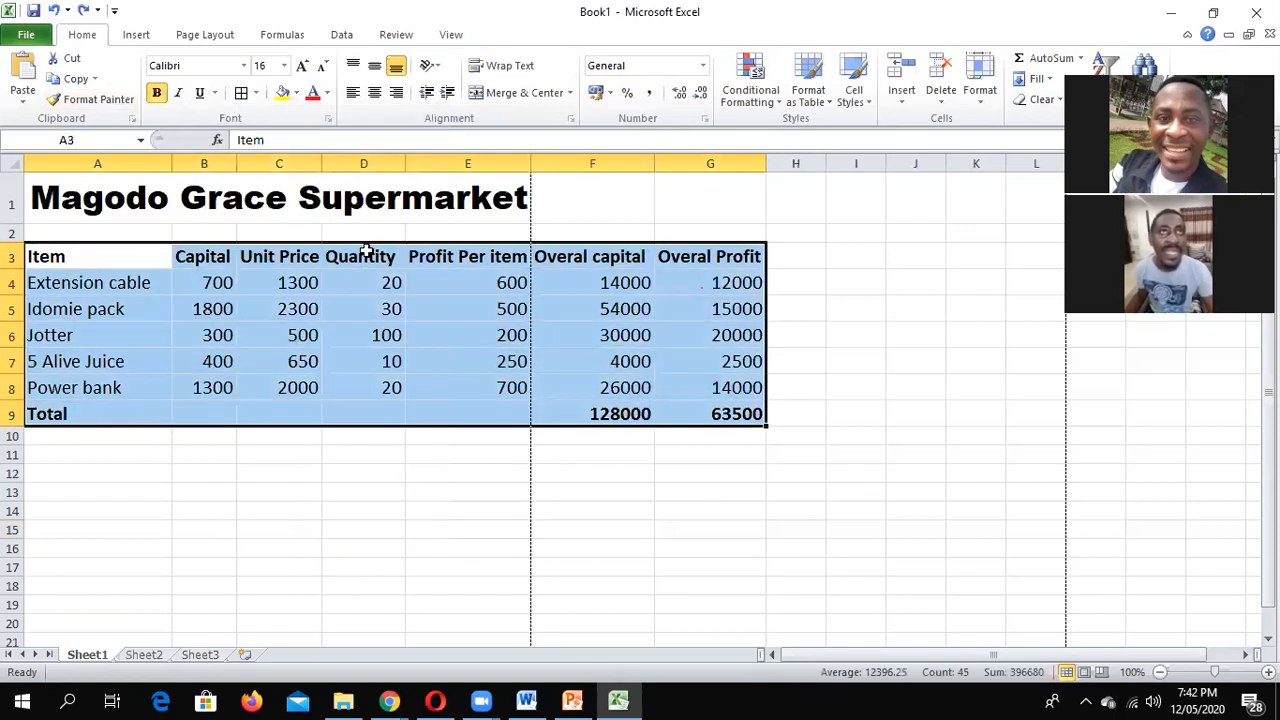
click(370, 527)
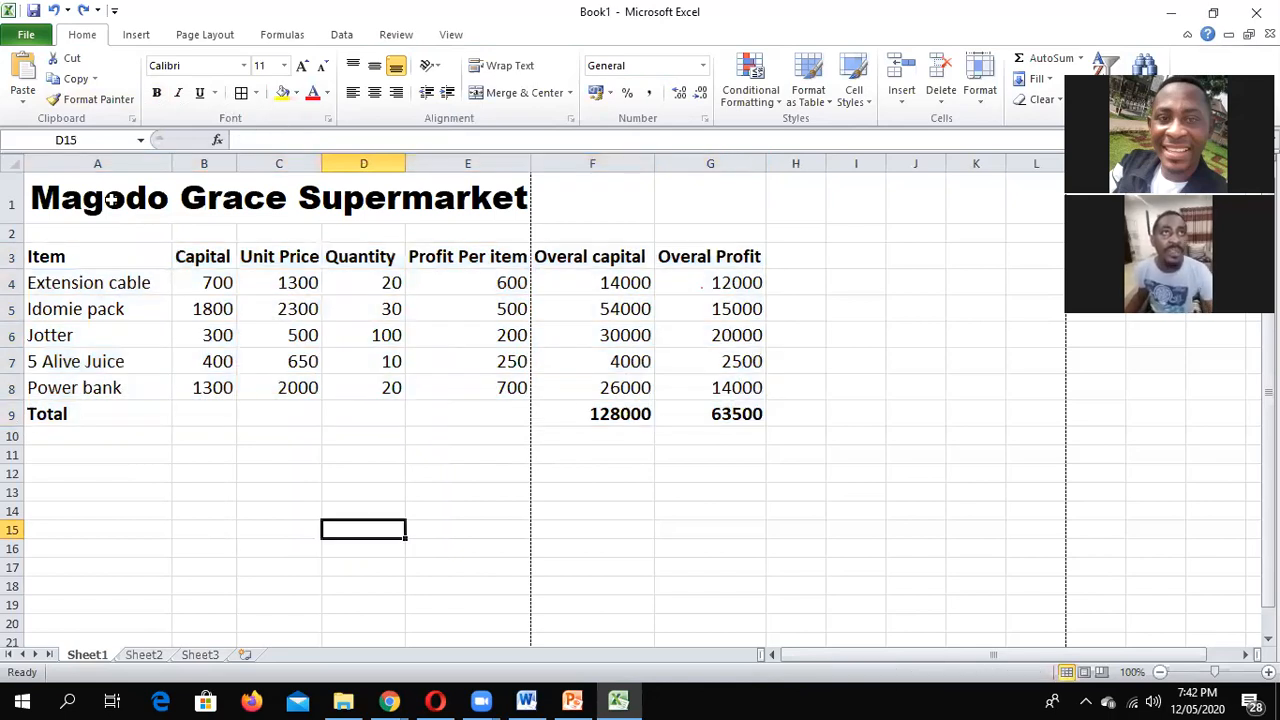
Step: Select the table range A3:G9 again and apply All Borders to it
drag(32, 253, 707, 413)
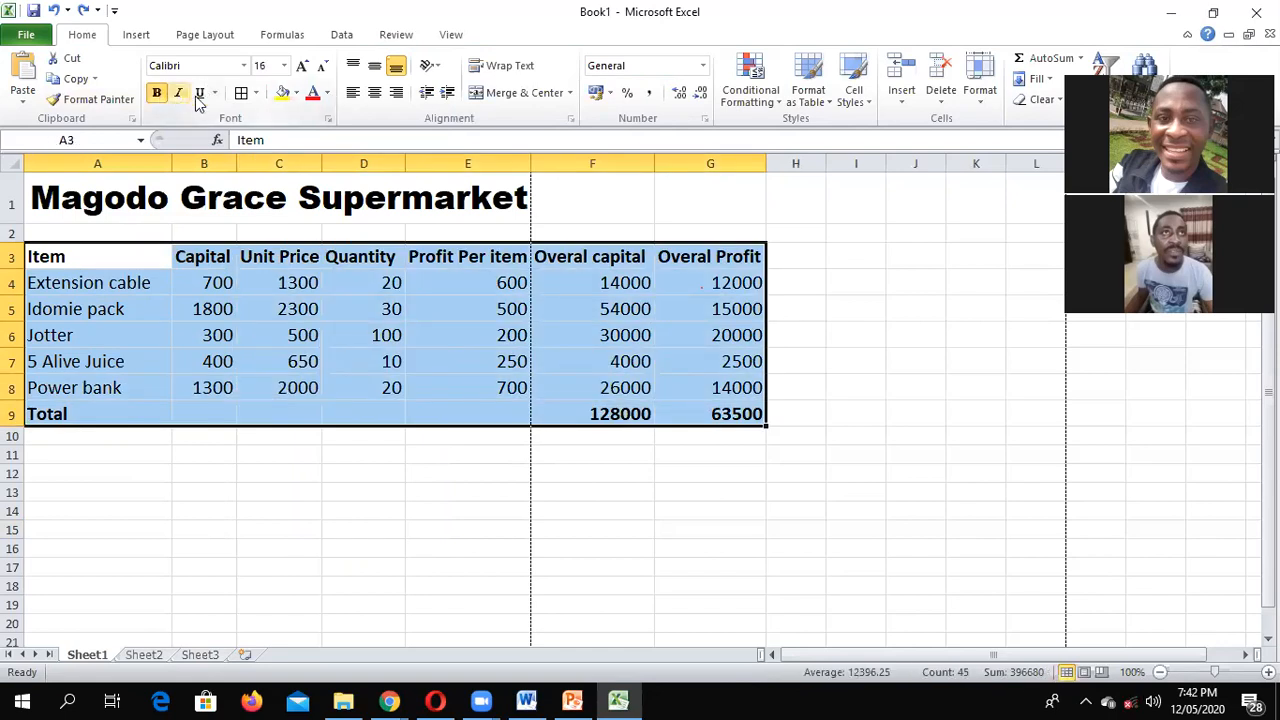
click(257, 93)
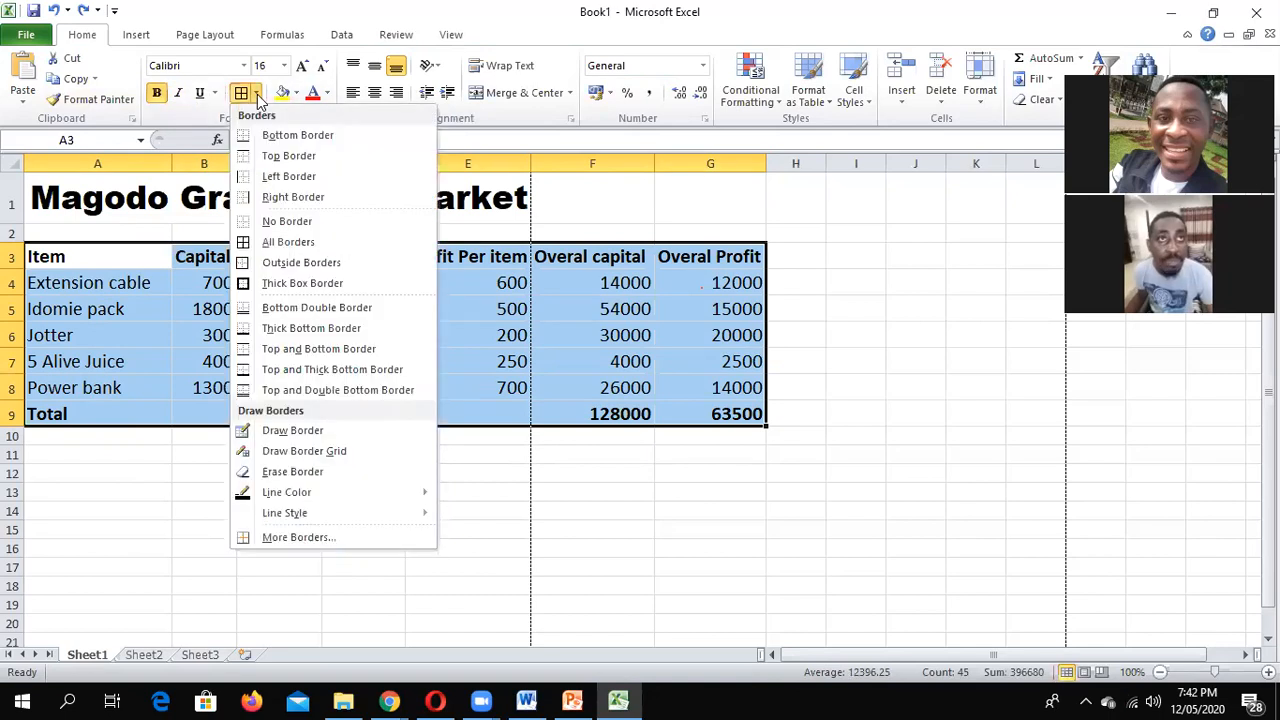
click(290, 242)
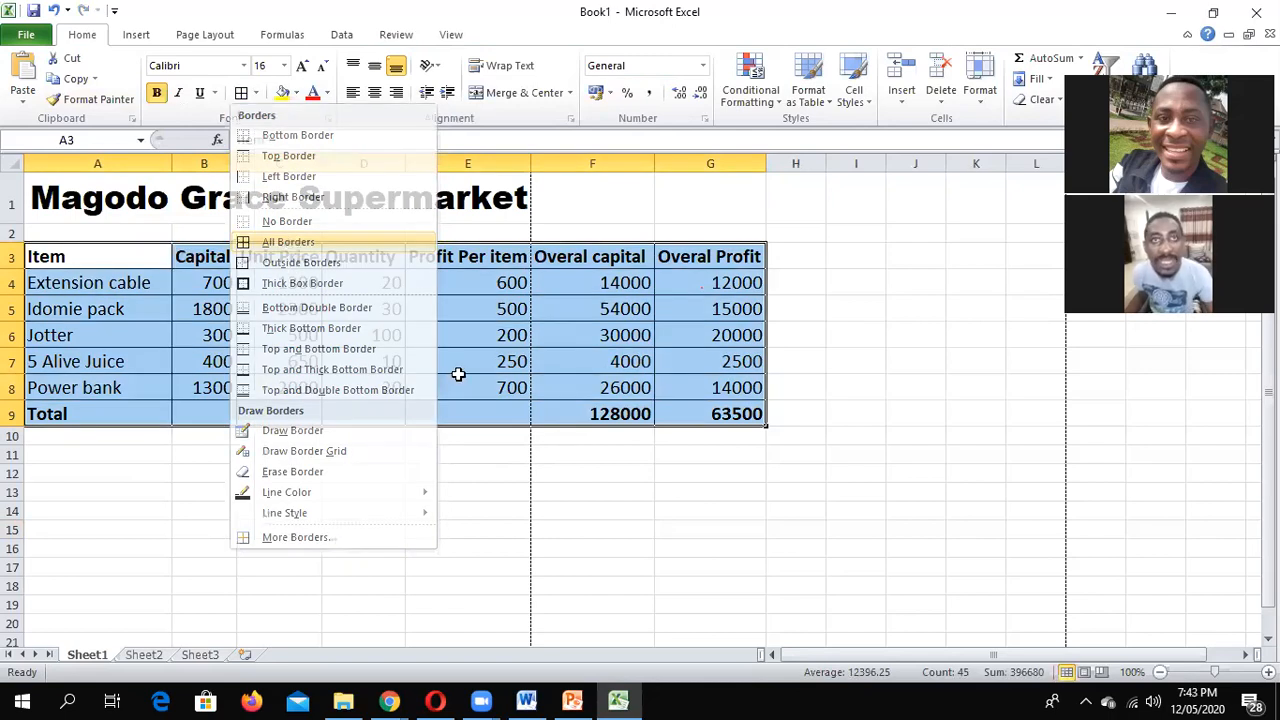
click(136, 34)
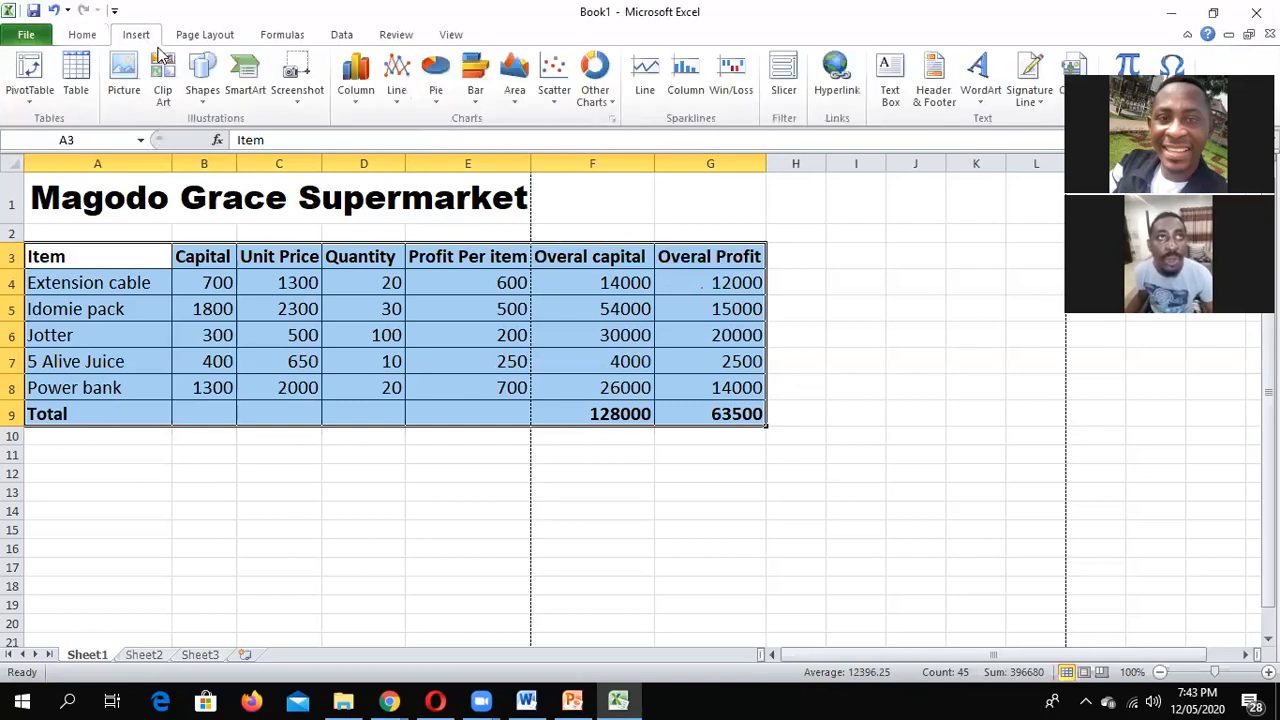
click(740, 533)
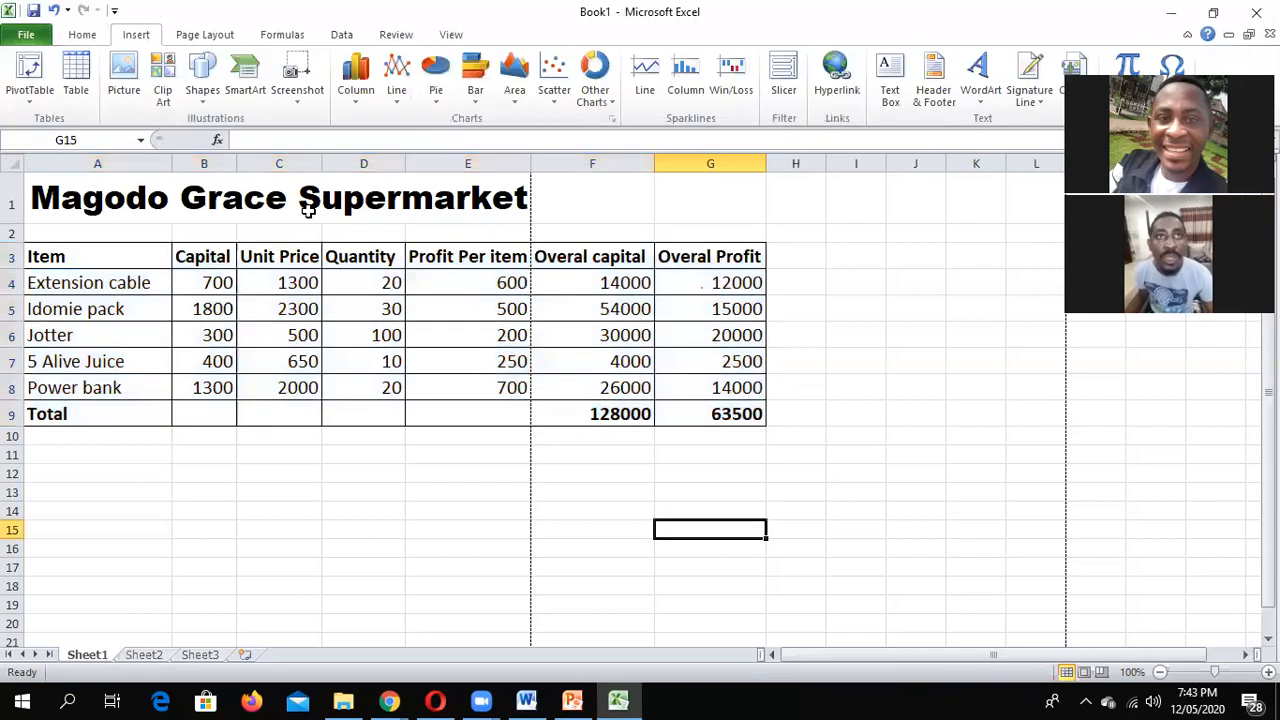
Step: Check the bordered table in the print preview and return to the sheet
click(30, 35)
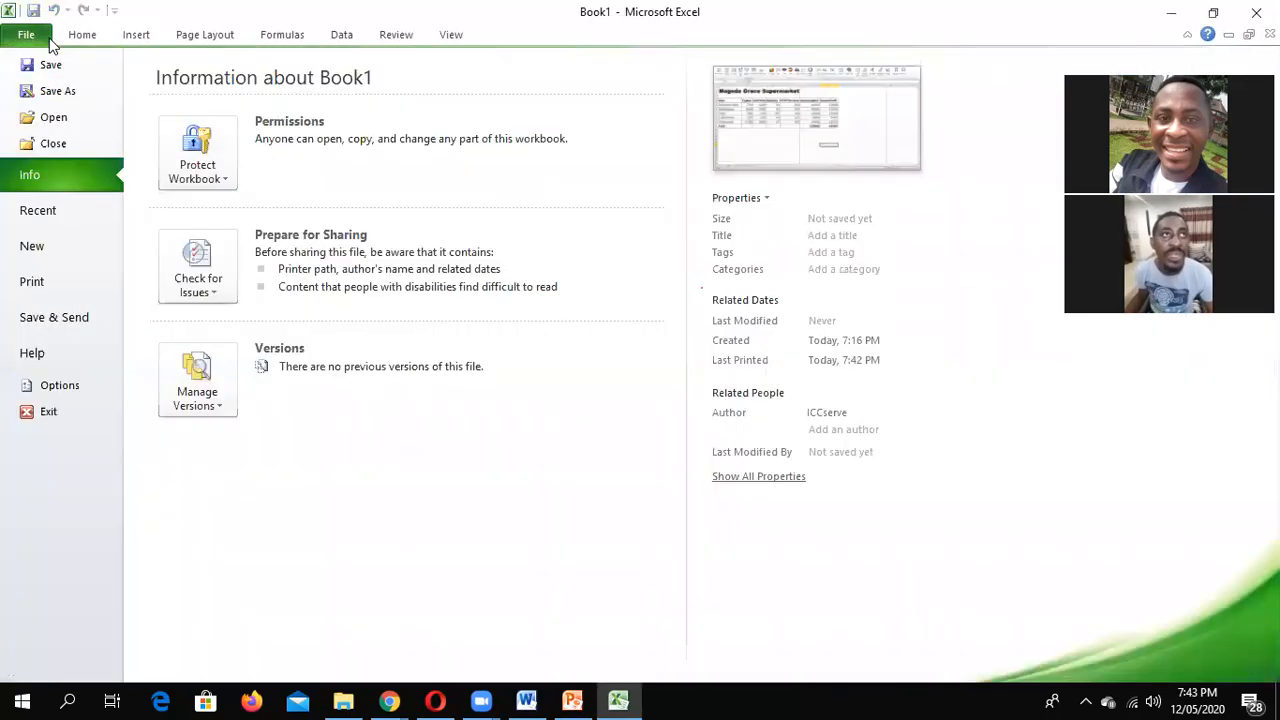
click(73, 293)
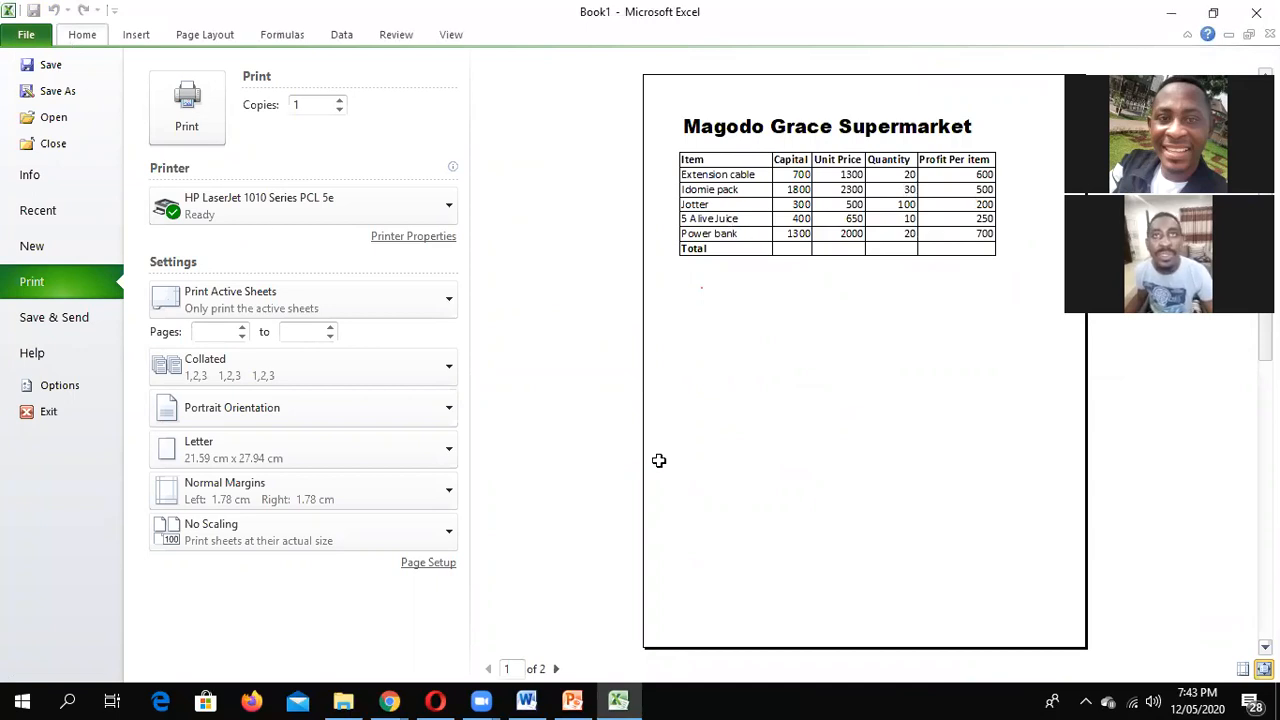
key(Escape)
click(701, 457)
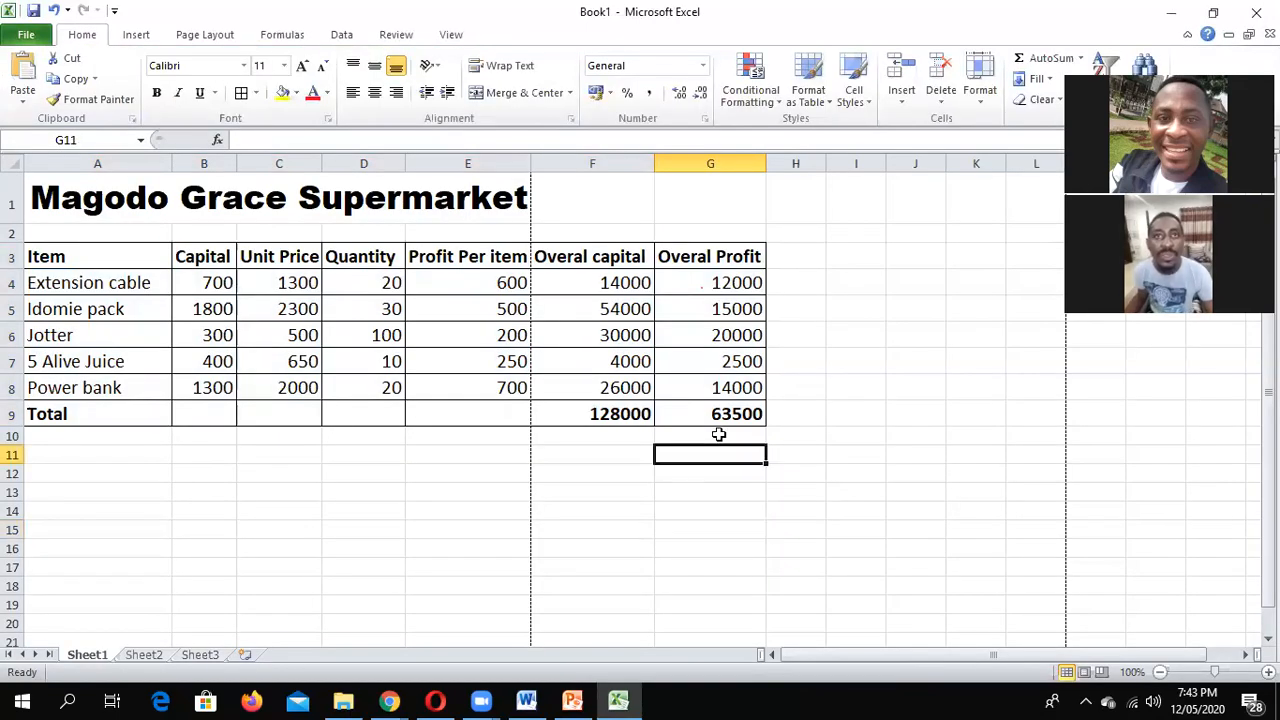
click(622, 412)
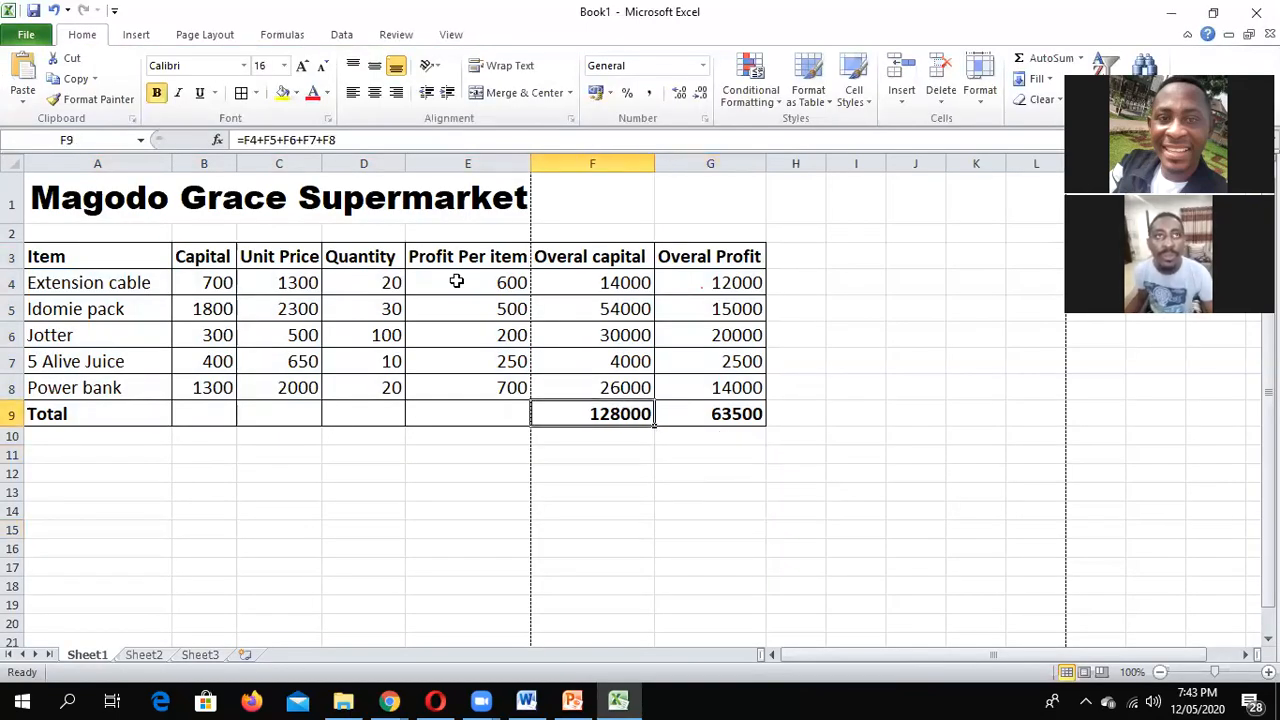
Step: Reopen the print preview, try to go to its second page, and return to the sheet
click(28, 40)
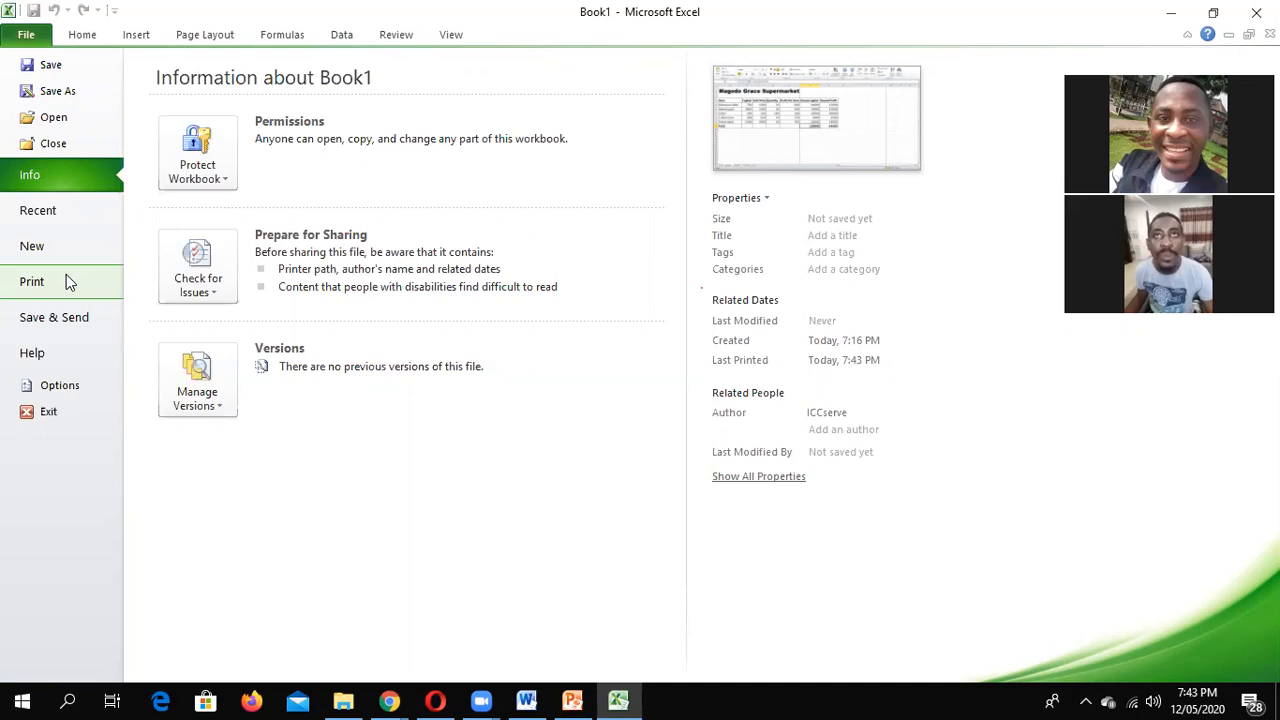
click(66, 281)
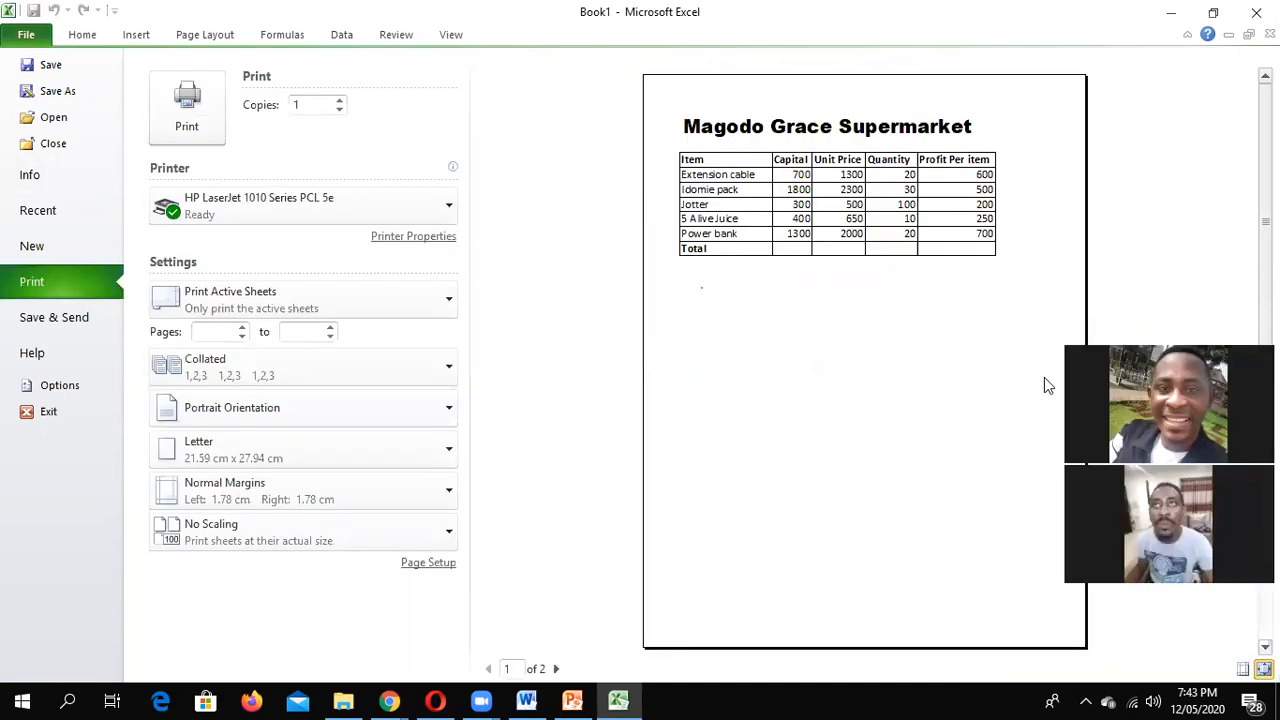
click(556, 669)
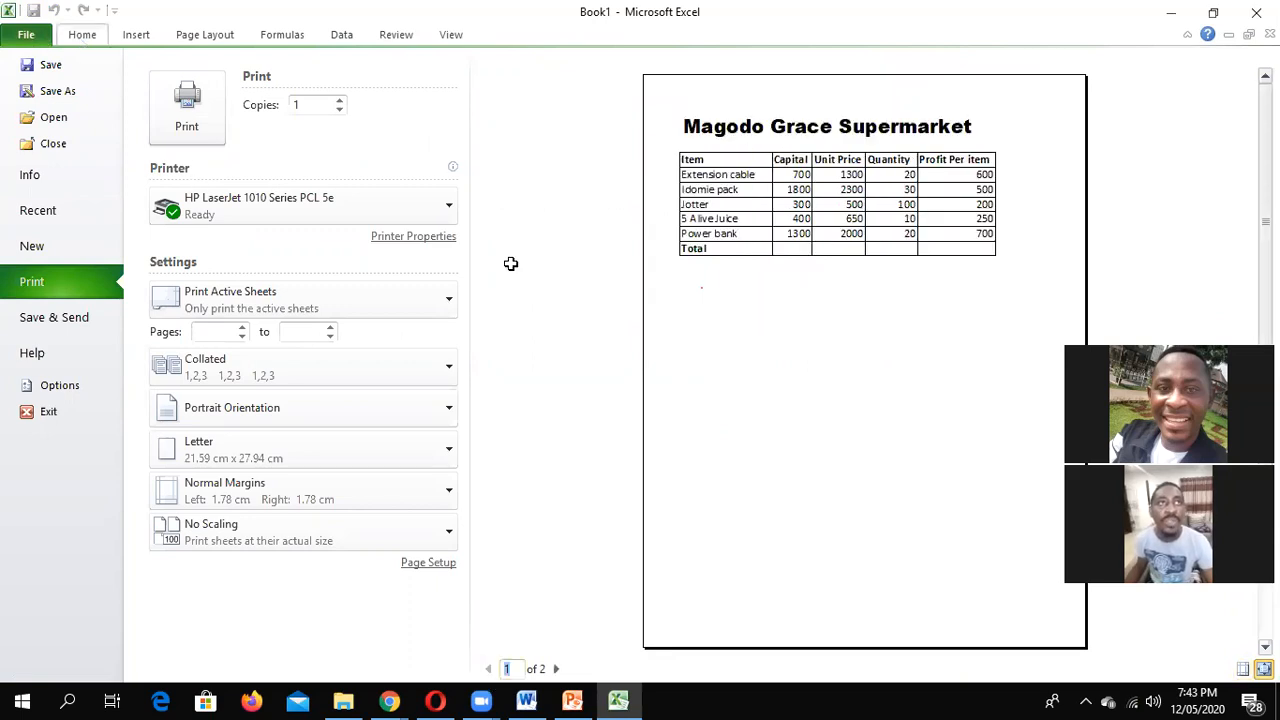
key(Escape)
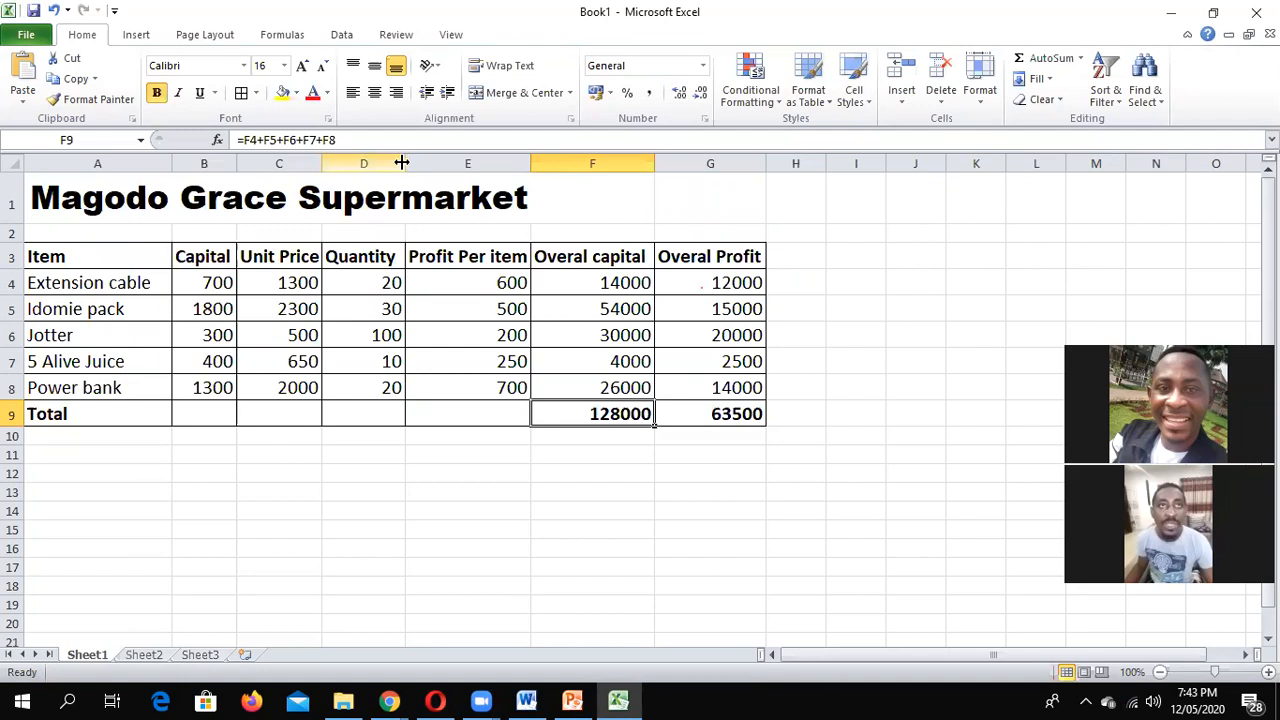
Step: Narrow columns C through G so that the whole table fits within the first page's print boundary
drag(384, 163, 300, 164)
mouse_move(470, 165)
mouse_down()
mouse_move(394, 171)
mouse_move(456, 167)
mouse_up()
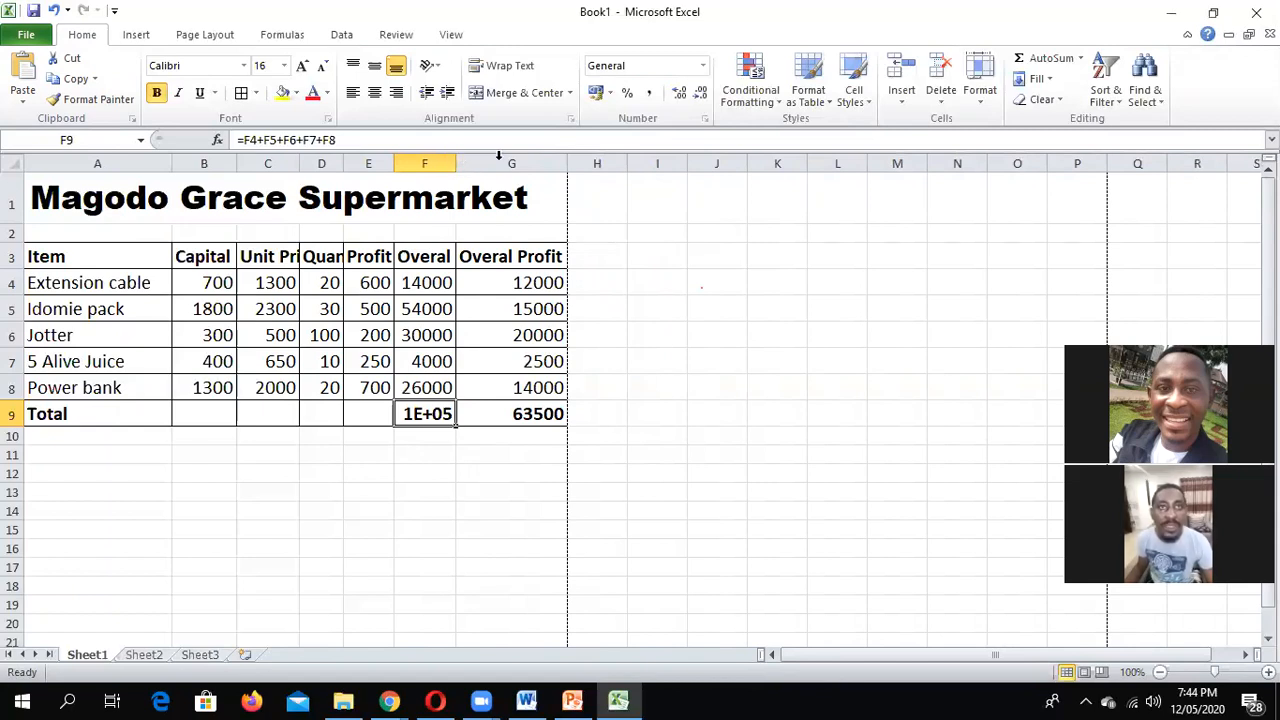
drag(459, 159, 463, 160)
drag(574, 161, 525, 166)
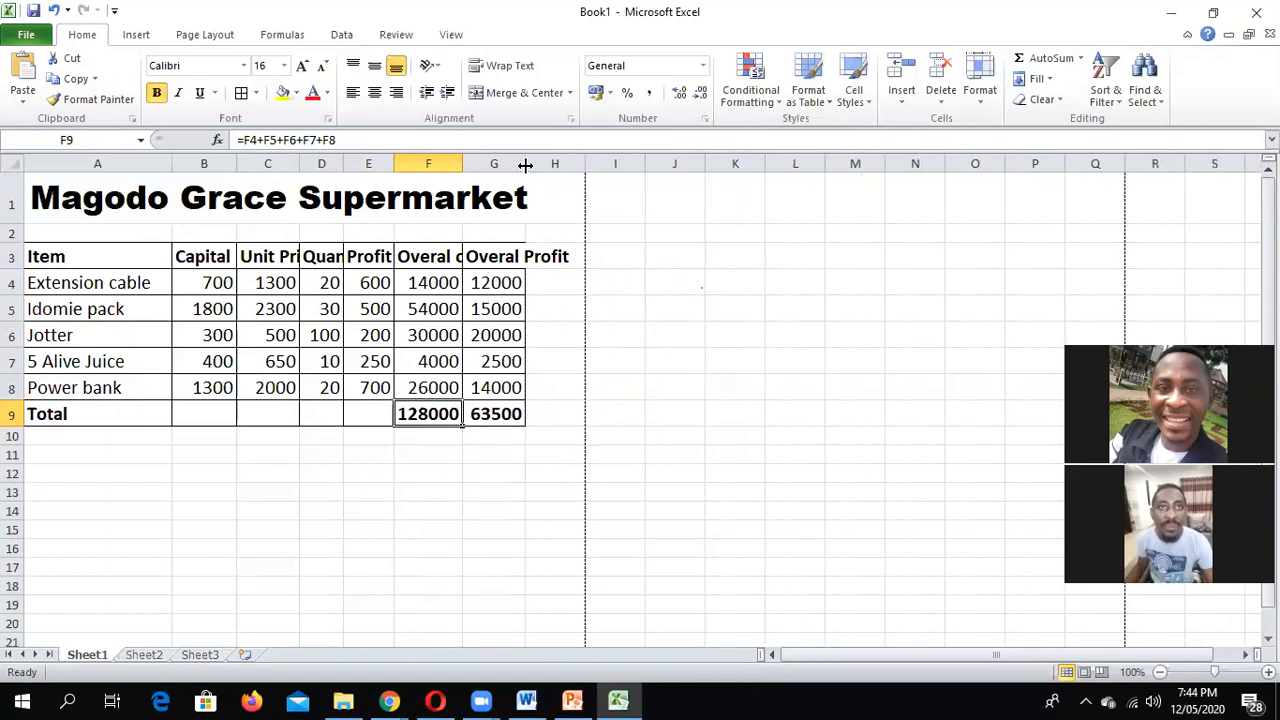
click(615, 436)
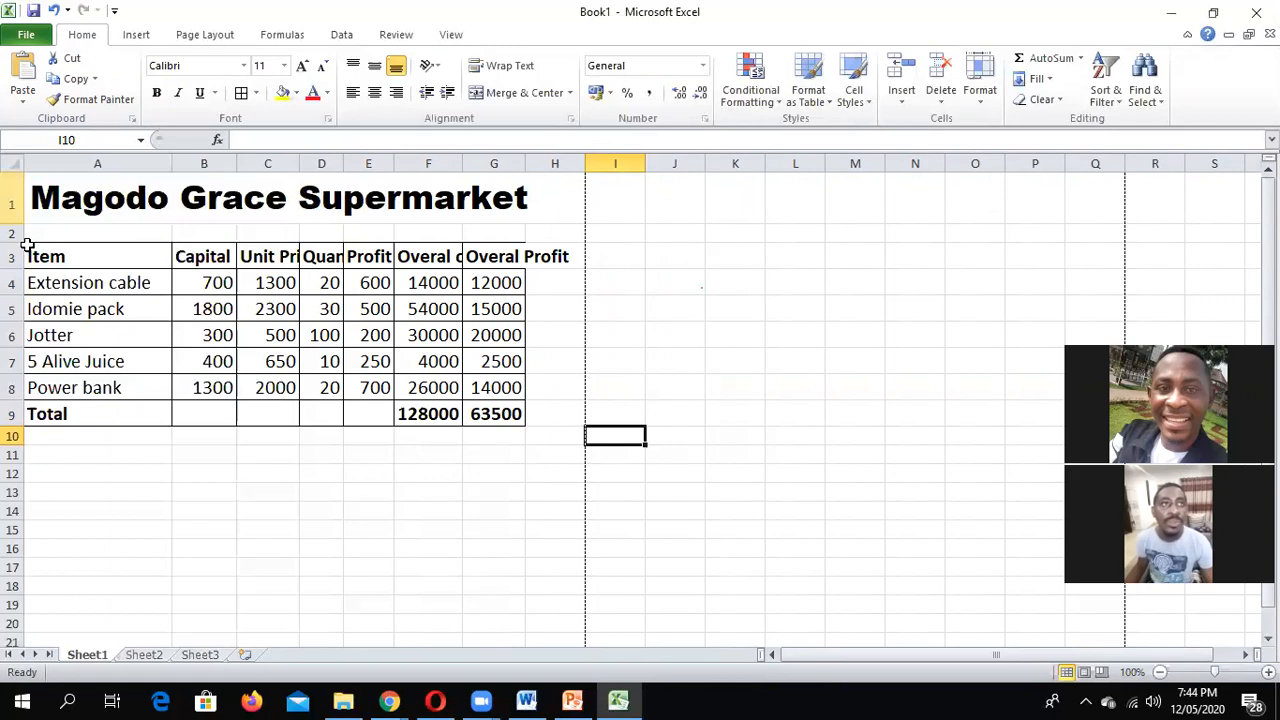
Step: Apply All Borders to the range A3:H9 so the overflowing Overal Profit heading is enclosed
drag(27, 250, 288, 340)
drag(491, 400, 534, 423)
click(241, 92)
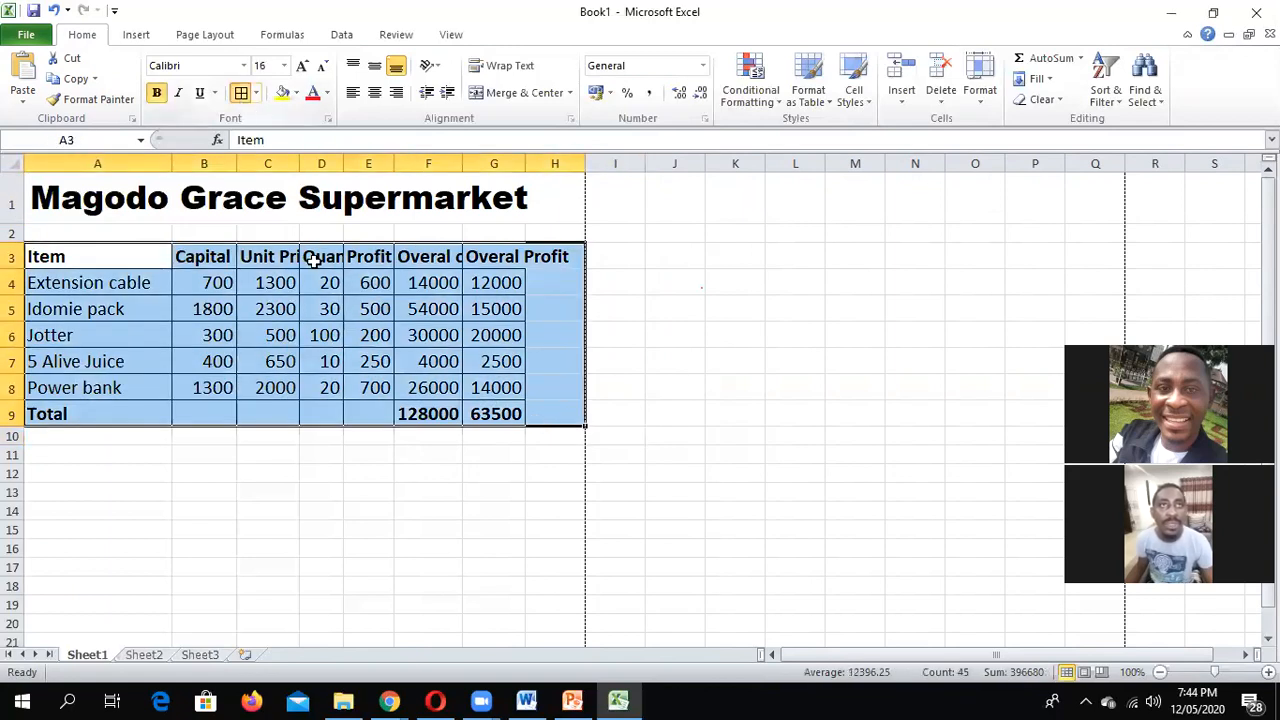
Step: Check in the print preview that the narrowed table fits on a single page and return to the sheet
click(370, 360)
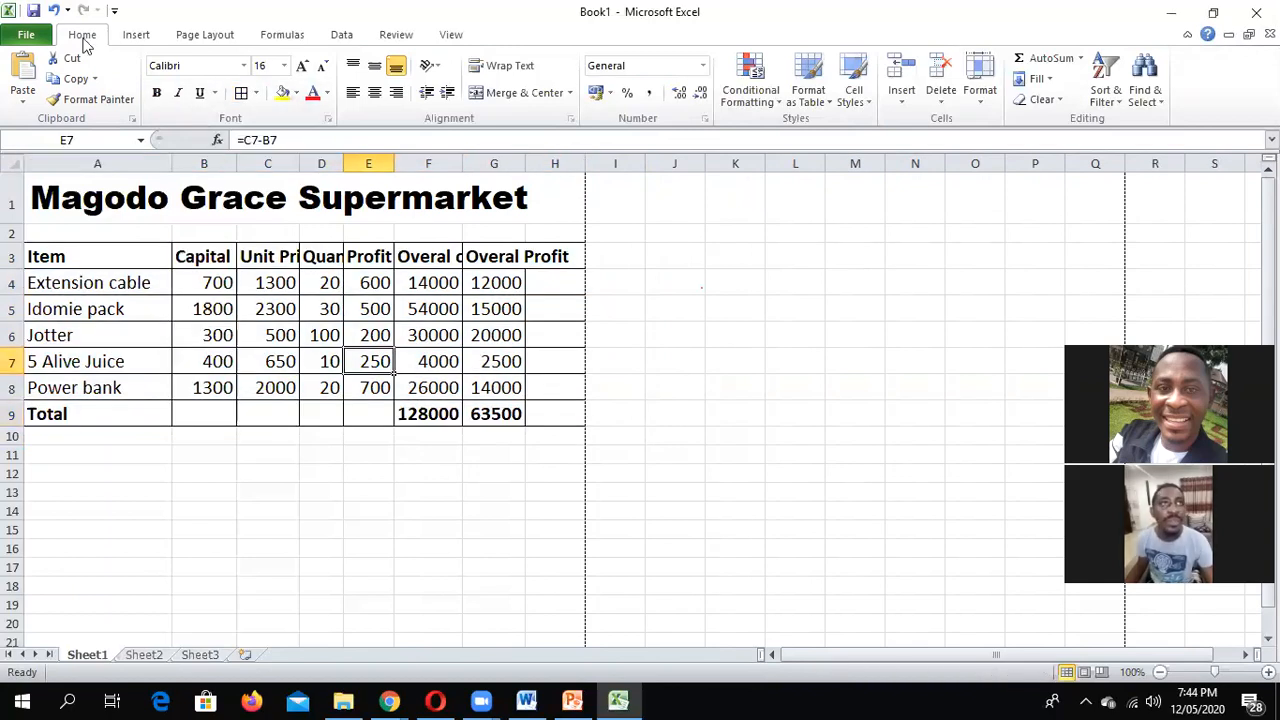
click(47, 280)
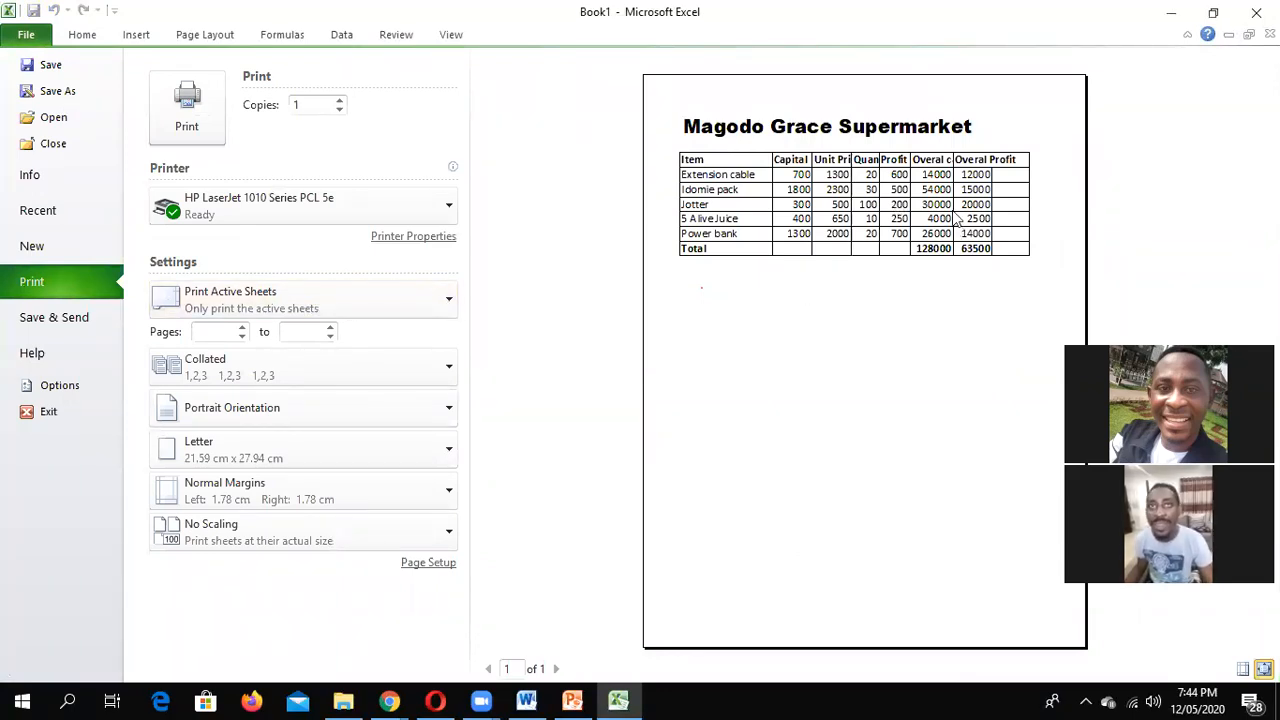
click(80, 35)
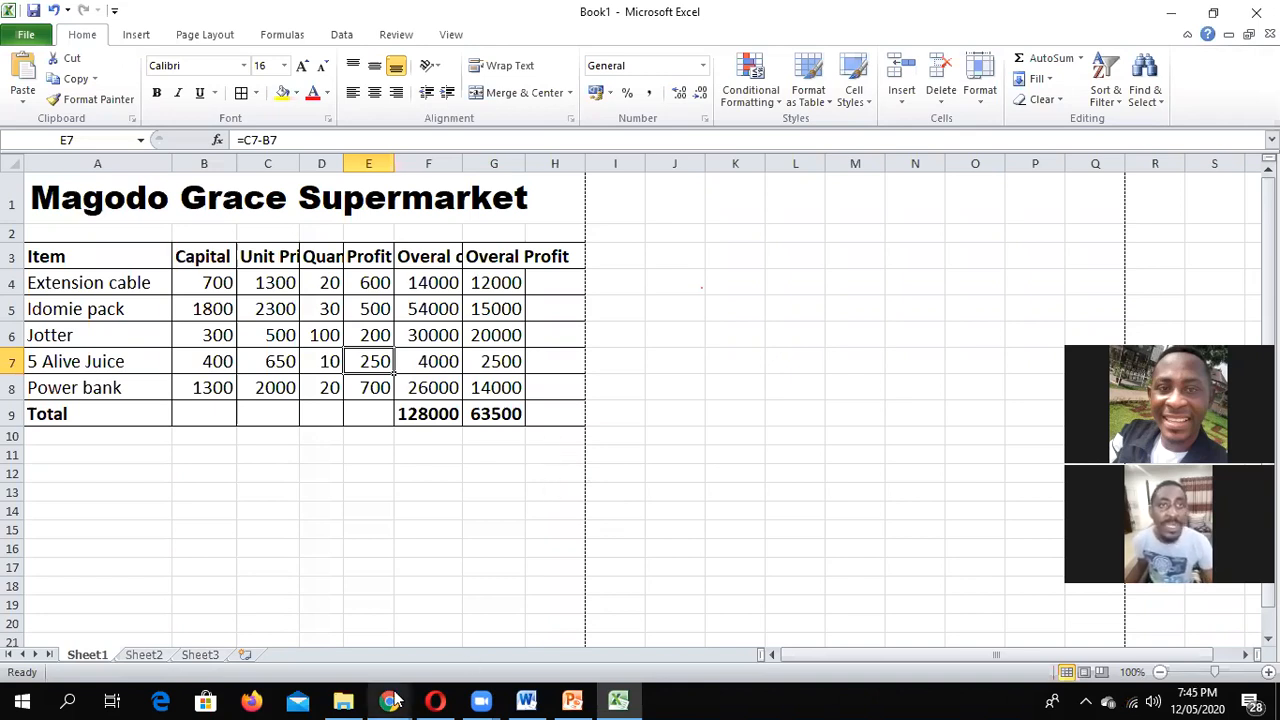
Step: Switch to Chrome and bring up the open YouTube page with the JAHO cover video
mouse_move(398, 700)
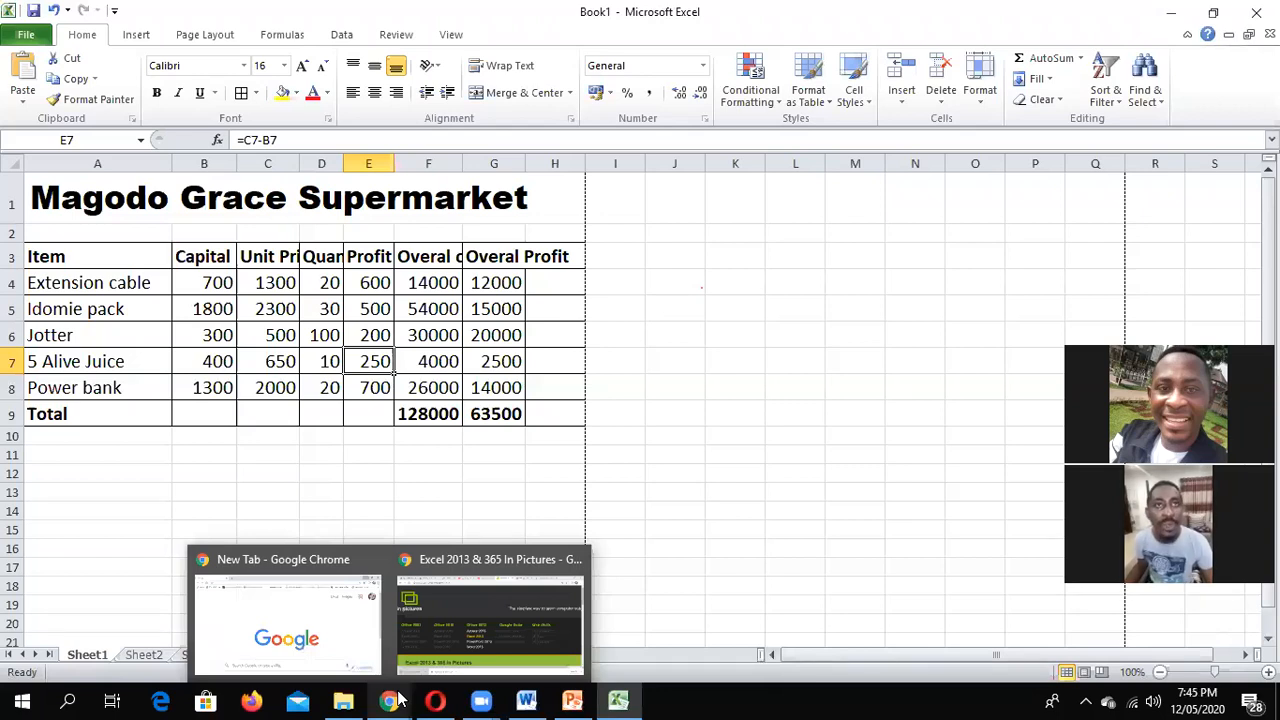
click(437, 630)
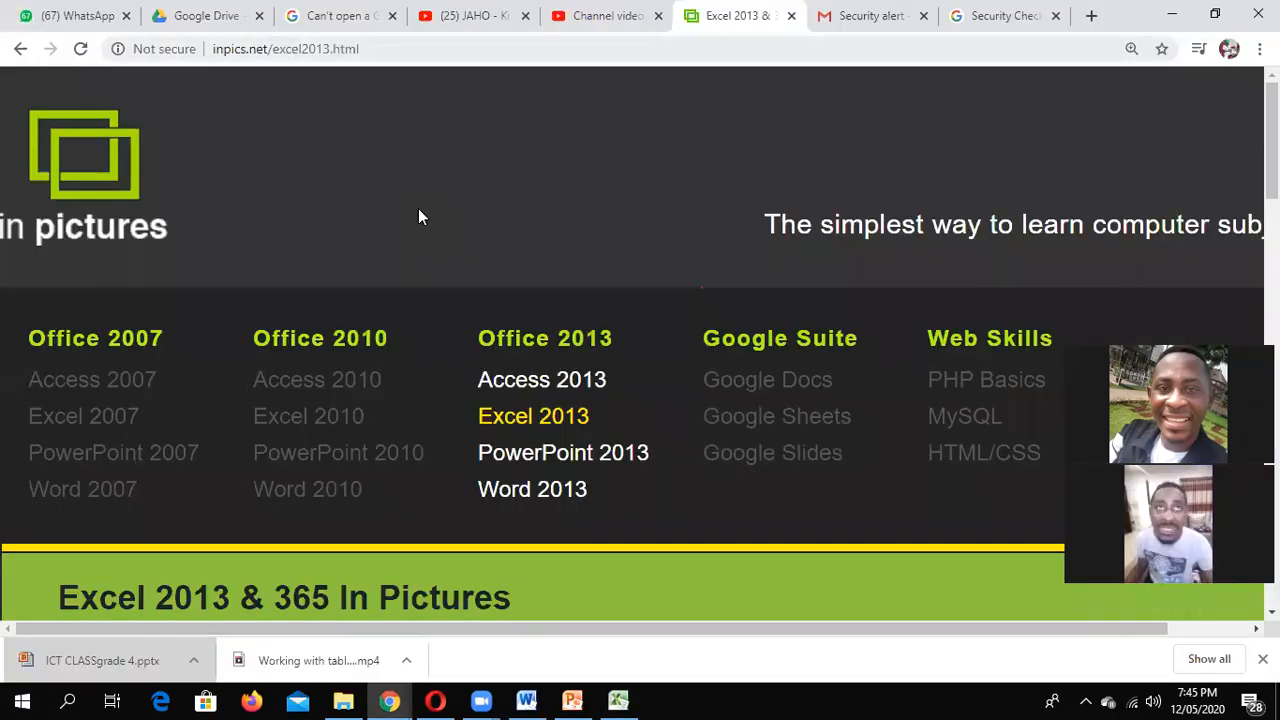
click(446, 17)
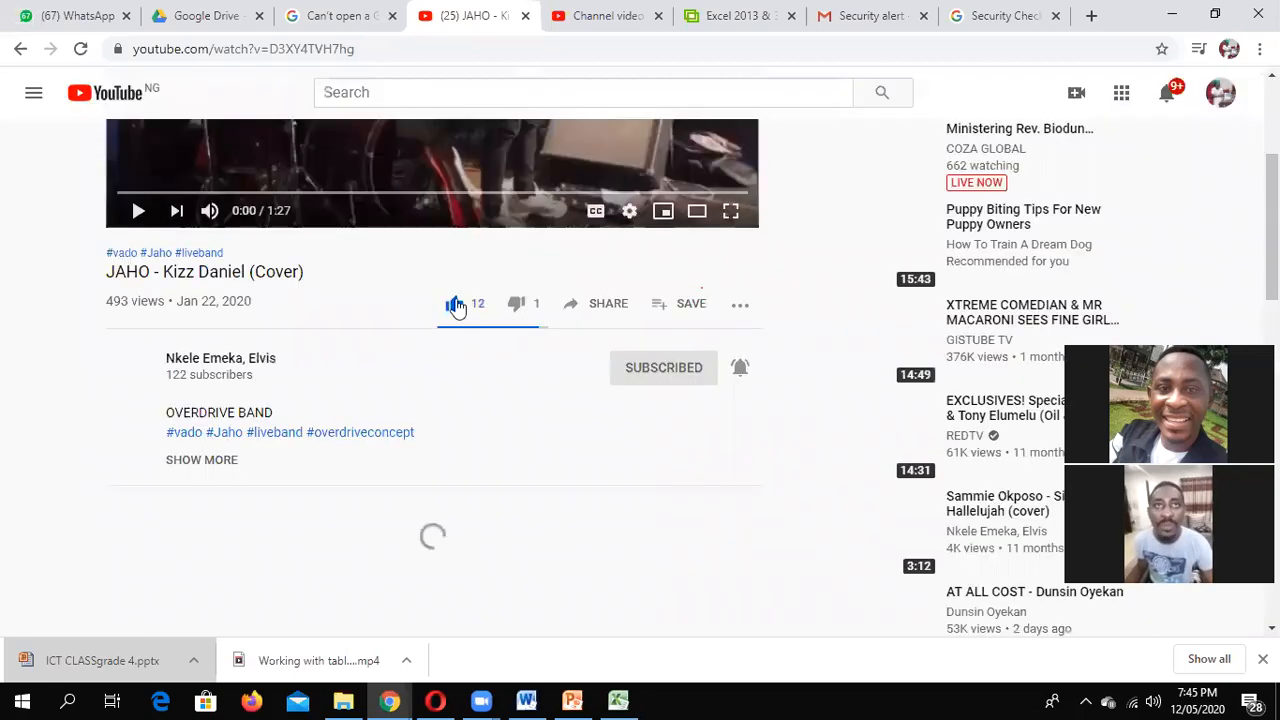
Step: Remove the like from the JAHO cover video and unsubscribe from its channel
click(452, 304)
click(675, 370)
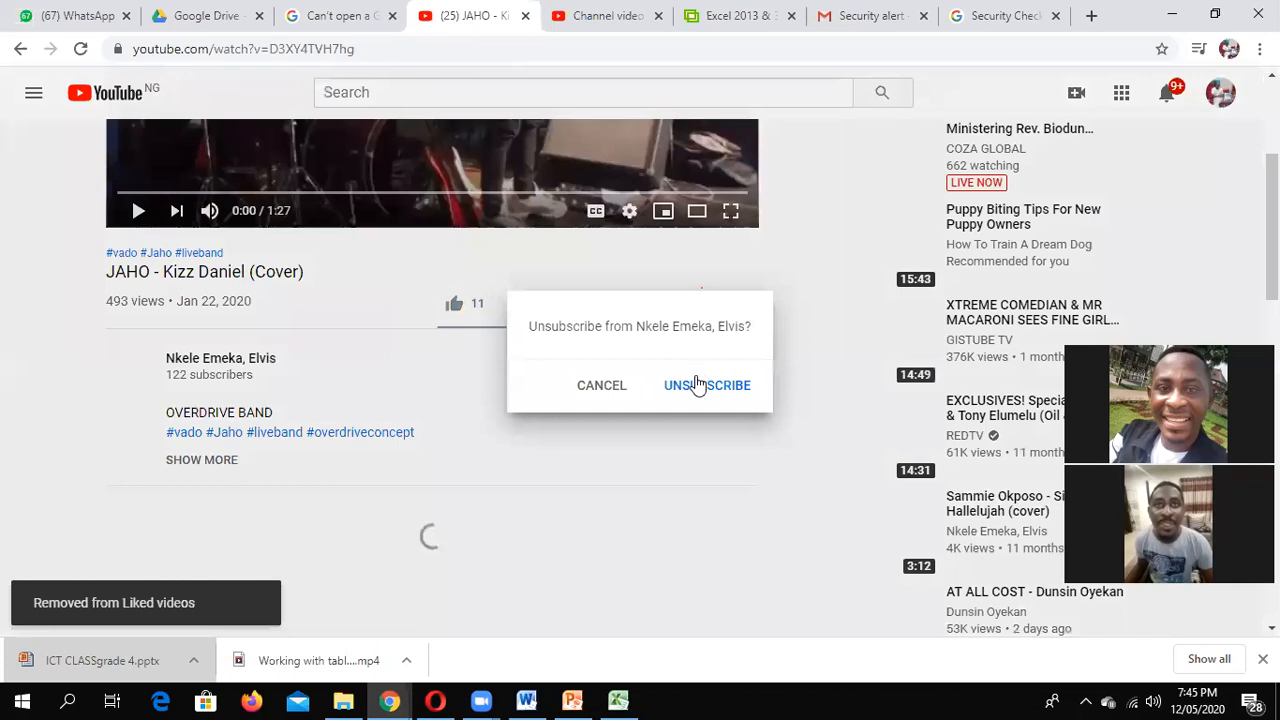
click(702, 381)
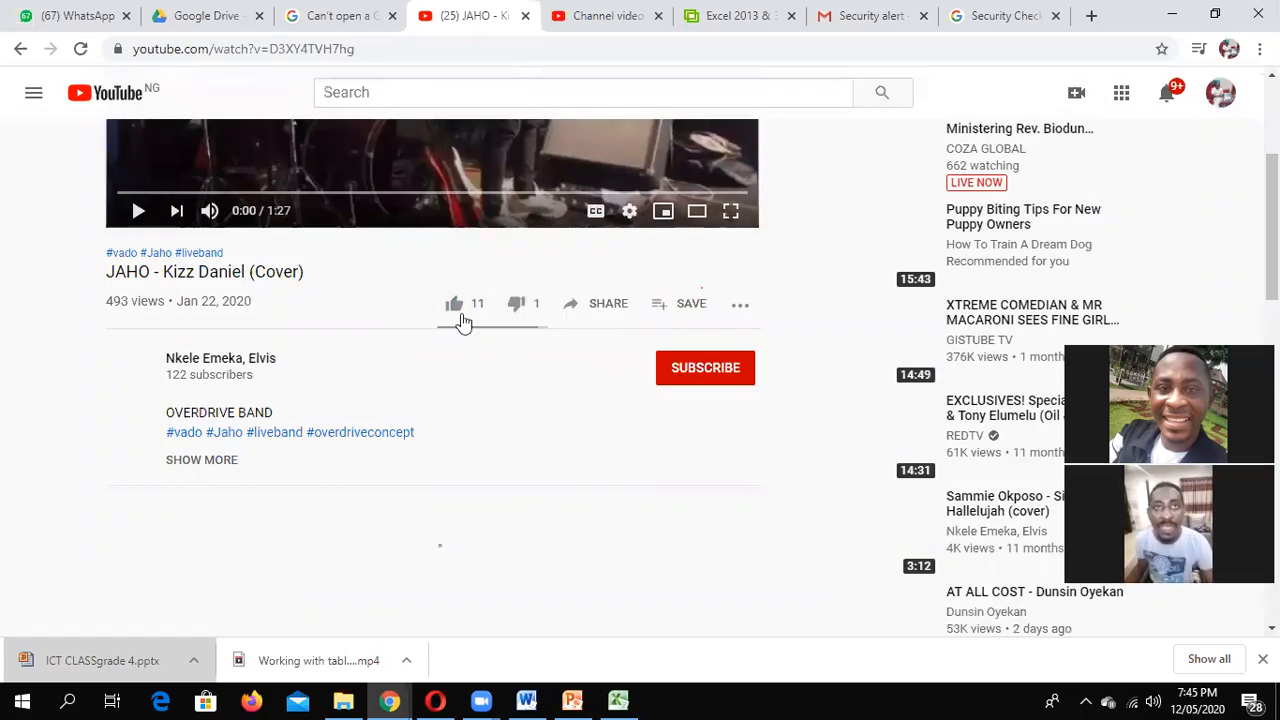
Step: Like the JAHO cover video and subscribe to its channel with notifications set to All
click(455, 305)
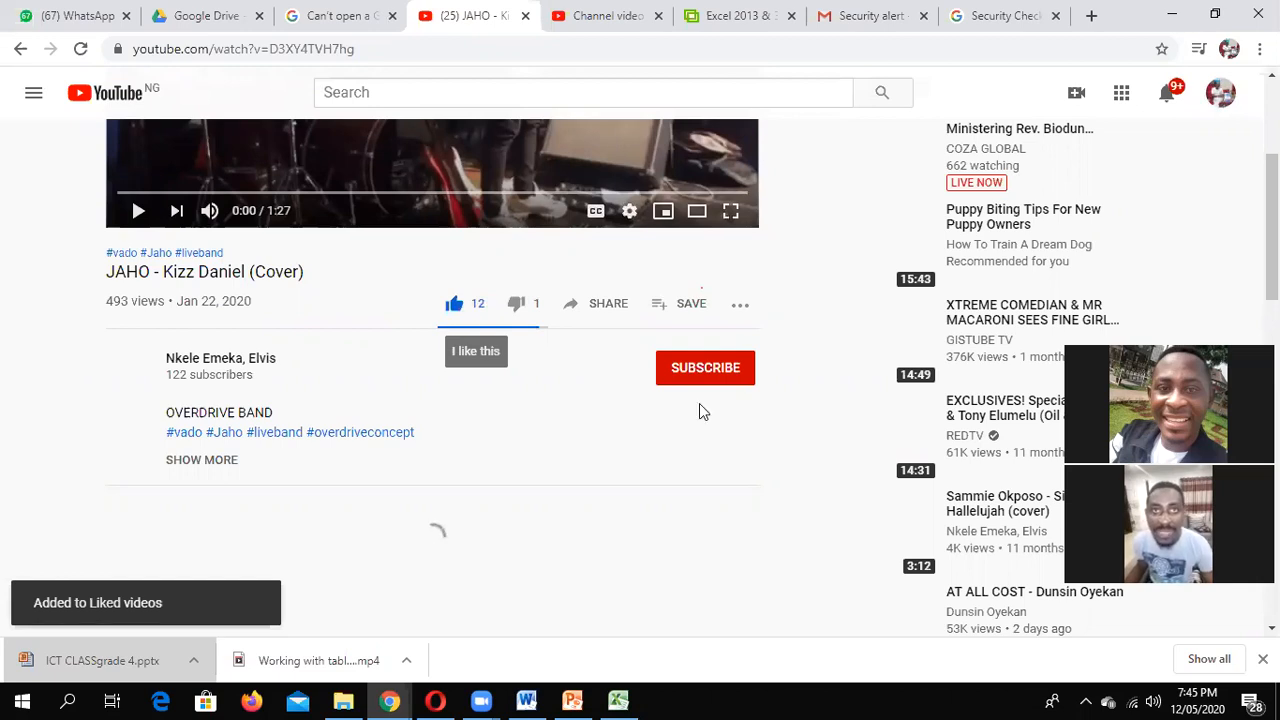
click(750, 377)
click(739, 369)
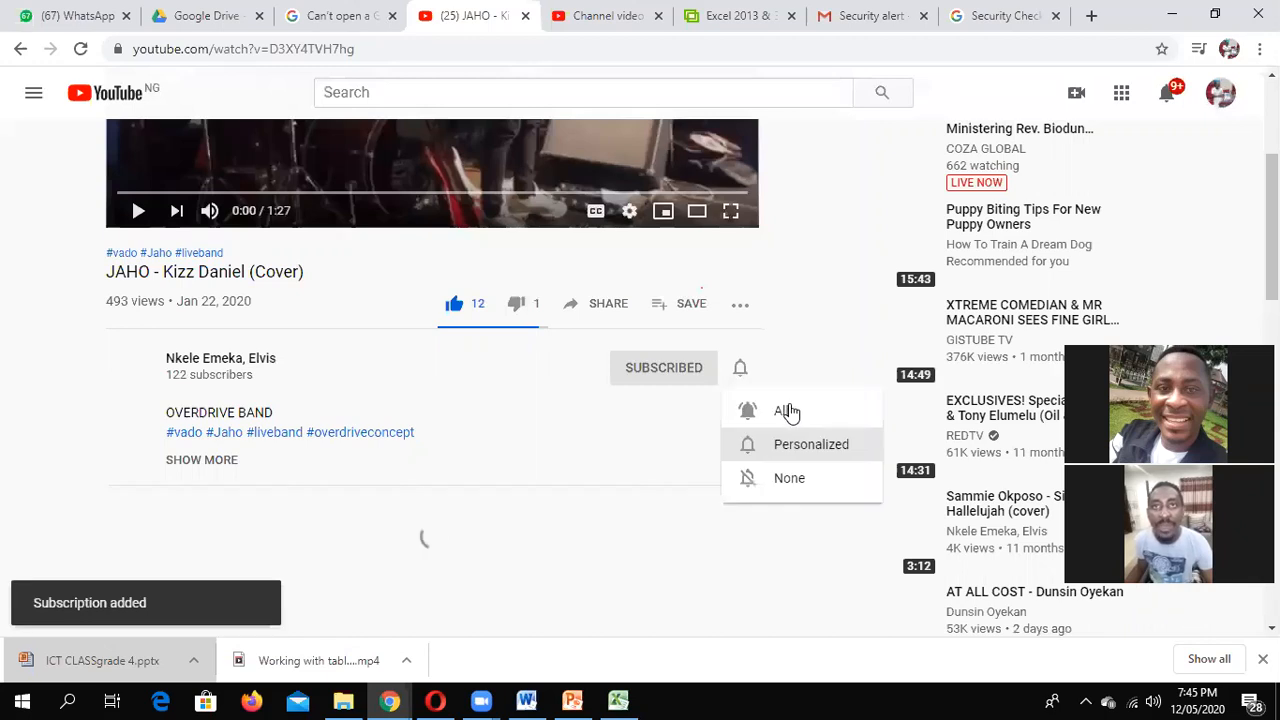
click(785, 411)
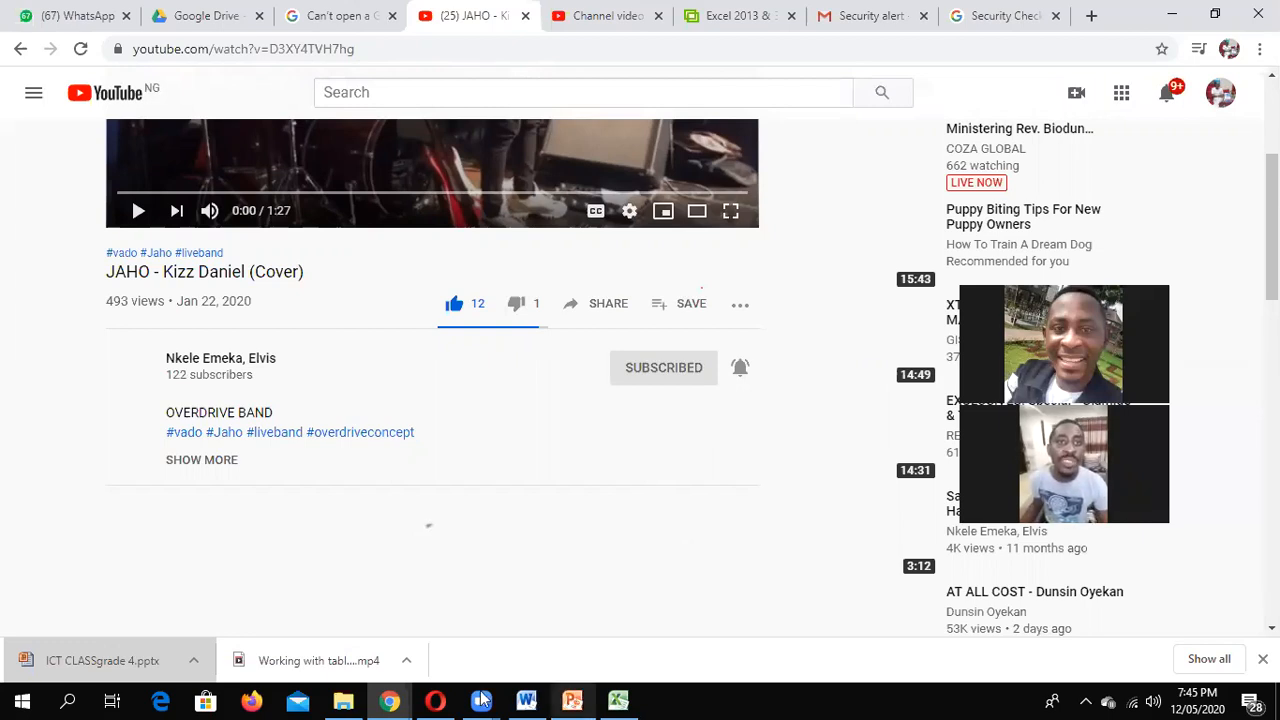
Step: Switch to the main Zoom window
mouse_move(483, 700)
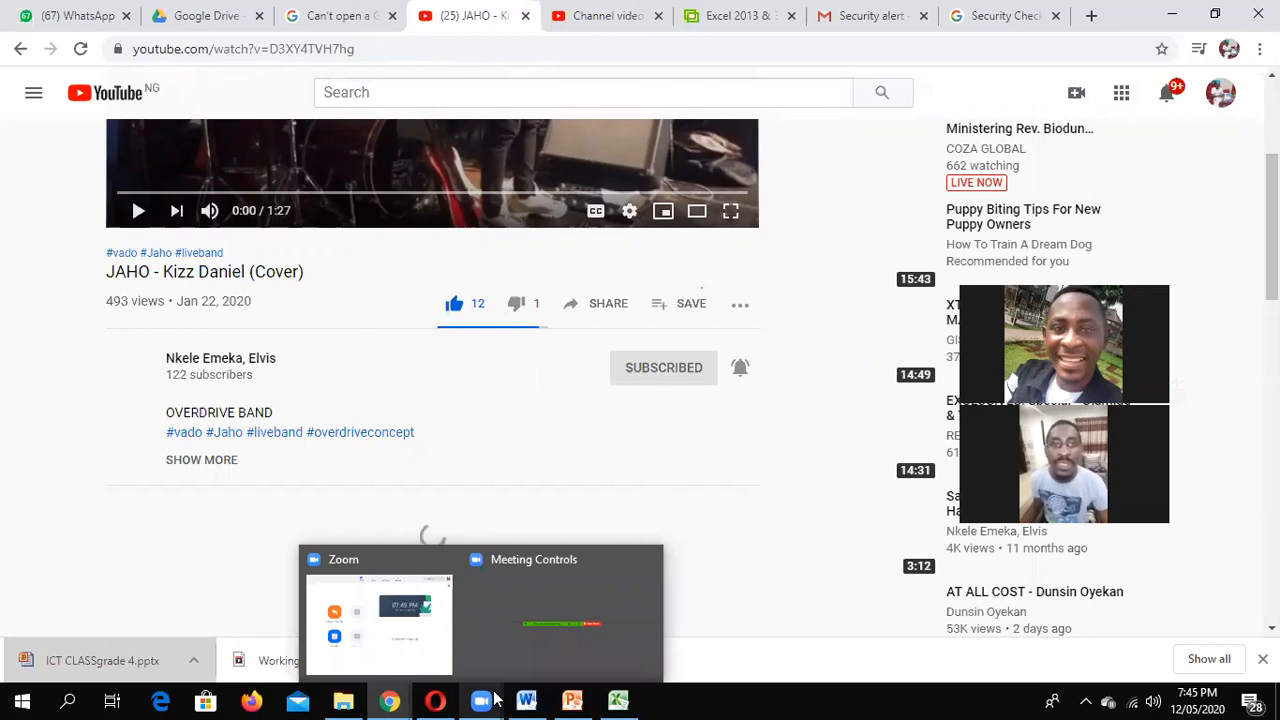
click(426, 638)
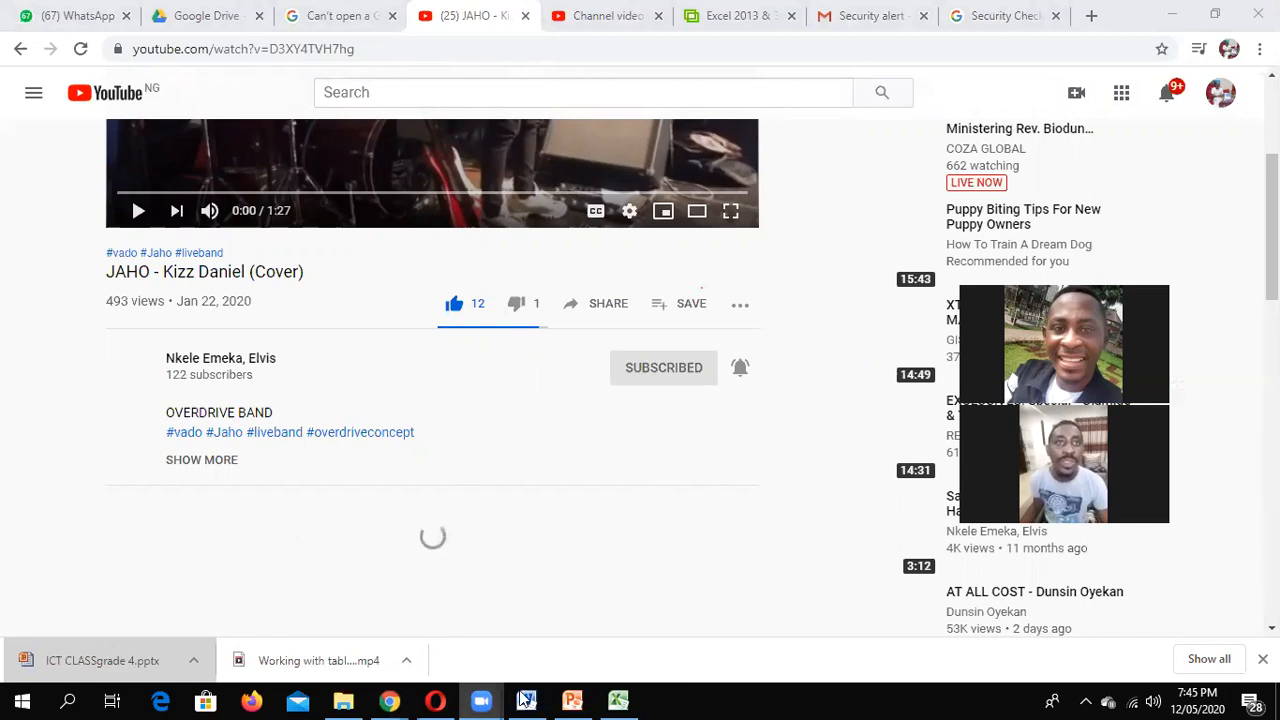